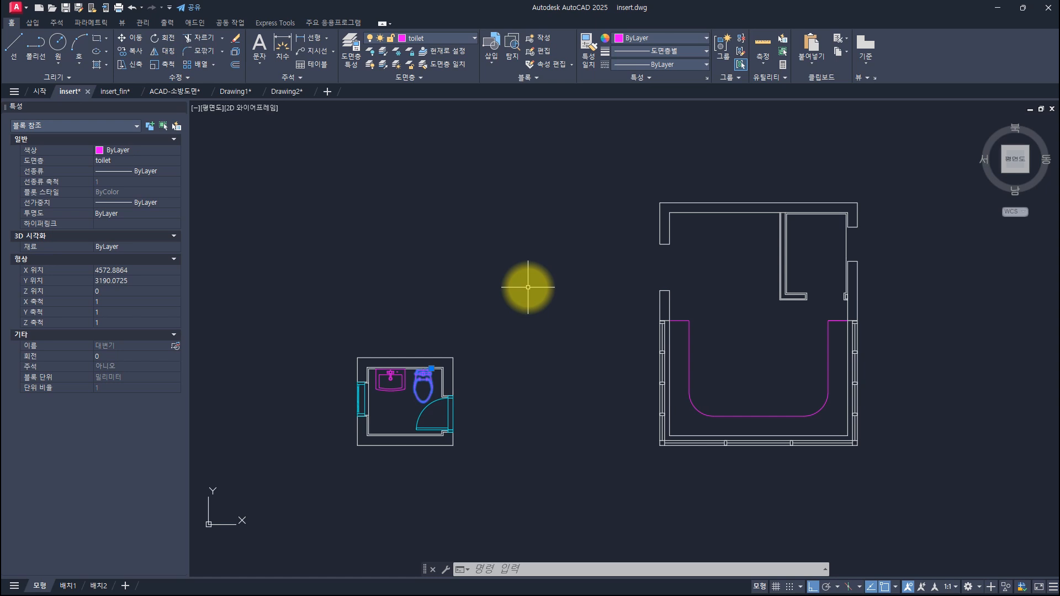
Step: Copy the toilet block in the small bathroom plan to the clipboard
key(Escape)
key(Escape)
key(Escape)
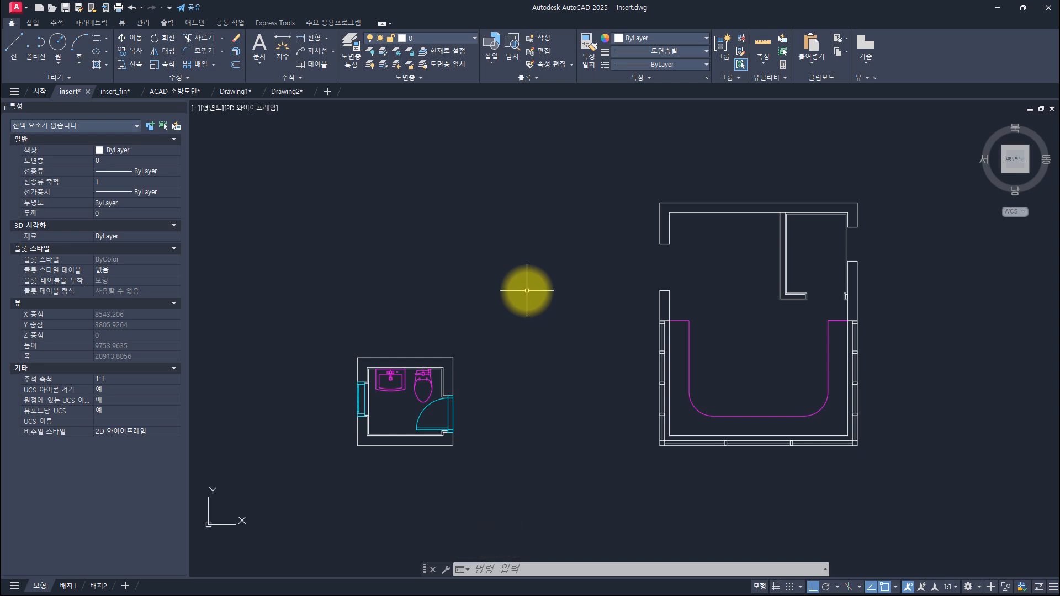
click(428, 377)
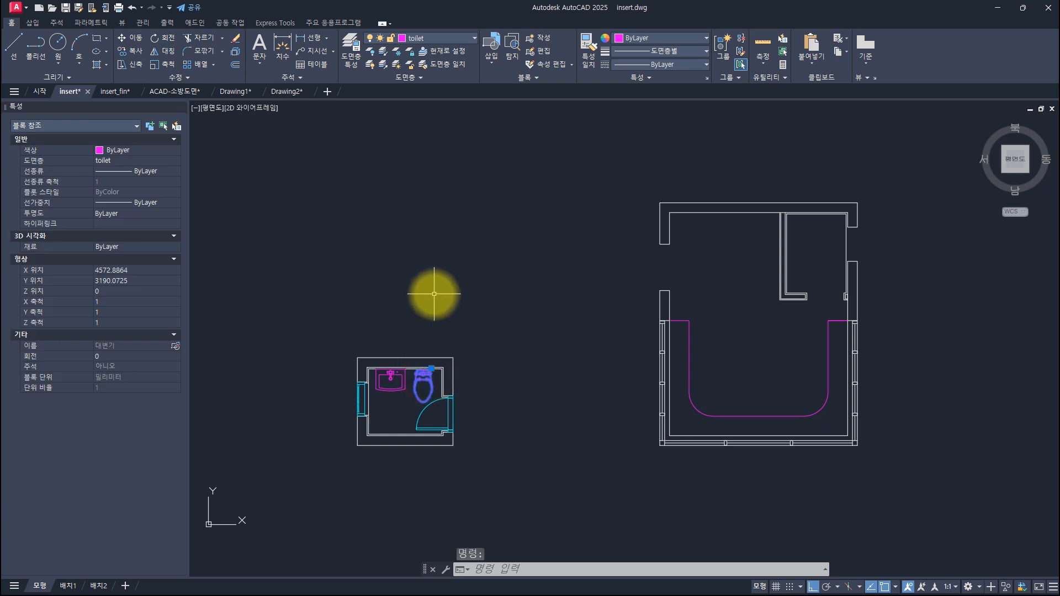
key(ctrl+c)
key(ctrl+c)
key(ctrl+c)
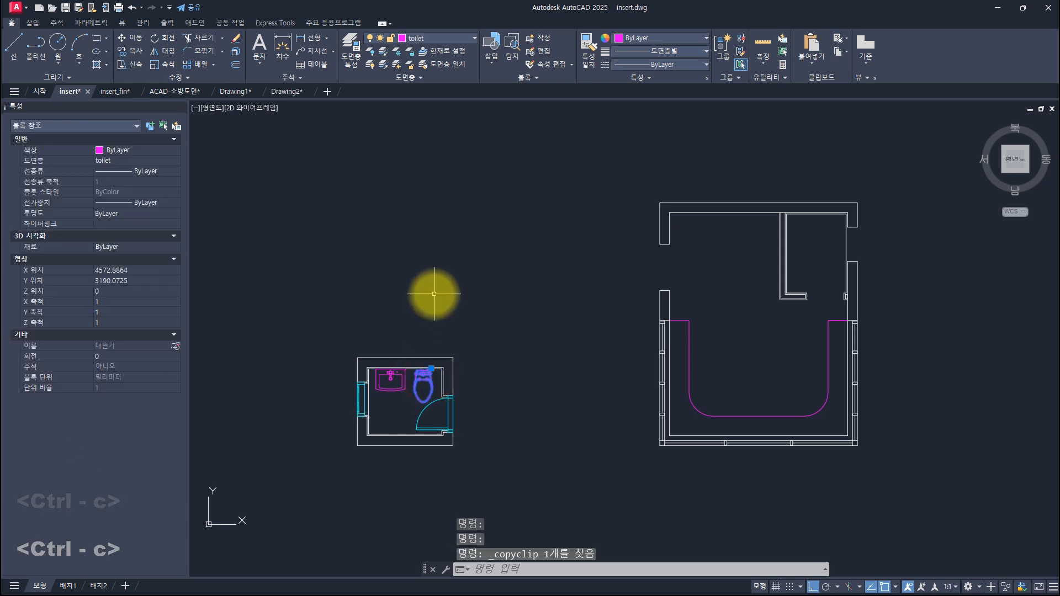
Step: Copy the toilet block freely with ortho off, placing two copies inside the larger plan and one in the empty area outside it
key(space)
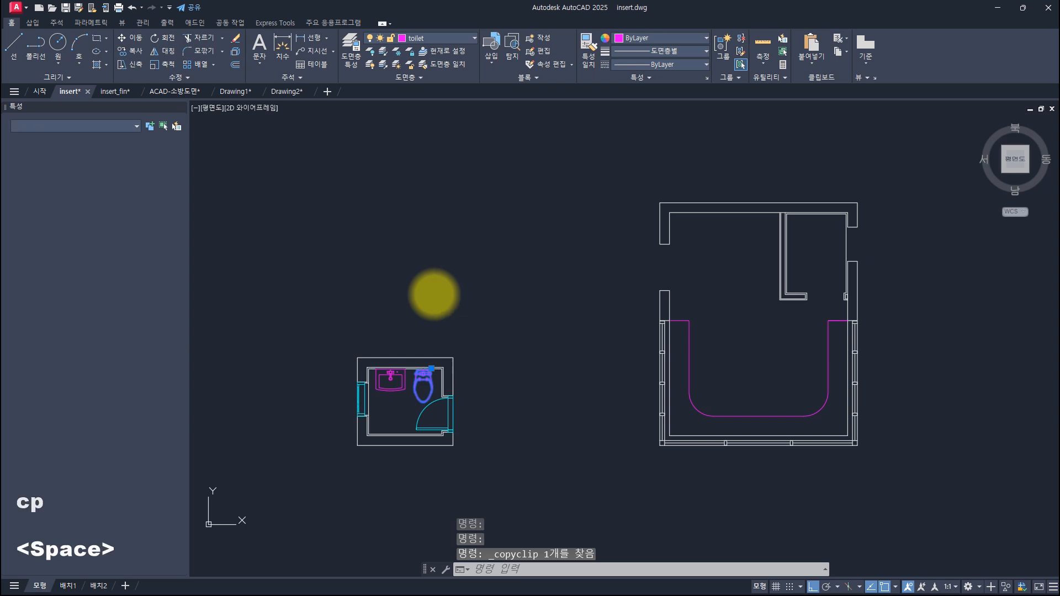
click(420, 373)
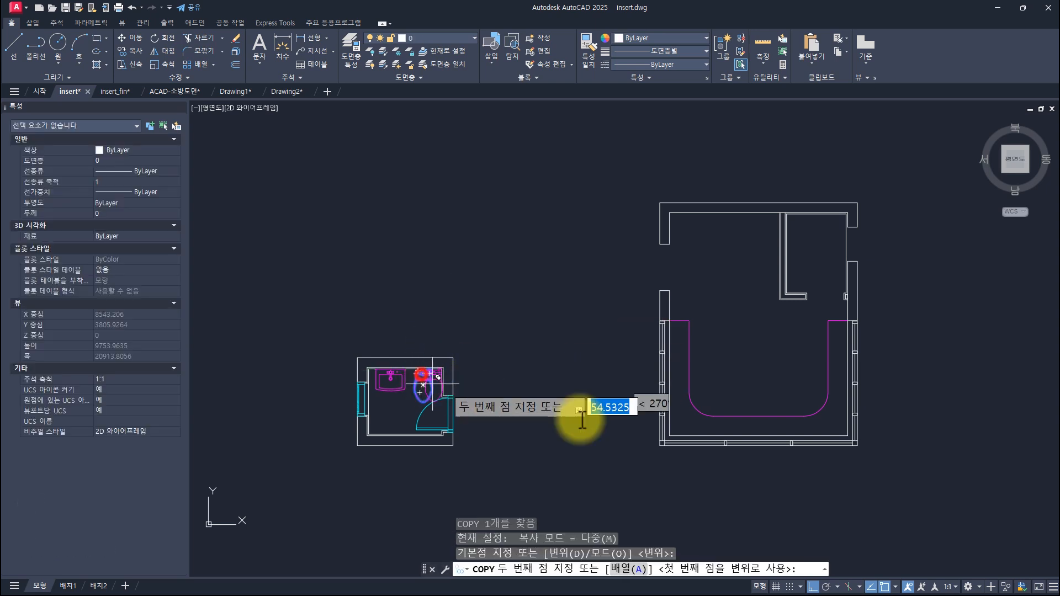
key(F8)
click(751, 254)
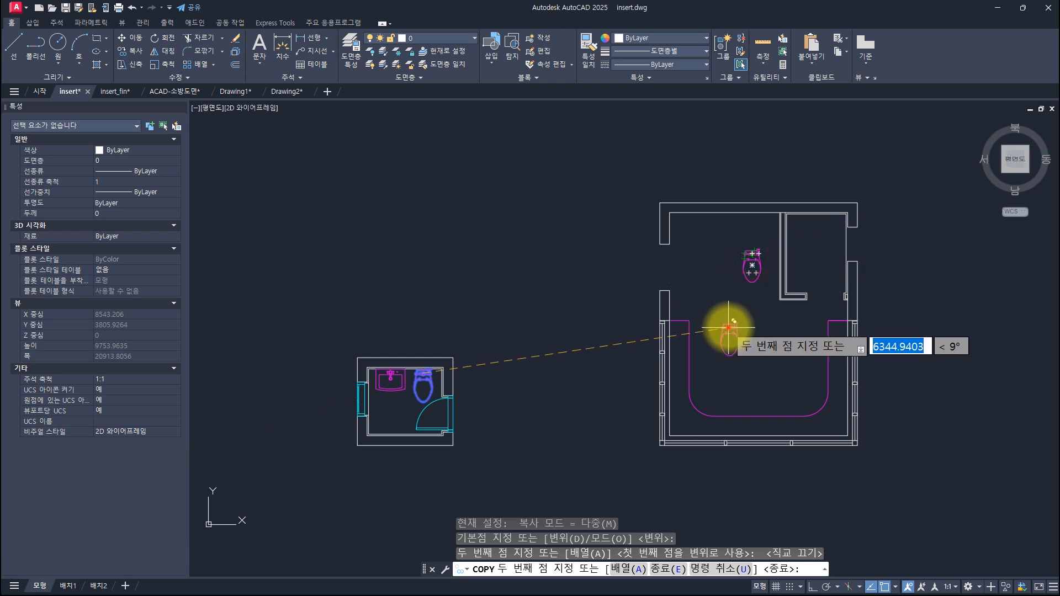
click(729, 325)
click(601, 243)
key(space)
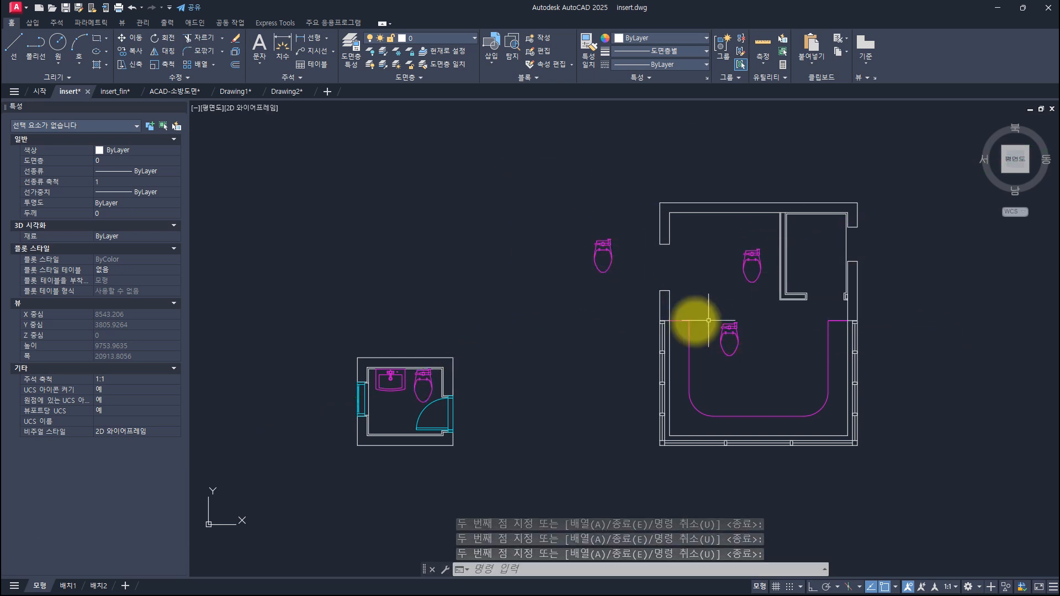
Step: Switch to the ACAD-소방도면 drawing and copy the ceiling speaker symbol in the 지상3층 비상방송설비 평면도 sheet to the clipboard
click(171, 90)
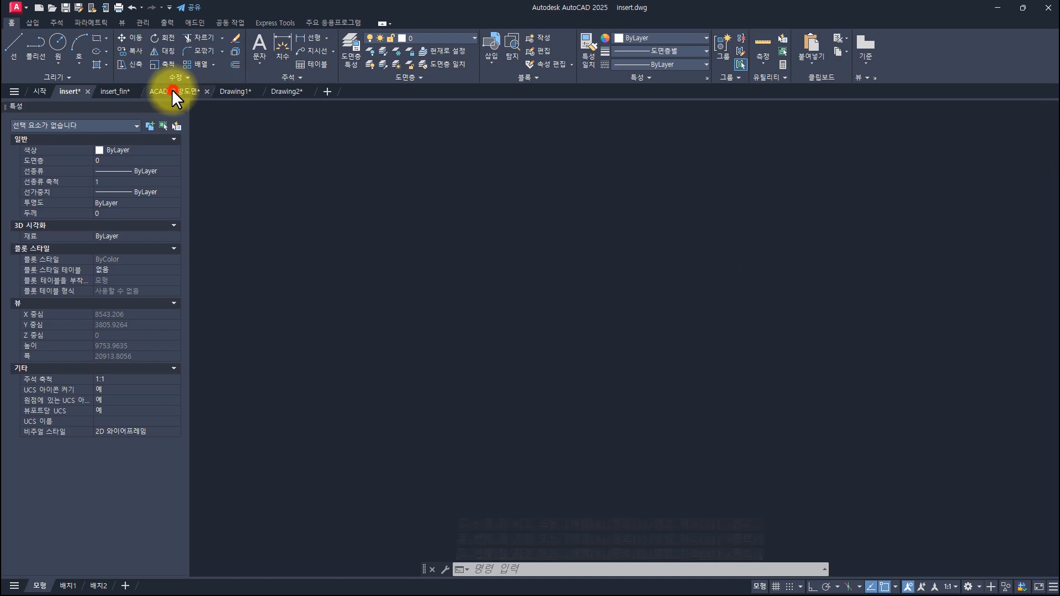
scroll(481, 333, down, 10)
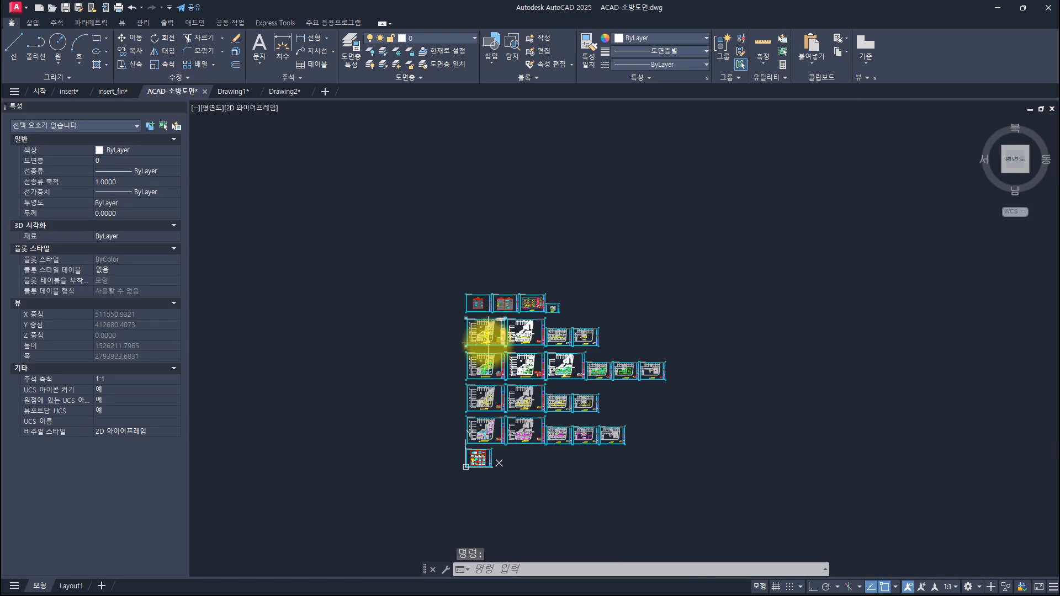
scroll(486, 342, up, 4)
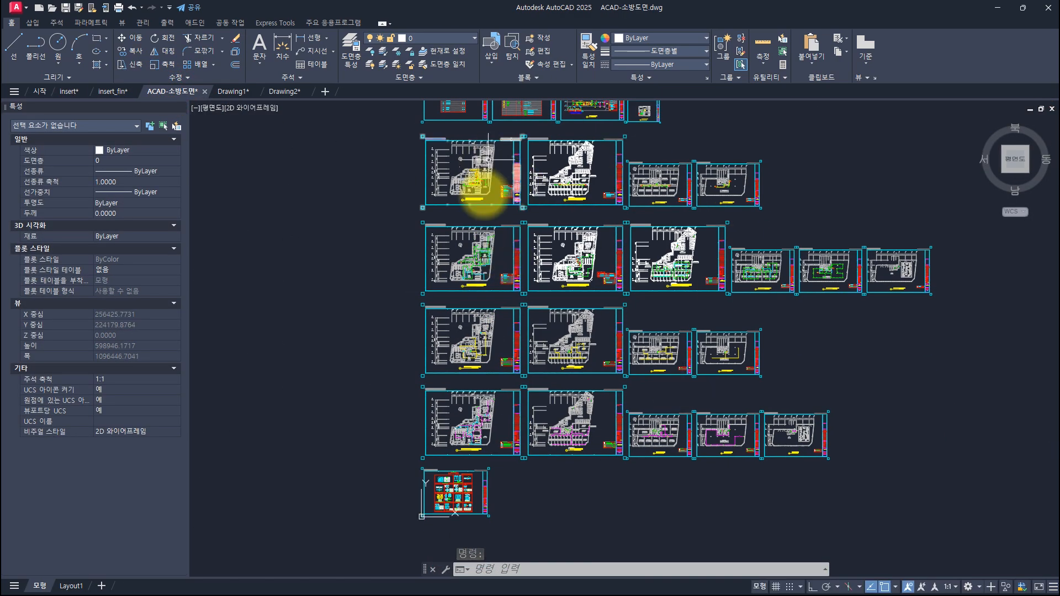
scroll(461, 248, up, 8)
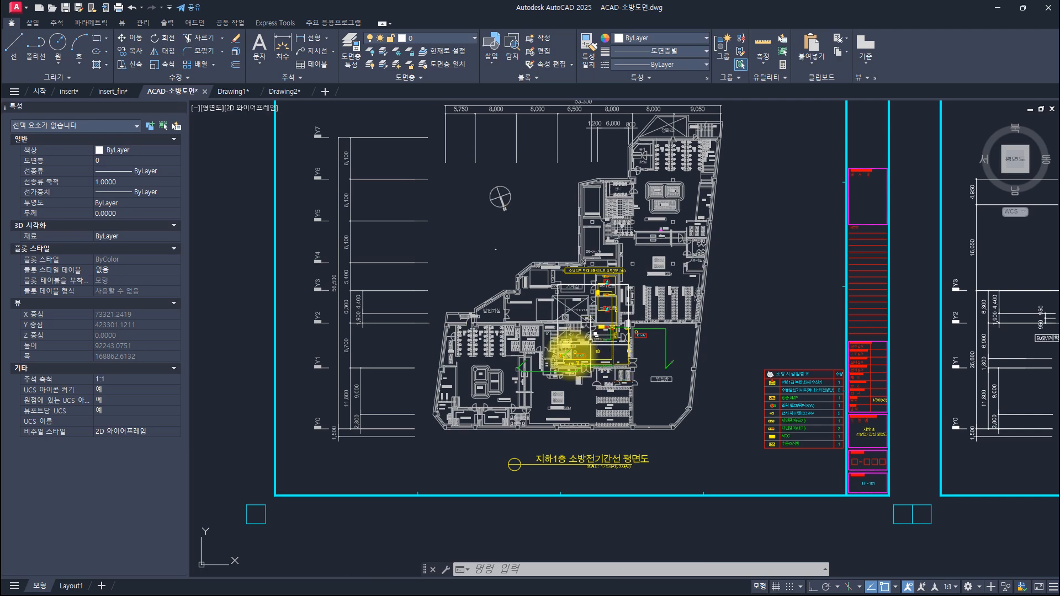
scroll(541, 330, down, 8)
middle_drag(666, 439, 570, 296)
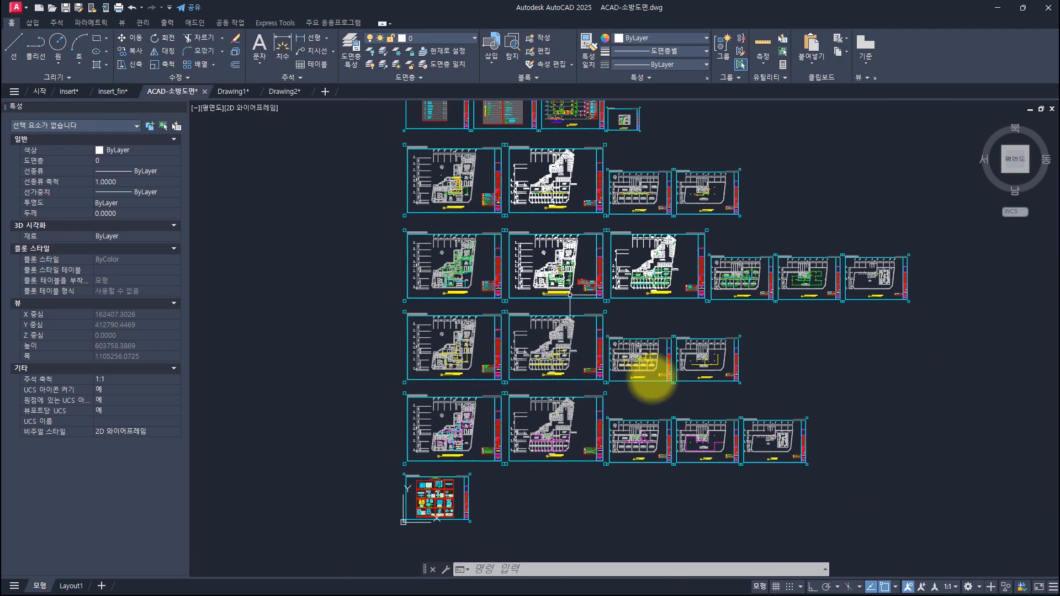
scroll(652, 381, up, 12)
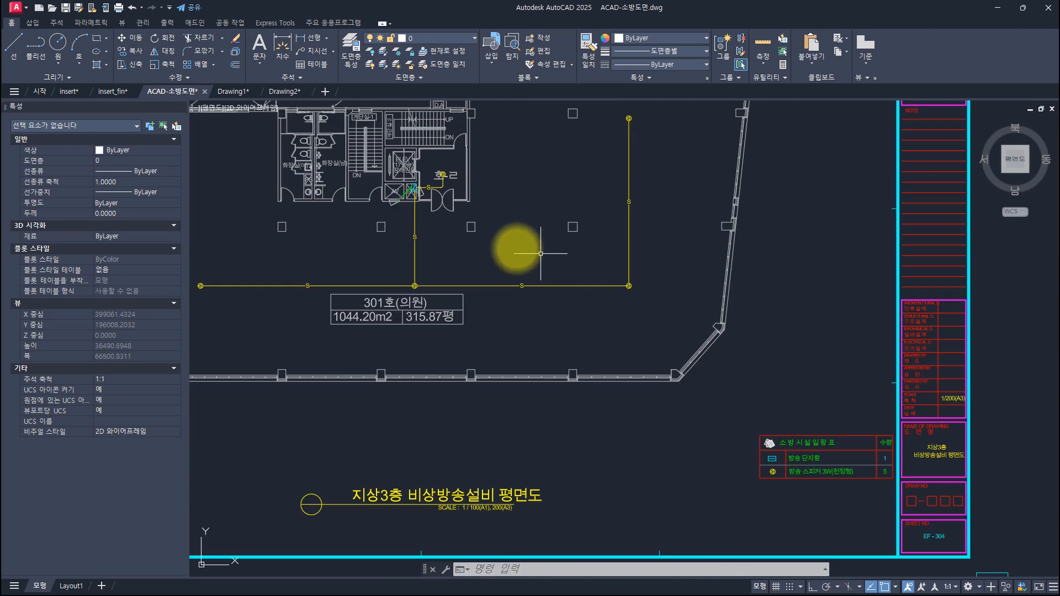
scroll(581, 303, up, 8)
click(587, 154)
click(701, 227)
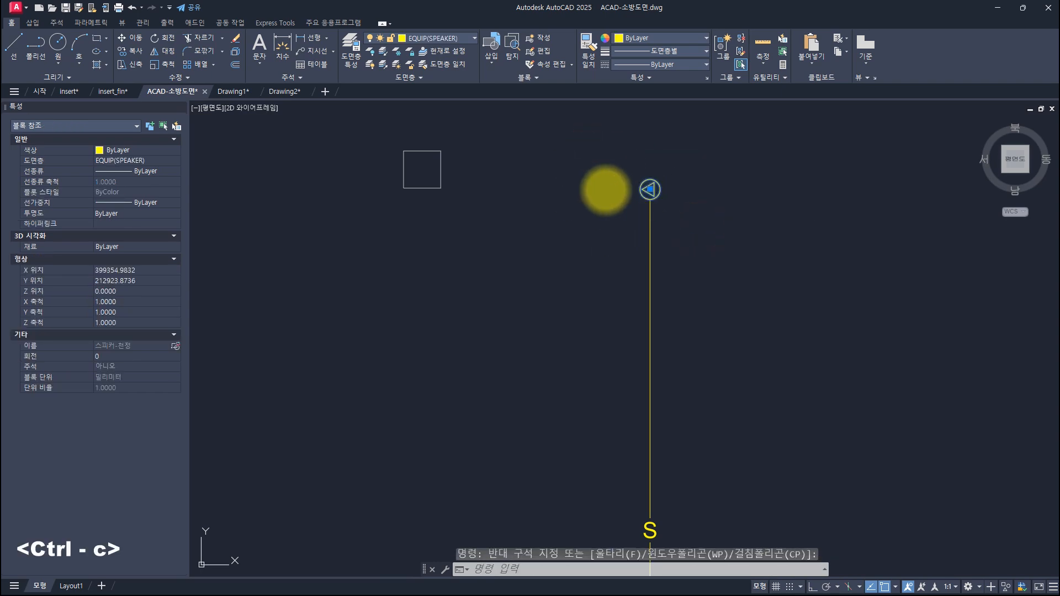
Step: Paste the speaker symbol into the empty area near the north arrow of the 지하1층 소방전기간선 평면도 sheet
scroll(605, 190, down, 10)
middle_drag(473, 190, 613, 346)
scroll(525, 265, up, 10)
key(ctrl+v)
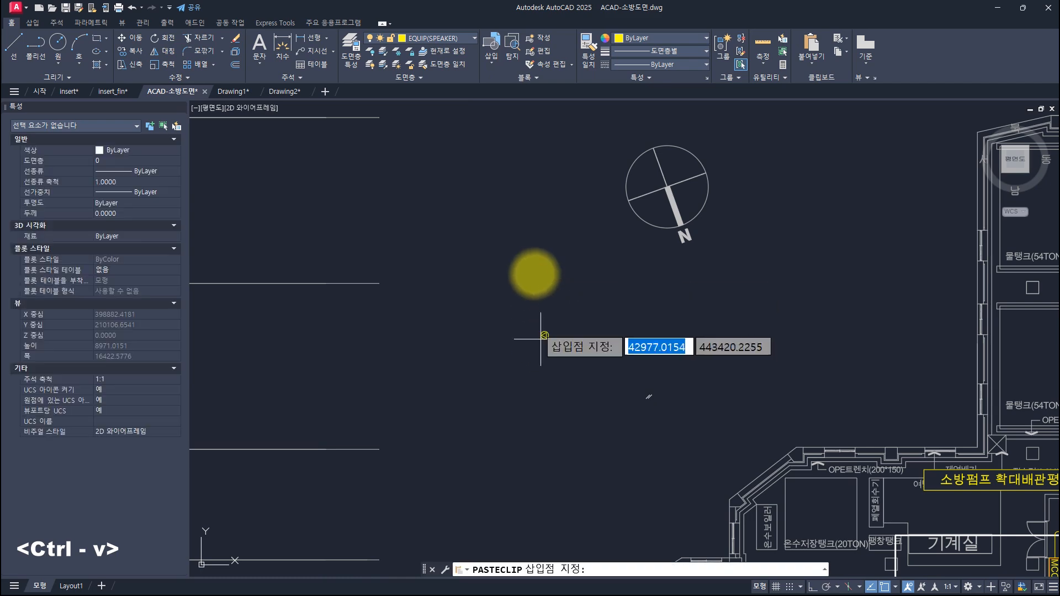
click(535, 267)
Step: Examine the distance between the third-floor broadcast sheet and the basement sheet, and inspect the pasted speaker symbol near the north arrow
scroll(575, 324, down, 6)
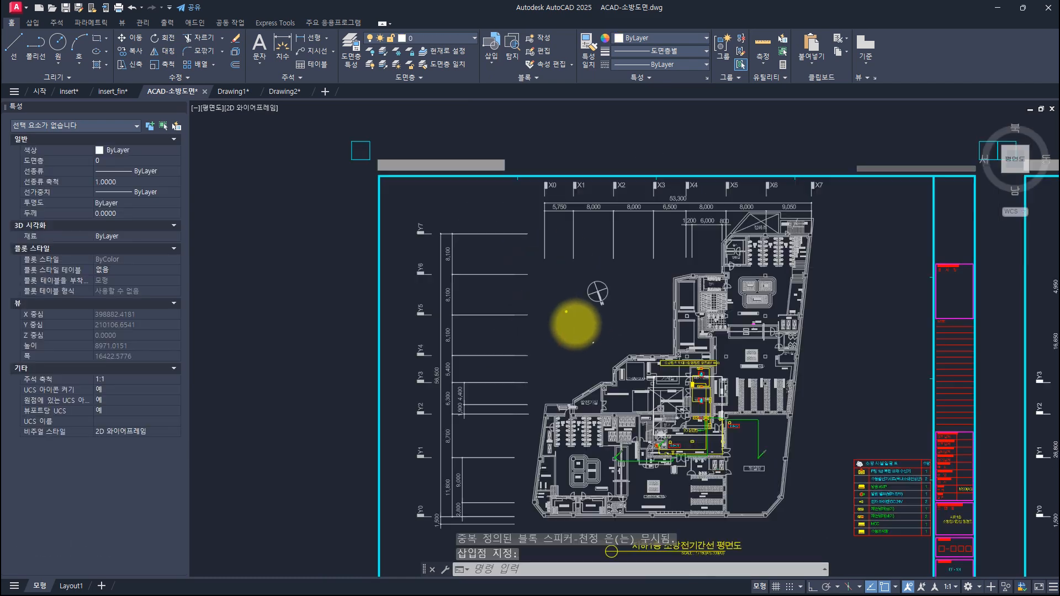
scroll(575, 324, down, 10)
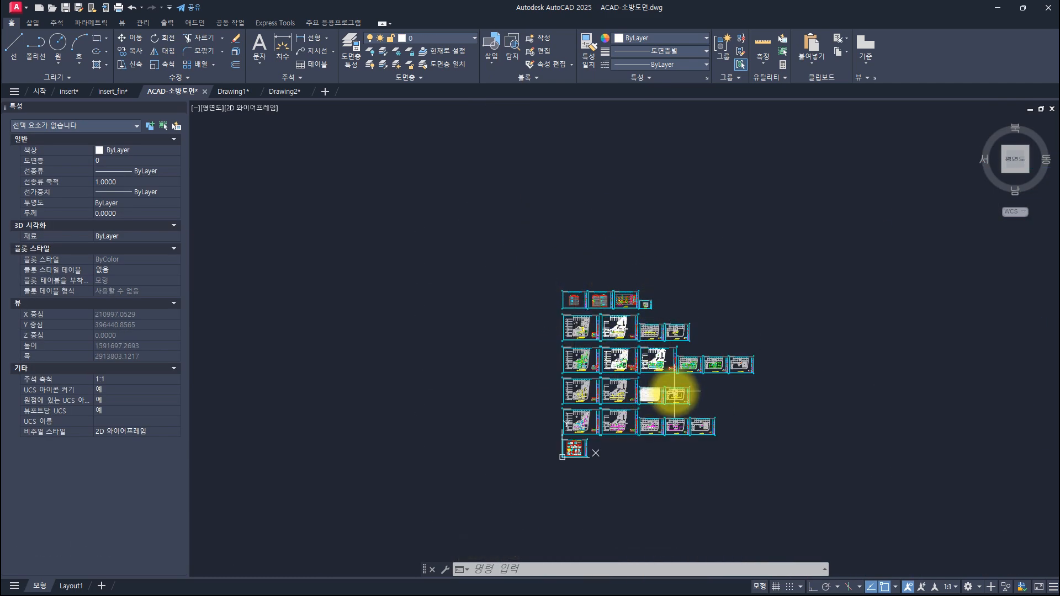
middle_drag(675, 392, 620, 303)
scroll(591, 355, up, 8)
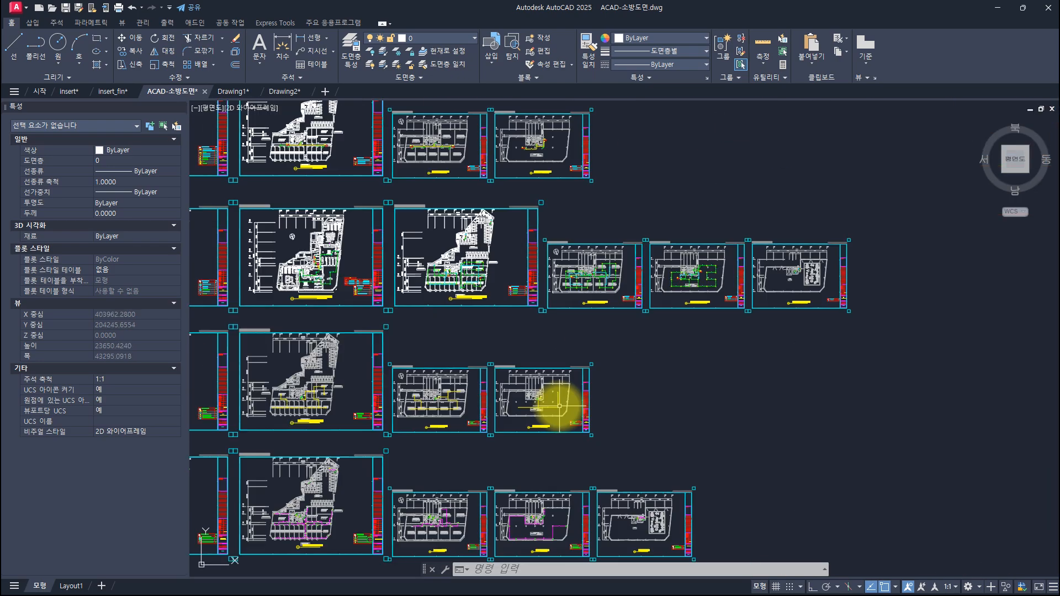
scroll(349, 284, down, 5)
scroll(435, 308, up, 10)
scroll(449, 308, down, 6)
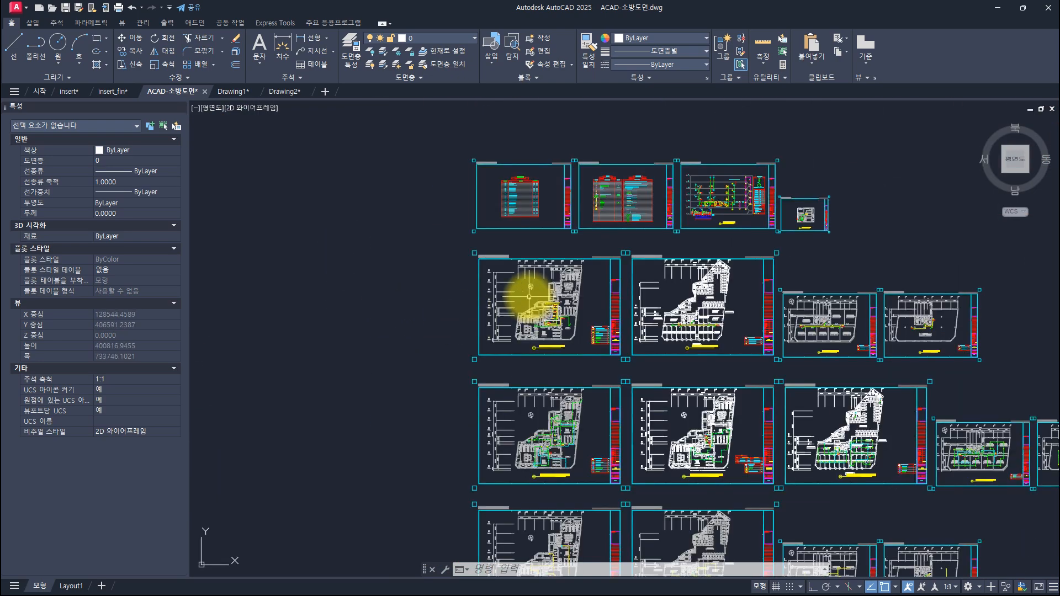
scroll(529, 296, up, 6)
middle_drag(486, 265, 492, 296)
scroll(487, 293, up, 4)
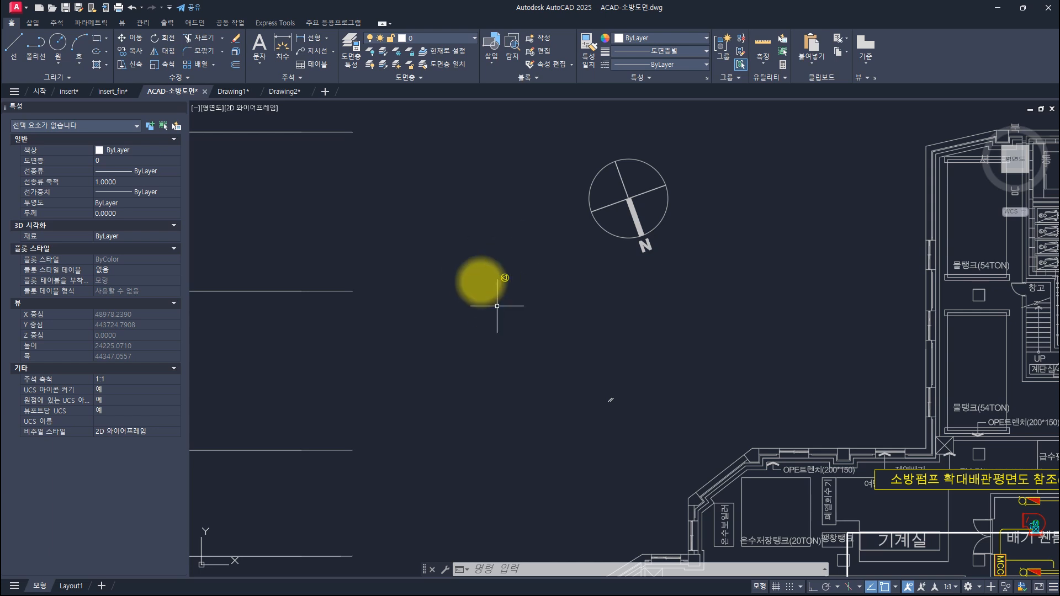
scroll(500, 298, up, 4)
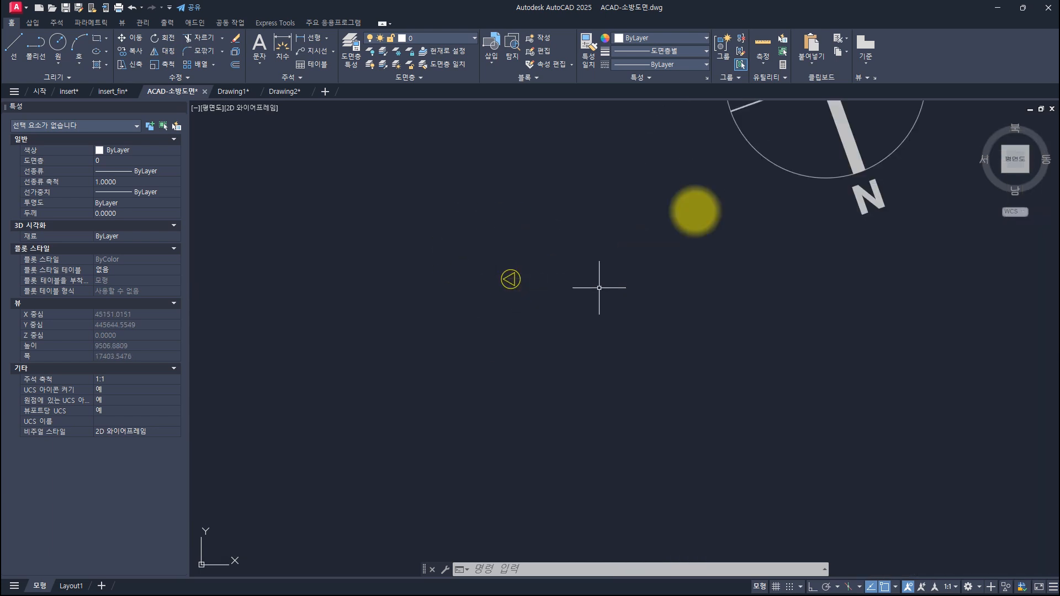
scroll(445, 261, down, 4)
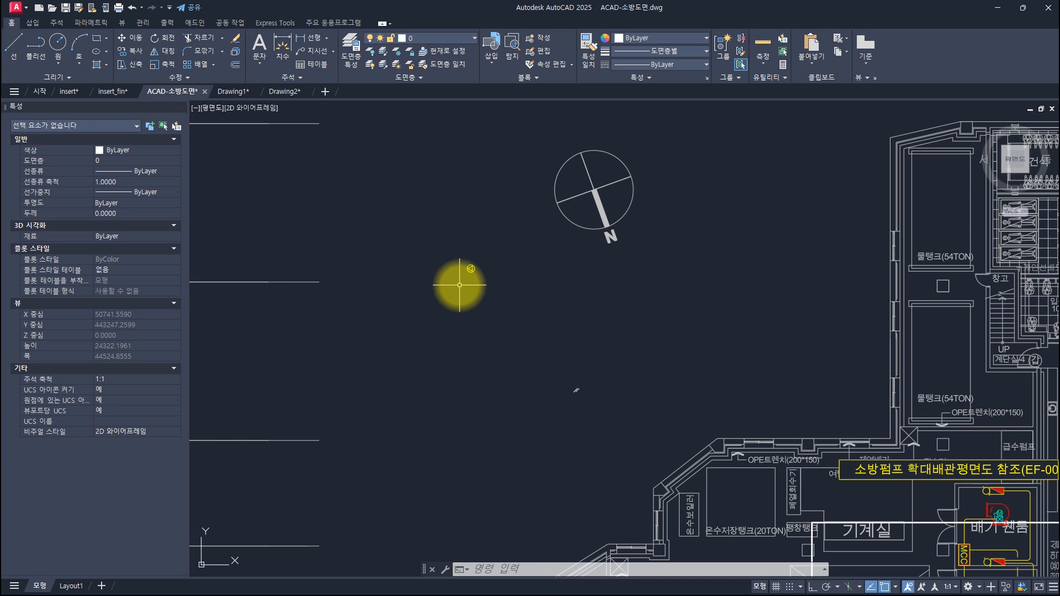
Step: Return to the insert drawing and erase the three toilet copies in and beside the larger plan
key(ctrl+shift+Tab)
key(ctrl+shift+Tab)
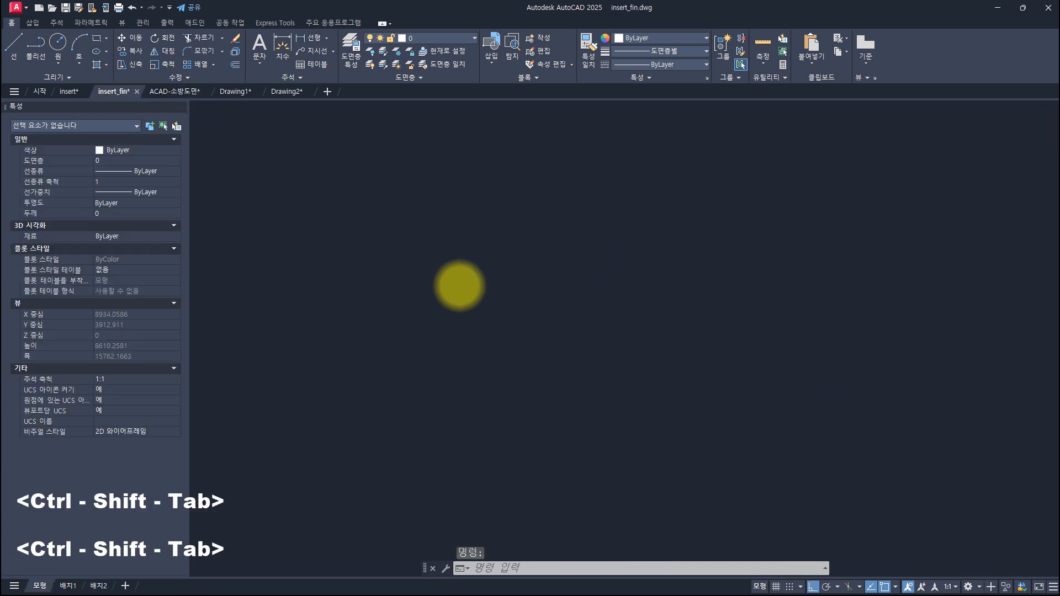
click(603, 291)
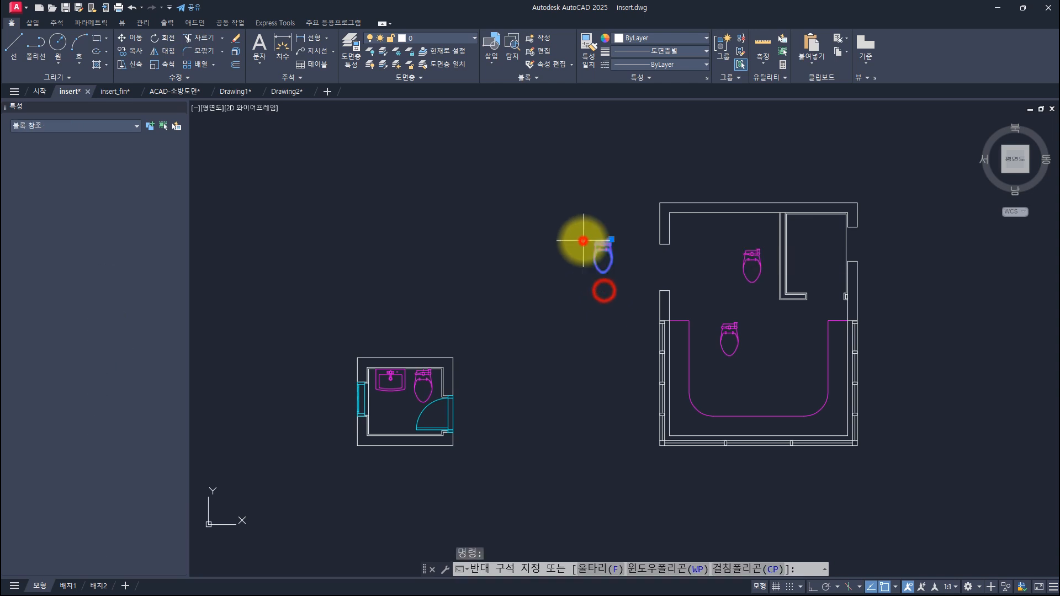
click(581, 239)
click(748, 362)
click(718, 268)
key(e)
key(space)
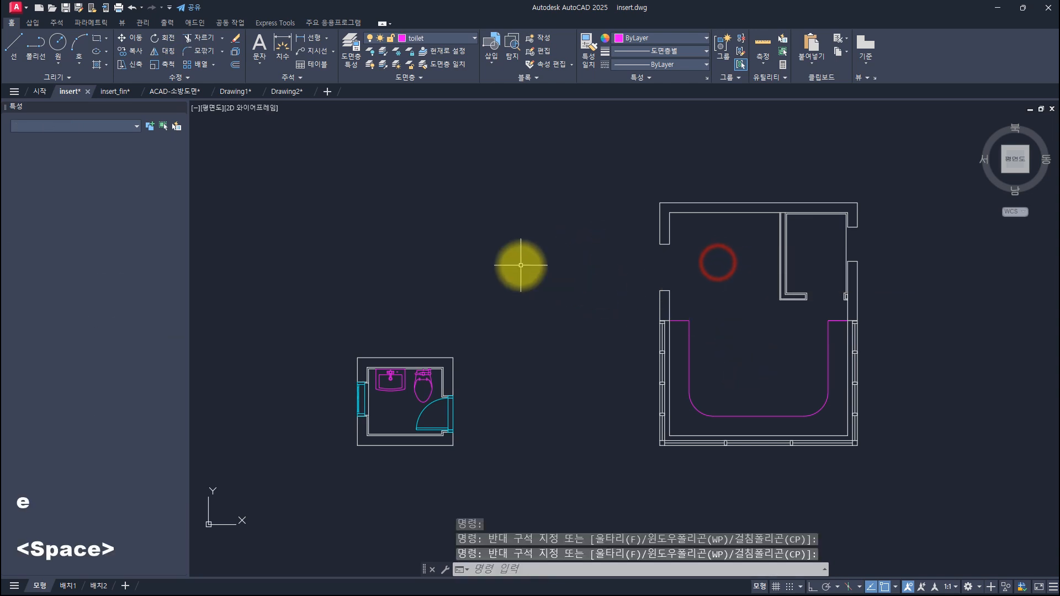
key(Escape)
key(Escape)
key(Escape)
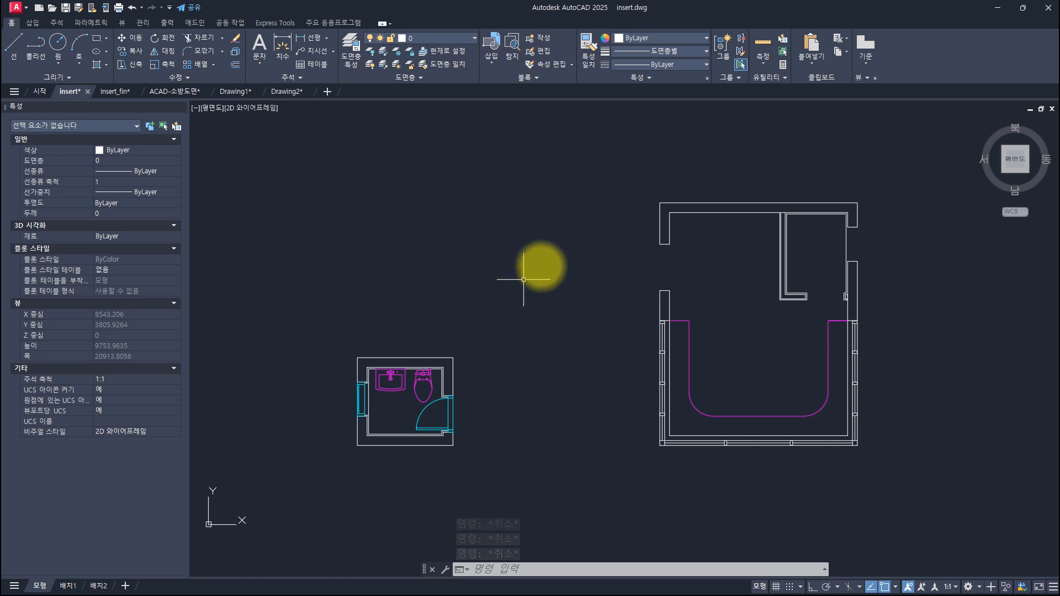
Step: Examine the insertable block gallery of the insert drawing and then the block gallery of the ACAD-소방도면 drawing
click(495, 58)
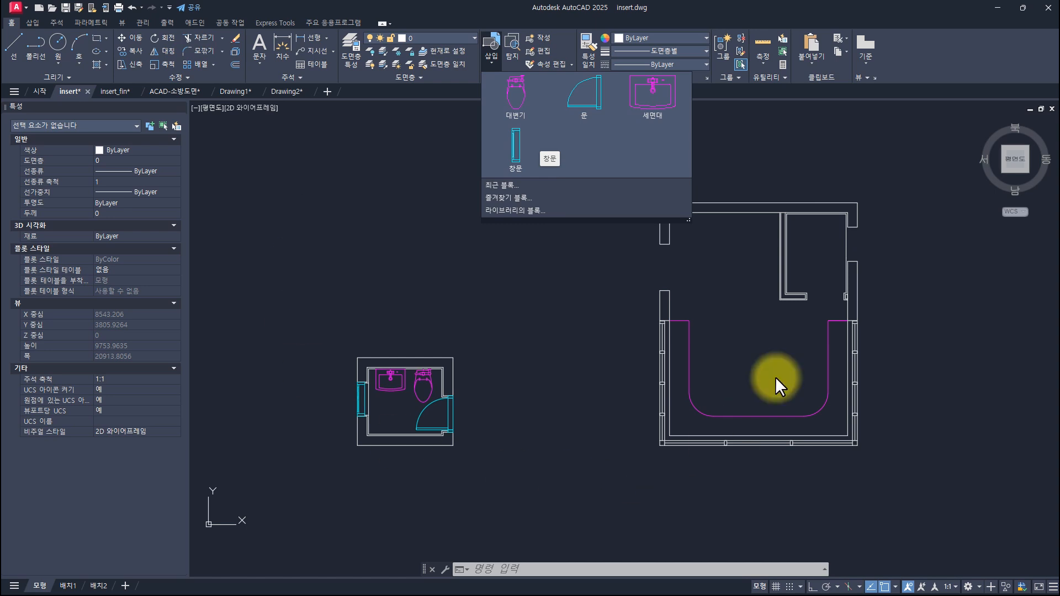
click(412, 203)
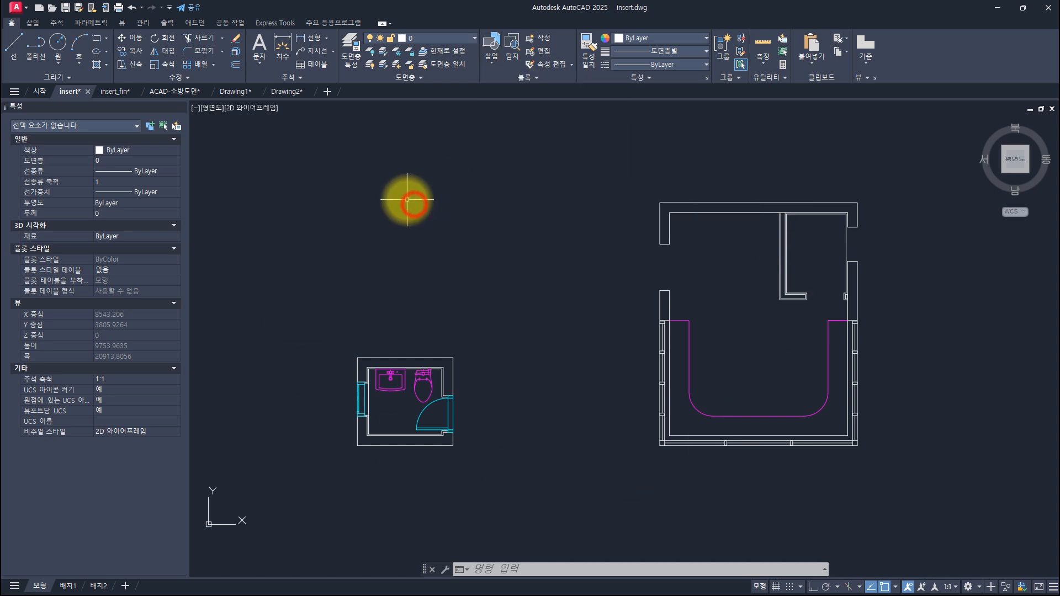
click(172, 89)
click(487, 64)
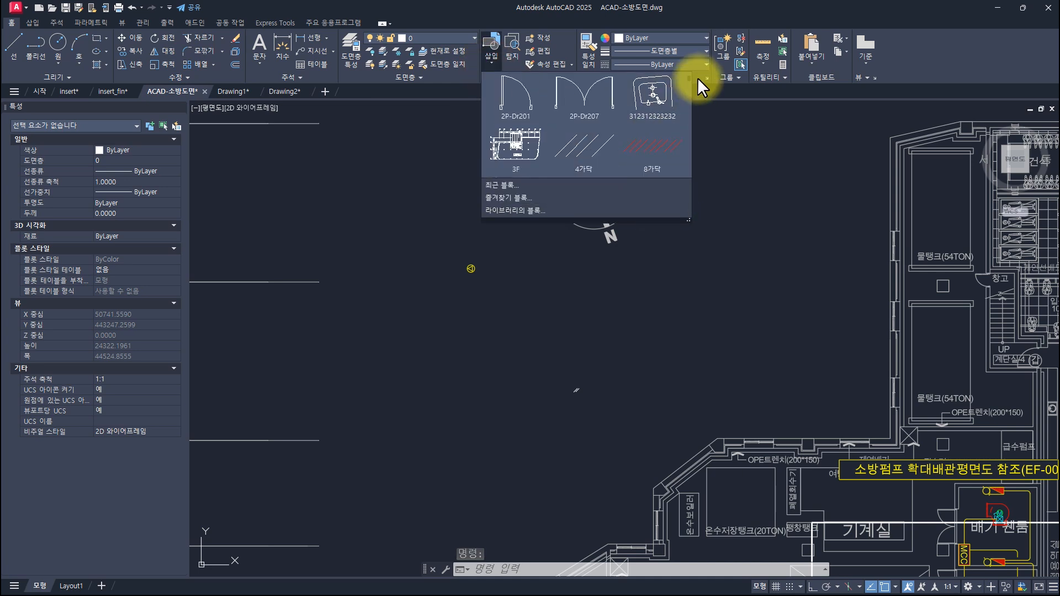
drag(690, 85, 688, 130)
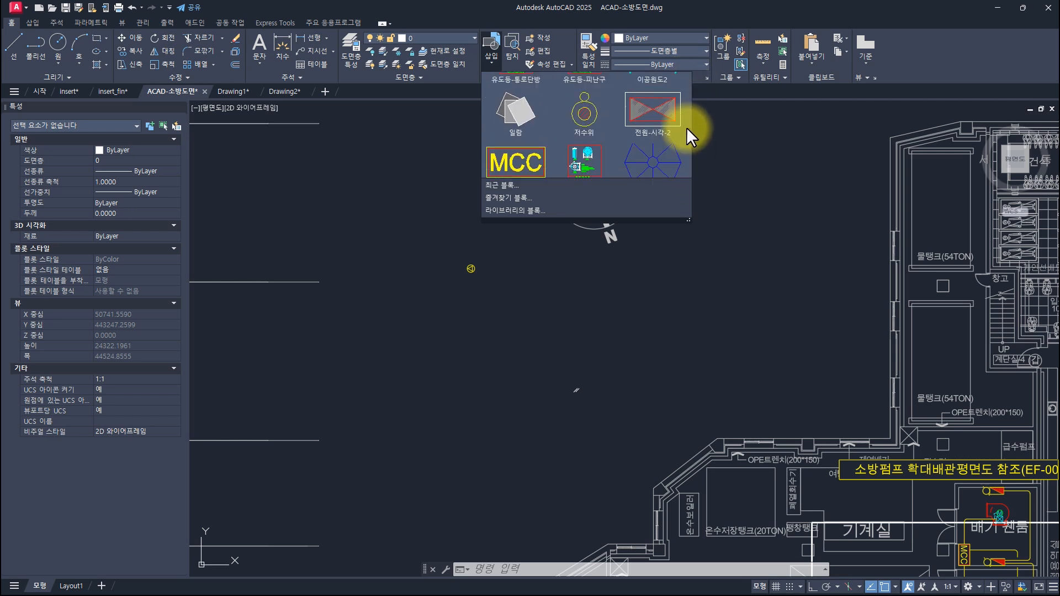
scroll(657, 134, down, 3)
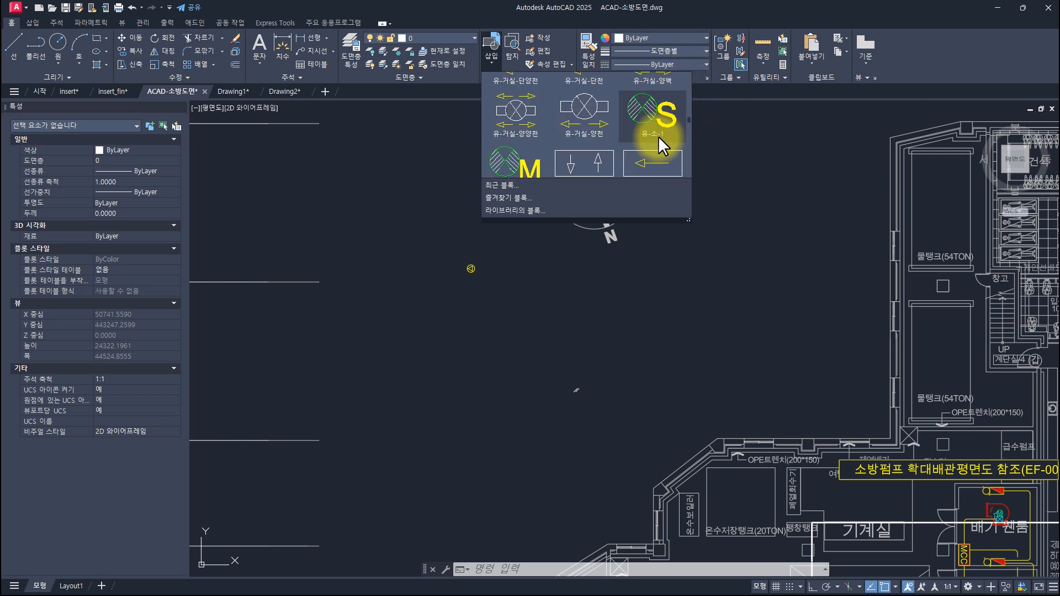
scroll(574, 138, up, 1)
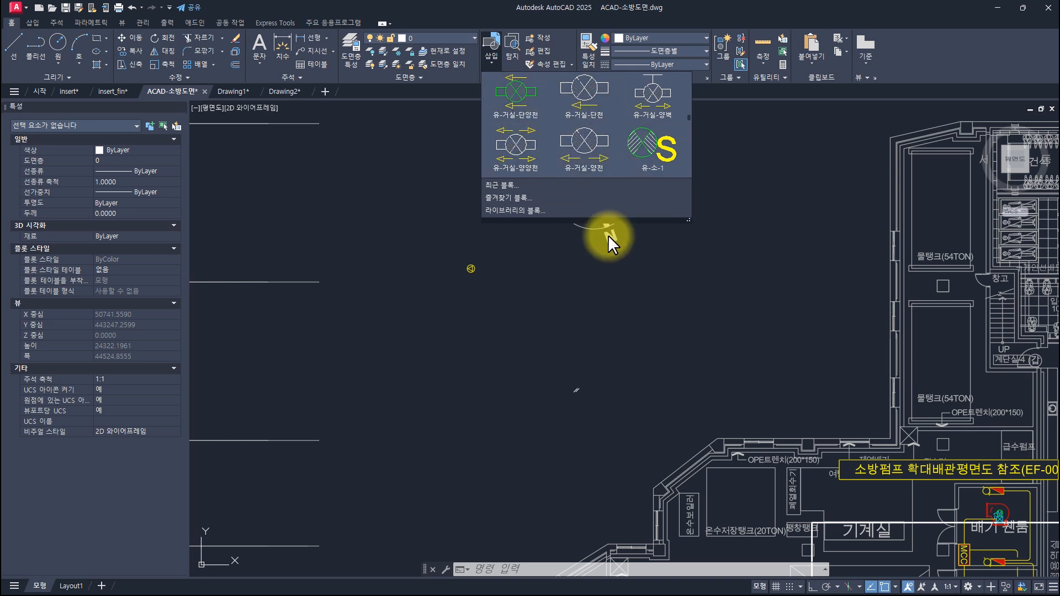
scroll(634, 152, down, 1)
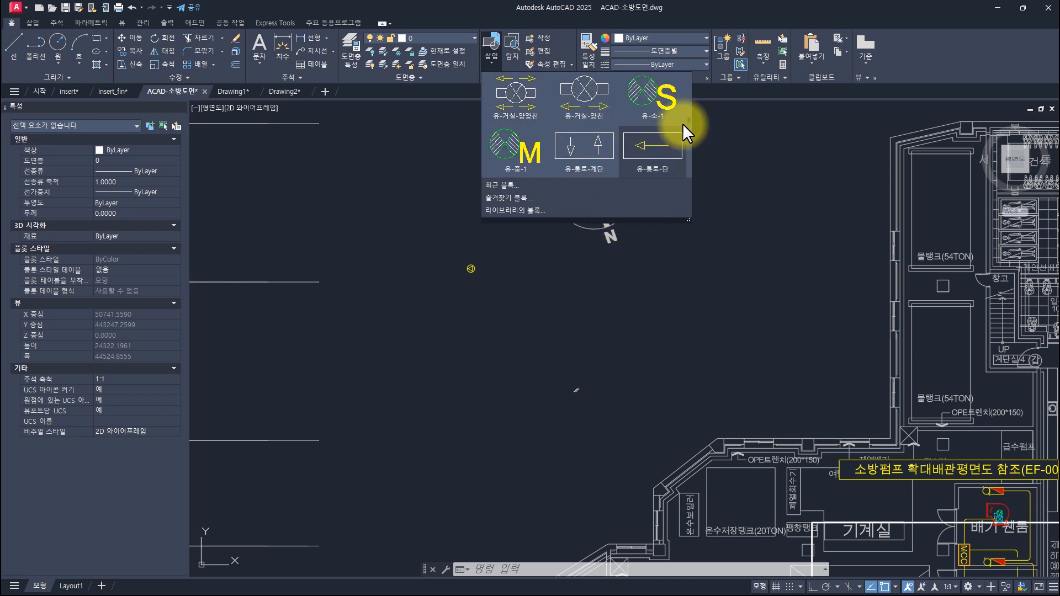
drag(688, 121, 694, 99)
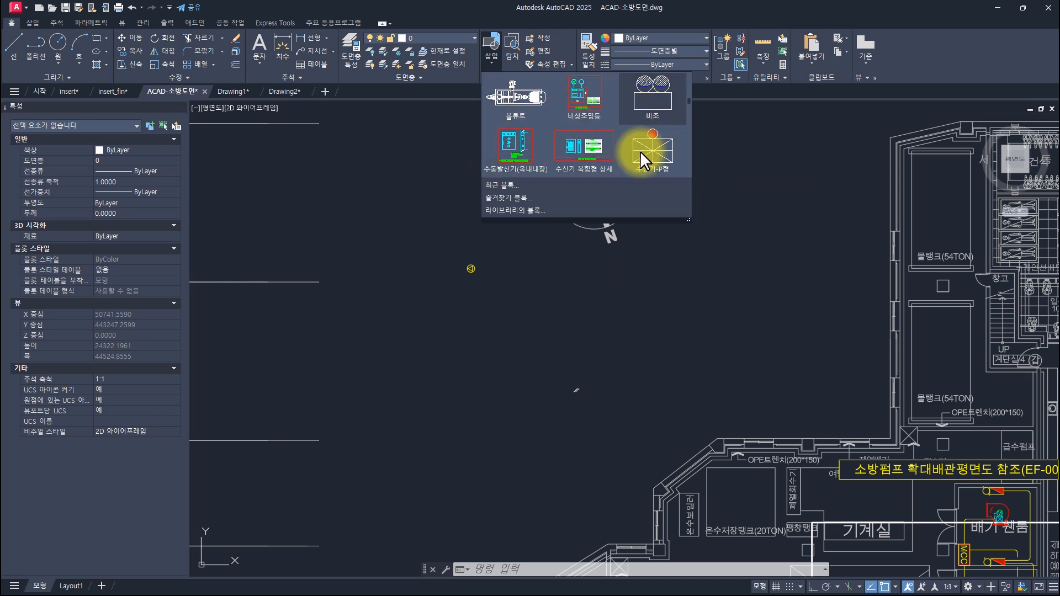
scroll(637, 134, down, 5)
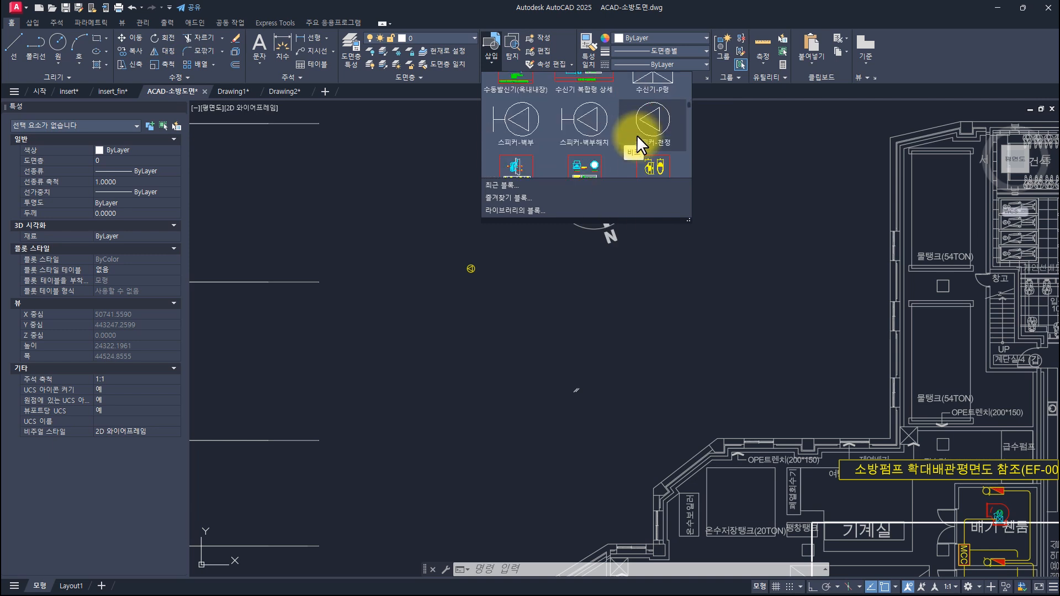
scroll(635, 144, down, 3)
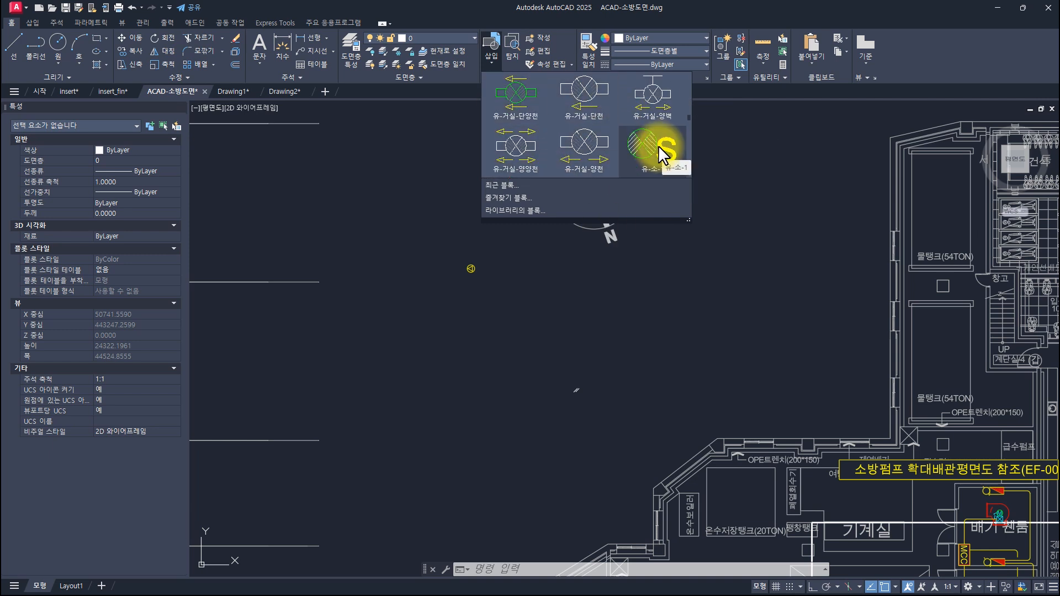
Step: Enlarge the block gallery of the fire drawing, look through its block thumbnails, and shrink the gallery back to a compact size
drag(688, 220, 963, 379)
scroll(786, 214, up, 4)
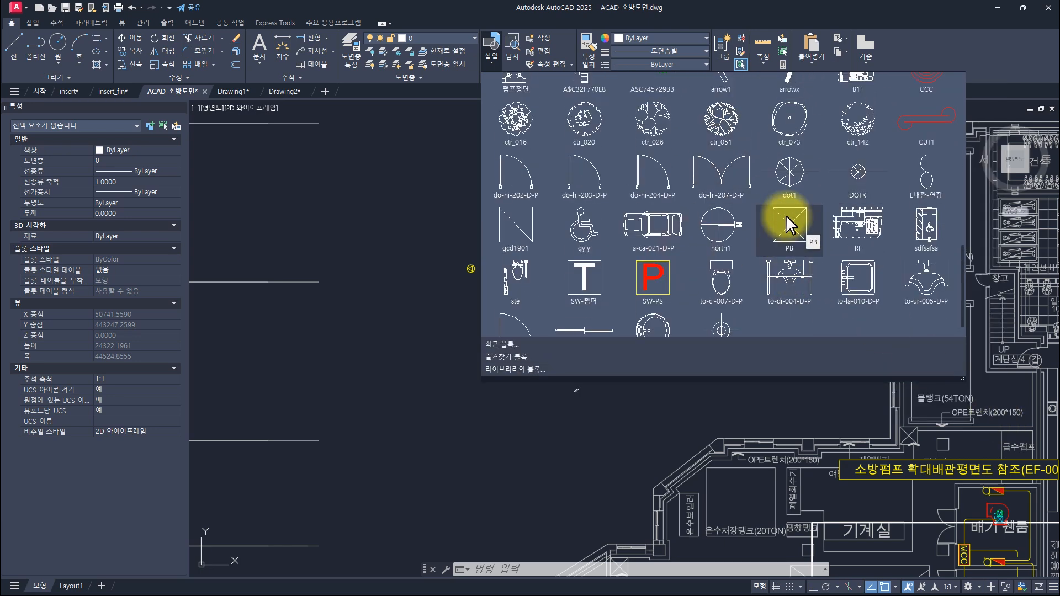
scroll(786, 214, up, 5)
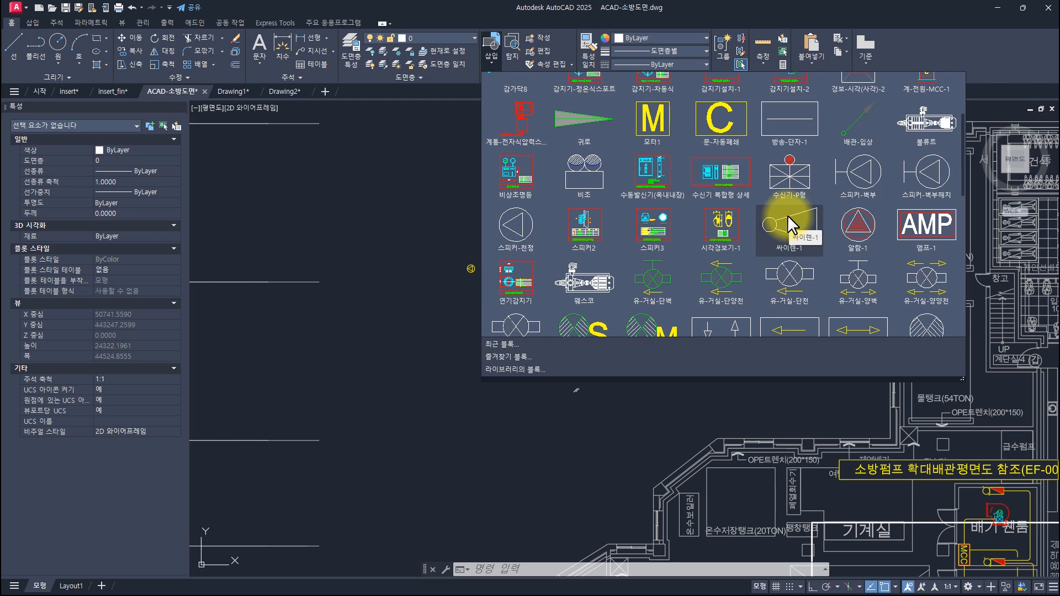
scroll(717, 199, up, 2)
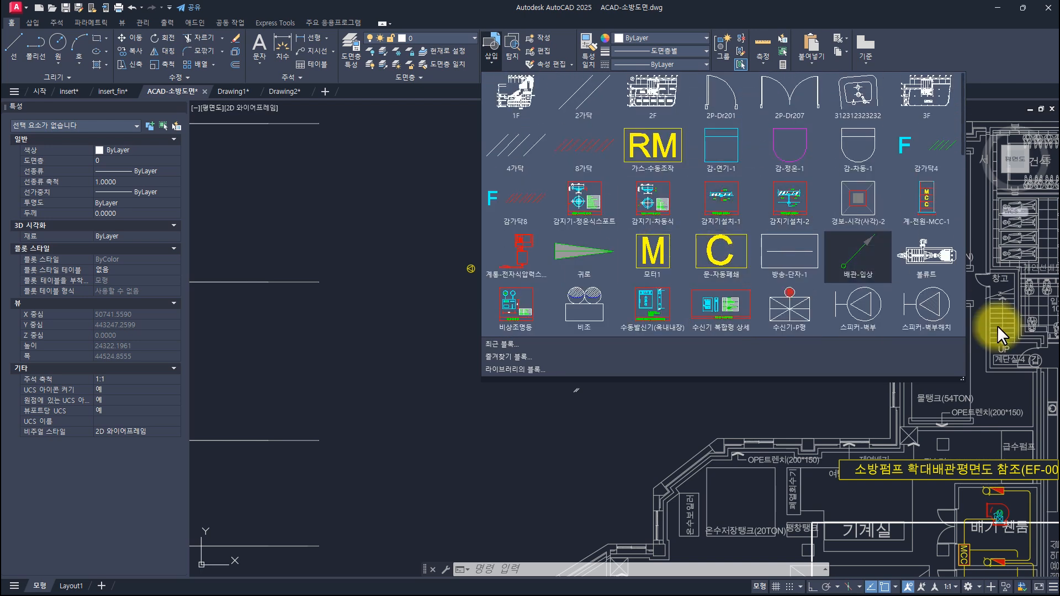
drag(961, 377, 618, 166)
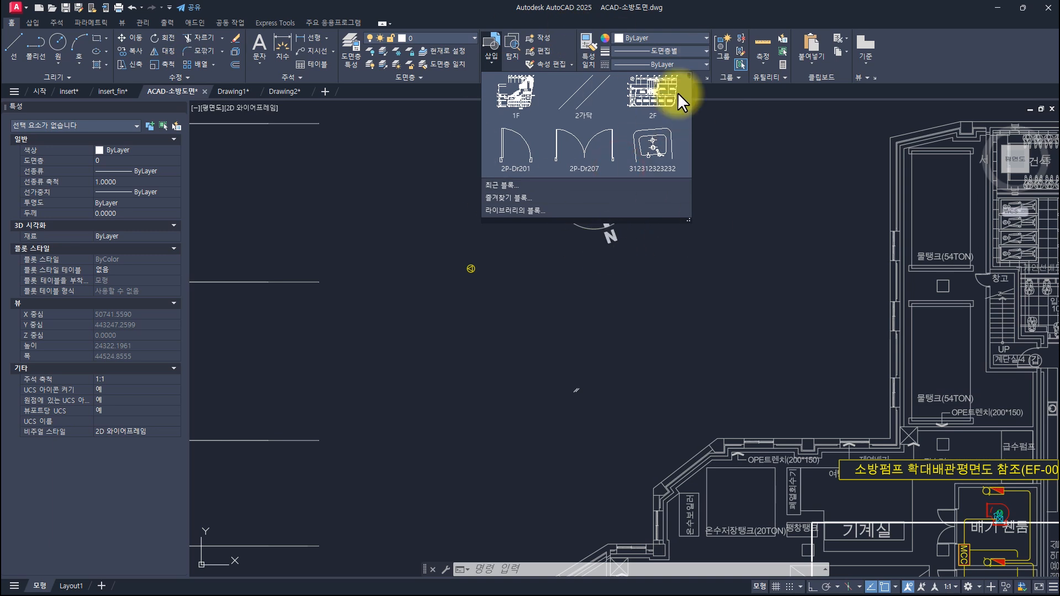
click(558, 287)
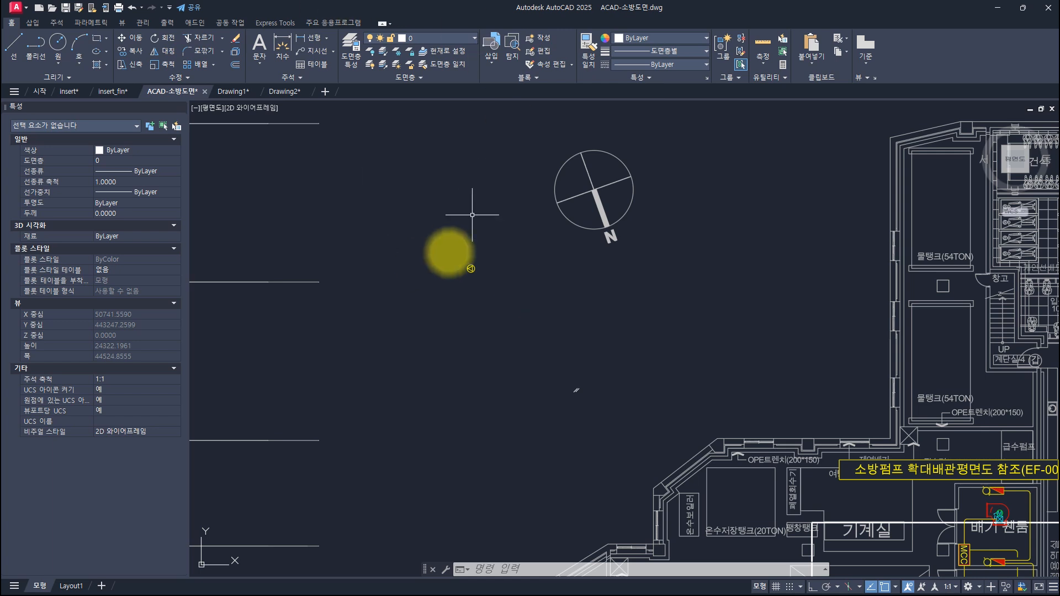
Step: Compare the block gallery of the insert drawing with that of the ACAD-소방도면 drawing once more
click(71, 95)
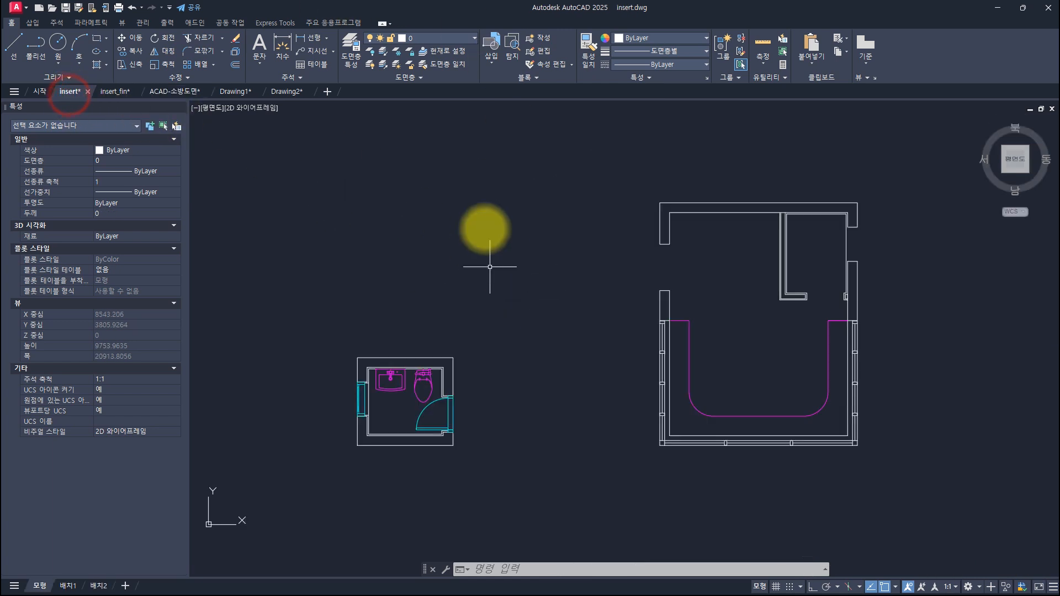
click(490, 65)
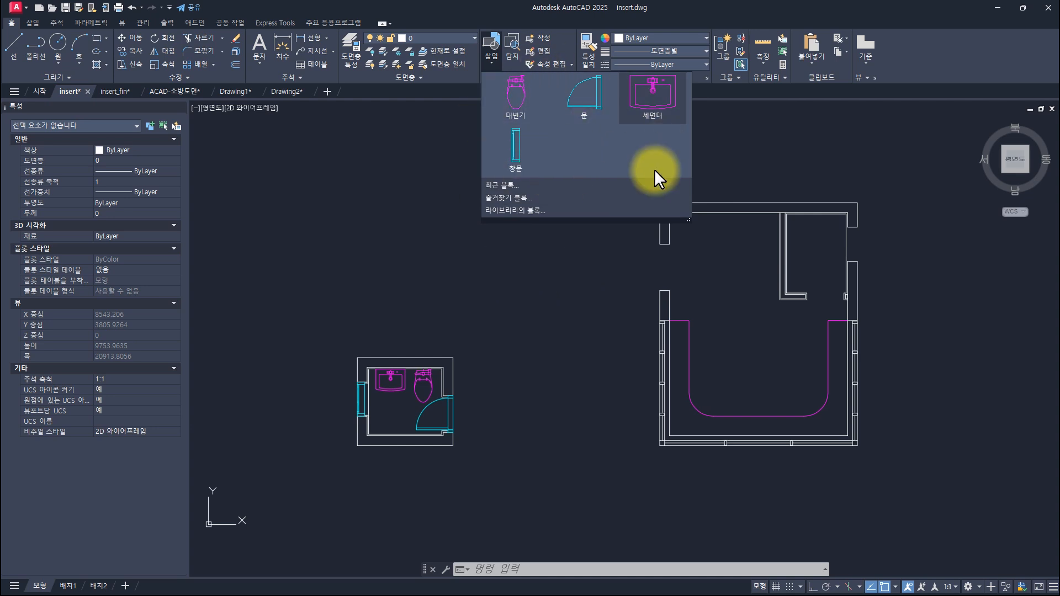
click(183, 89)
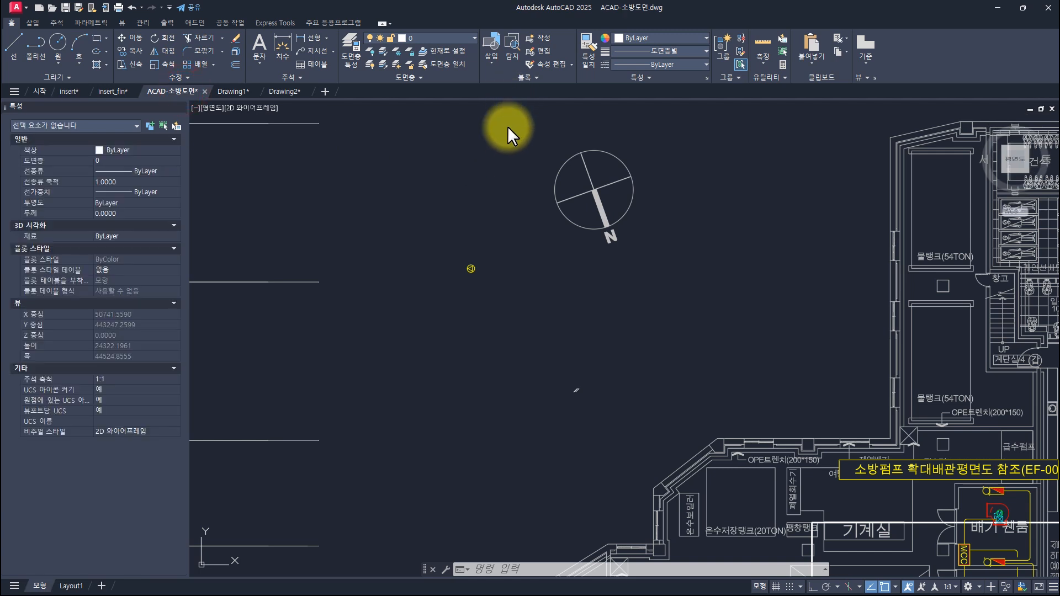
click(488, 64)
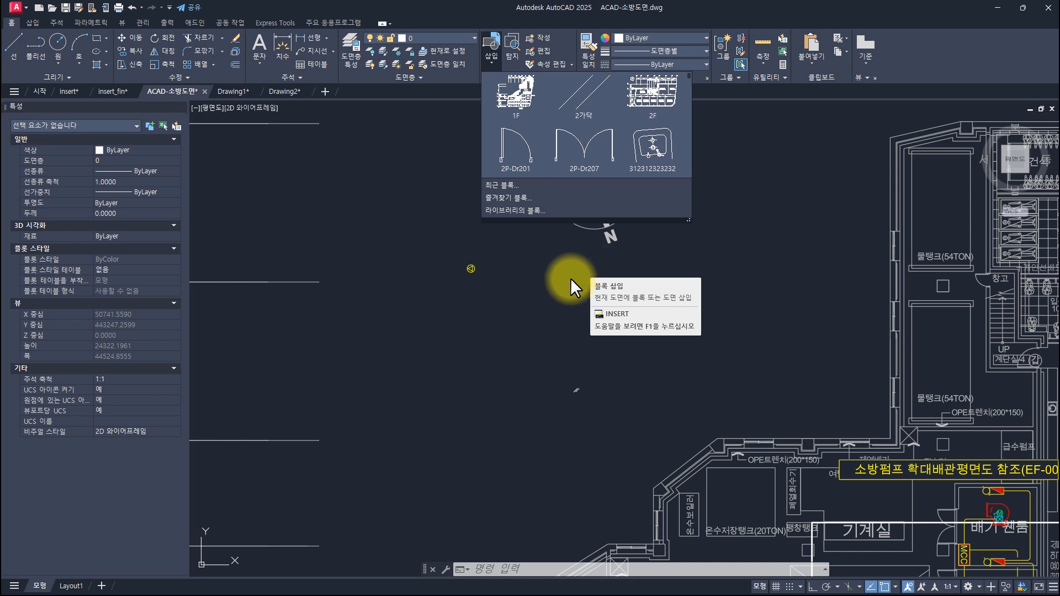
click(553, 320)
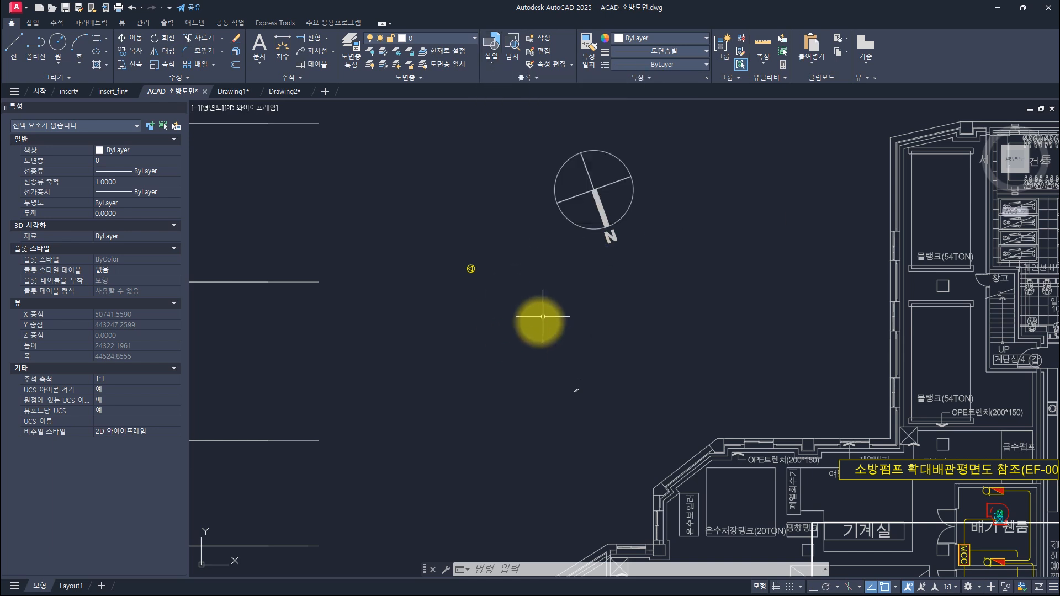
Step: Set the GALLERYVIEW system variable to 0
text(galle)
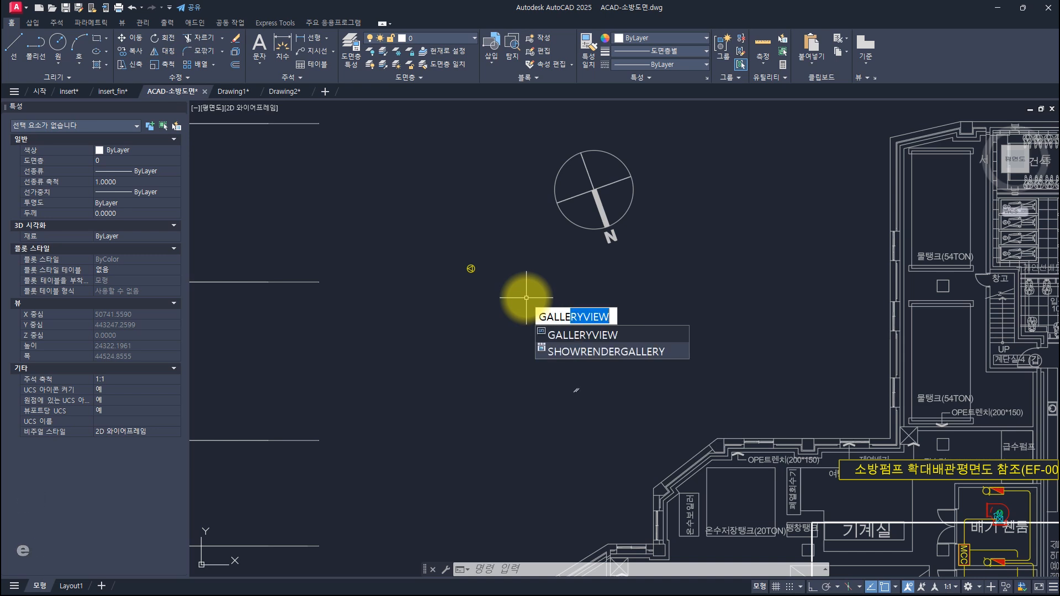
key(Return)
text(0)
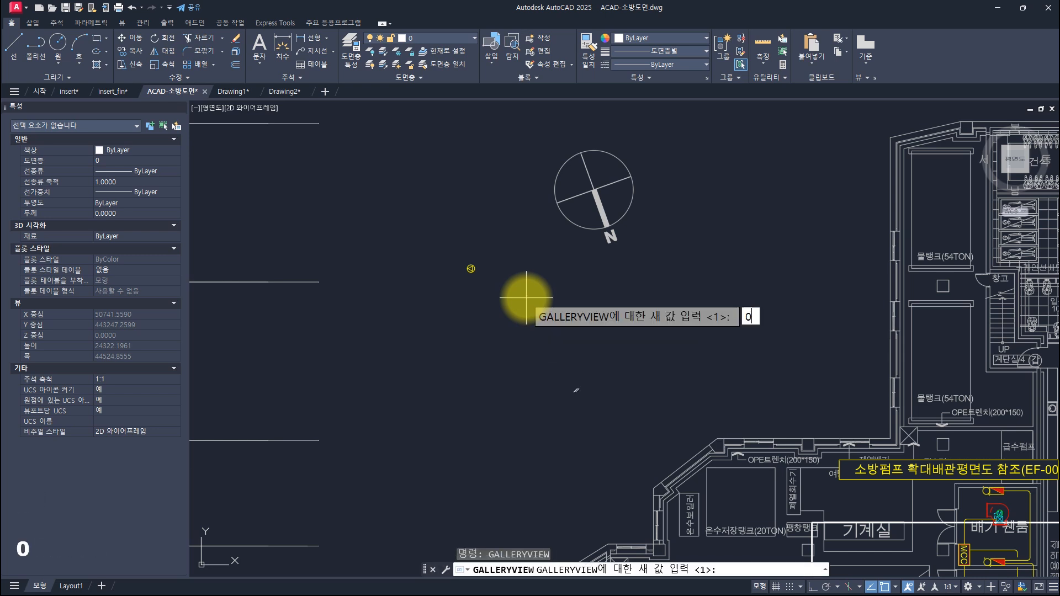
key(Return)
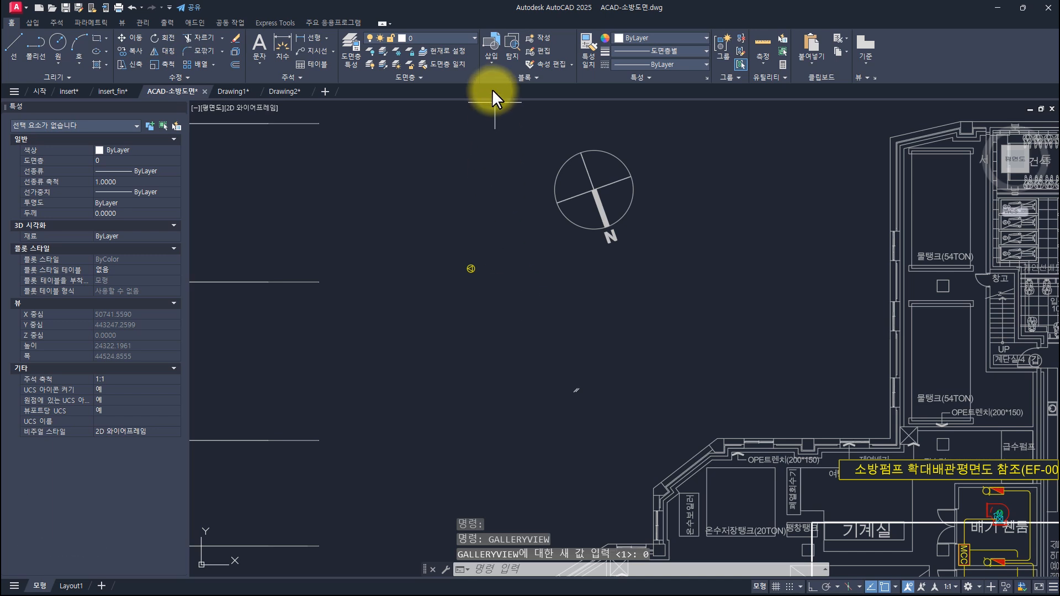
Step: Look through the text-only list of insertable block names in the fire drawing and close it
click(491, 56)
scroll(574, 105, down, 6)
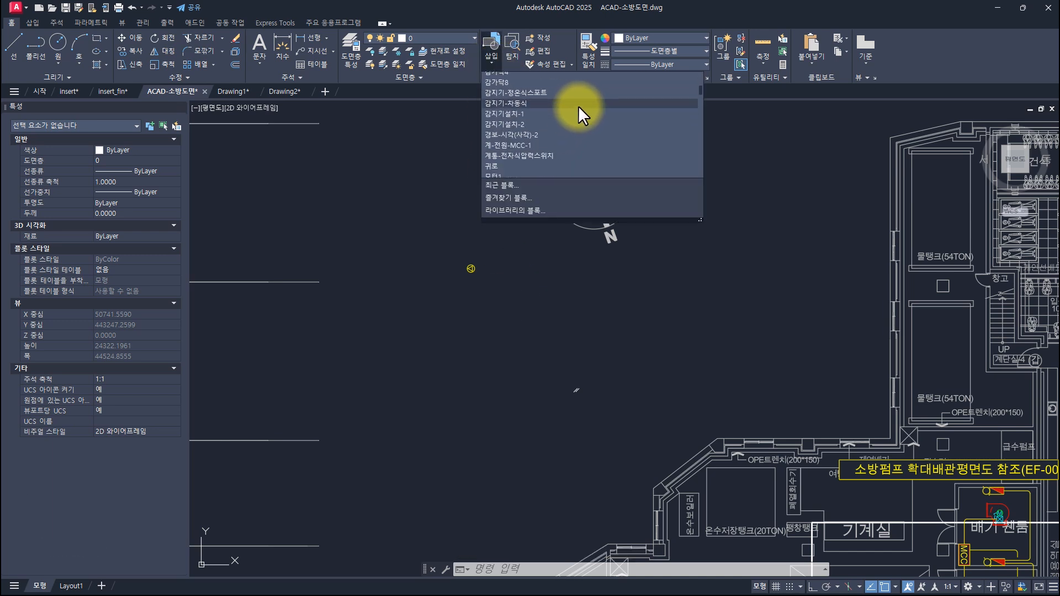
scroll(578, 113, down, 10)
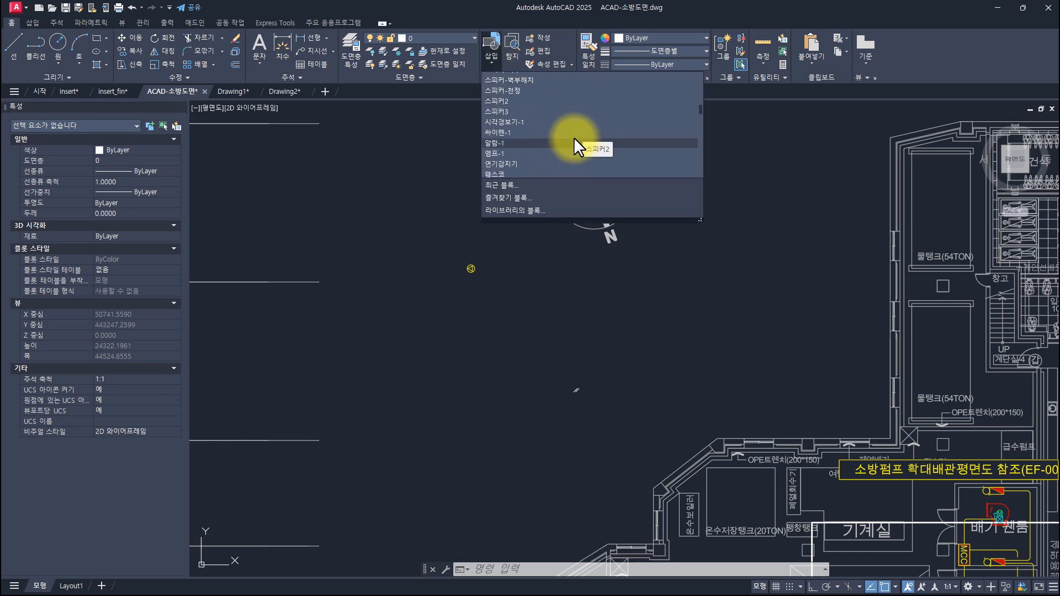
scroll(601, 135, down, 4)
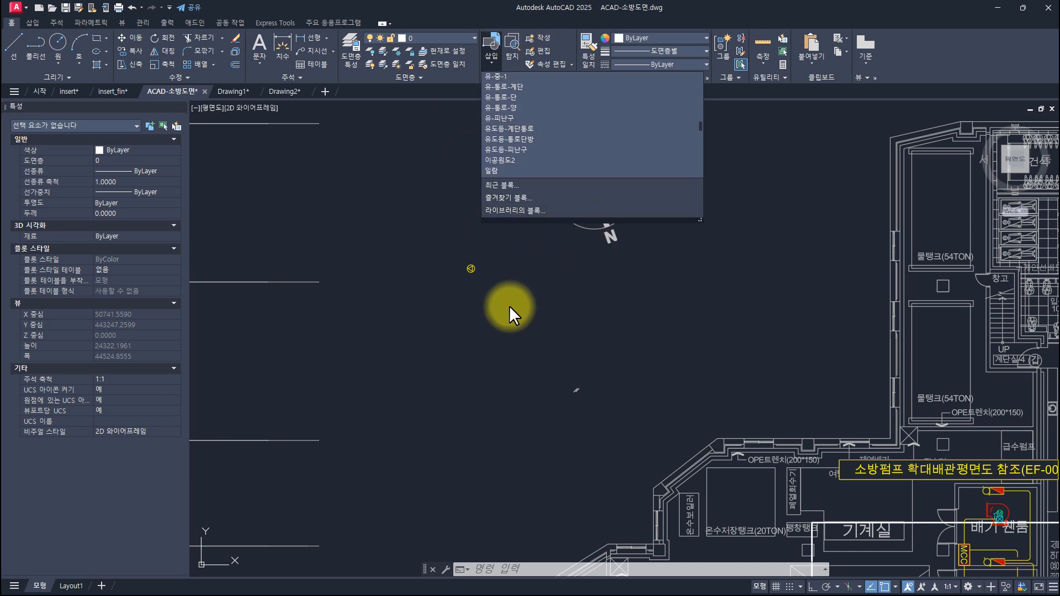
scroll(558, 113, down, 3)
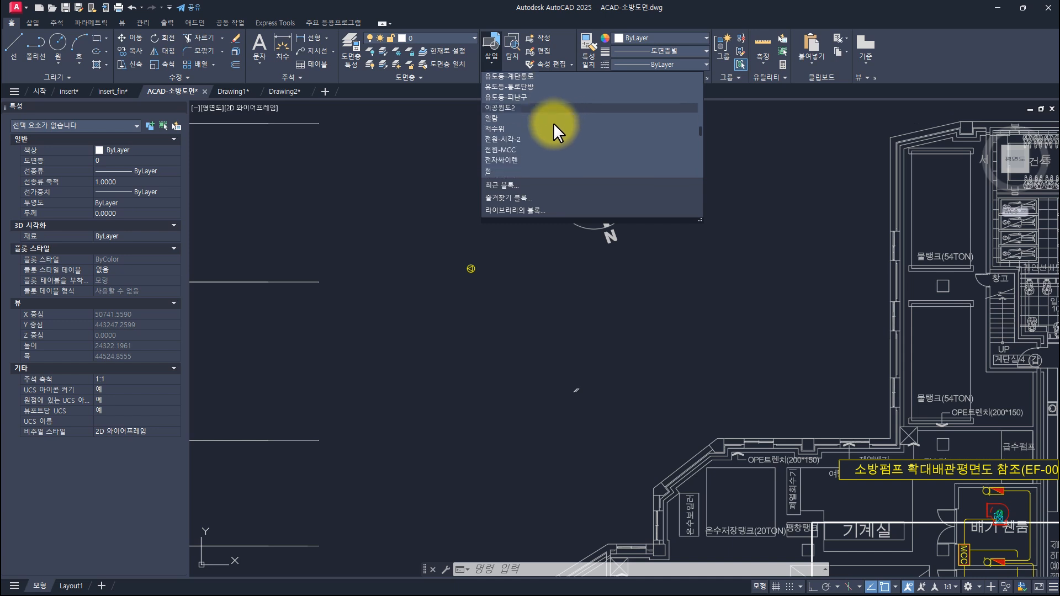
scroll(552, 128, down, 10)
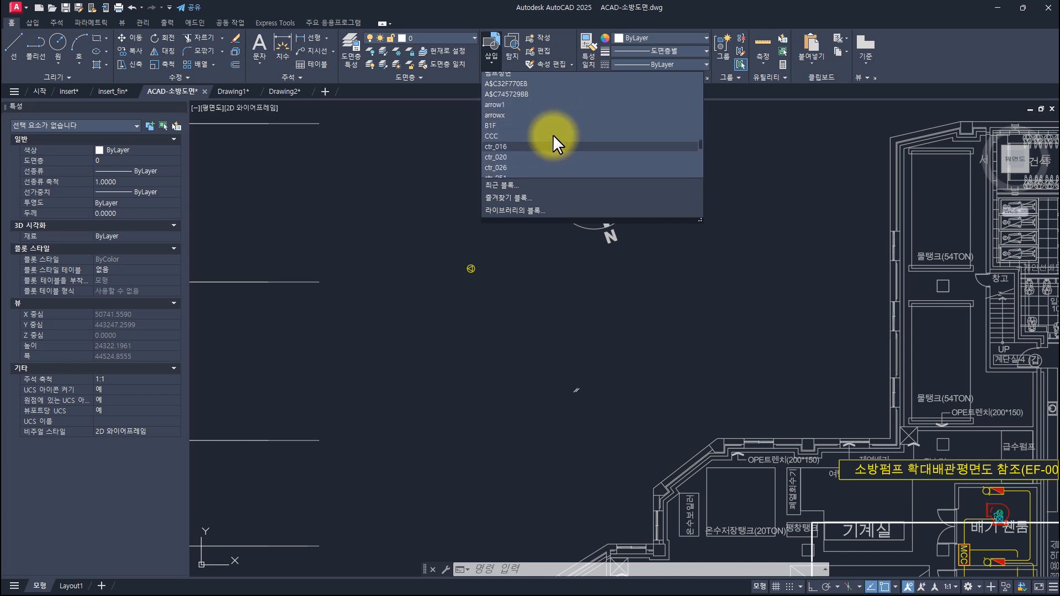
scroll(552, 134, down, 2)
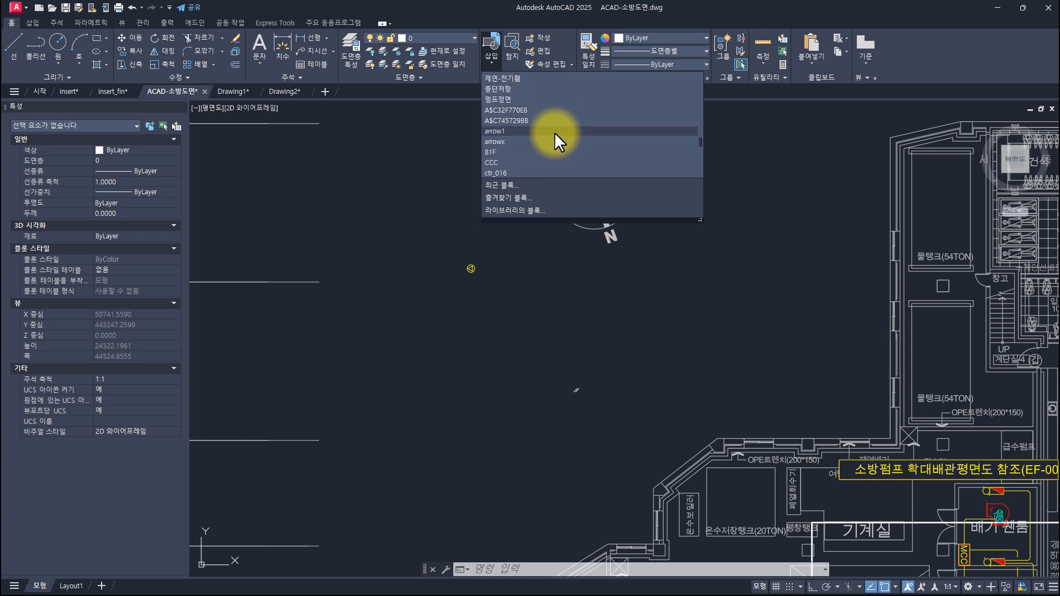
click(535, 257)
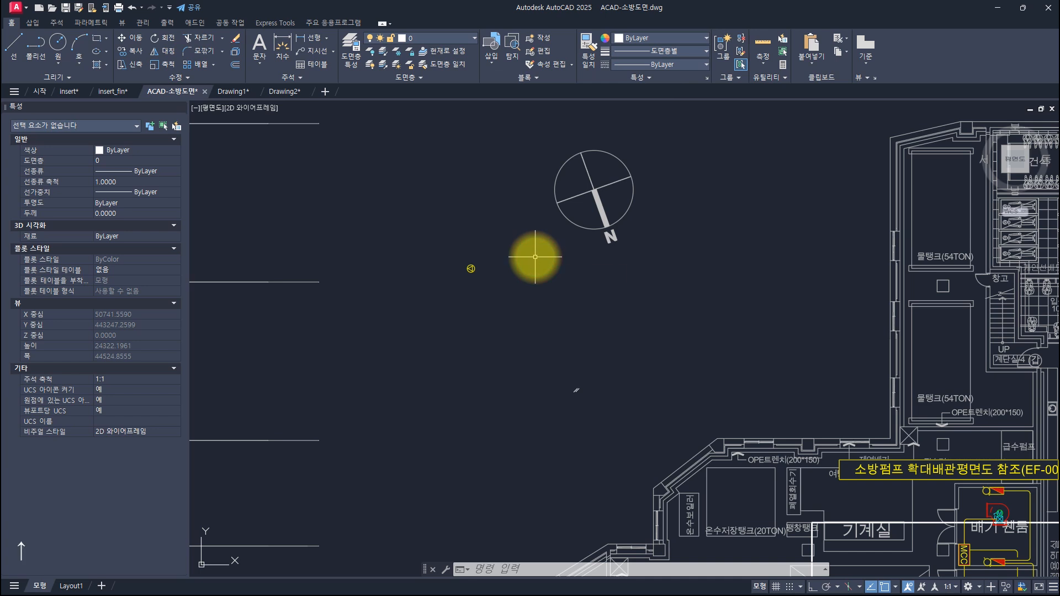
Step: Set the GALLERYVIEW system variable to 1 to restore the block thumbnails
text(GALLERYVIEW)
key(Return)
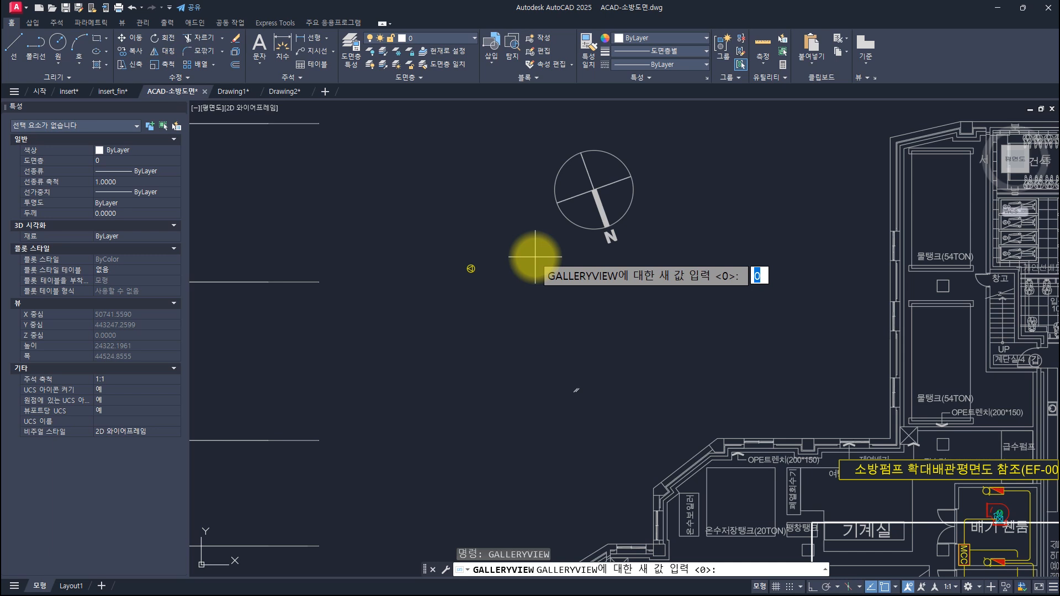
text(1)
key(space)
Step: Return to the insert drawing, view its current-drawing blocks in the INSERT command's Blocks palette, and close the palette
click(70, 91)
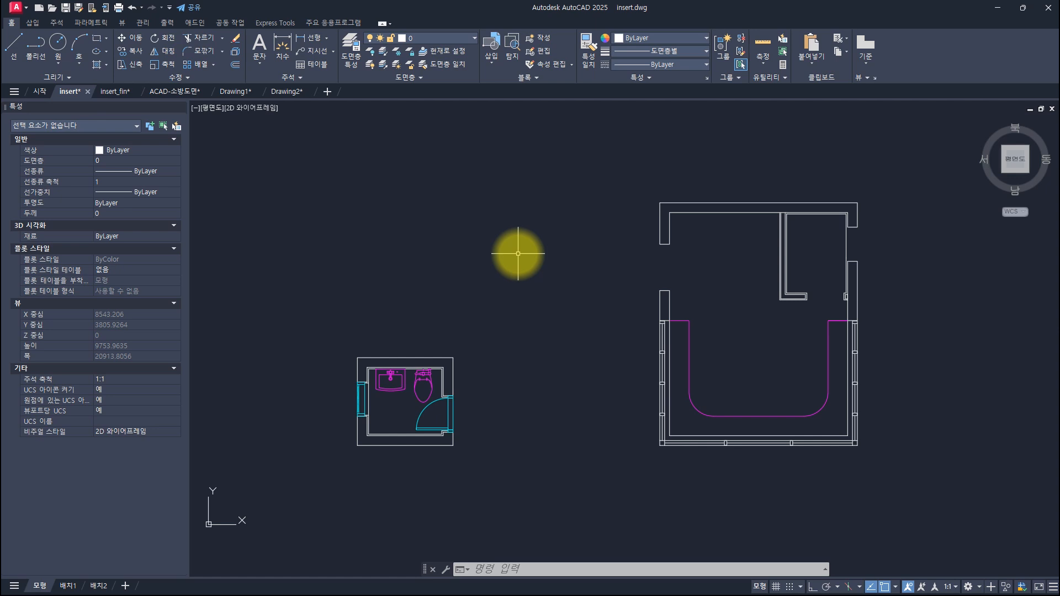
text(i)
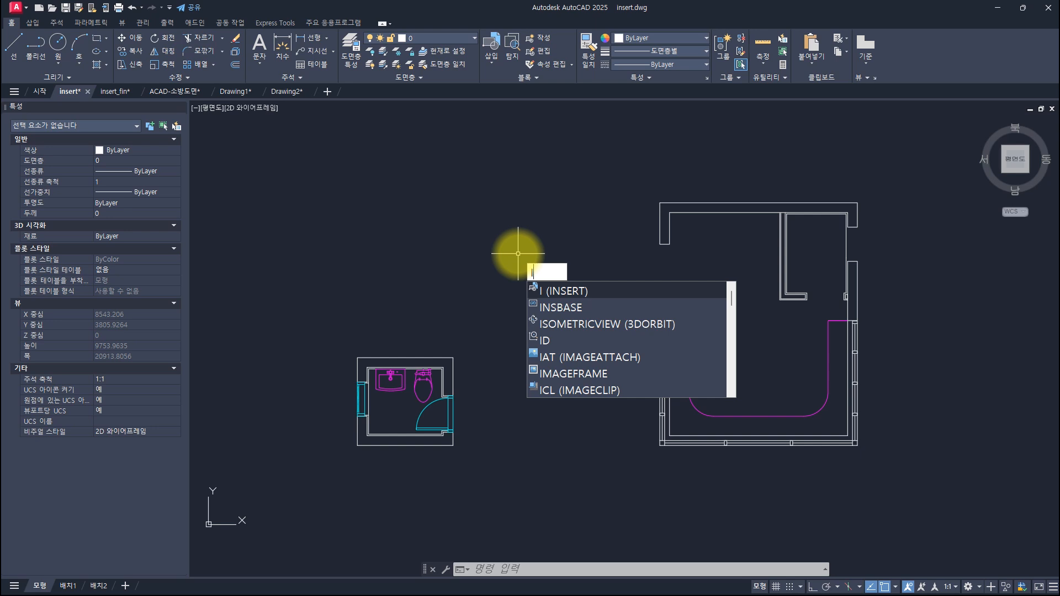
key(space)
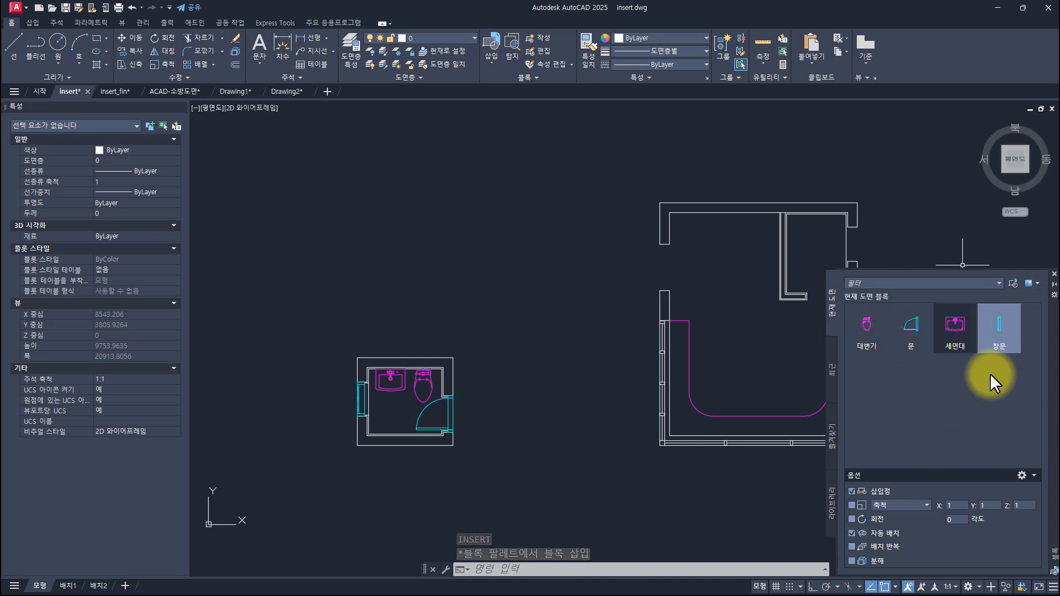
click(1054, 282)
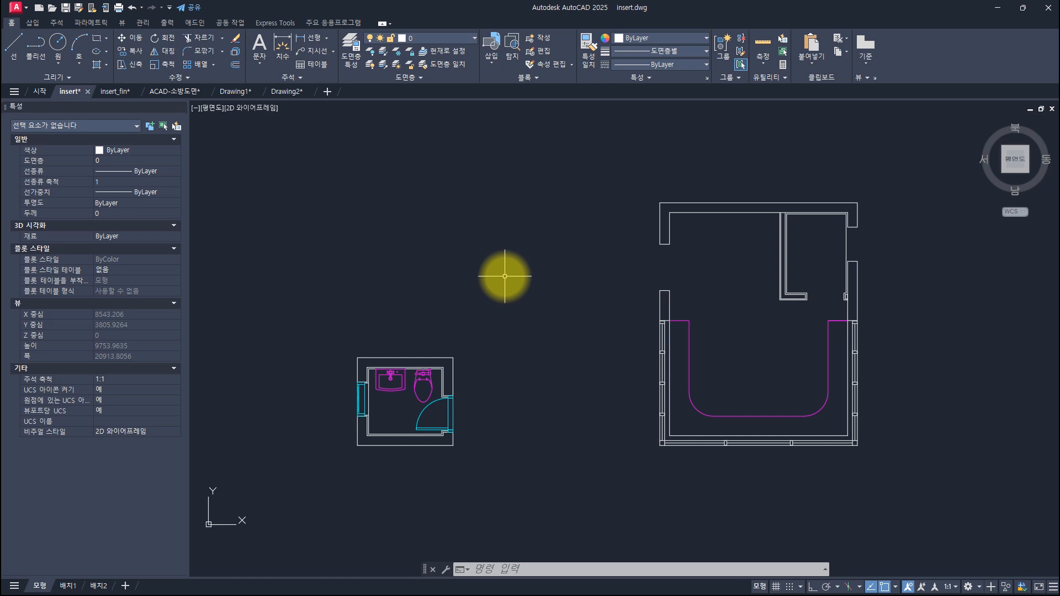
Step: Run the CLASSICINSERT command and choose the 대변기 block in the Insert dialog to preview it
text(i)
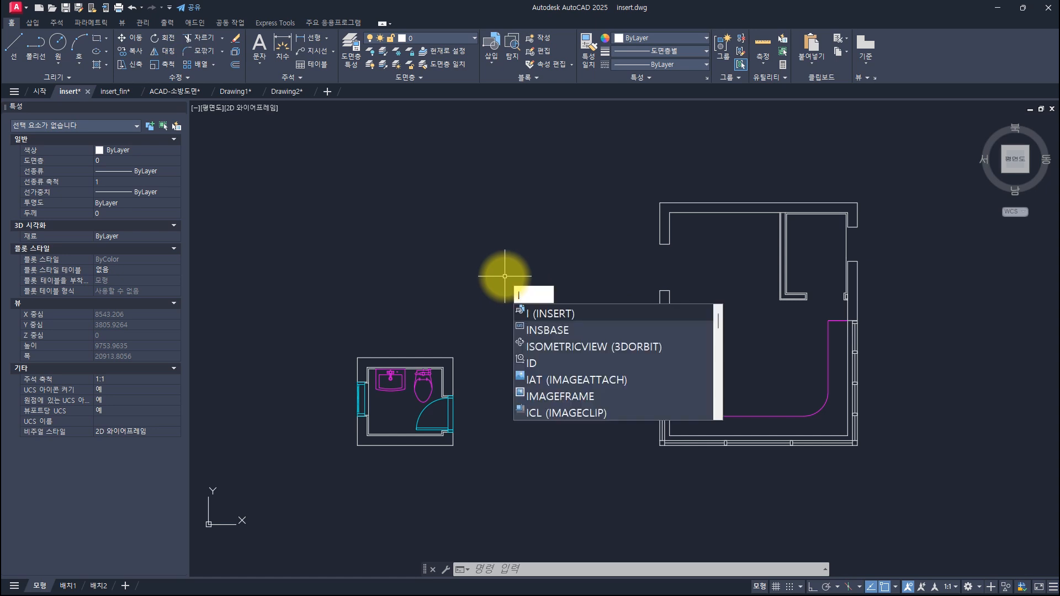
key(BackSpace)
text(cl)
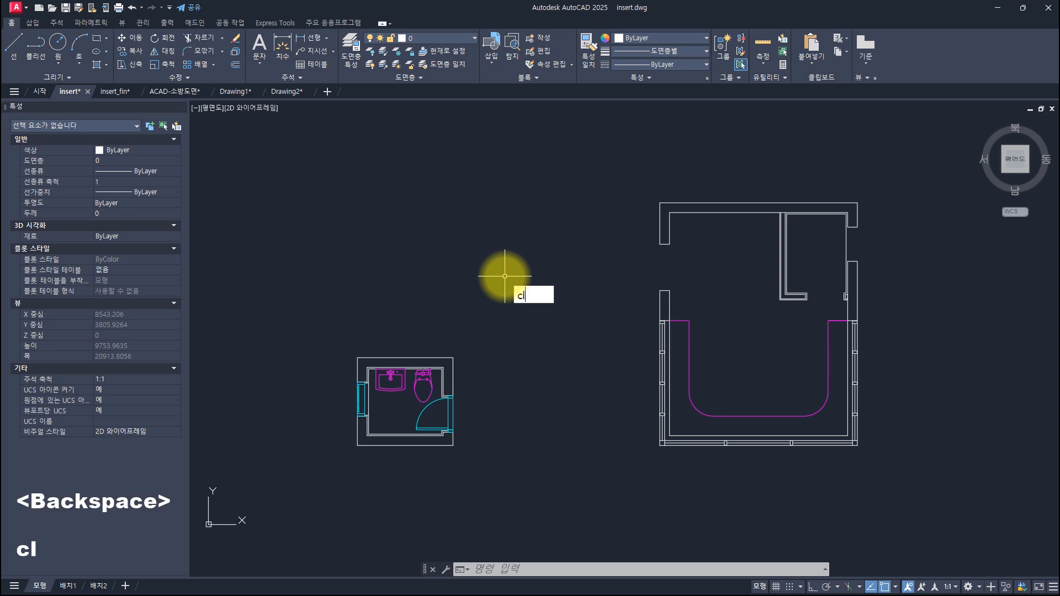
text(a)
key(BackSpace)
key(BackSpace)
text(ssic)
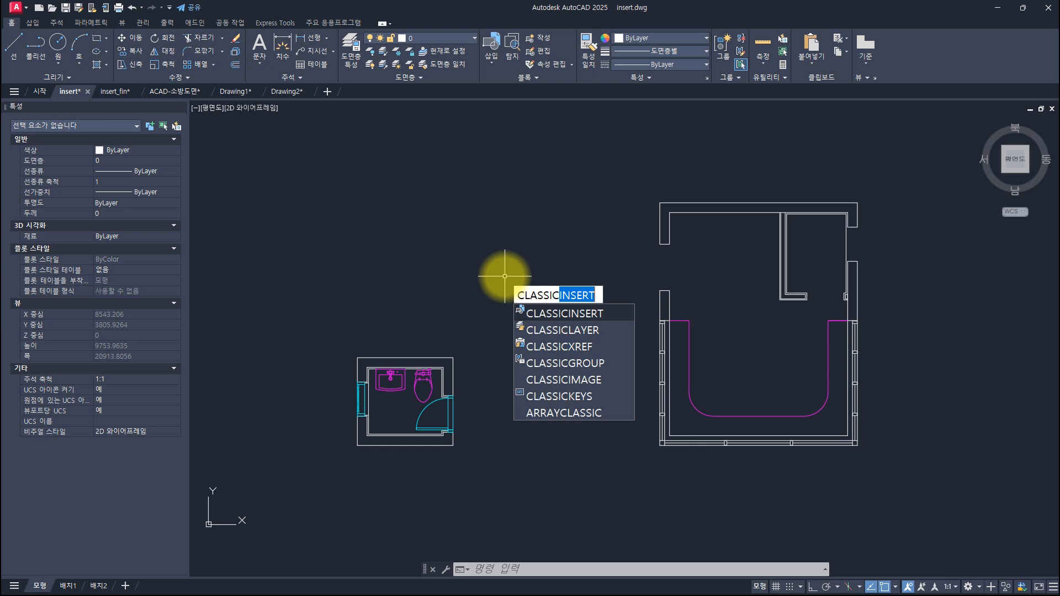
key(Return)
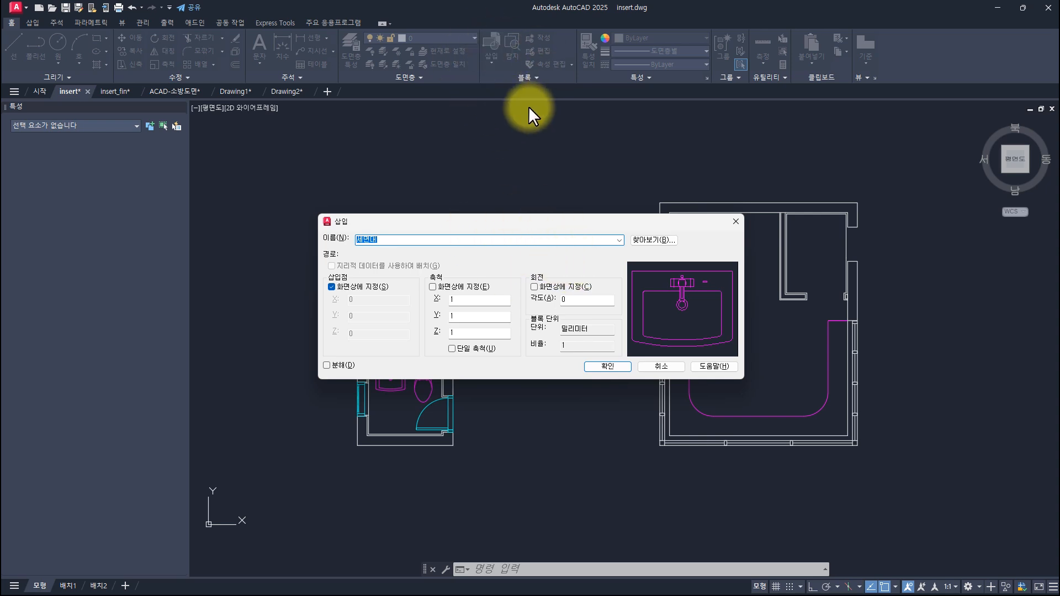
click(618, 240)
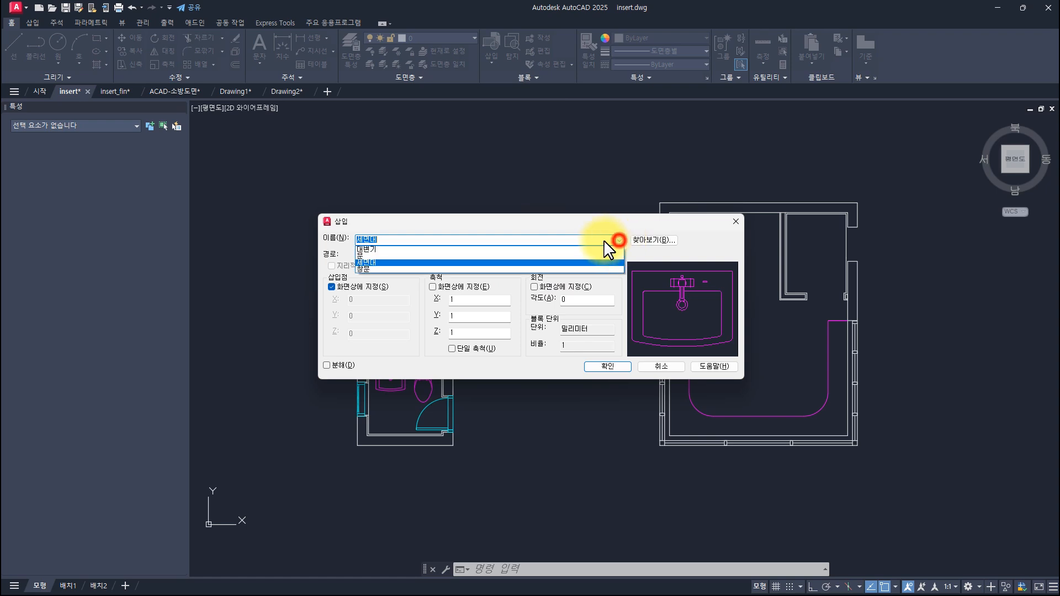
click(473, 249)
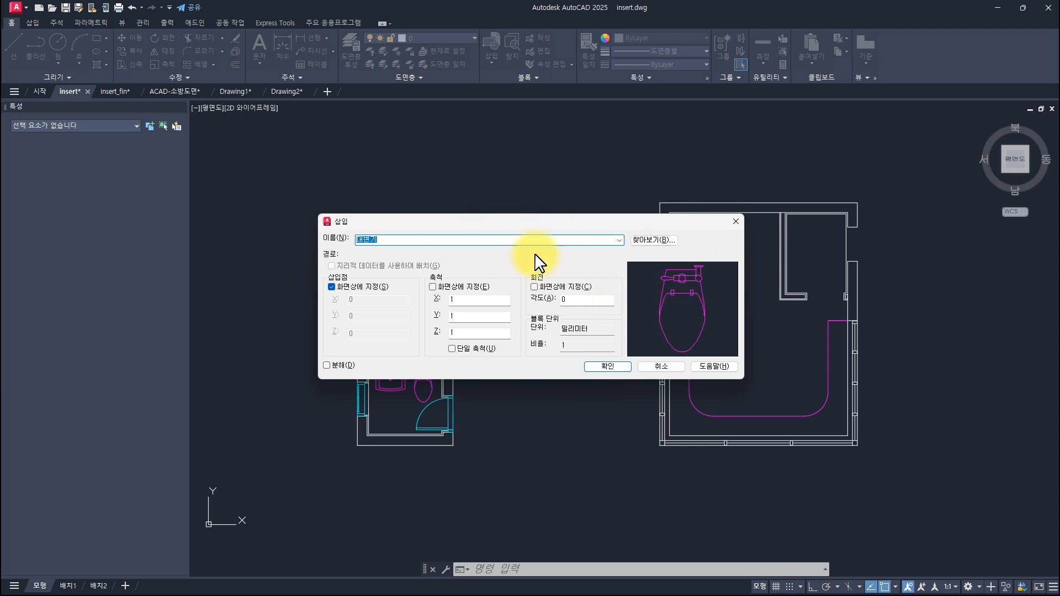
Step: Browse to chair.dwg as the file to insert, and switch the block name to 세면대
click(654, 240)
click(431, 231)
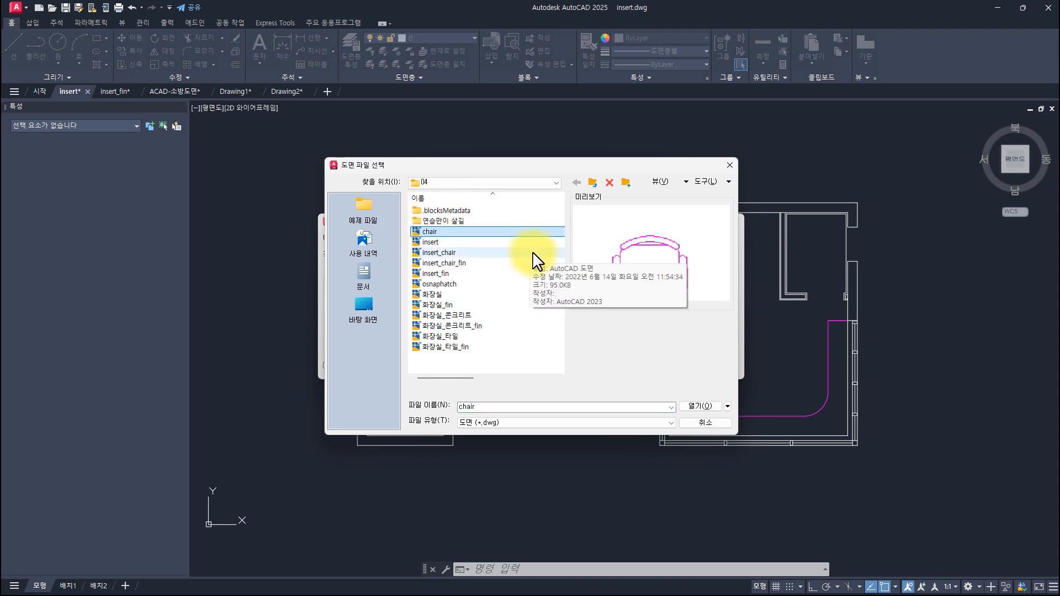
click(687, 406)
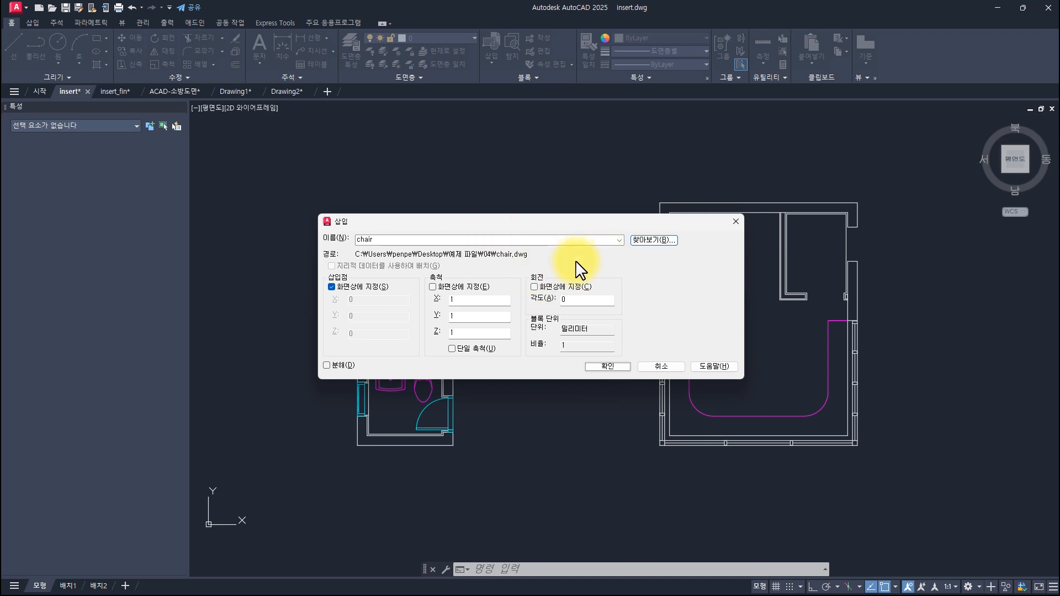
click(620, 238)
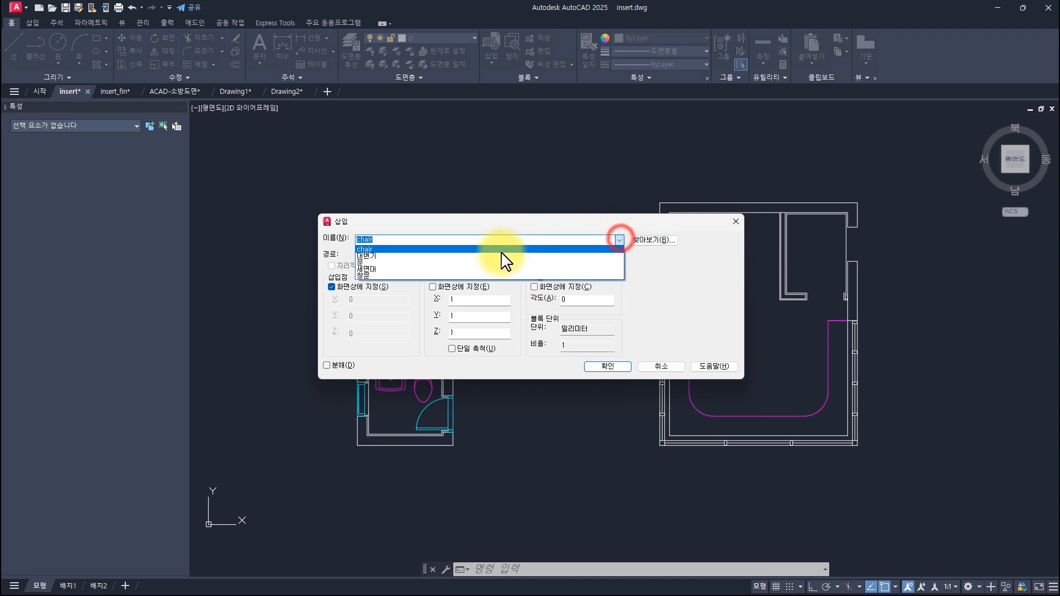
click(495, 269)
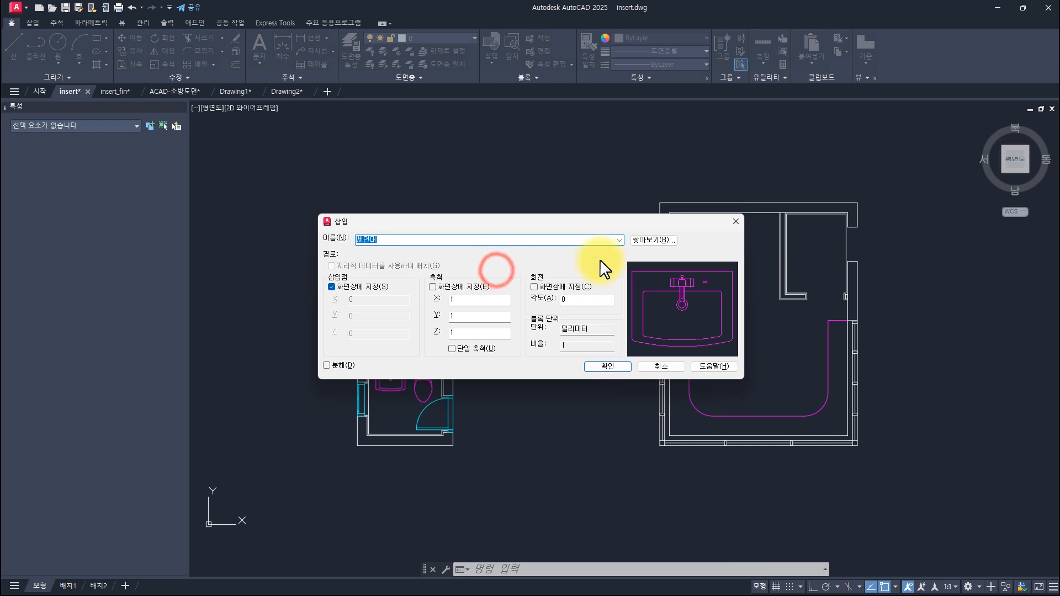
Step: Preview the chair and 화장실 drawing files as insertable sources, and cancel the insertion without placing anything
click(656, 238)
click(430, 231)
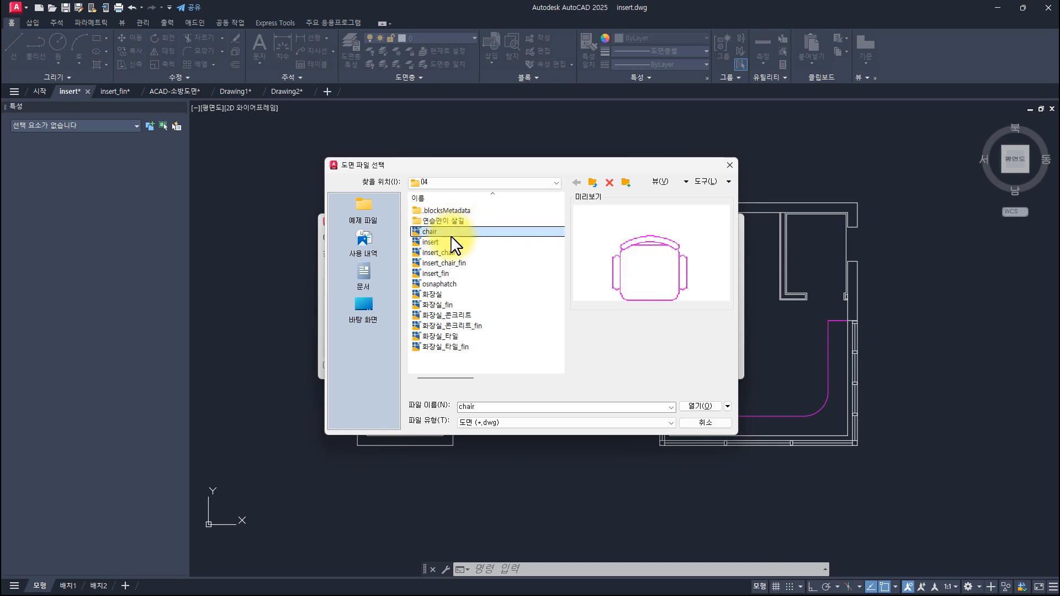
click(452, 294)
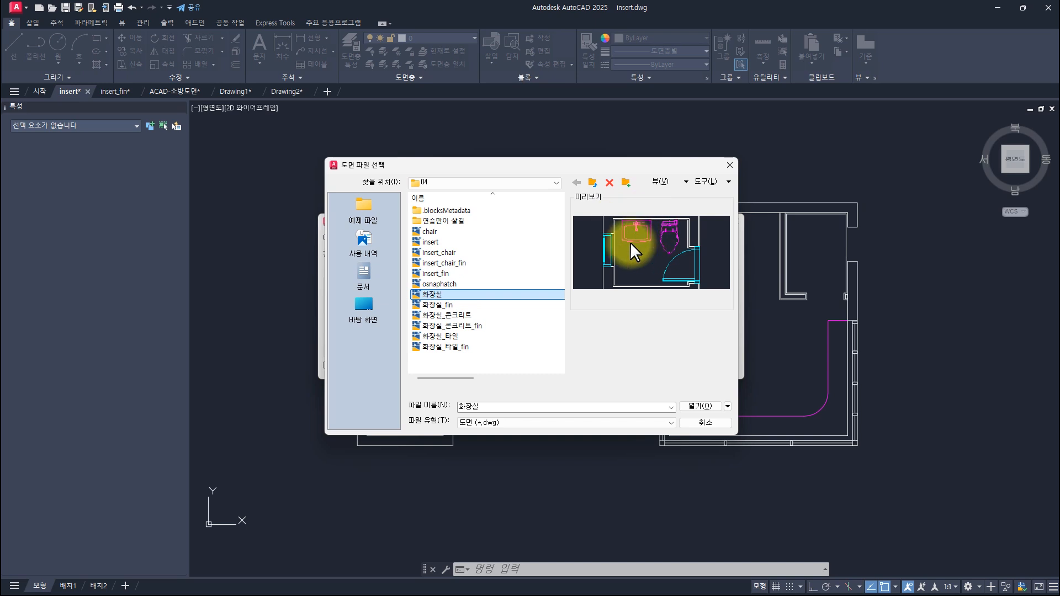
click(730, 164)
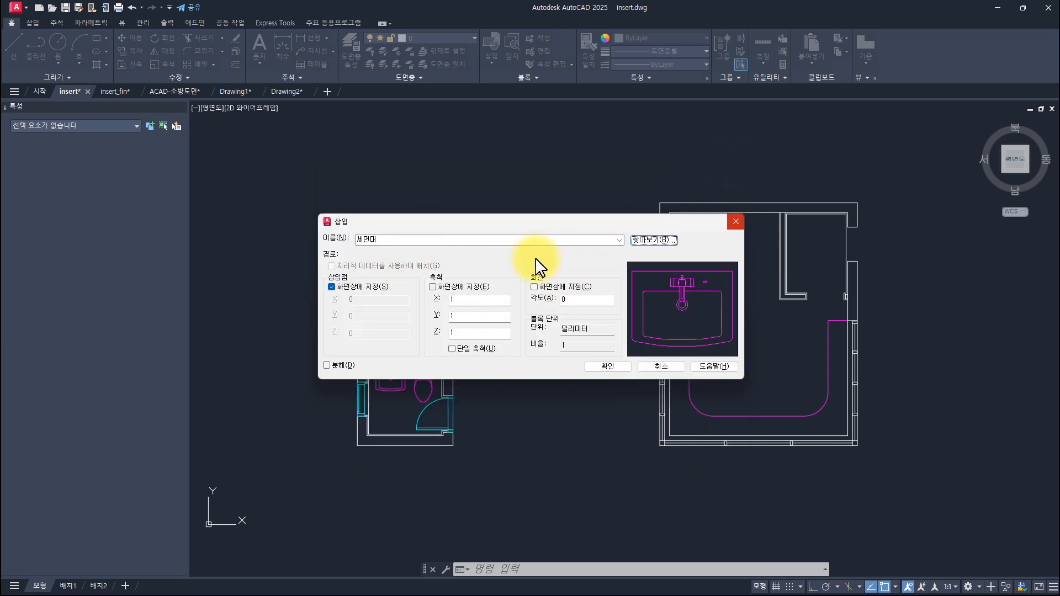
click(737, 222)
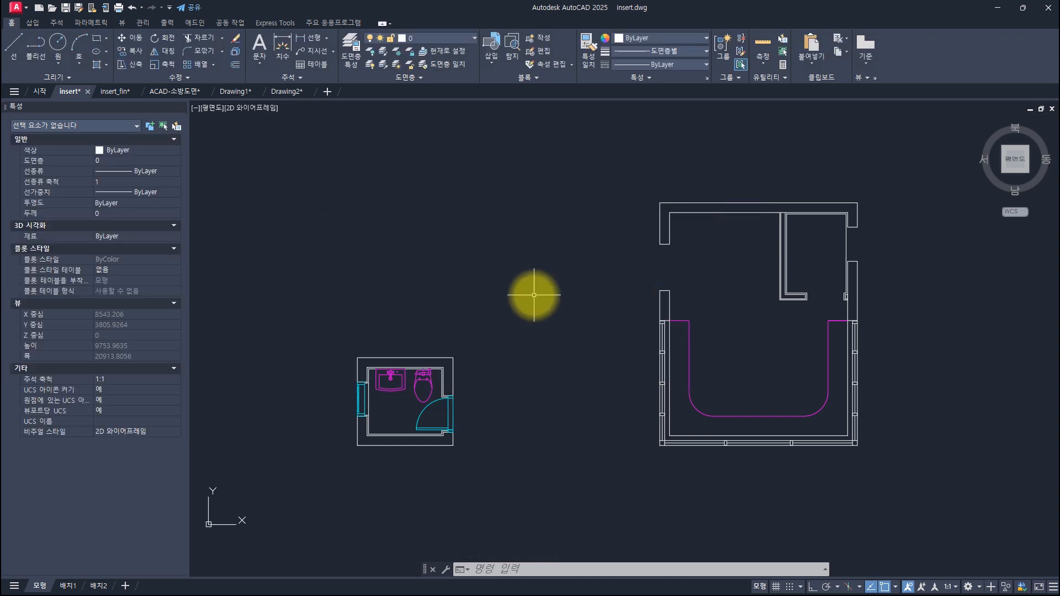
key(Escape)
key(Escape)
key(Escape)
key(Escape)
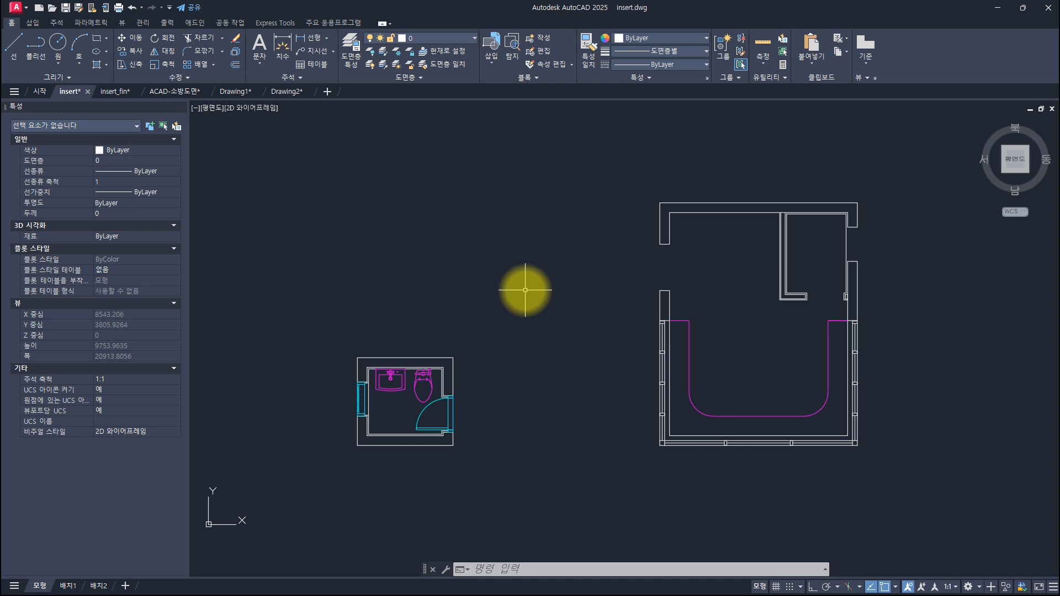
text(dc)
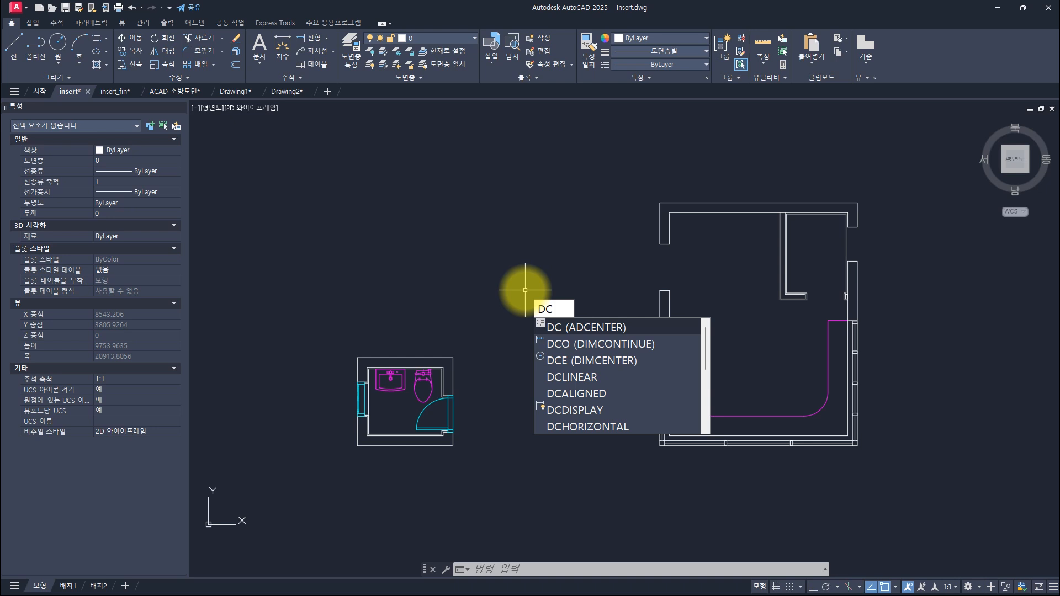
key(BackSpace)
key(BackSpace)
key(BackSpace)
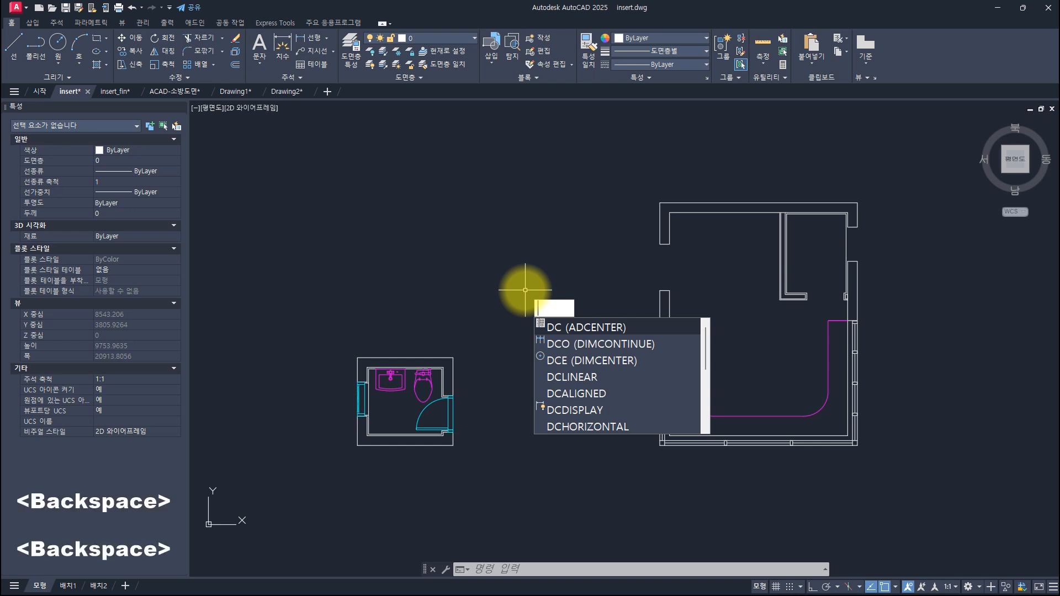
text(adc)
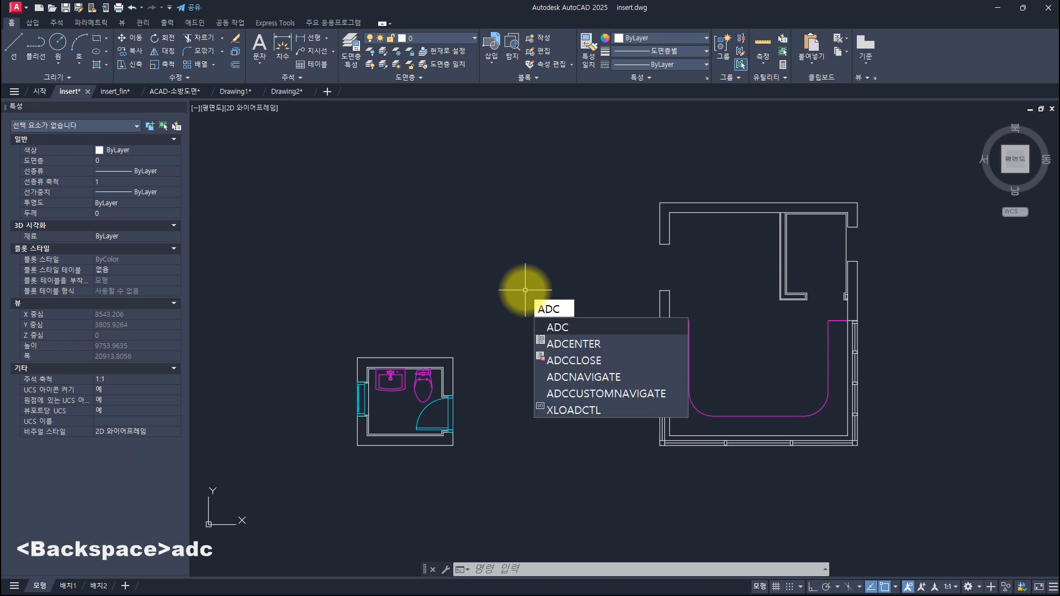
key(BackSpace)
key(BackSpace)
key(BackSpace)
text(dc)
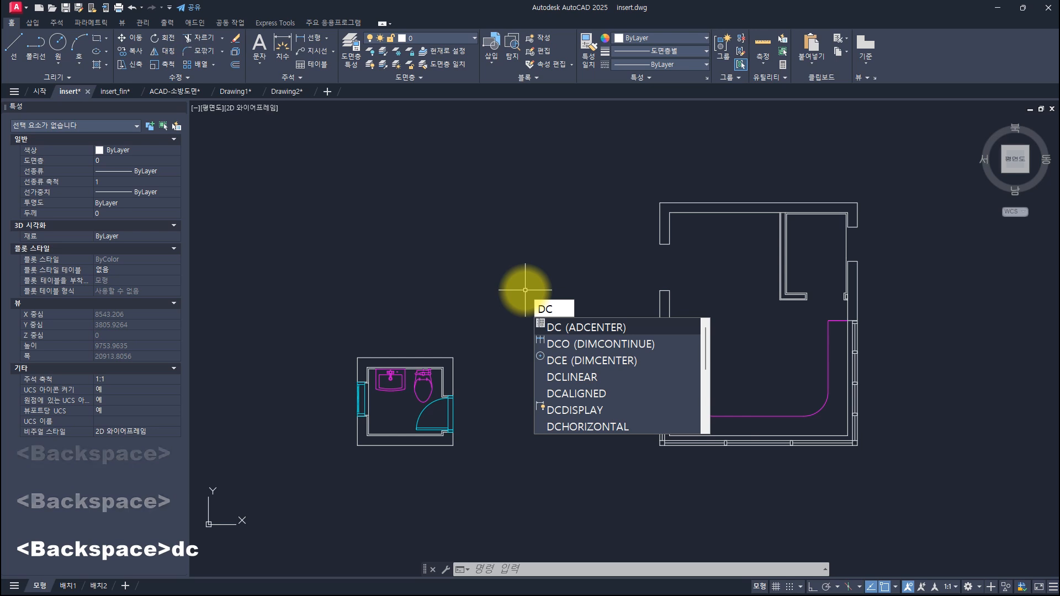
key(Escape)
key(Escape)
key(Escape)
key(Escape)
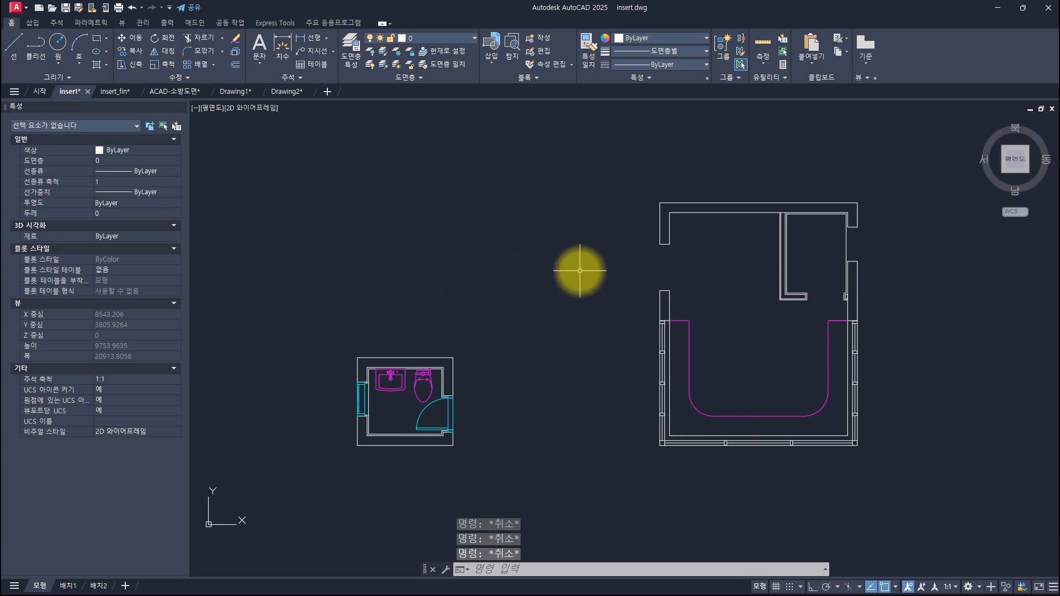
Step: Toggle the Properties palette and DesignCenter off and on, leaving DesignCenter open
key(ctrl+2)
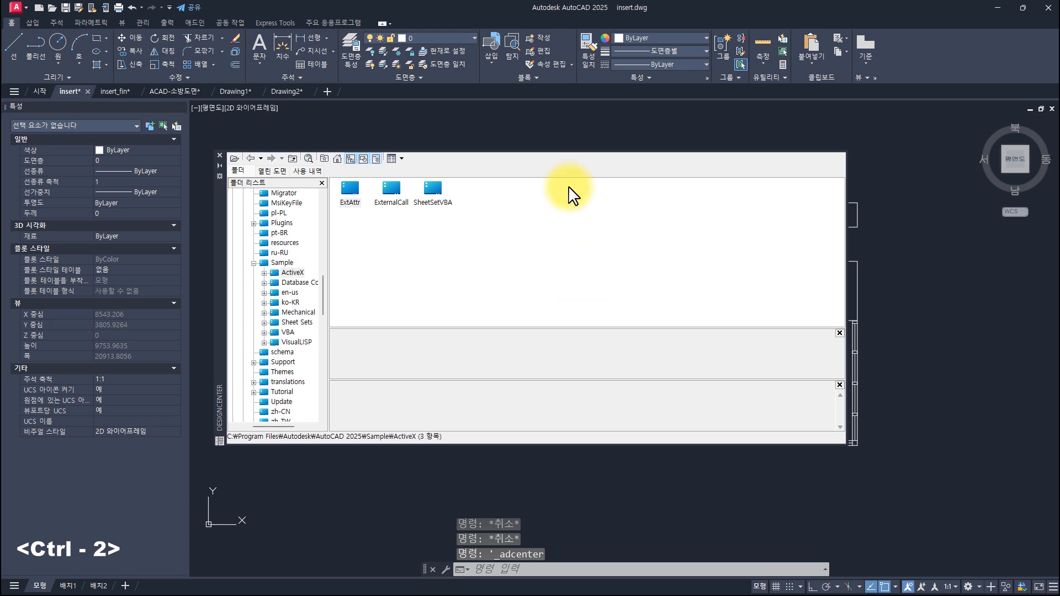
key(ctrl+1)
key(ctrl+1)
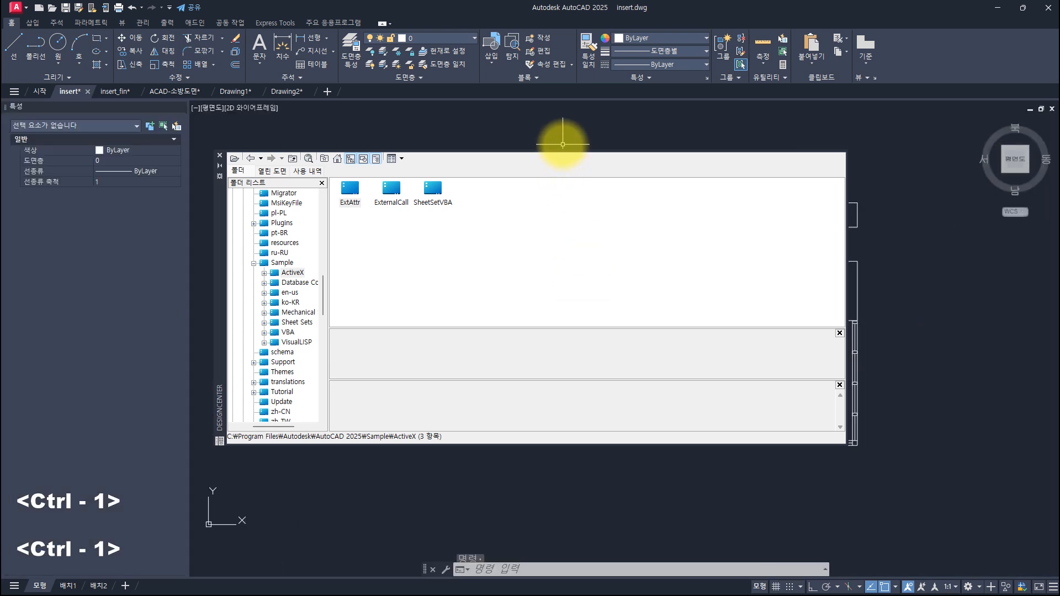
key(ctrl+2)
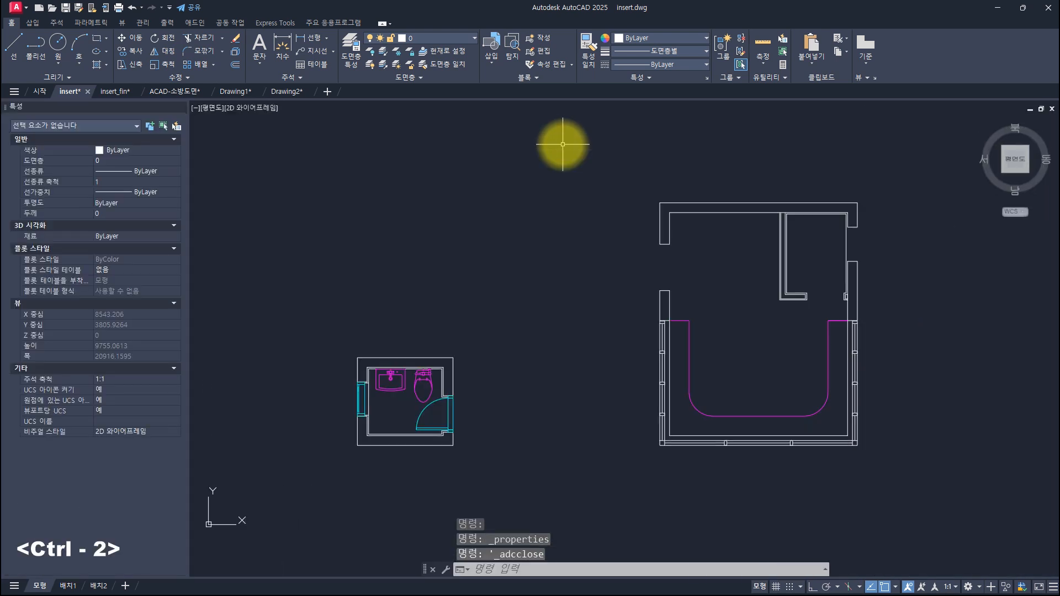
key(ctrl+2)
key(ctrl+2)
key(ctrl+2)
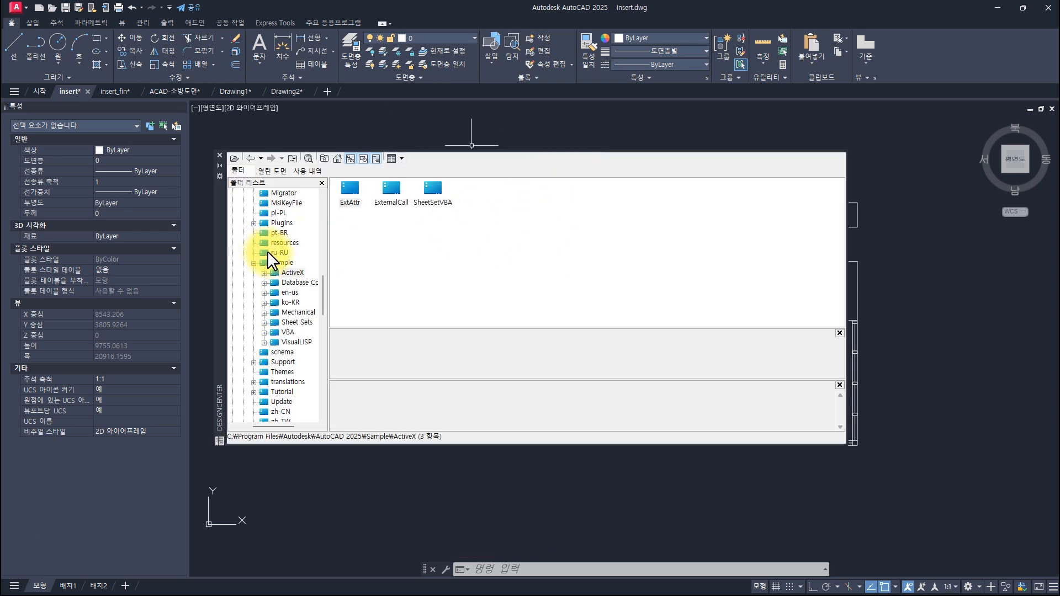
Step: Browse DesignCenter to the 예제 파일 folder and open the contents of ACAD-소방도면.dwg
scroll(268, 253, down, 1)
scroll(267, 253, down, 15)
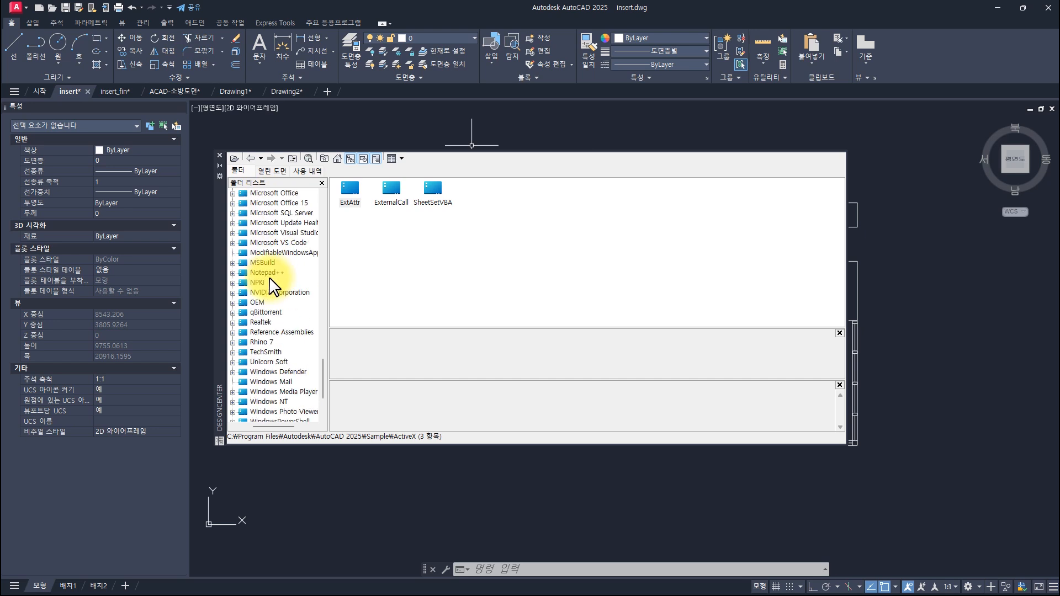
click(238, 410)
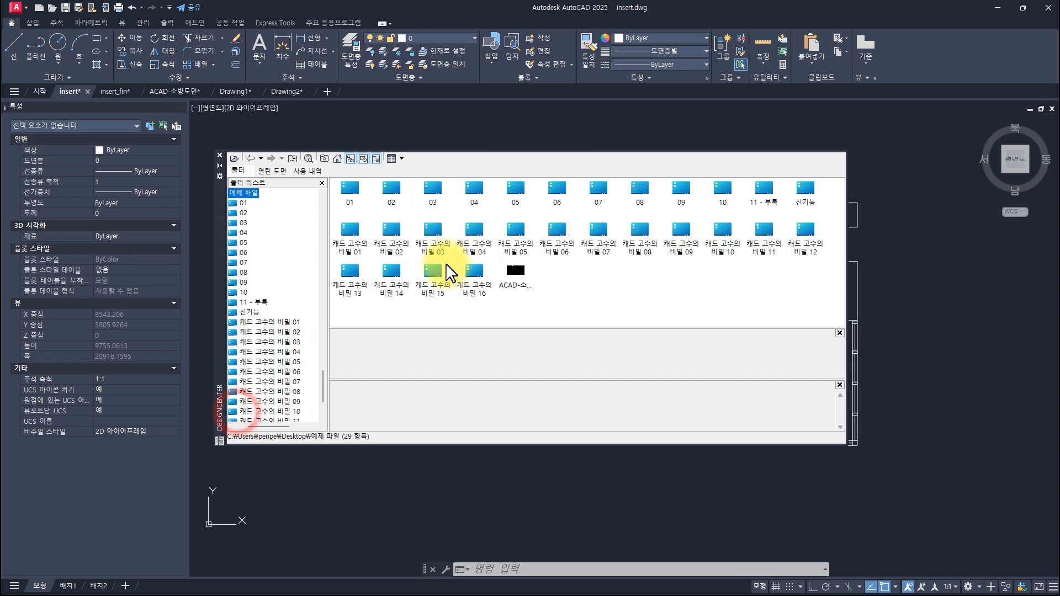
click(513, 272)
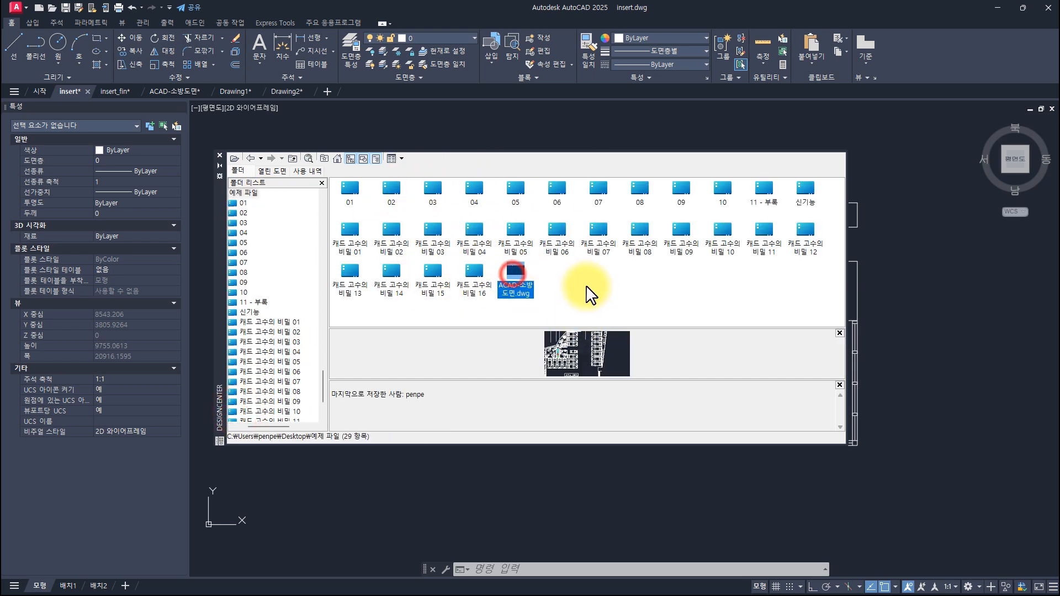
double_click(509, 267)
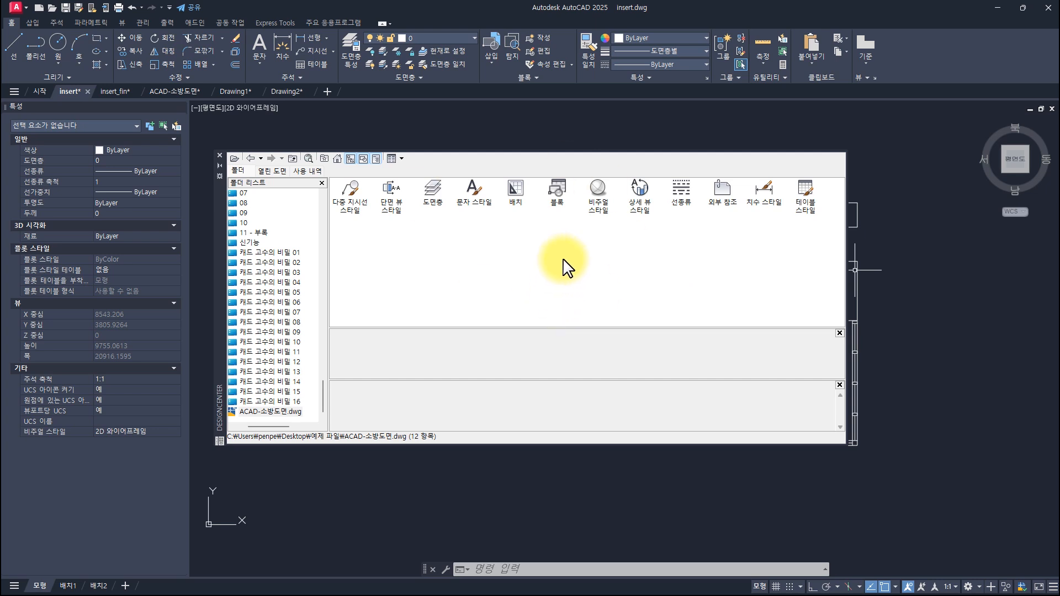
Step: Look over the fire drawing's reusable content categories, including blocks, text styles, layers, multileader styles, external references, dimension styles, table styles and linetypes
click(557, 189)
click(476, 196)
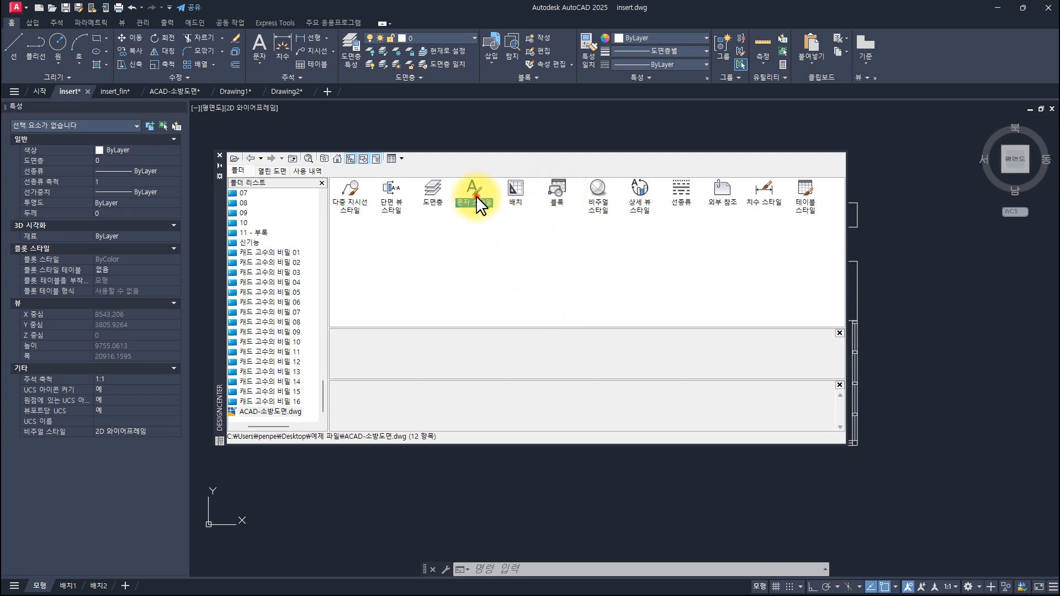
click(432, 194)
click(348, 192)
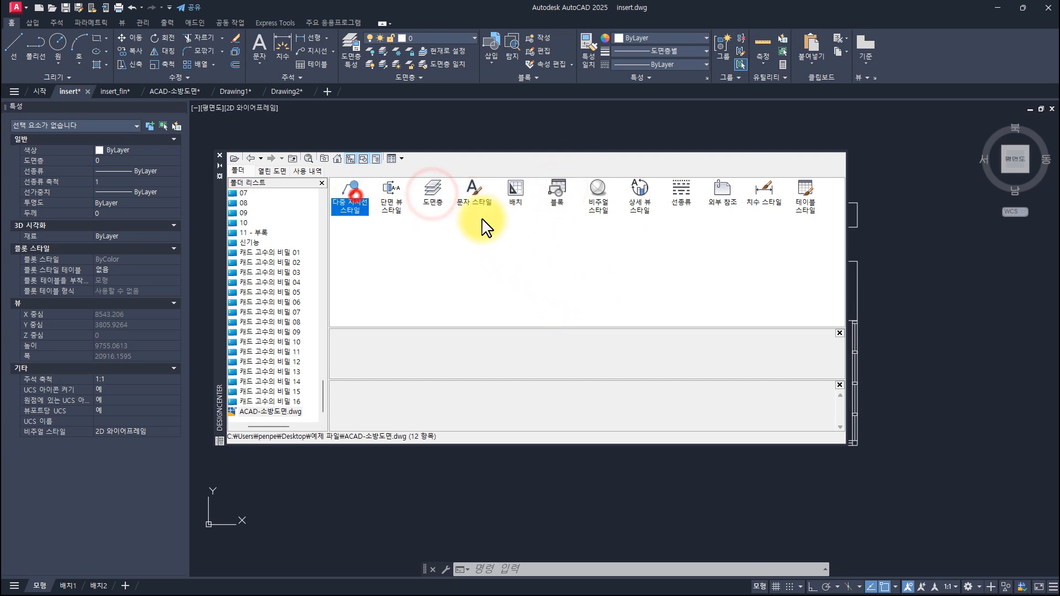
click(724, 193)
click(764, 192)
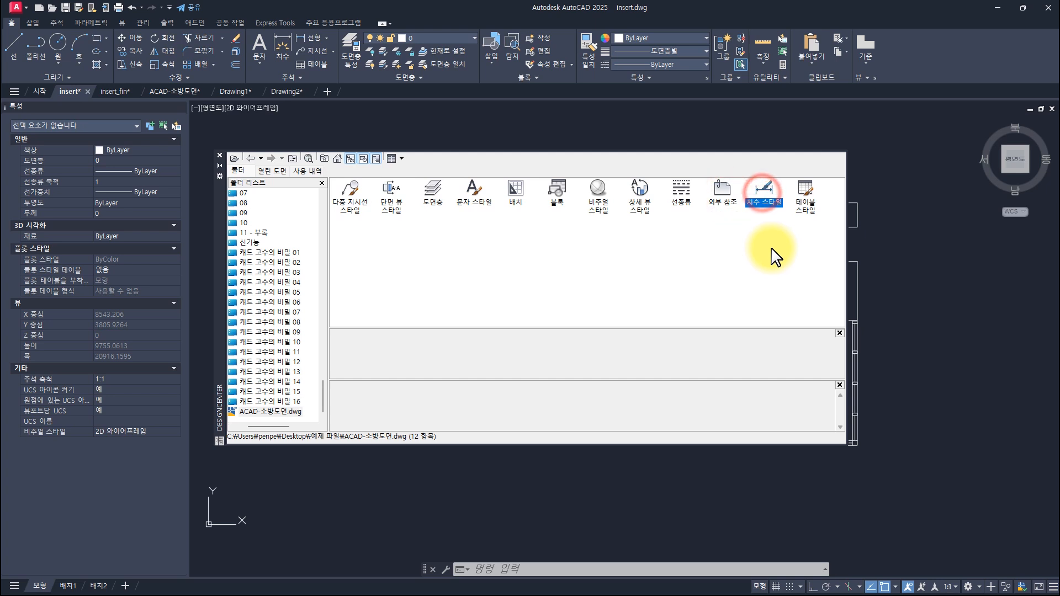
click(803, 198)
click(680, 203)
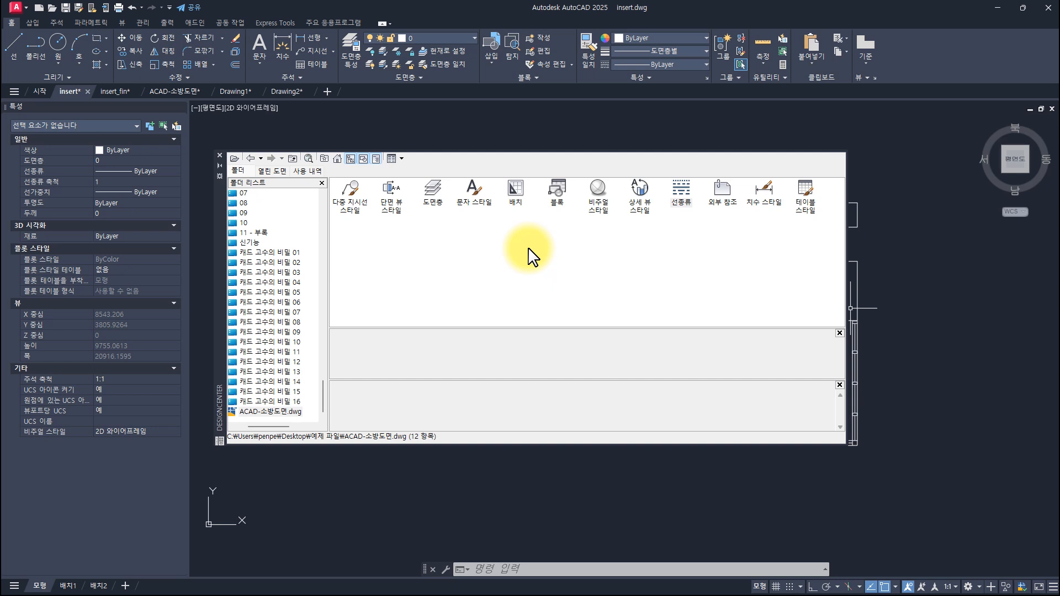
Step: Insert the fire drawing's 2가닥 block at default scale and rotation and its 4가닥 block, both beside the large floor plan
double_click(556, 189)
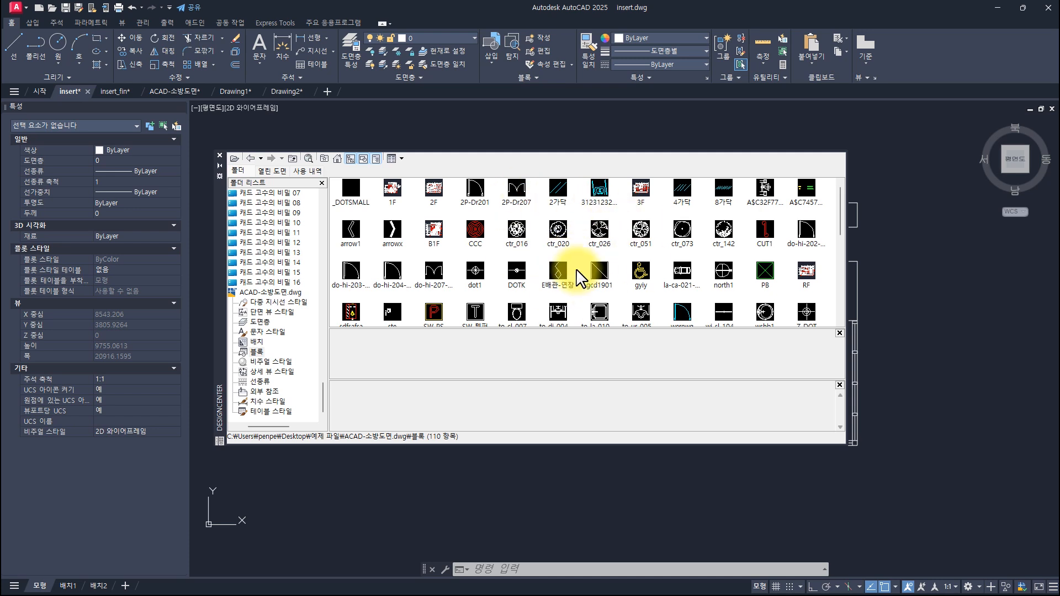
double_click(558, 191)
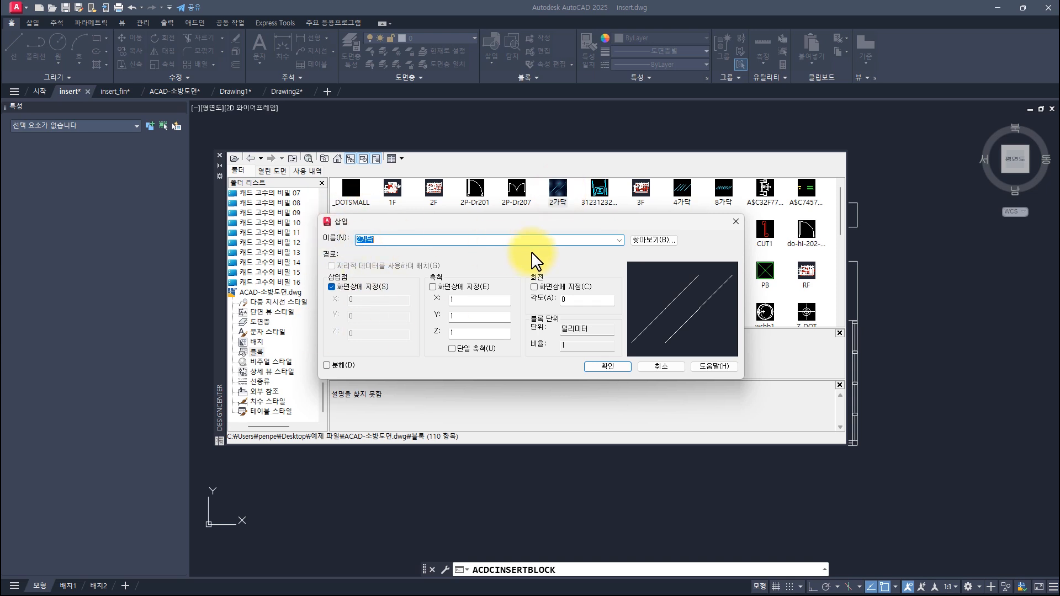
click(607, 366)
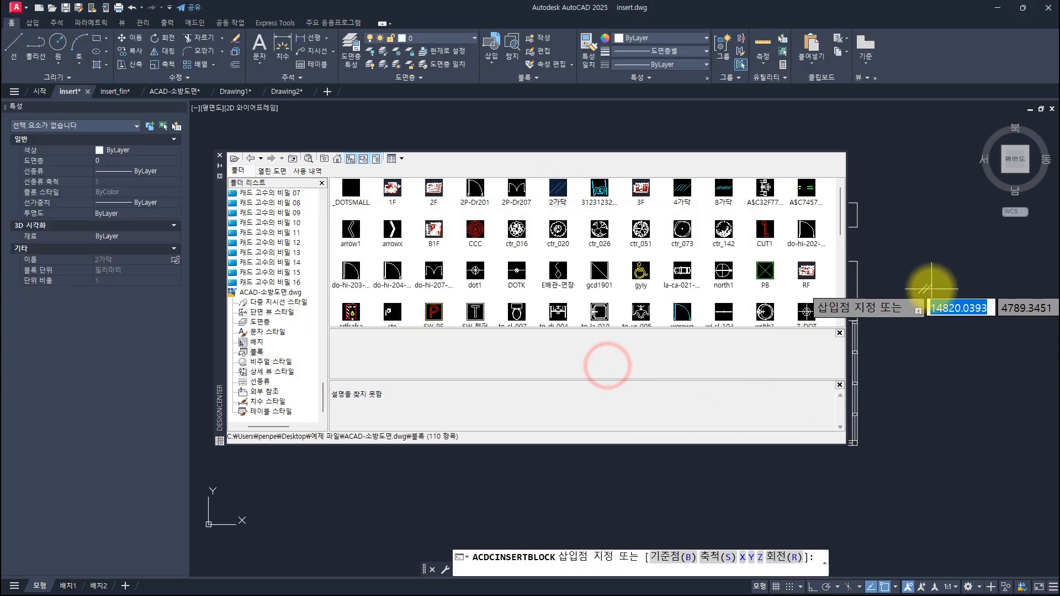
click(938, 238)
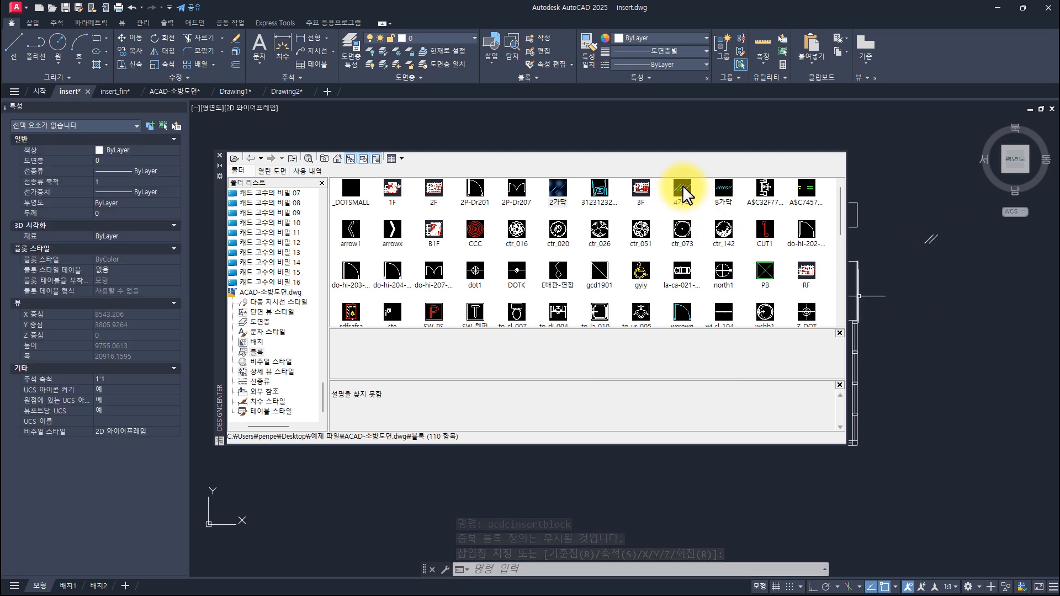
mouse_move(682, 188)
mouse_down()
mouse_move(679, 267)
mouse_move(976, 277)
mouse_up()
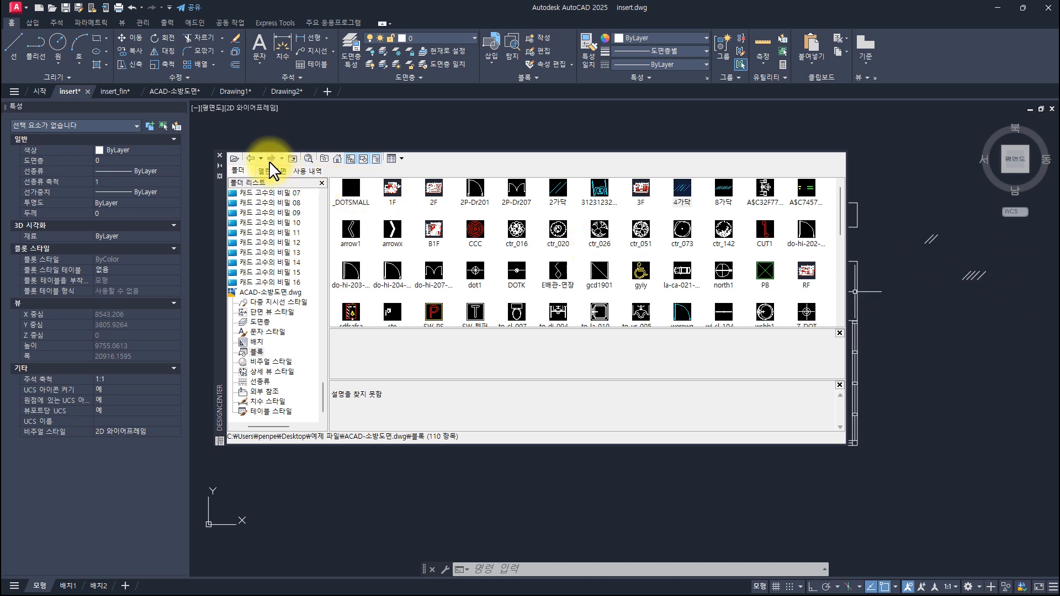
Step: Import the DIM layer from the fire drawing's layer list and check for it in the Layer Properties Manager
click(251, 158)
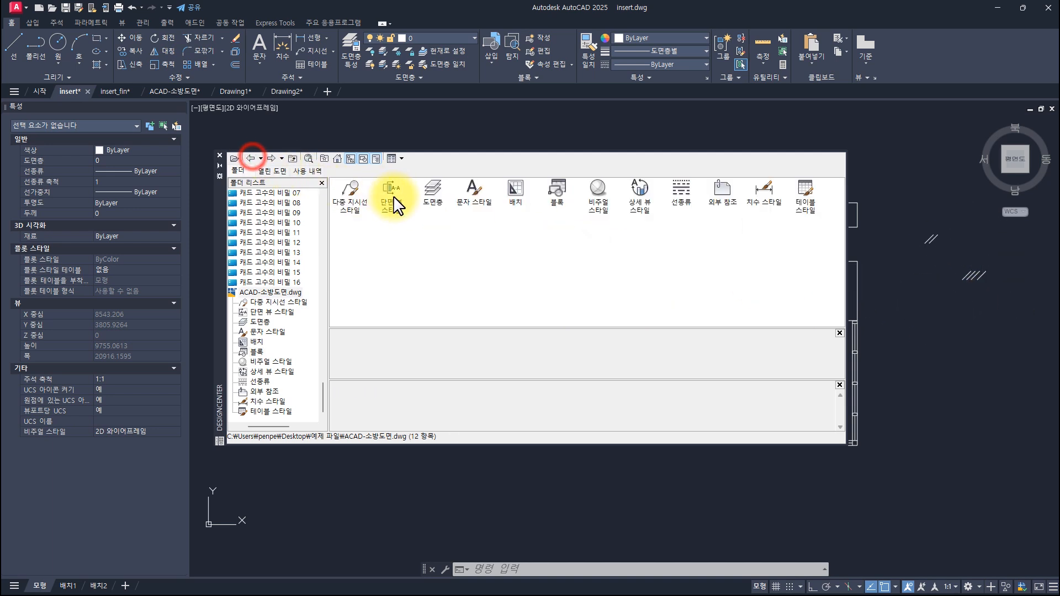
double_click(432, 190)
click(515, 190)
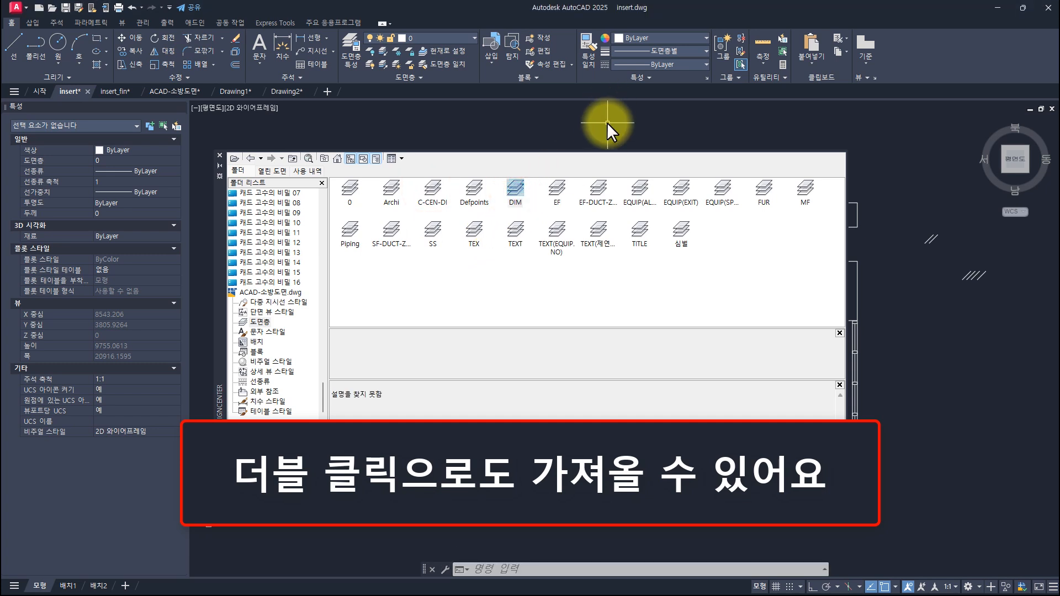
click(356, 55)
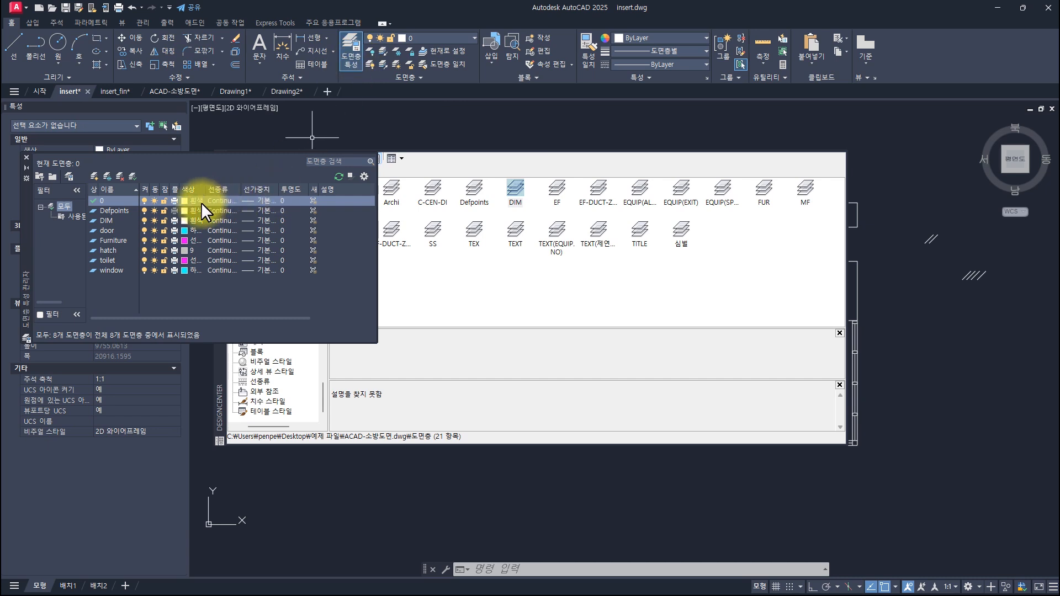
click(116, 220)
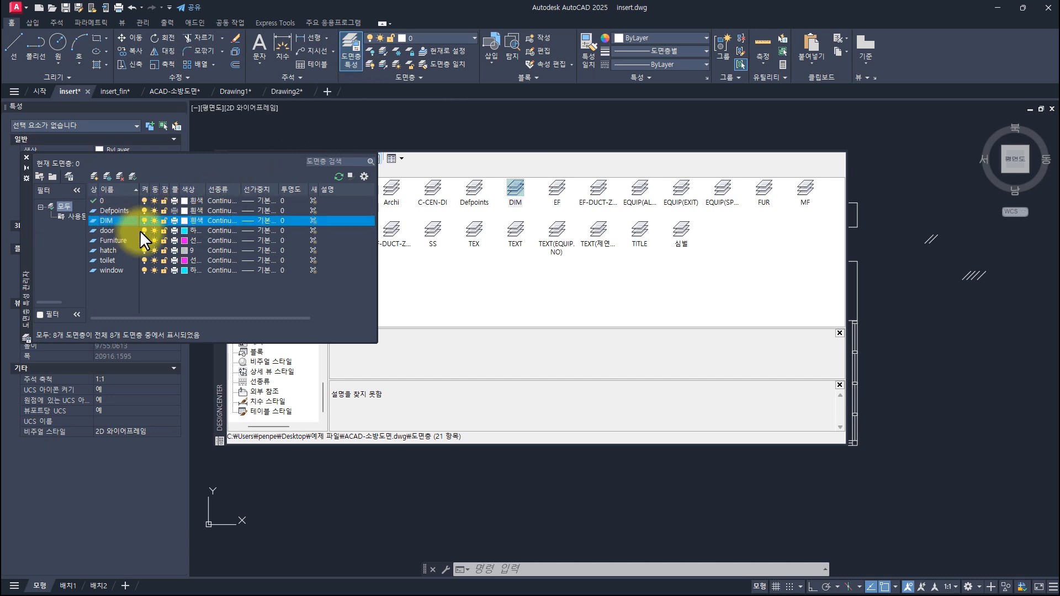
Step: Import the fire drawing's FUR layer into the current drawing, check it in the Layer Properties Manager, and close the manager
click(755, 244)
click(764, 189)
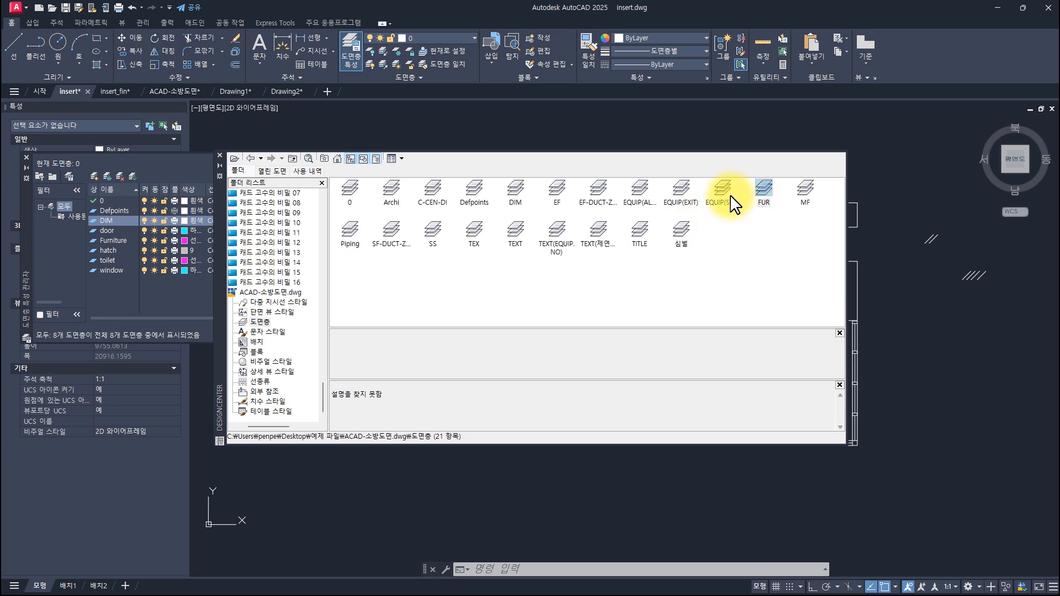
drag(764, 192, 654, 121)
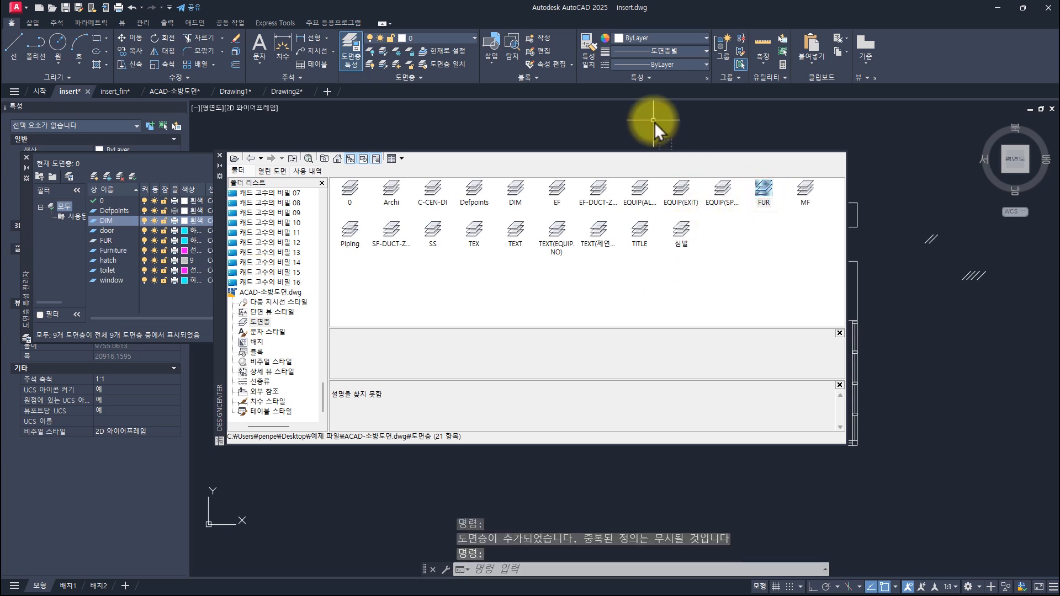
click(118, 244)
click(117, 241)
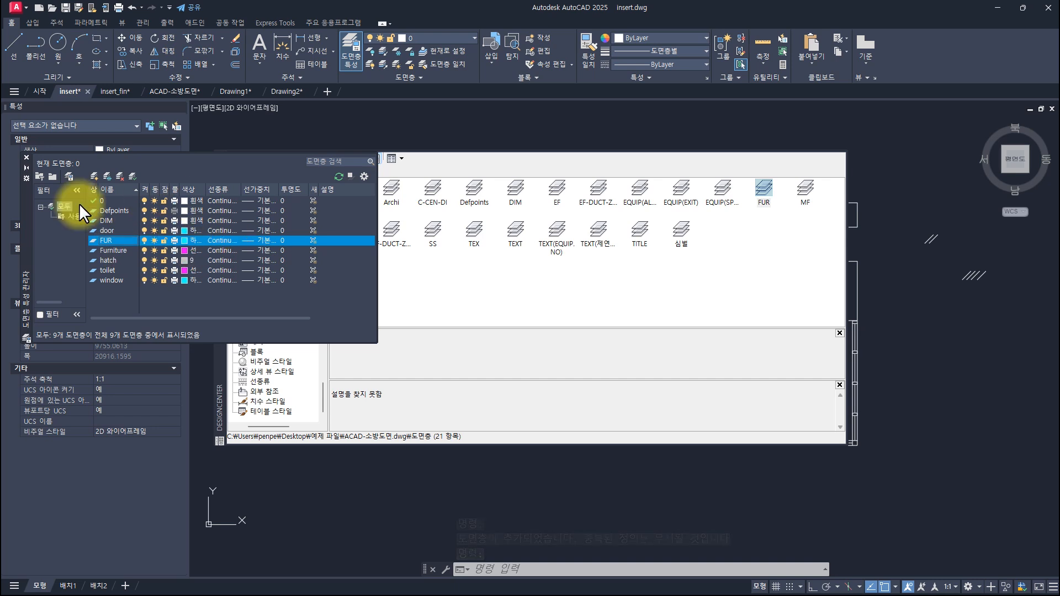
click(26, 158)
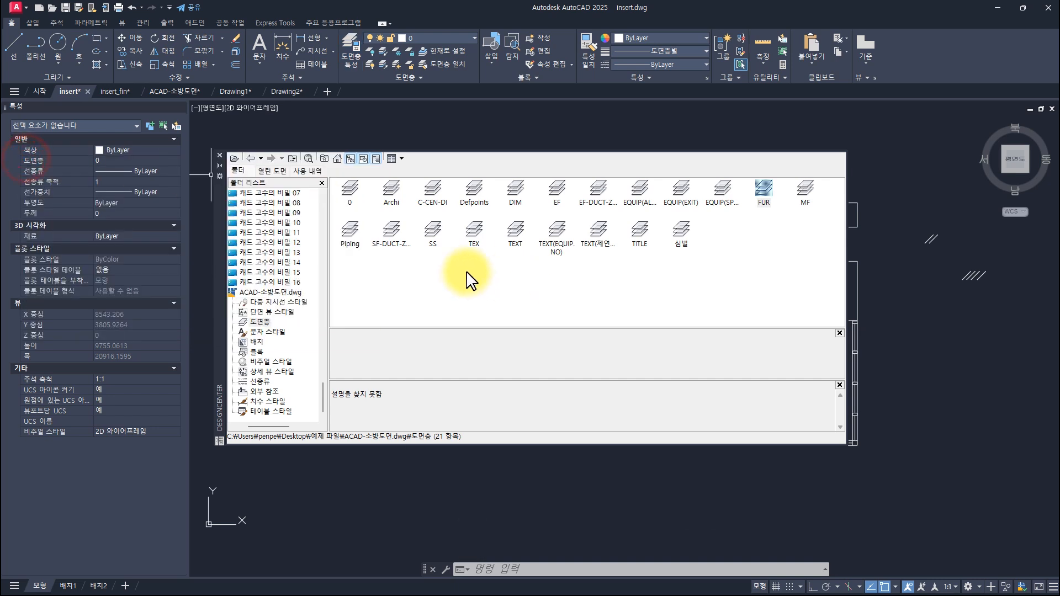
Step: Reopen the fire drawing's block list in DesignCenter and try its display modes, ending with large icons
click(253, 159)
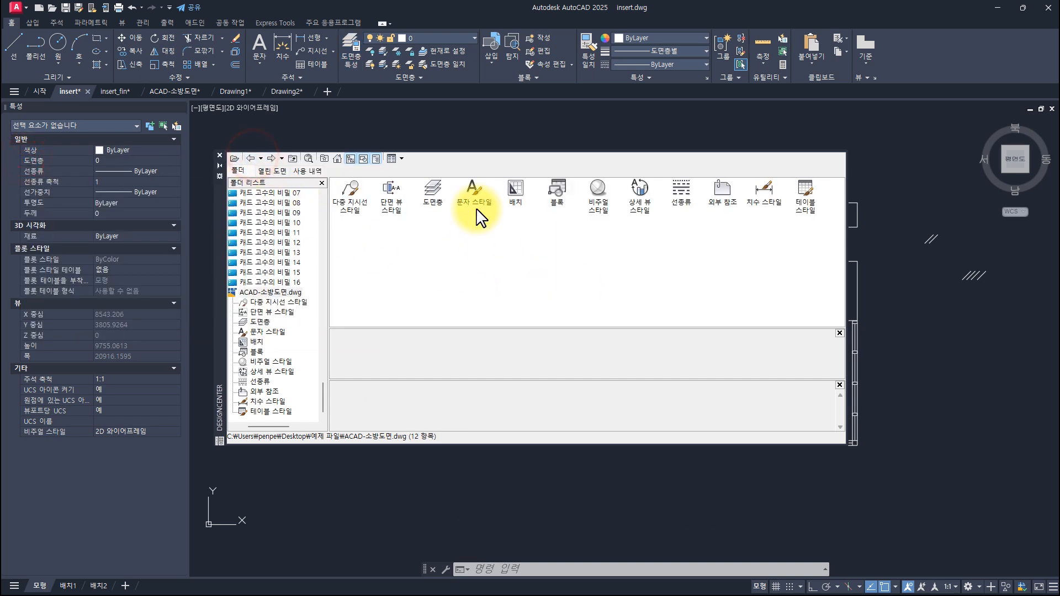
click(559, 186)
double_click(559, 186)
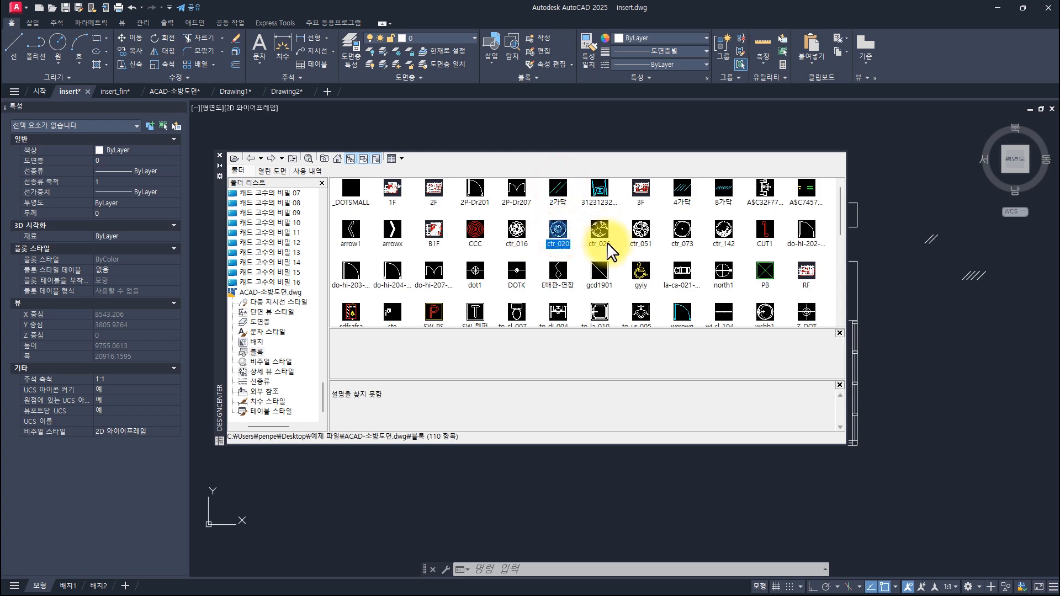
click(530, 237)
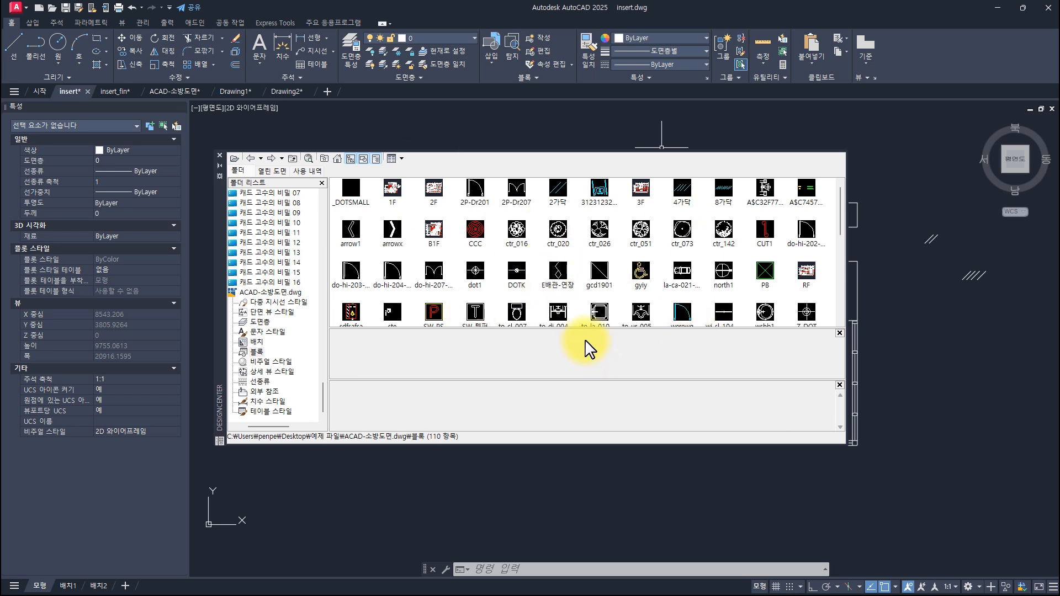
right_click(585, 260)
mouse_move(640, 406)
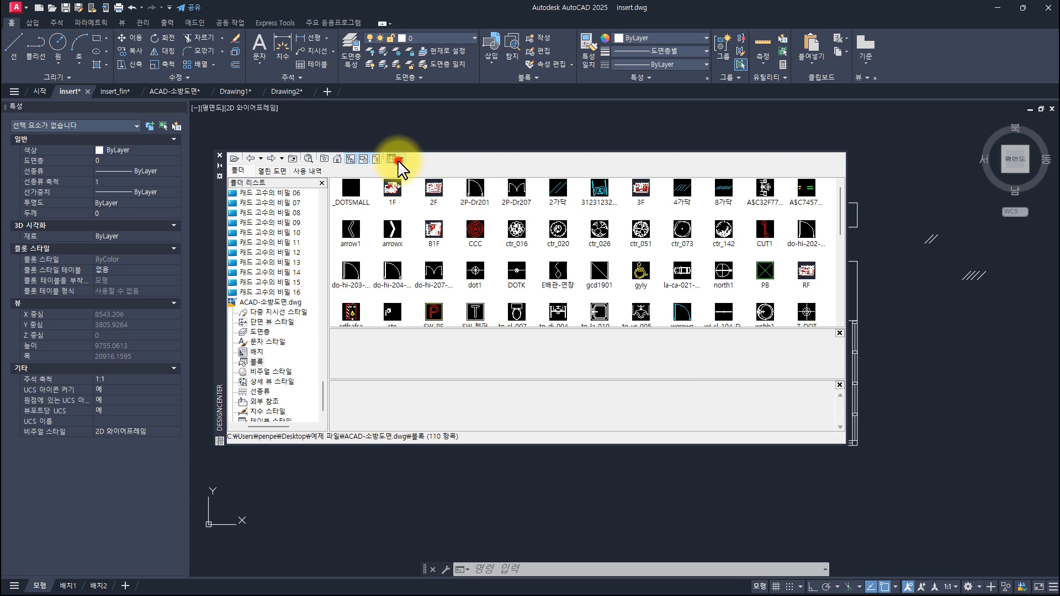
click(399, 160)
click(417, 185)
click(398, 160)
click(418, 174)
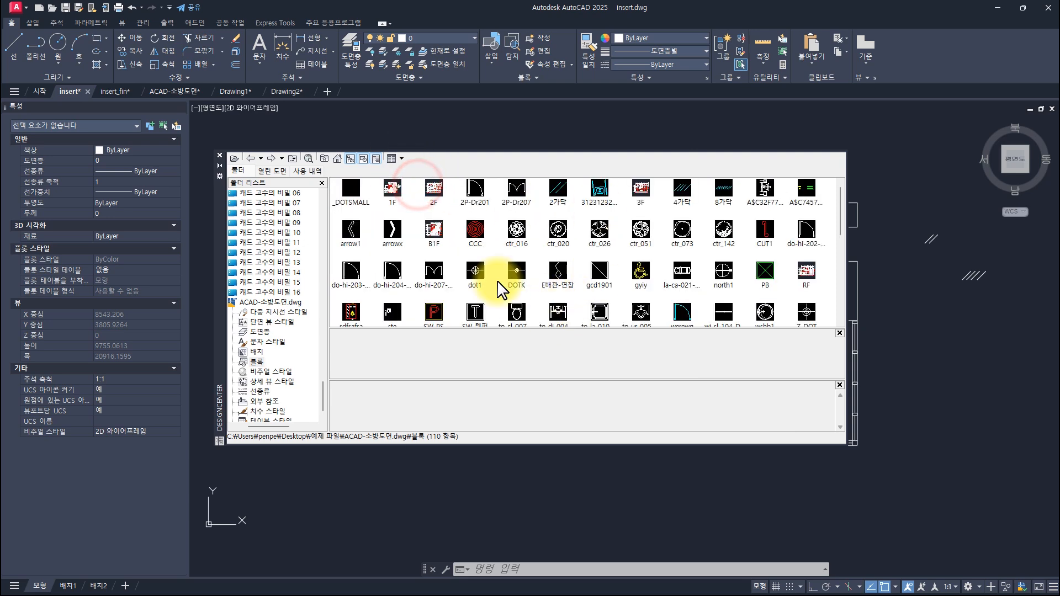
Step: Browse the fire drawing's multileader styles, section view styles and layers from the folder tree
click(270, 302)
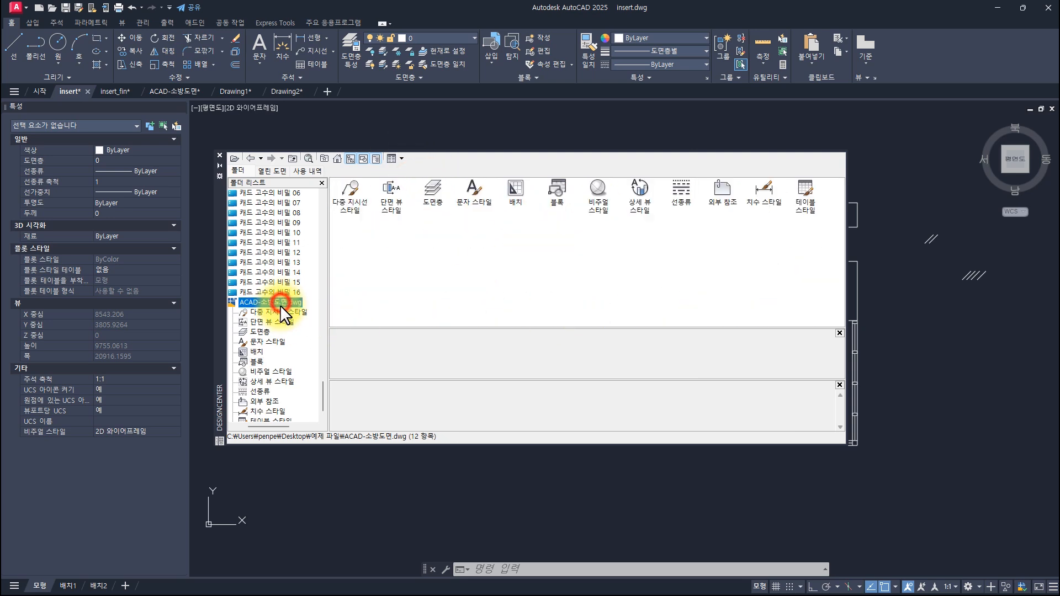
click(279, 312)
click(272, 322)
click(258, 332)
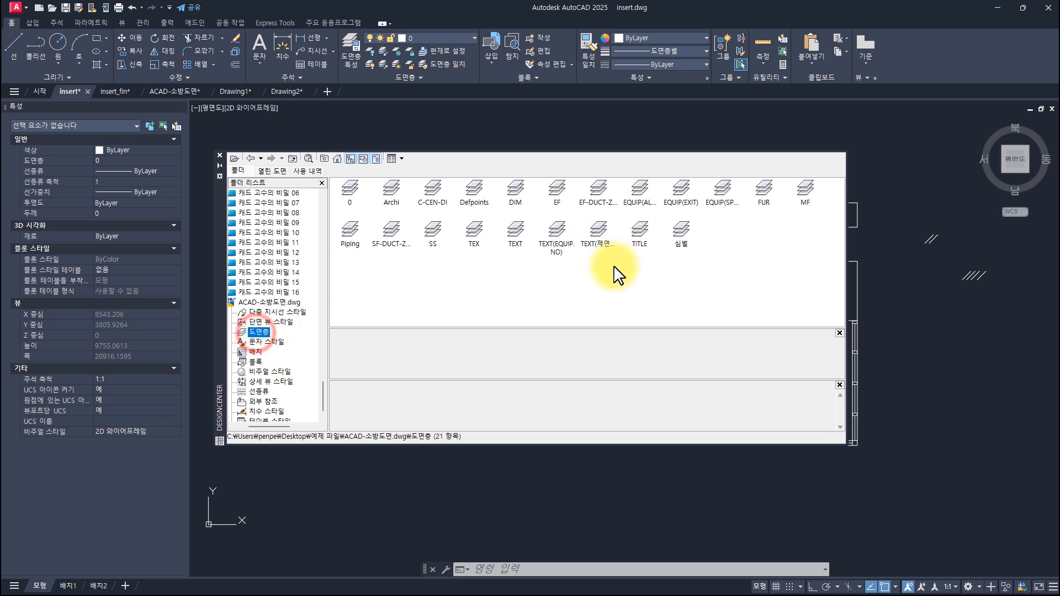
Step: Close DesignCenter and open the Tool Palettes window with the TP command
key(ctrl+2)
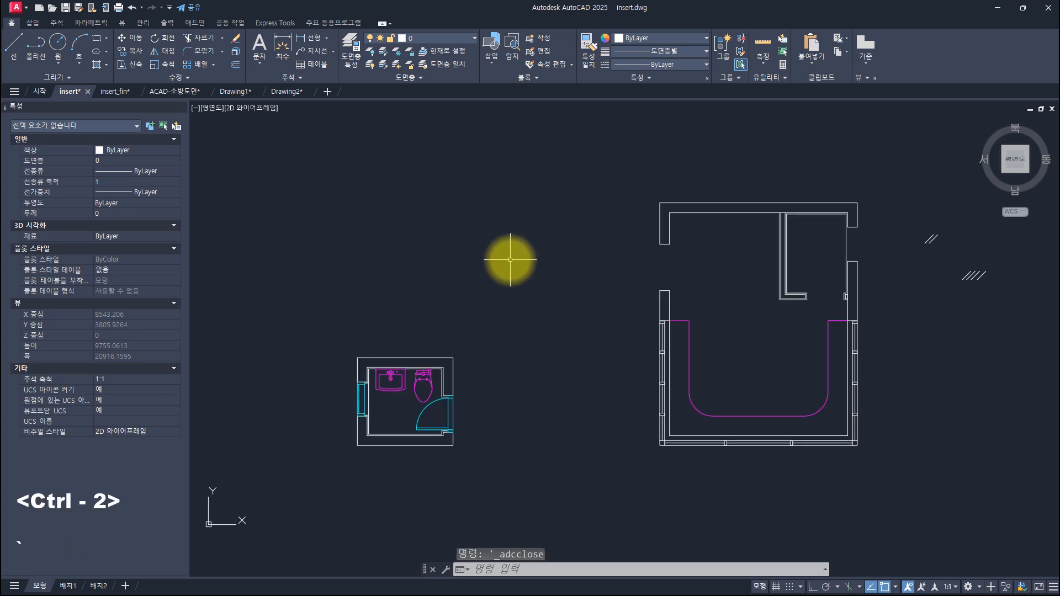
key(Escape)
key(Escape)
key(Escape)
key(Escape)
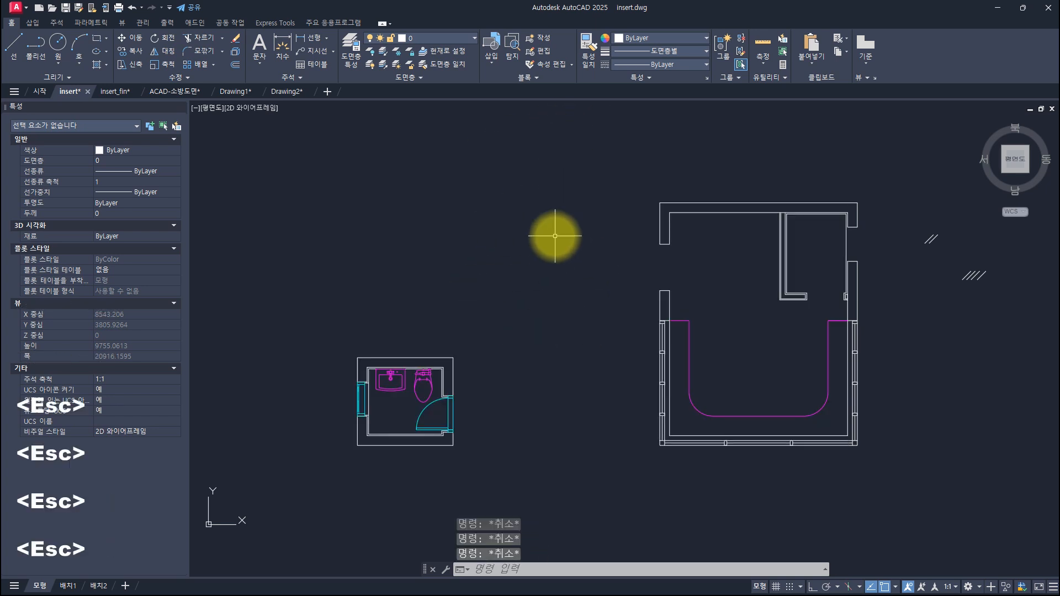
text(TP)
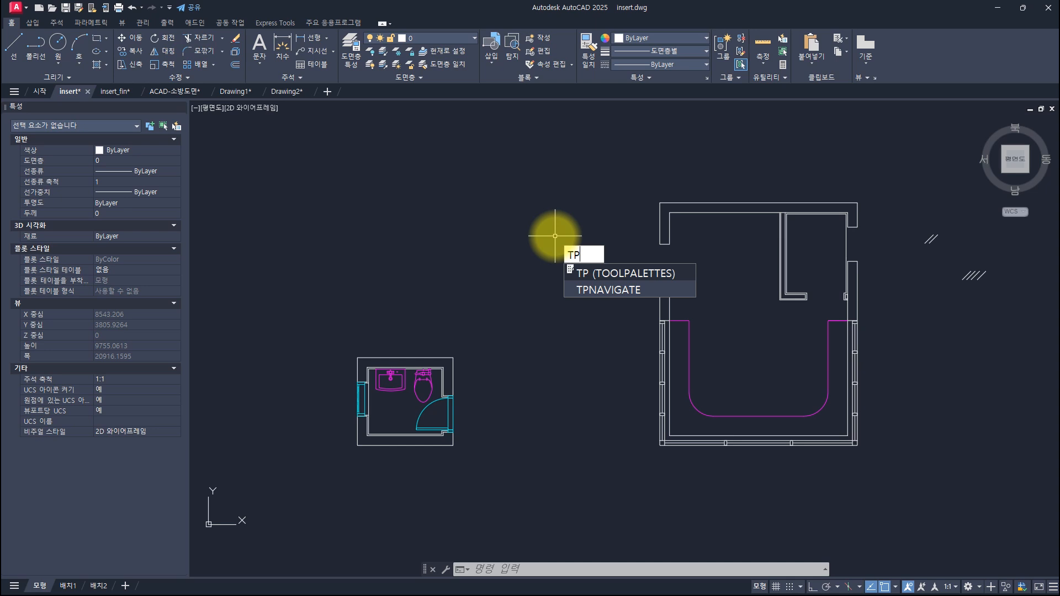
key(Return)
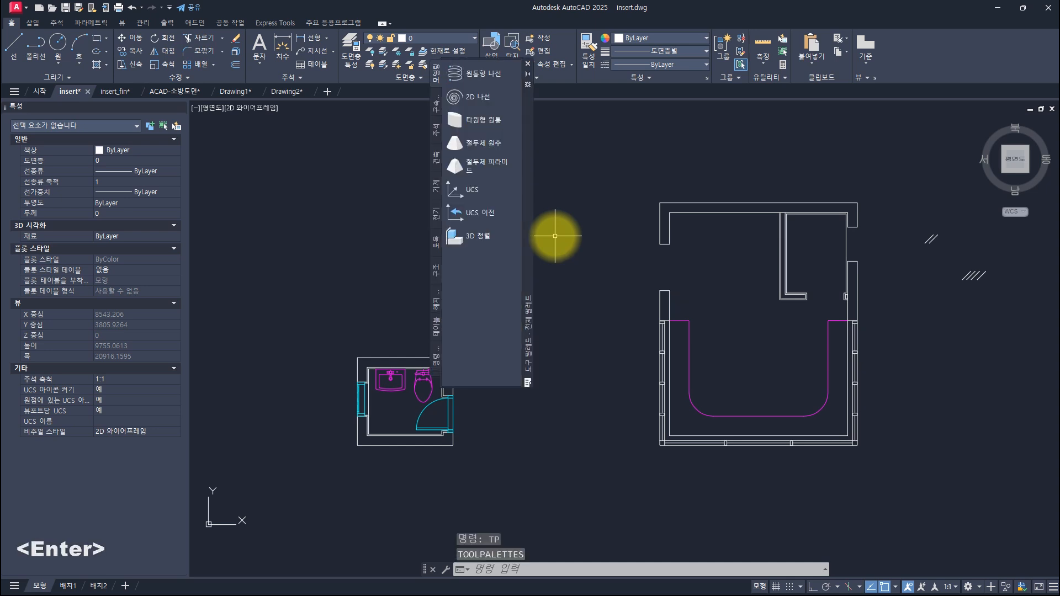
key(Escape)
key(Escape)
key(Escape)
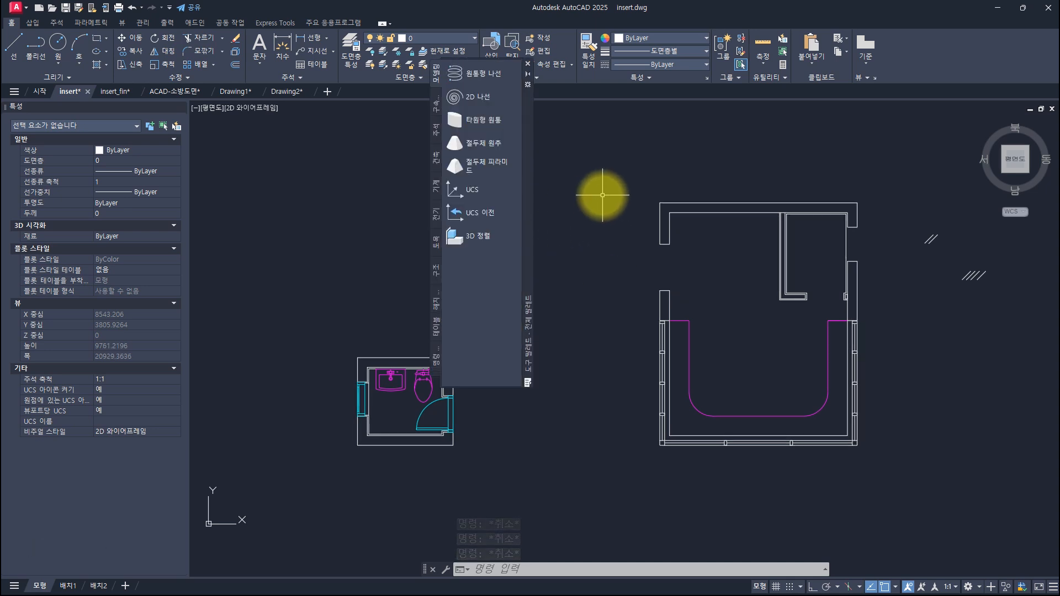
Step: Toggle Tool Palettes, Properties and DesignCenter off and on, leaving Properties and Tool Palettes open
key(ctrl+3)
key(ctrl+3)
key(ctrl+3)
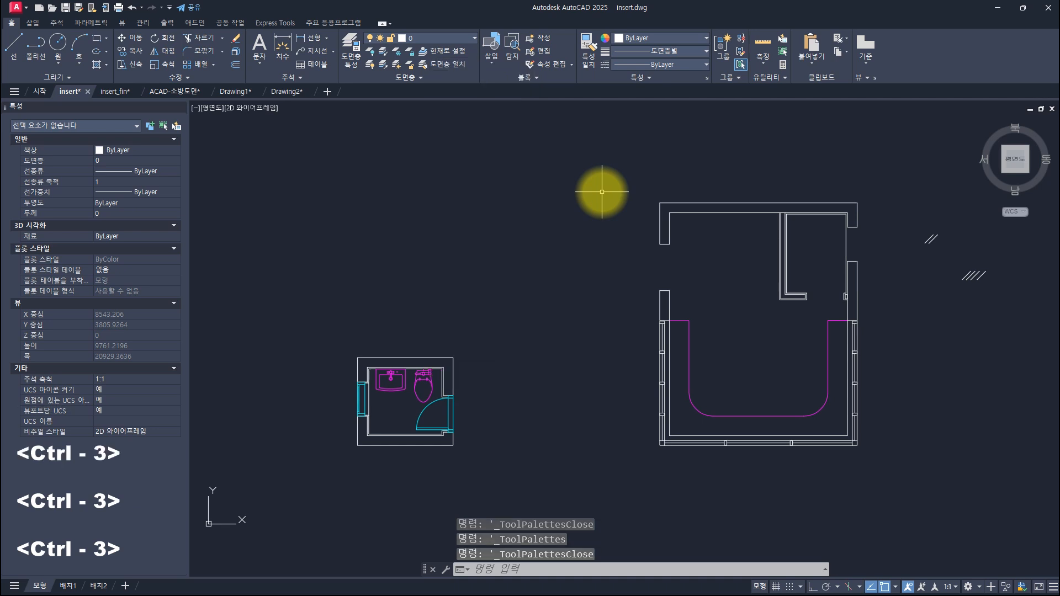
key(ctrl+3)
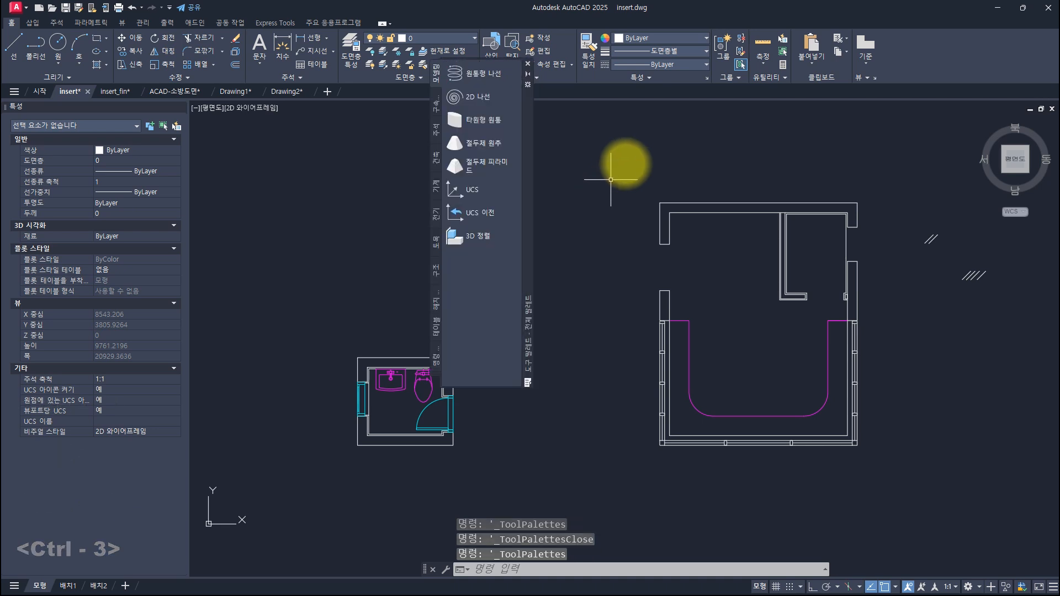
key(ctrl+1)
key(ctrl+1)
key(ctrl+2)
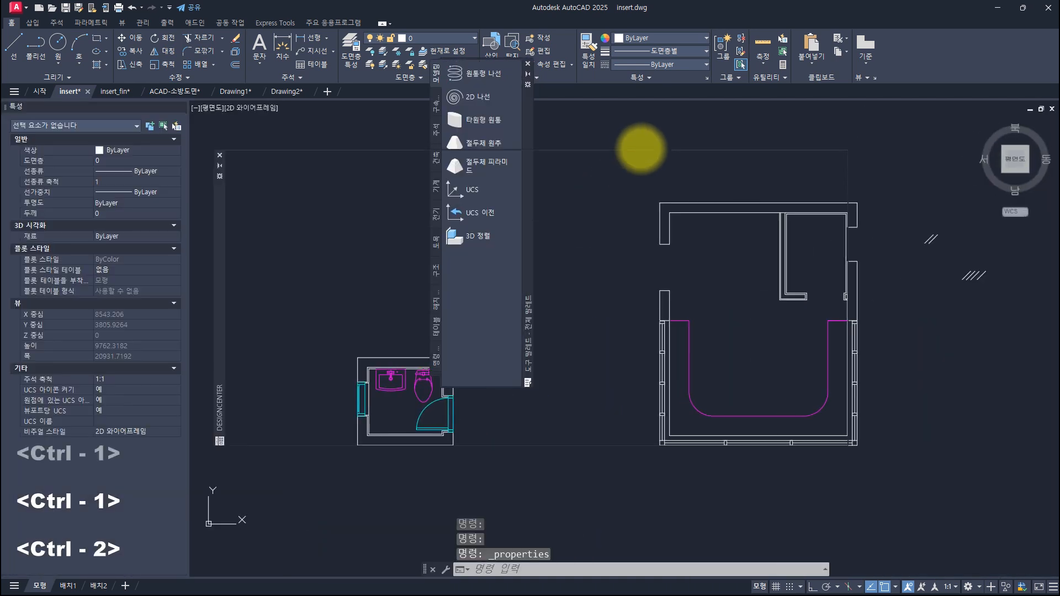
key(ctrl+2)
key(ctrl+3)
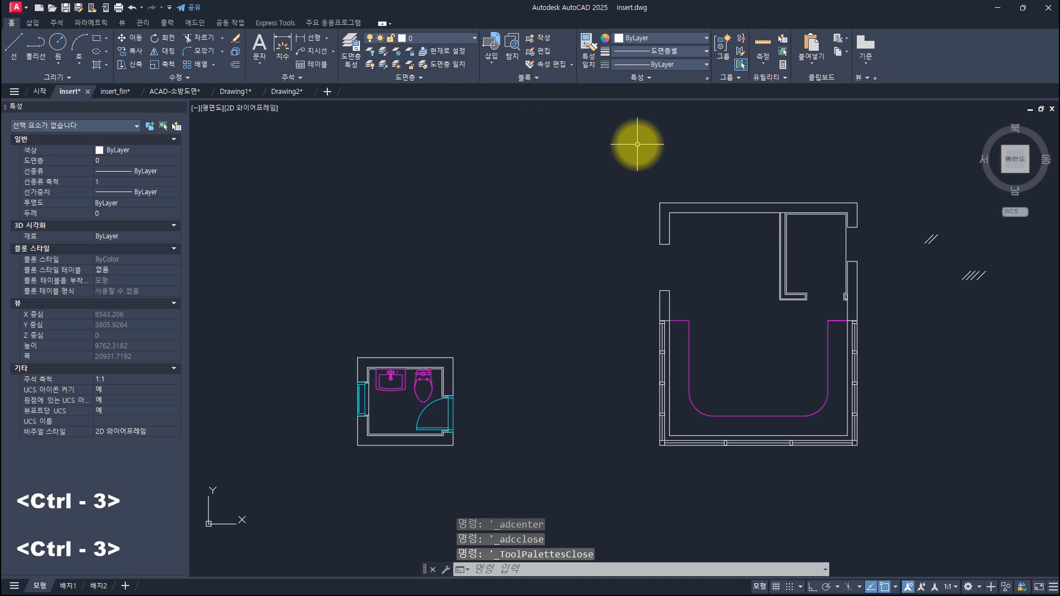
key(ctrl+3)
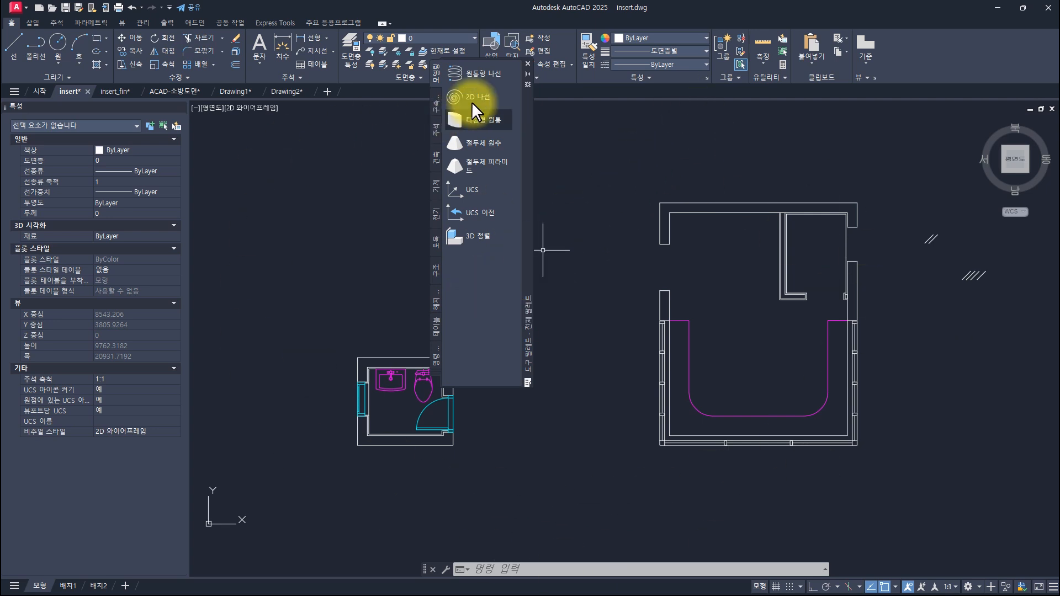
Step: Create a new tool palette named myblock
click(437, 243)
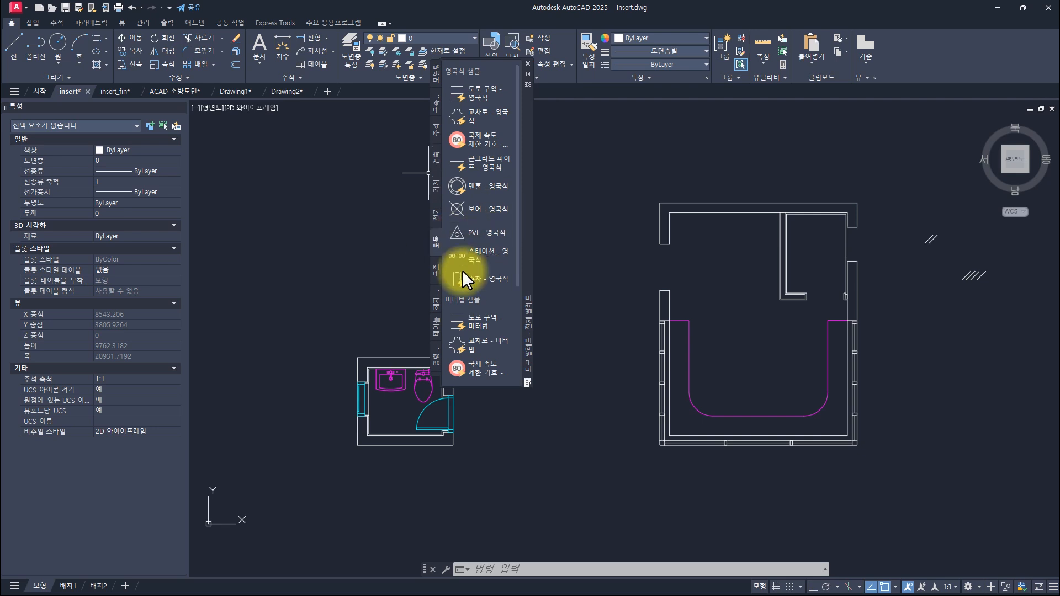
right_click(438, 75)
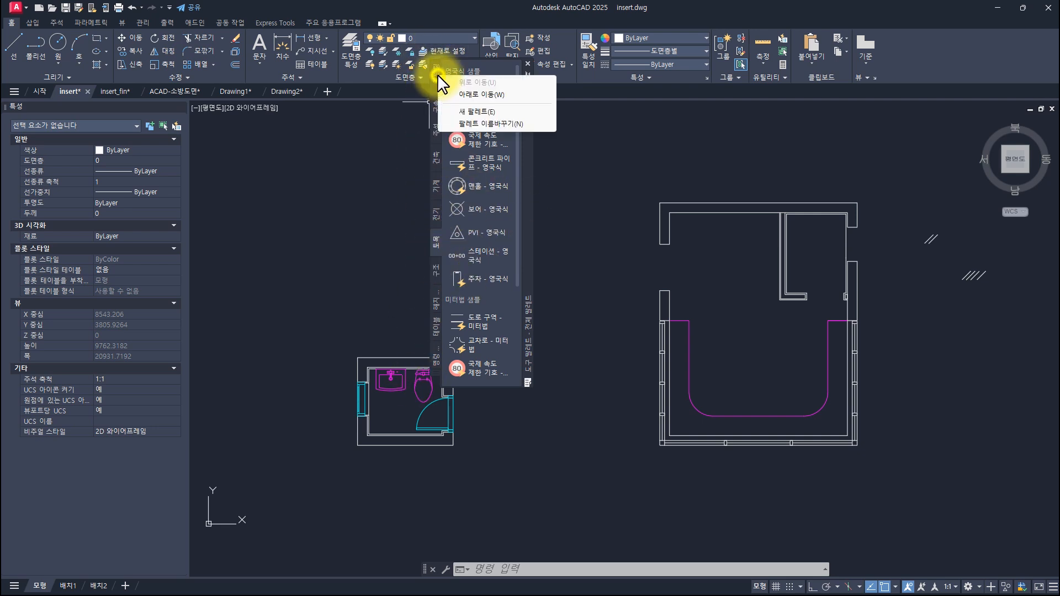
click(481, 110)
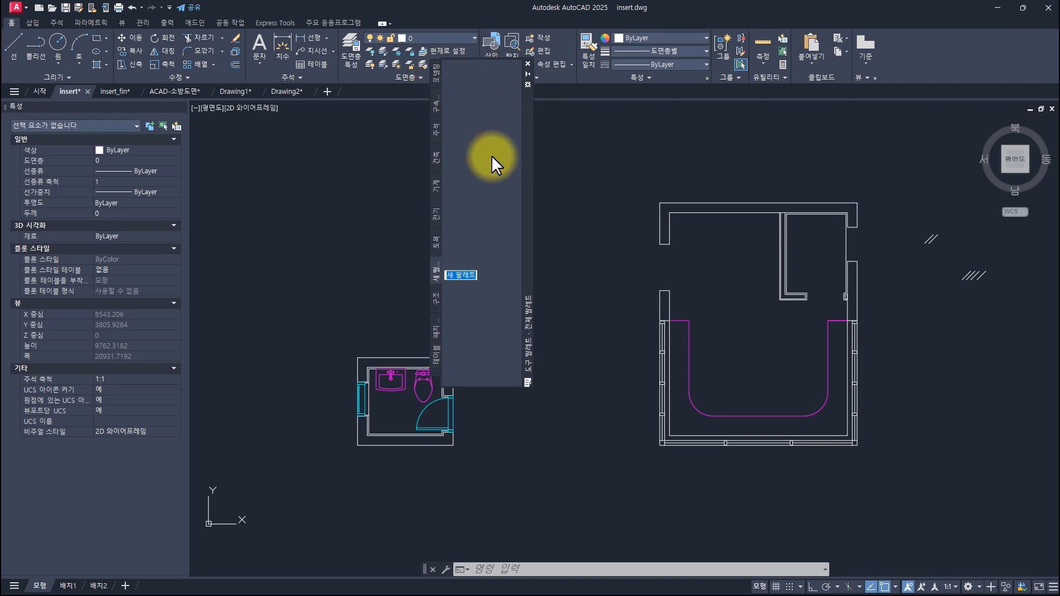
text(myblo)
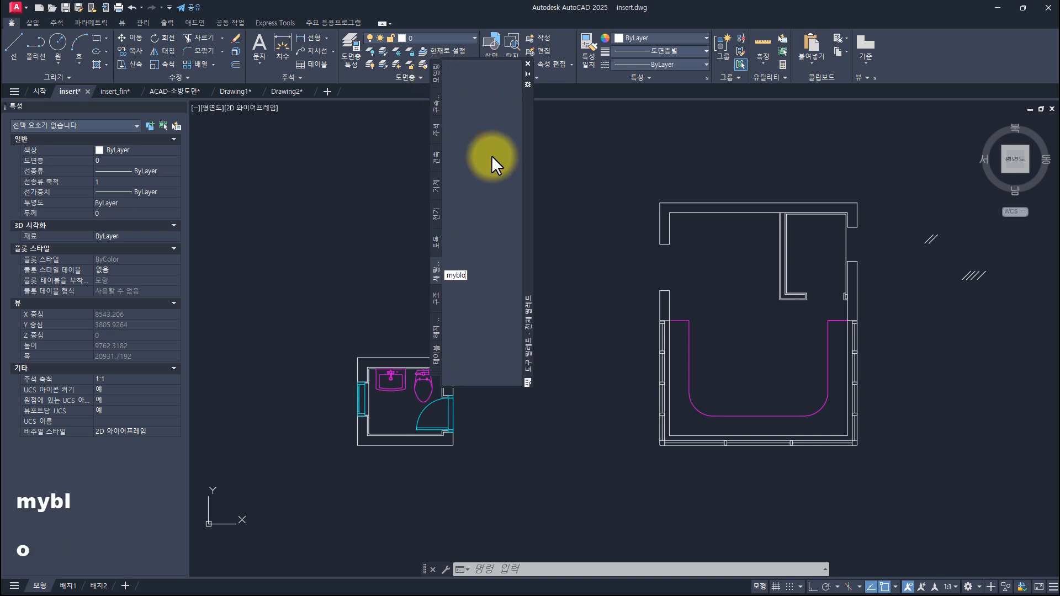
text(ck)
key(Return)
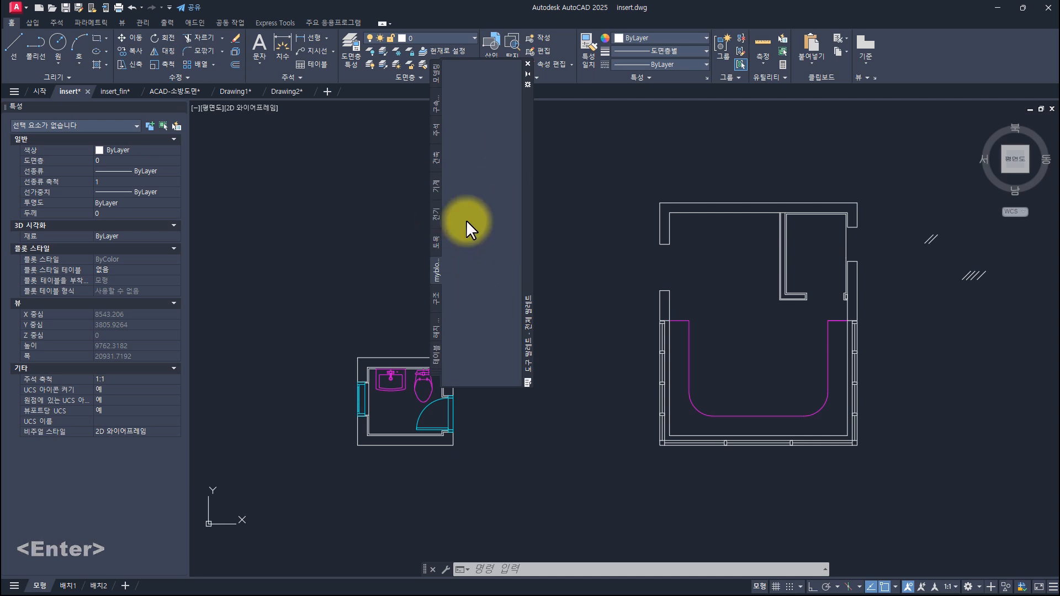
Step: Add the toilet room's 세면대 block to the myblock palette and insert it from there above the large floor plan
click(396, 406)
click(385, 383)
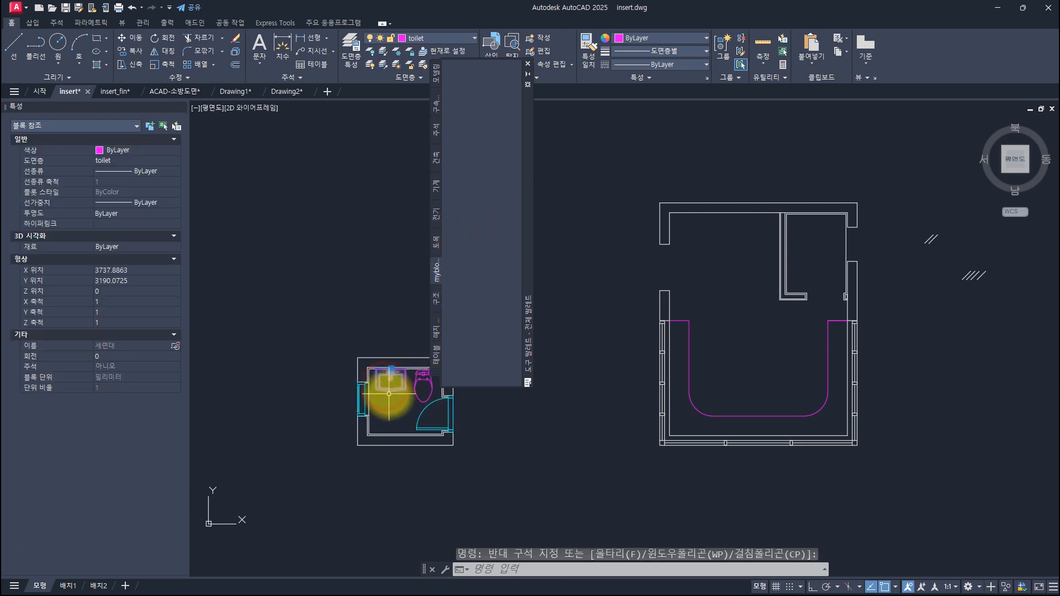
key(Escape)
key(Escape)
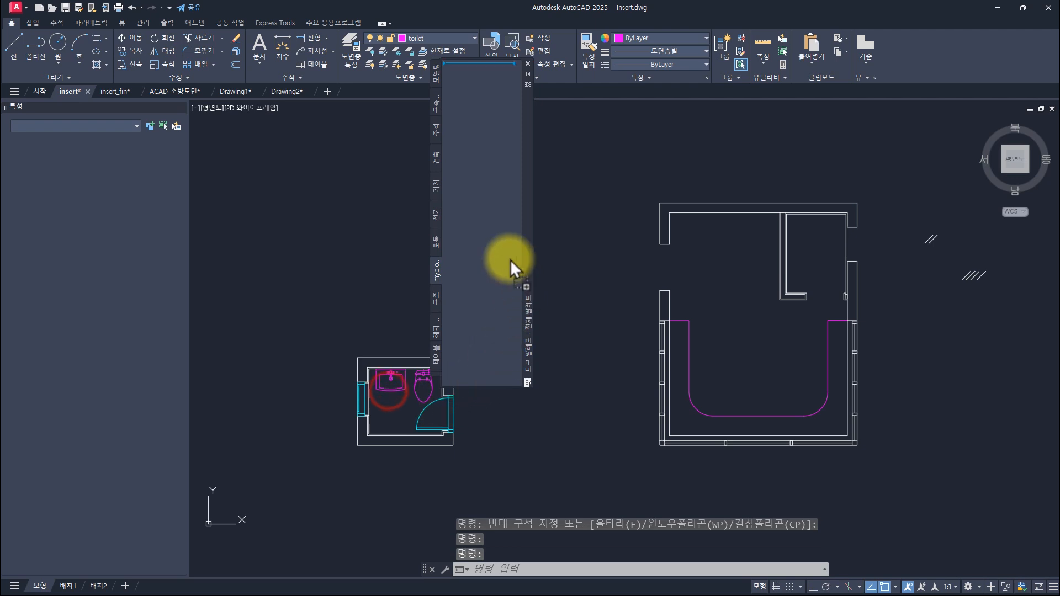
click(491, 216)
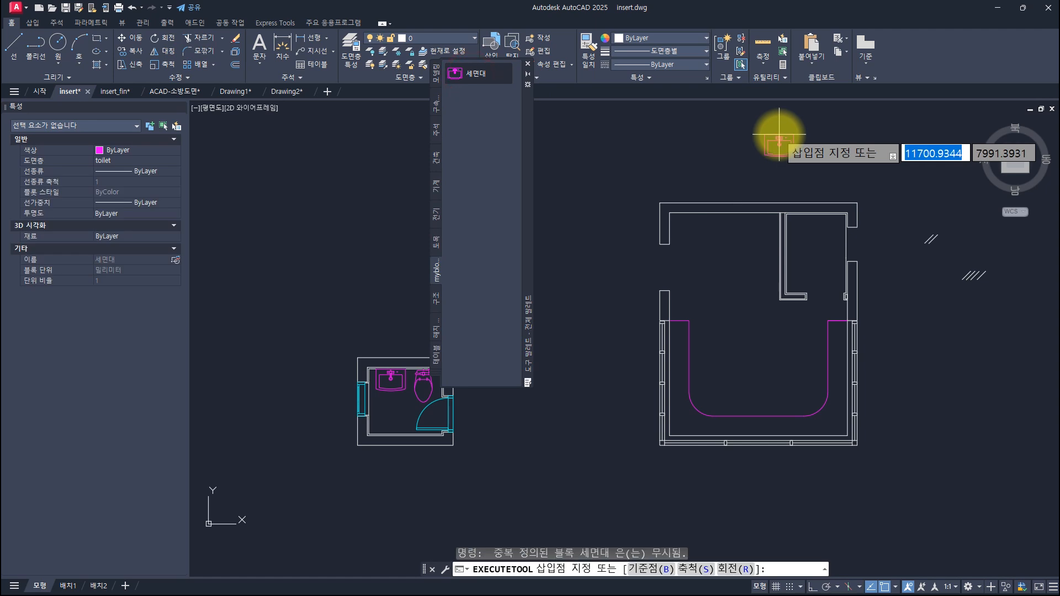
click(778, 137)
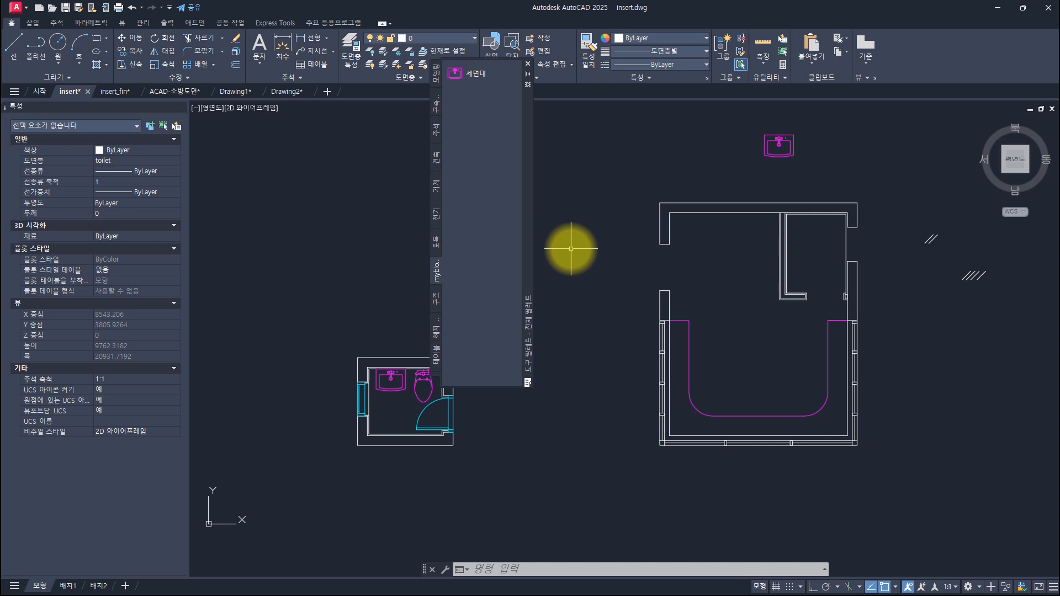
Step: Close Tool Palettes and open the Blocks palette with the I (INSERT) command
key(ctrl+3)
key(Escape)
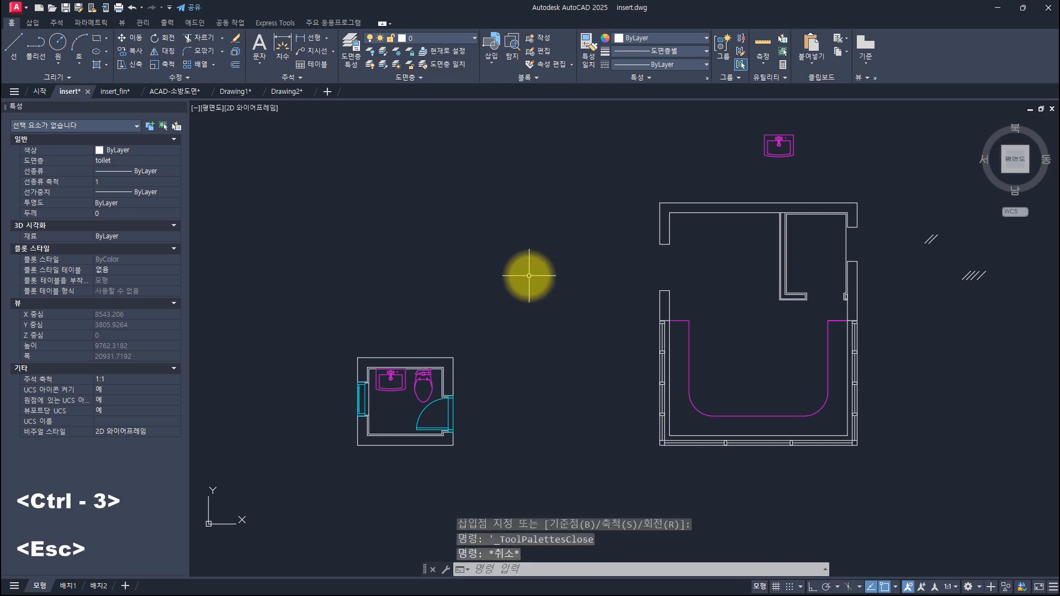
key(Escape)
key(Escape)
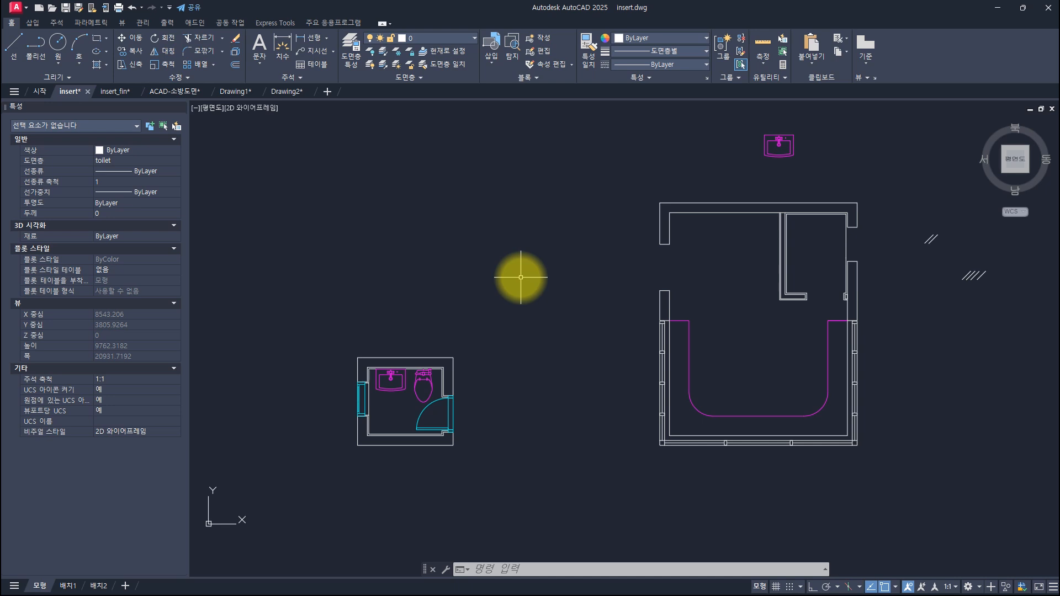
text(i)
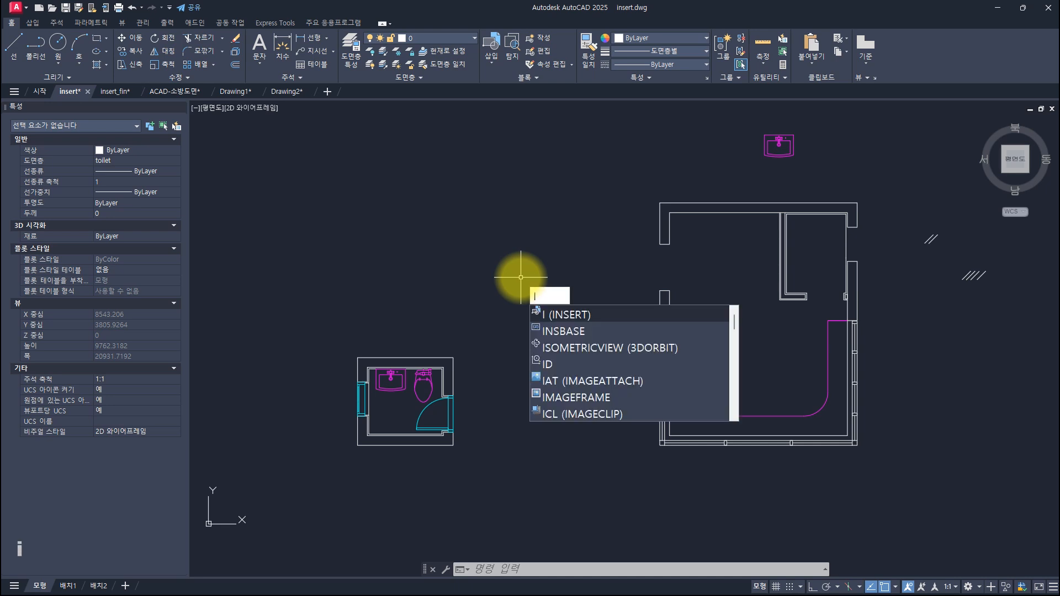
key(Return)
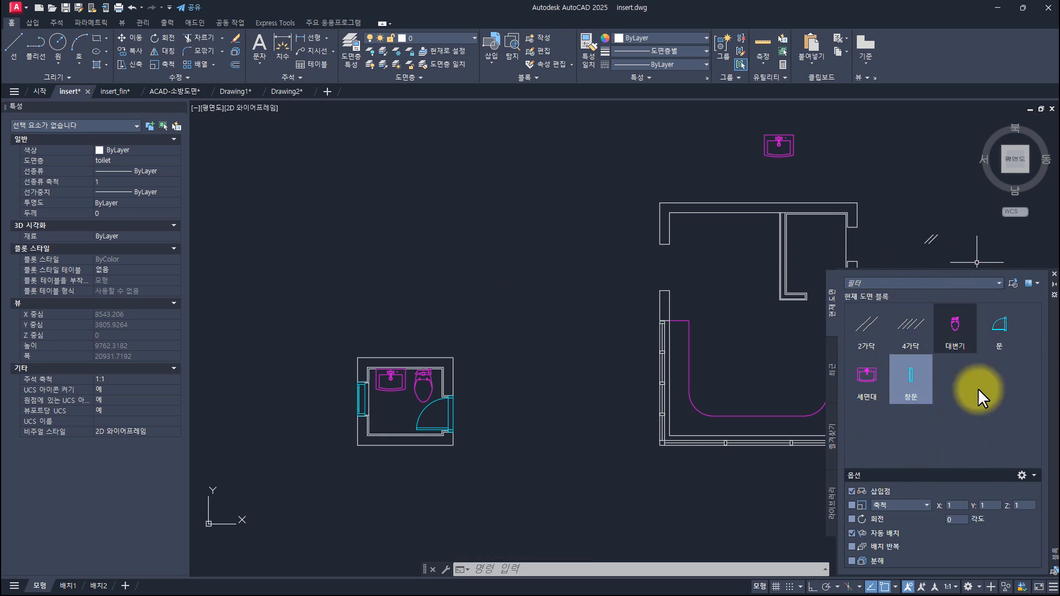
text(i)
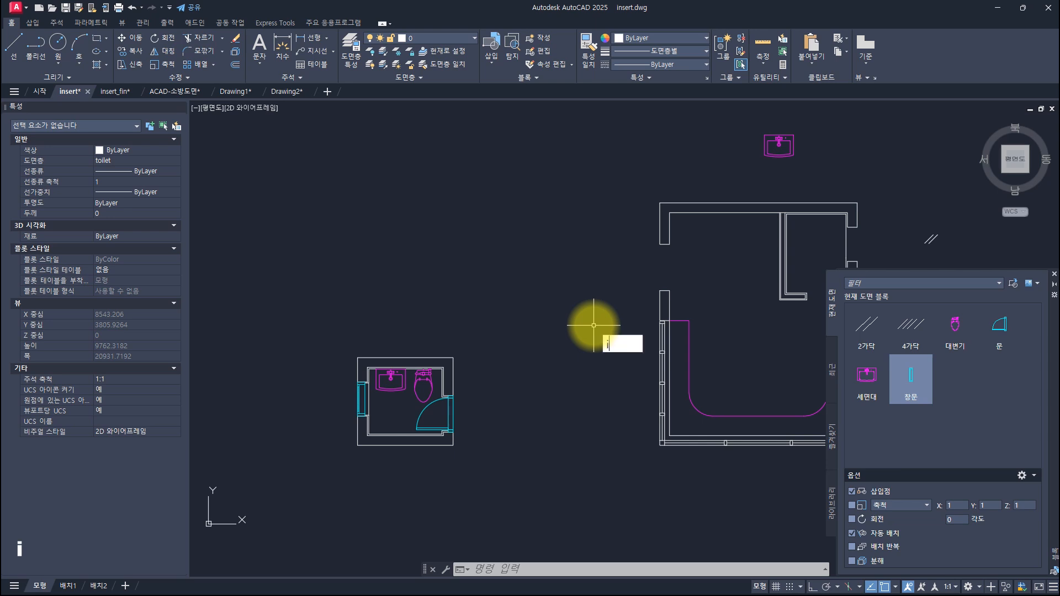
key(Return)
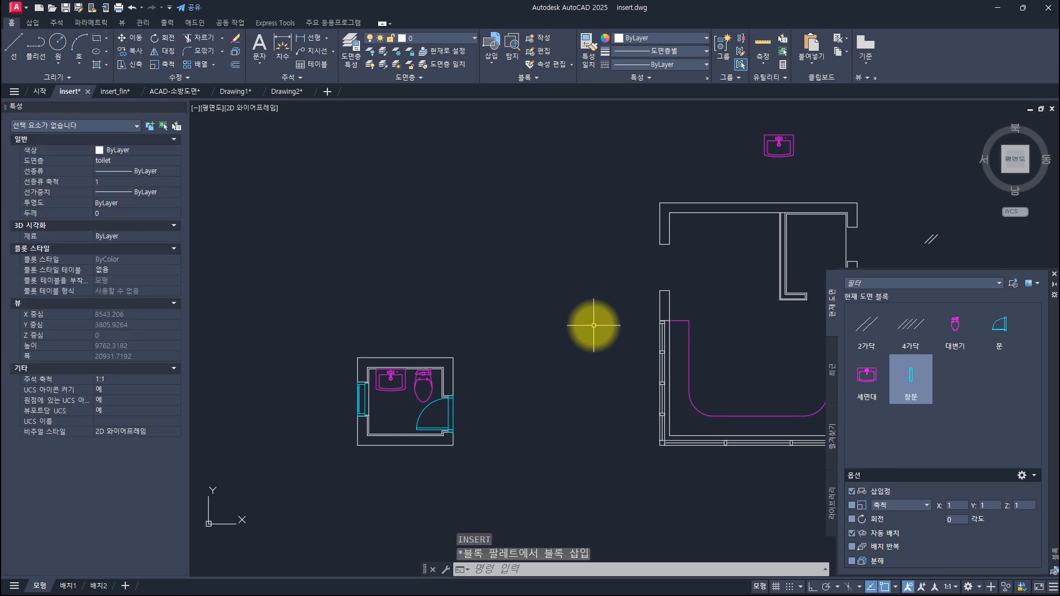
Step: Run BLOCKSPALETTE, and close the Blocks palette with the BLOCKSPALETTECLOSE command
text(blo)
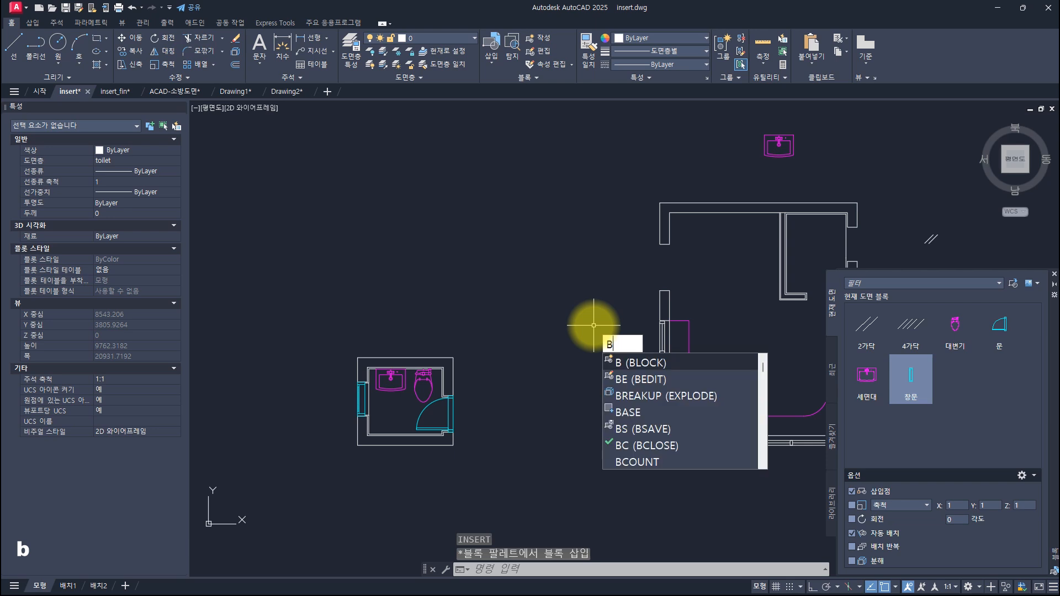
text(ckspa)
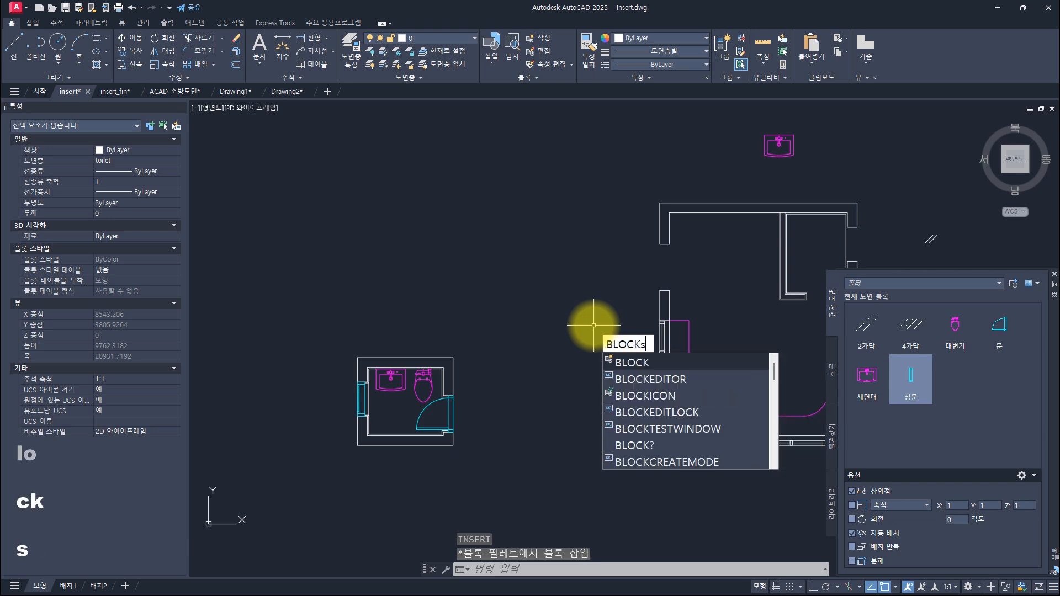
text(l)
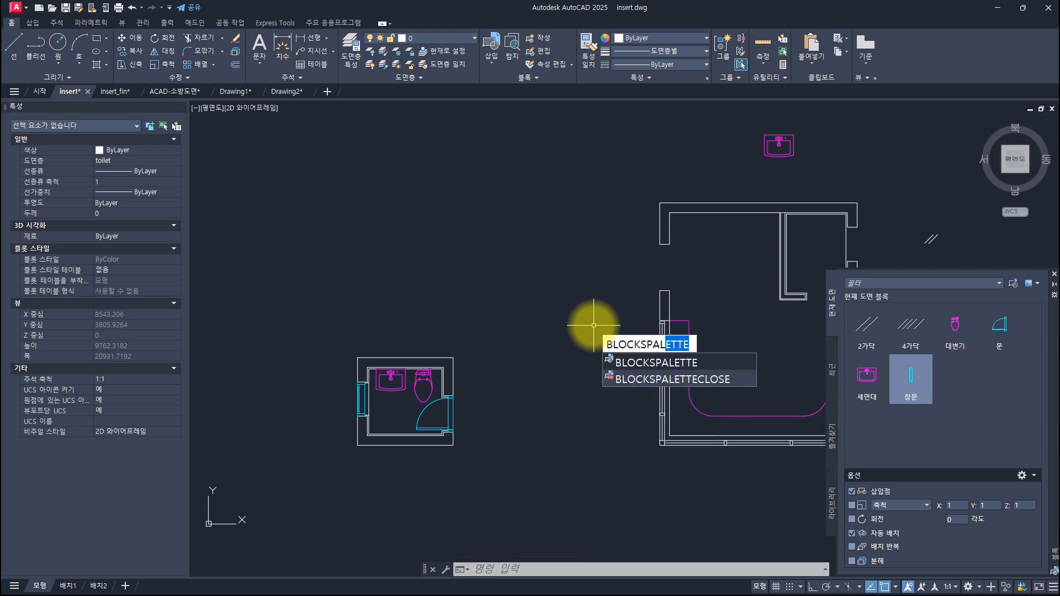
key(Return)
key(Up)
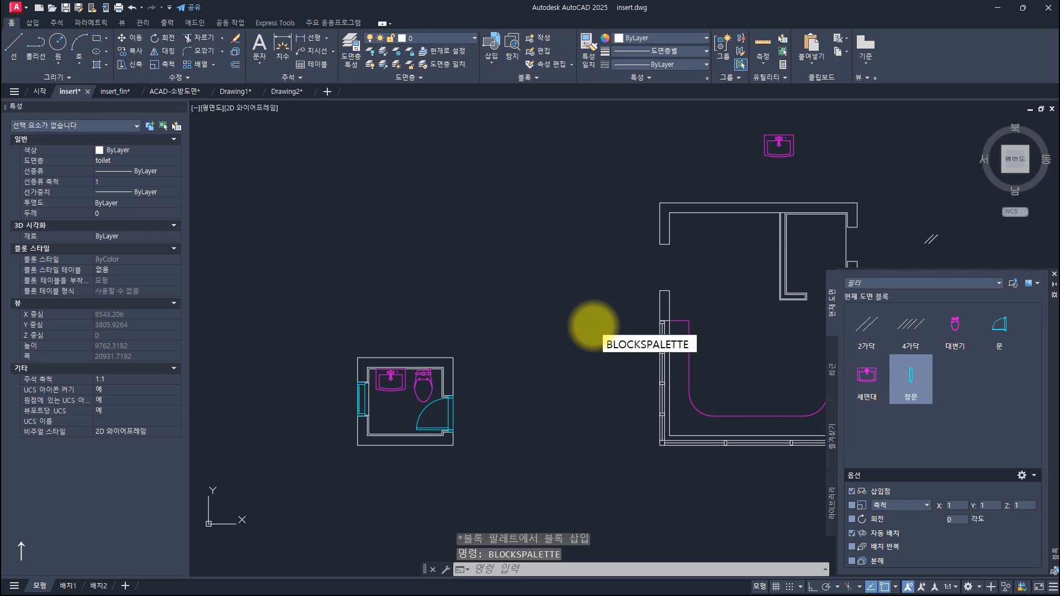
text(c)
key(Return)
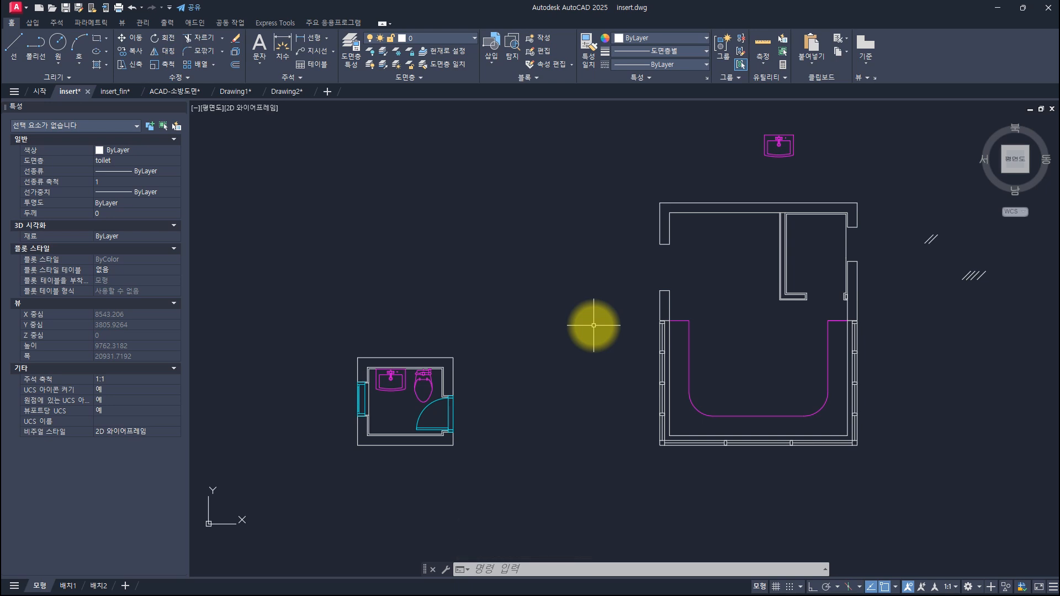
Step: Reopen the Blocks palette with the I alias and open the acad.pgp command alias file for editing
text(i)
key(space)
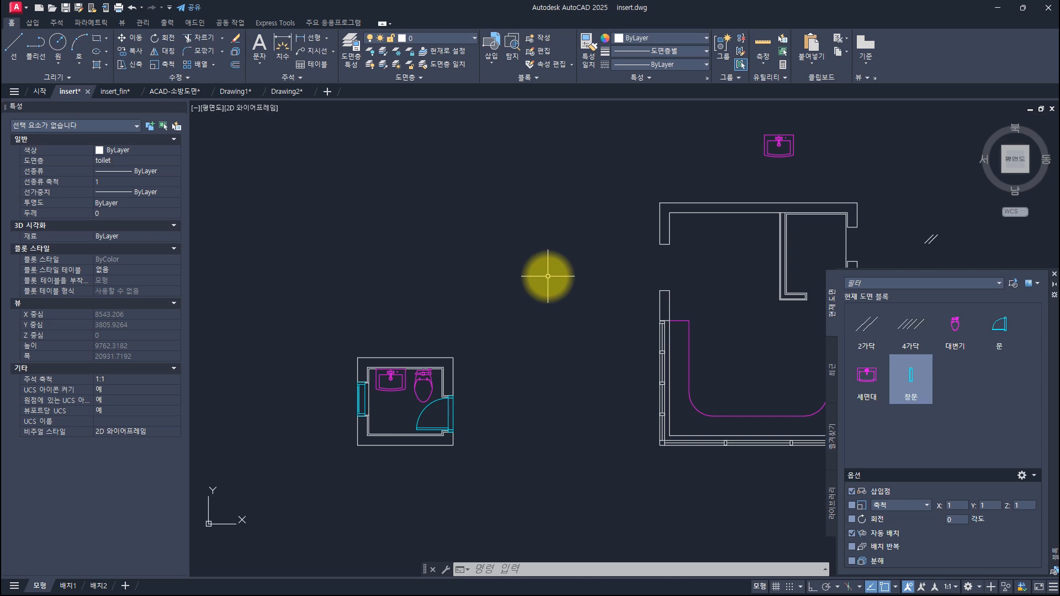
click(144, 22)
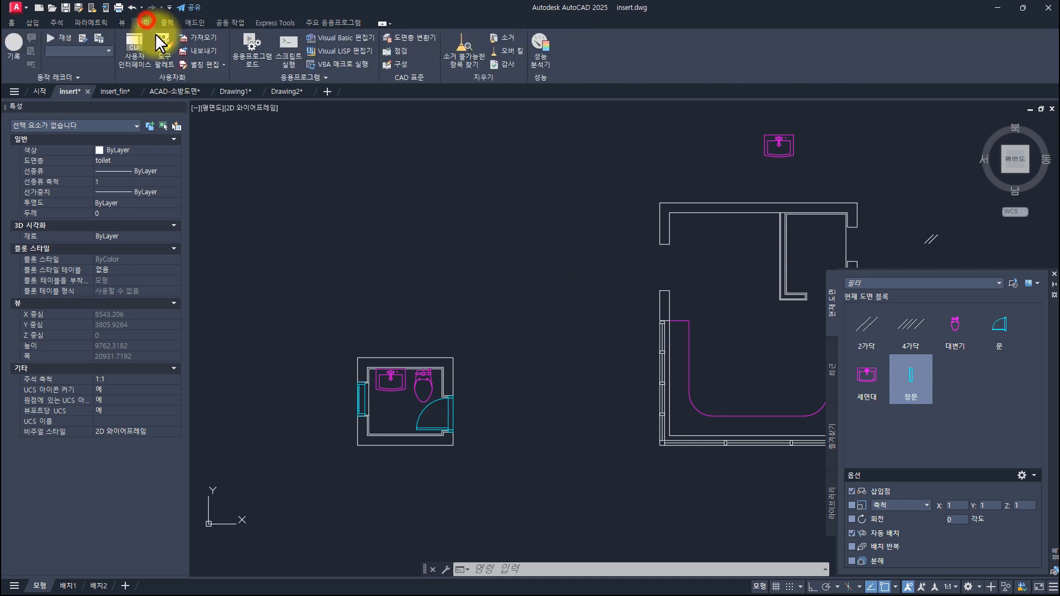
click(218, 64)
click(213, 81)
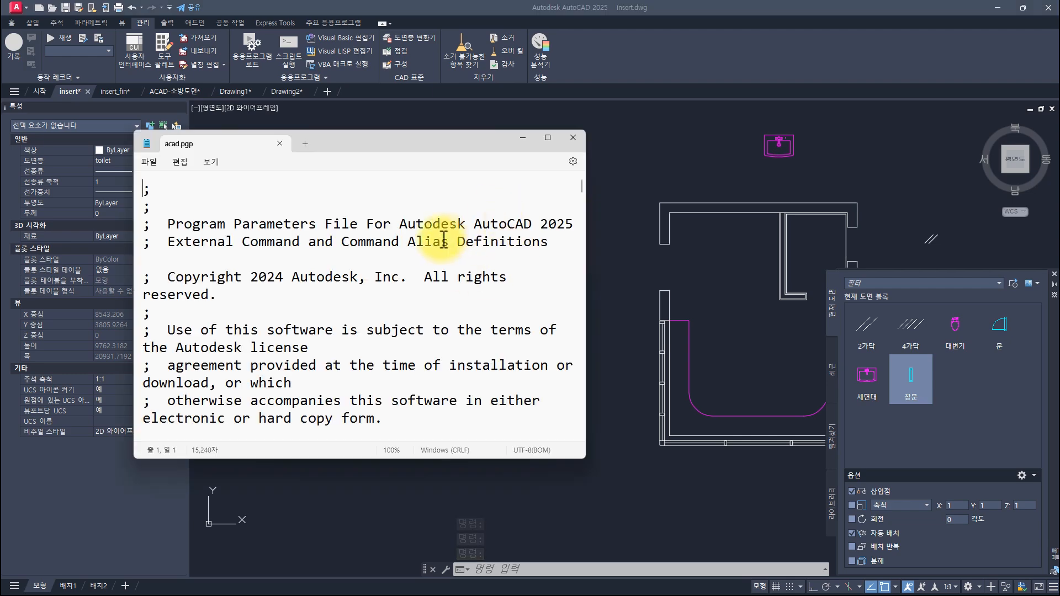
Step: Examine the user-defined lla alias for layerclose at the end of acad.pgp
drag(581, 182, 581, 454)
click(416, 414)
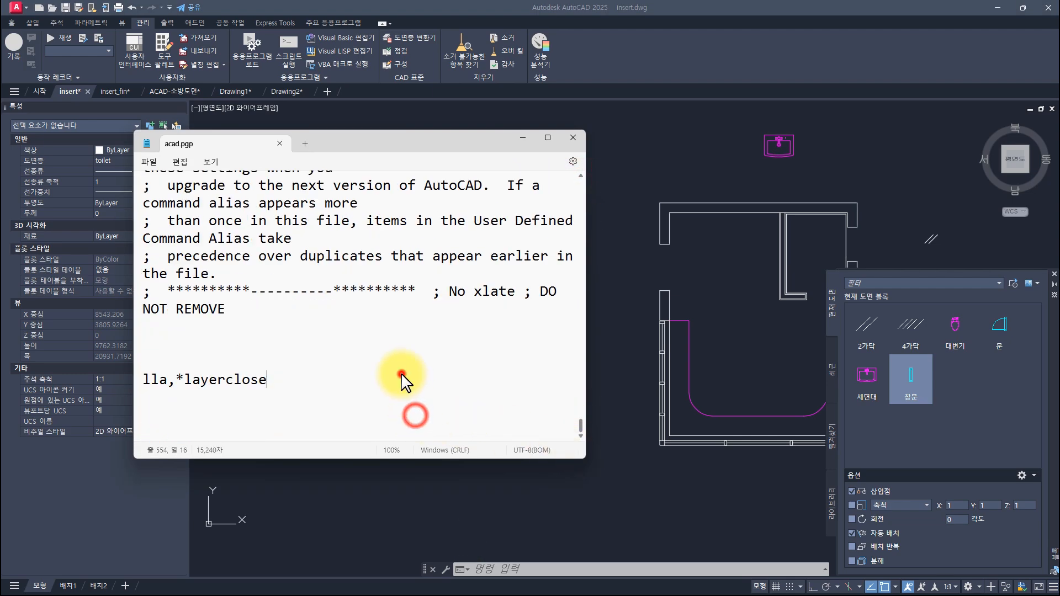
drag(351, 376, 132, 381)
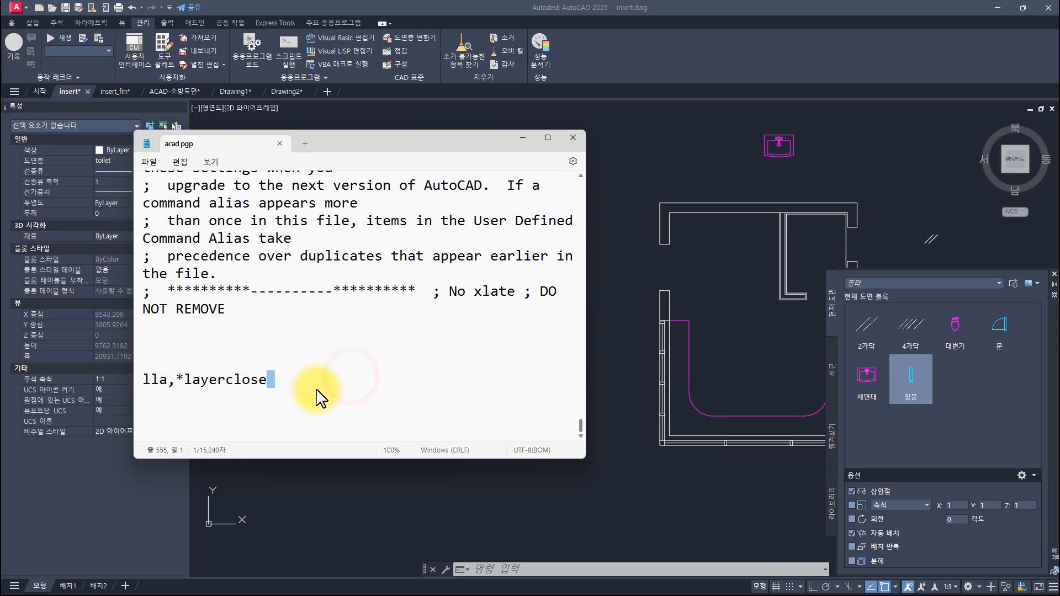
click(288, 396)
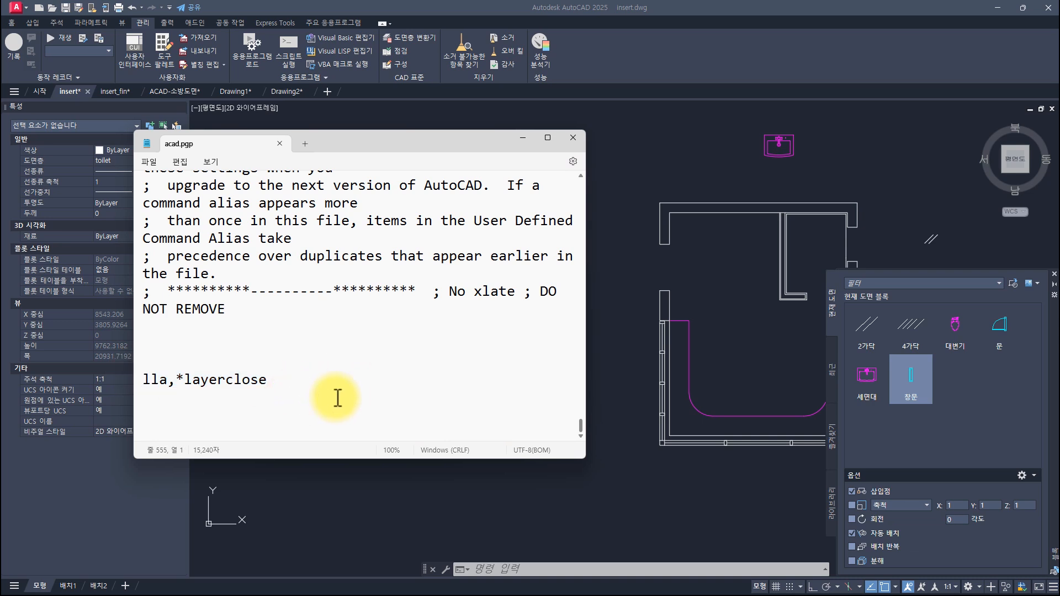
Step: Search acad.pgp for "insert" and examine the alias line that defines I for INSERT
key(ctrl+f)
text(insert)
key(Return)
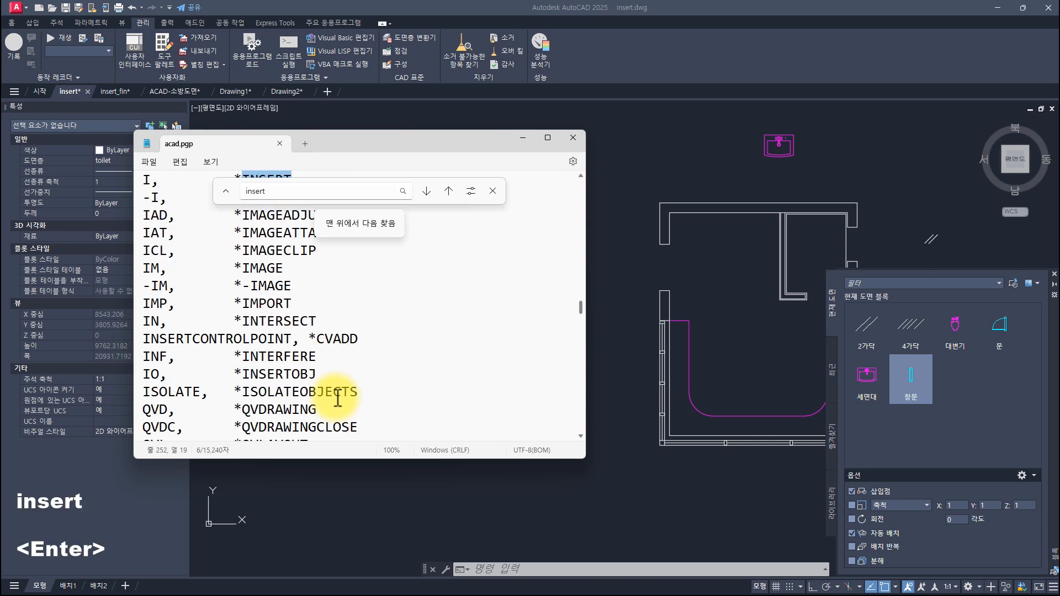
key(Escape)
click(311, 247)
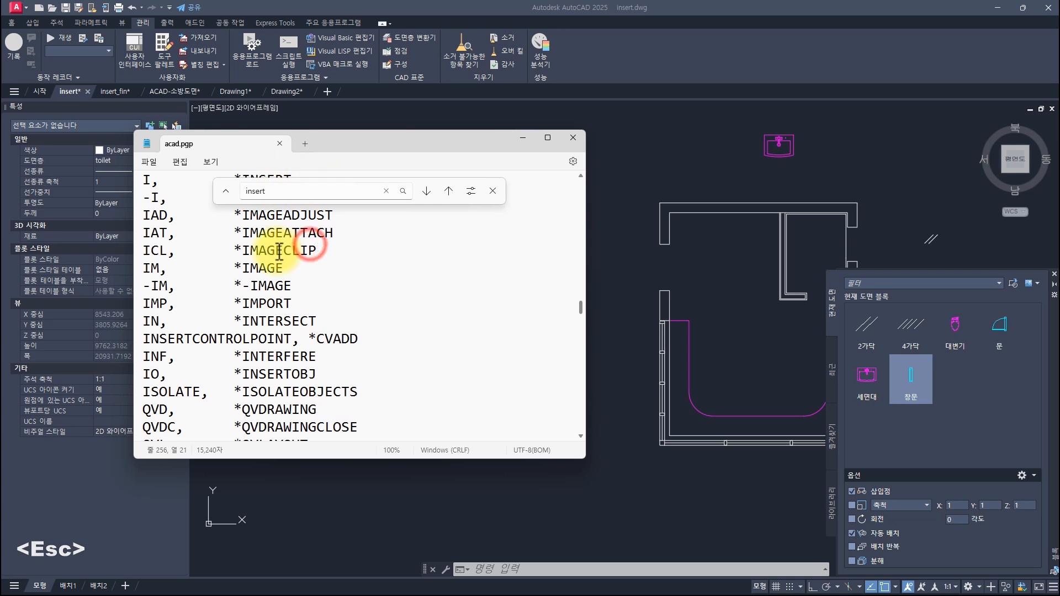
scroll(305, 238, up, 2)
drag(307, 280, 130, 286)
click(317, 290)
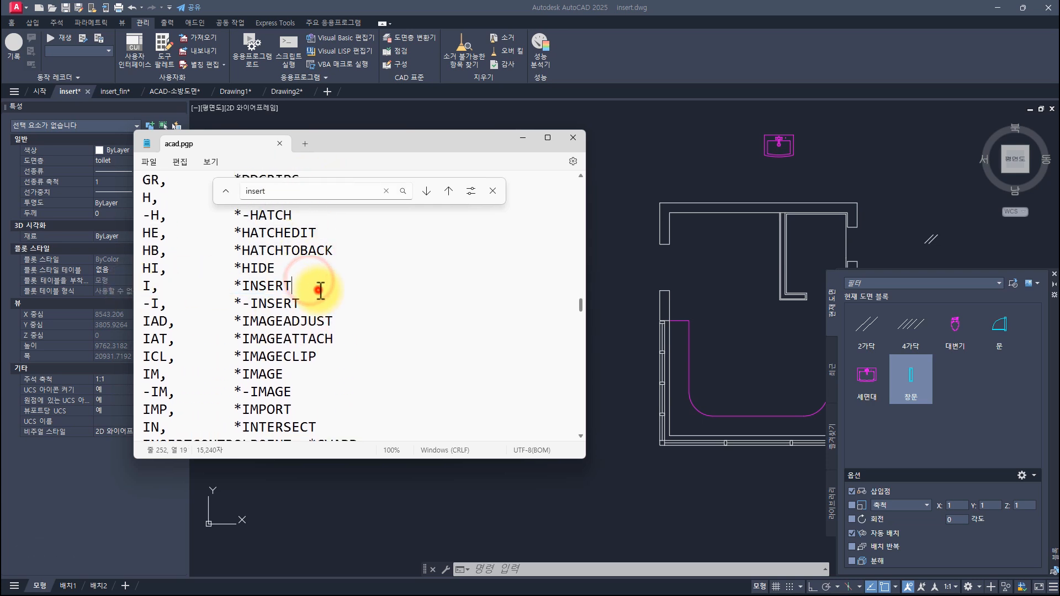
click(279, 190)
key(Escape)
drag(351, 254, 383, 330)
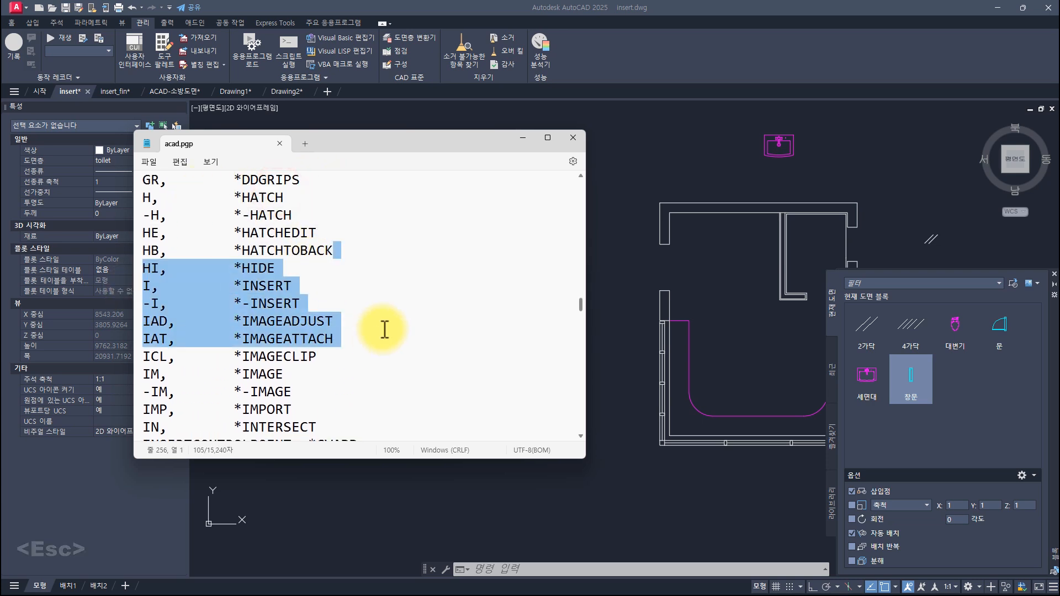
click(373, 273)
Step: Add the alias line "ii,*blockspaletteclose" below the lla alias in acad.pgp and save the file
drag(581, 305, 556, 433)
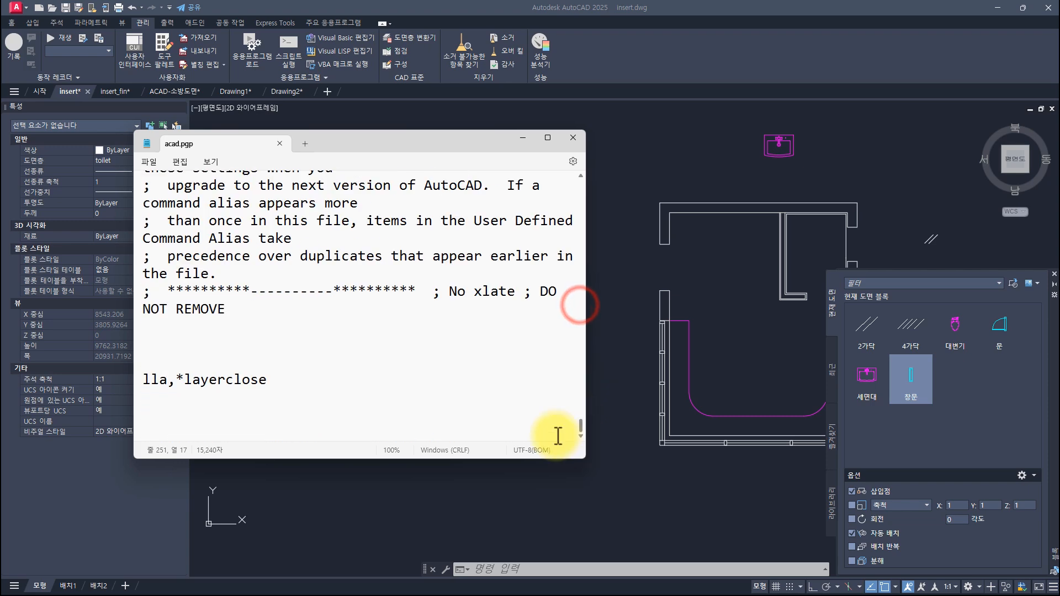
click(410, 401)
text(i)
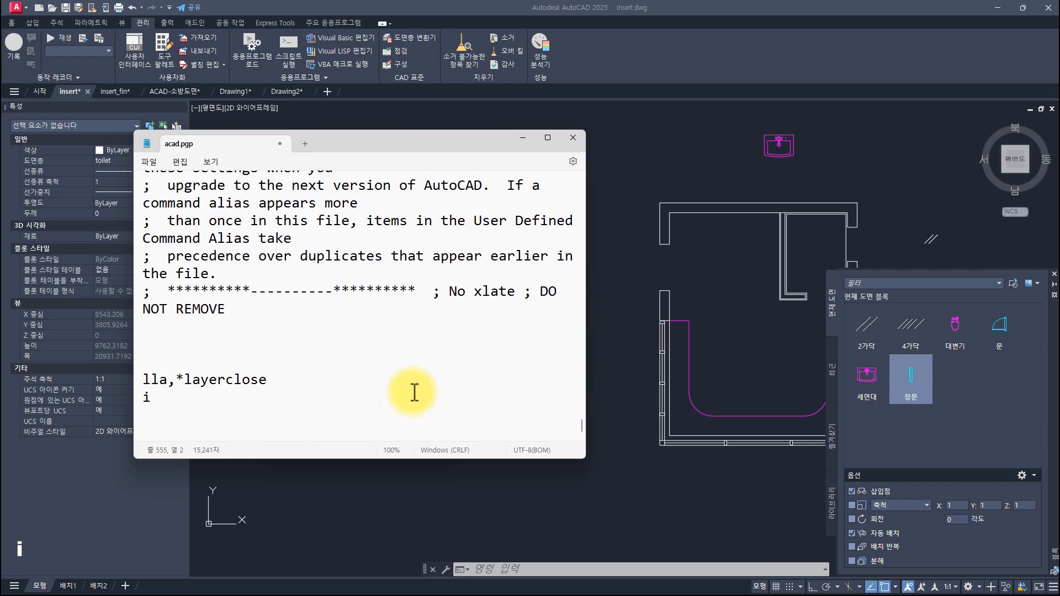
text(i,*blockspaletteclose)
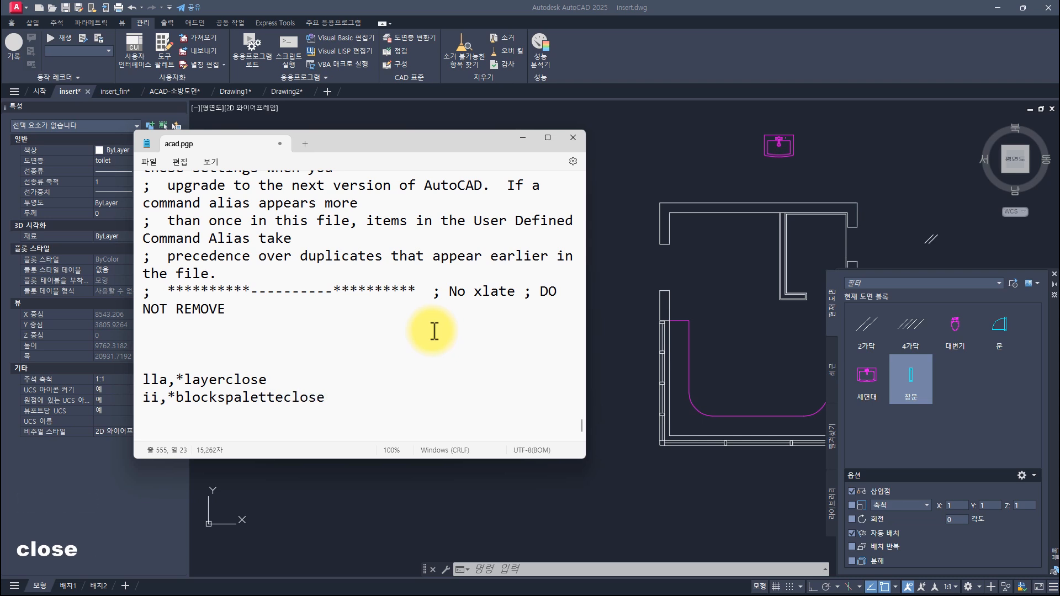
key(shift+Home)
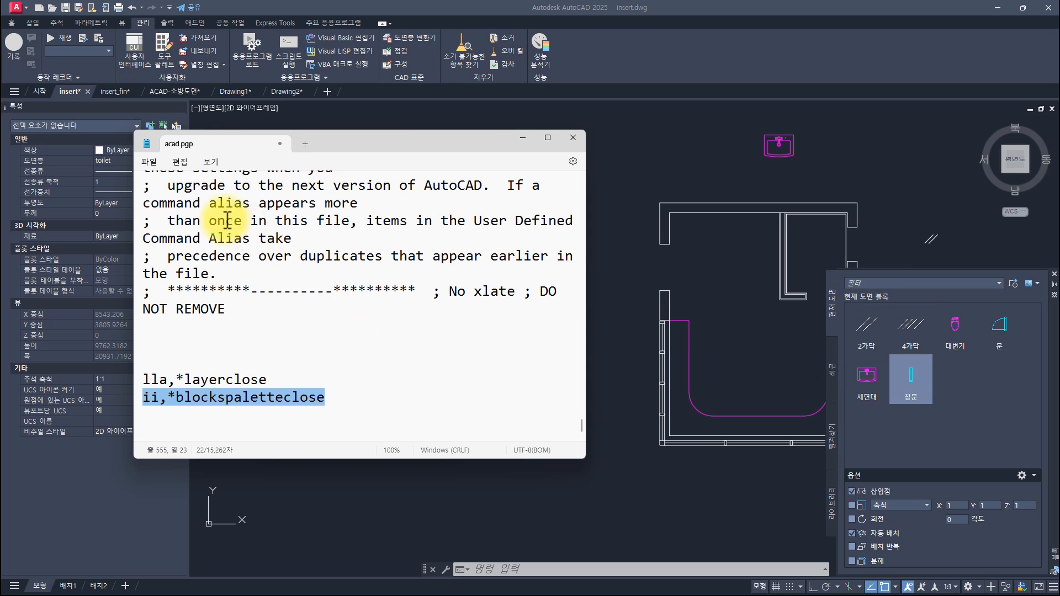
click(150, 162)
click(159, 237)
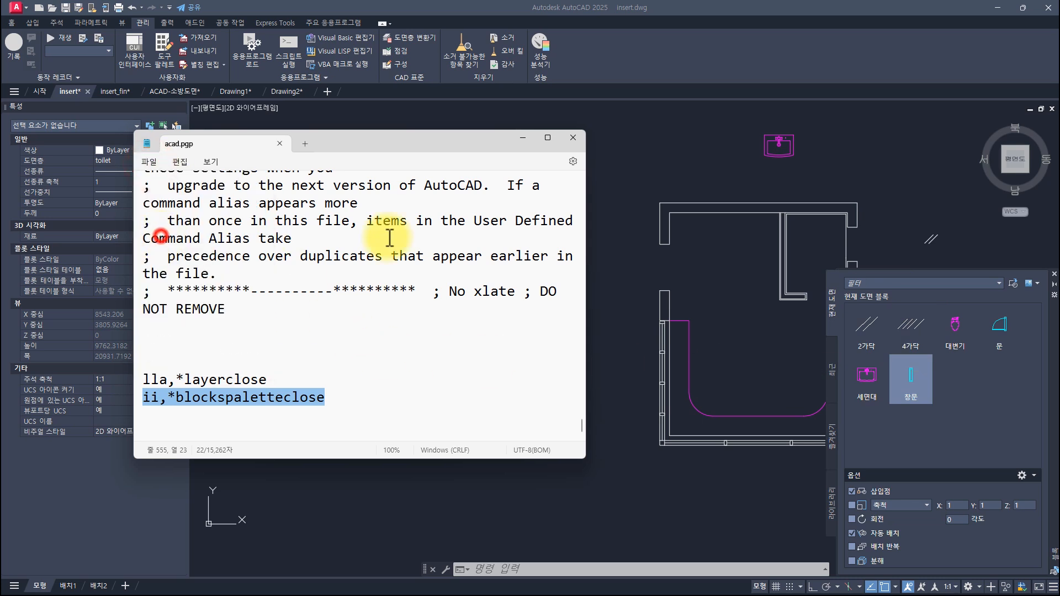
Step: Return to the drawing and reload the PGP file with the REINIT command
click(647, 178)
text(re)
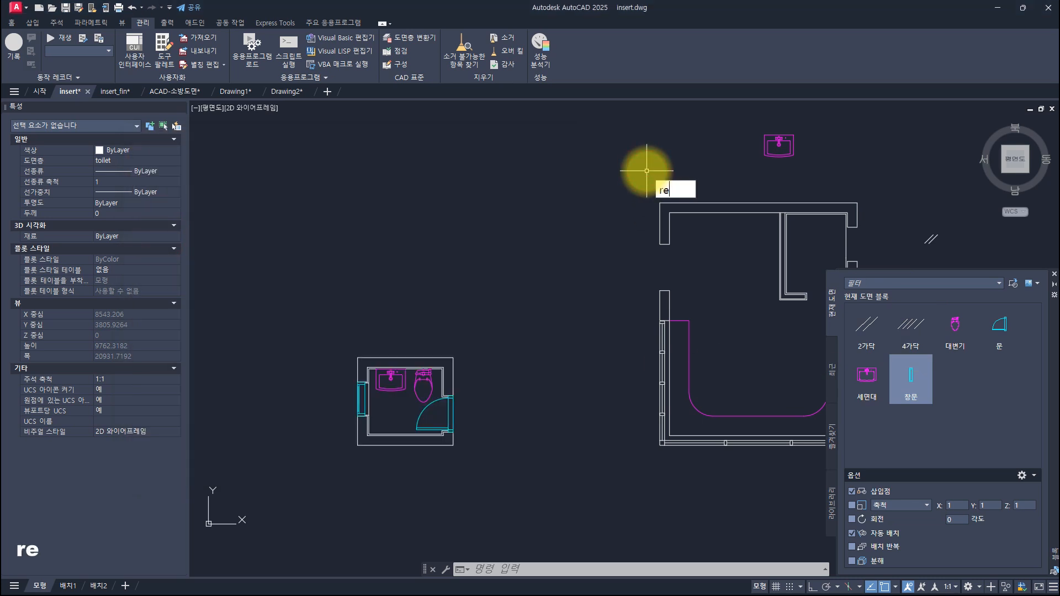
text(i)
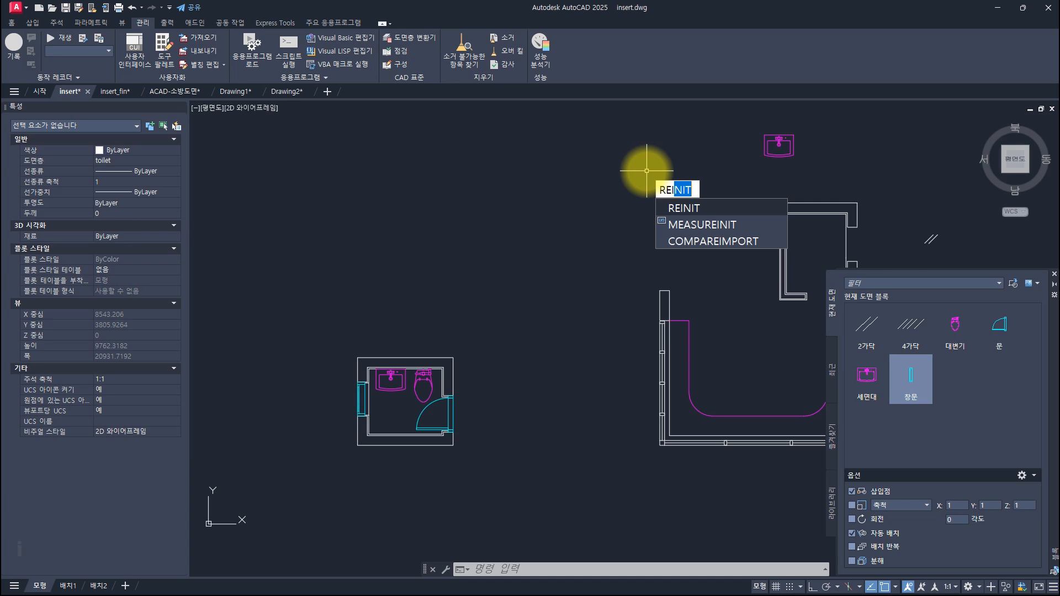
key(Return)
click(483, 315)
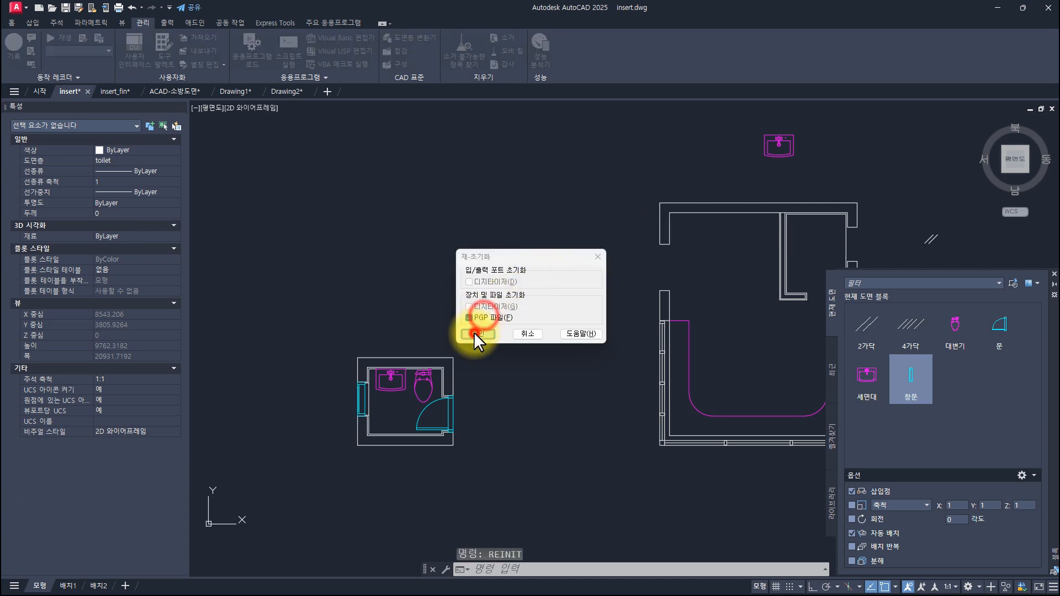
click(474, 333)
Step: Test the I and II aliases by opening and closing the Blocks palette repeatedly, leaving it open on the current drawing's blocks
text(i)
key(space)
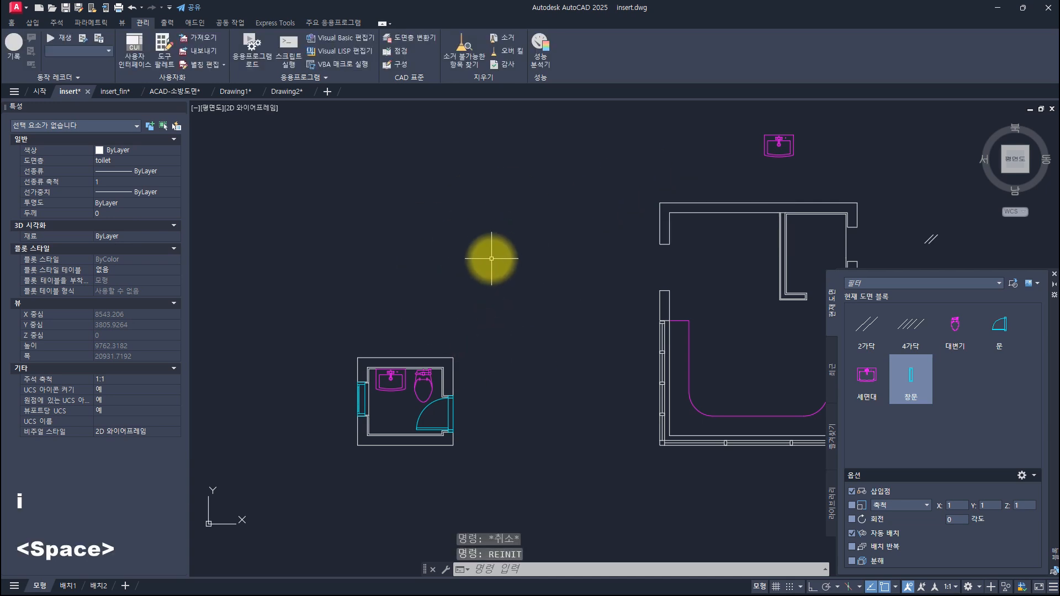
text(ii)
key(space)
text(i)
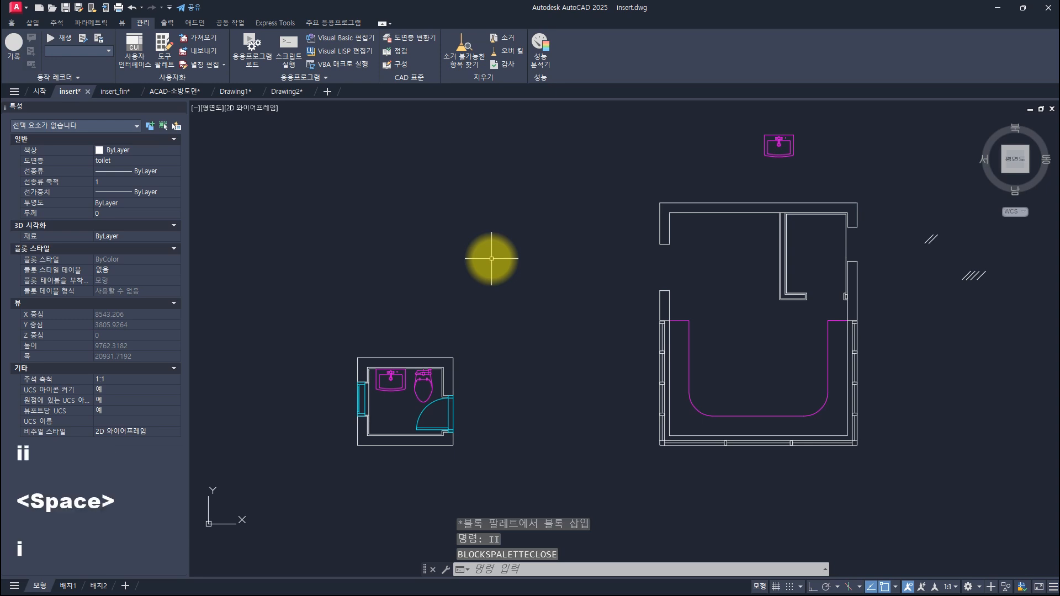
key(space)
text(ii)
key(space)
text(i)
key(space)
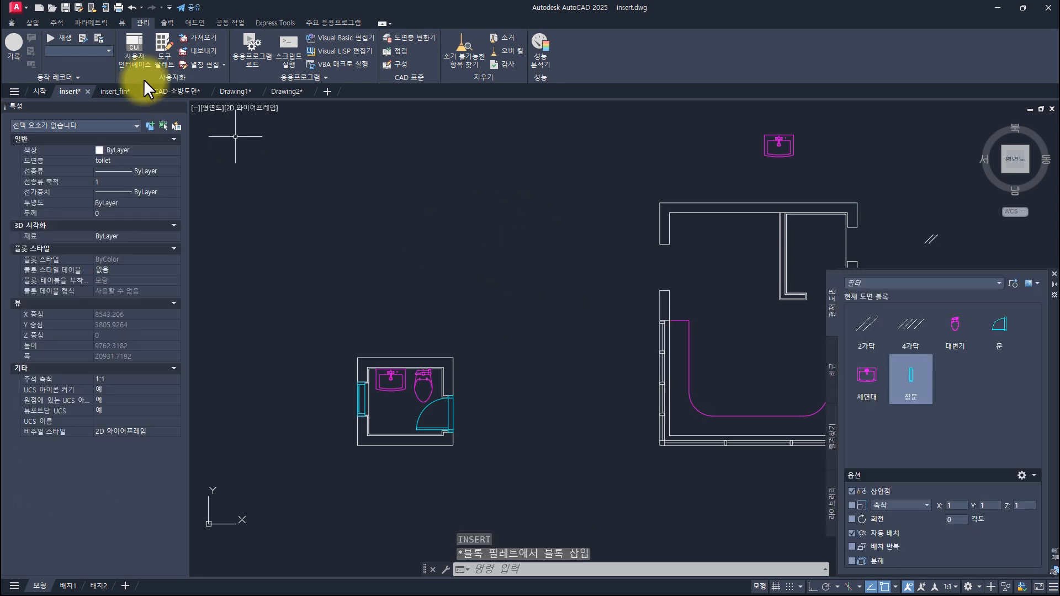
click(12, 23)
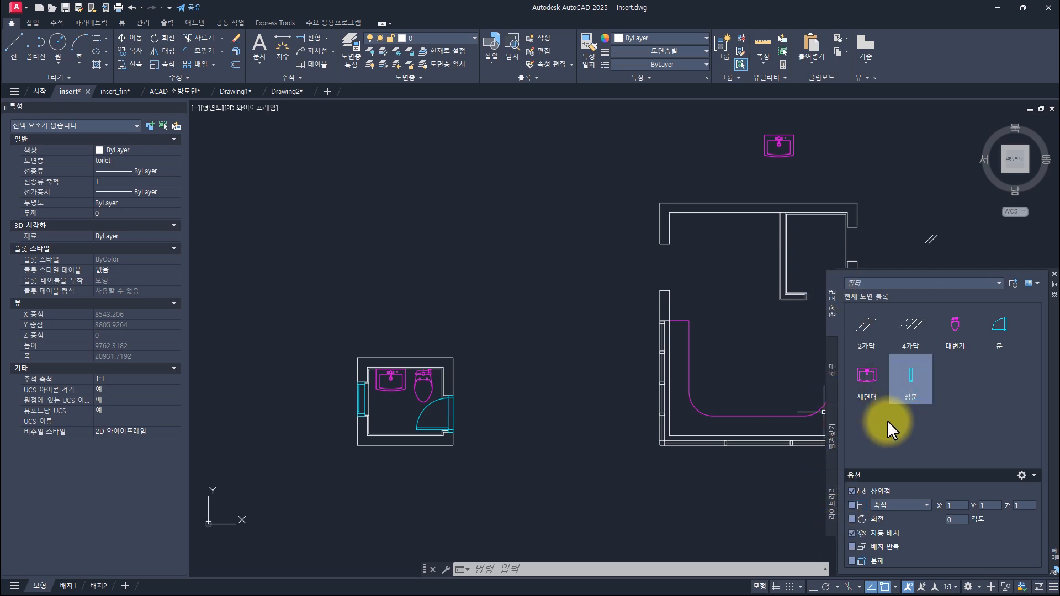
click(918, 414)
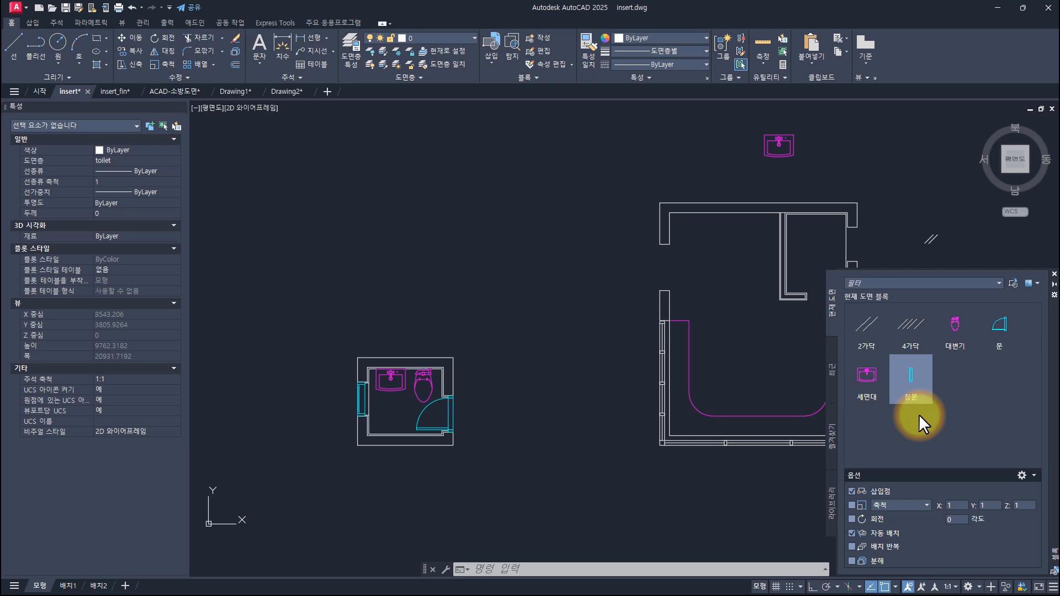
click(827, 312)
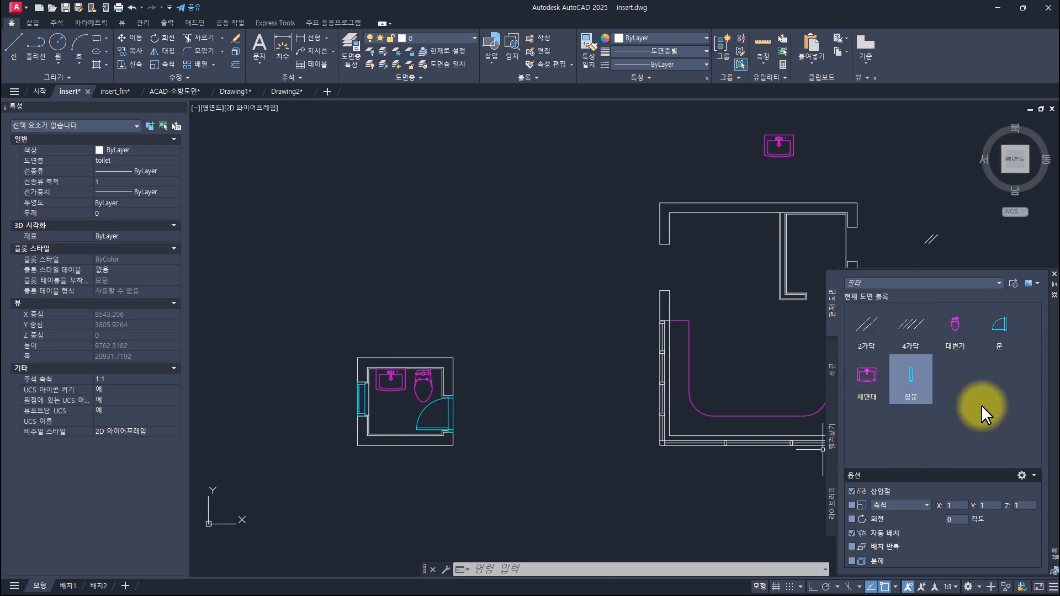
Step: Insert the 2가닥 and 4가닥 blocks one above the other in the empty area above the small bathroom plan
click(865, 330)
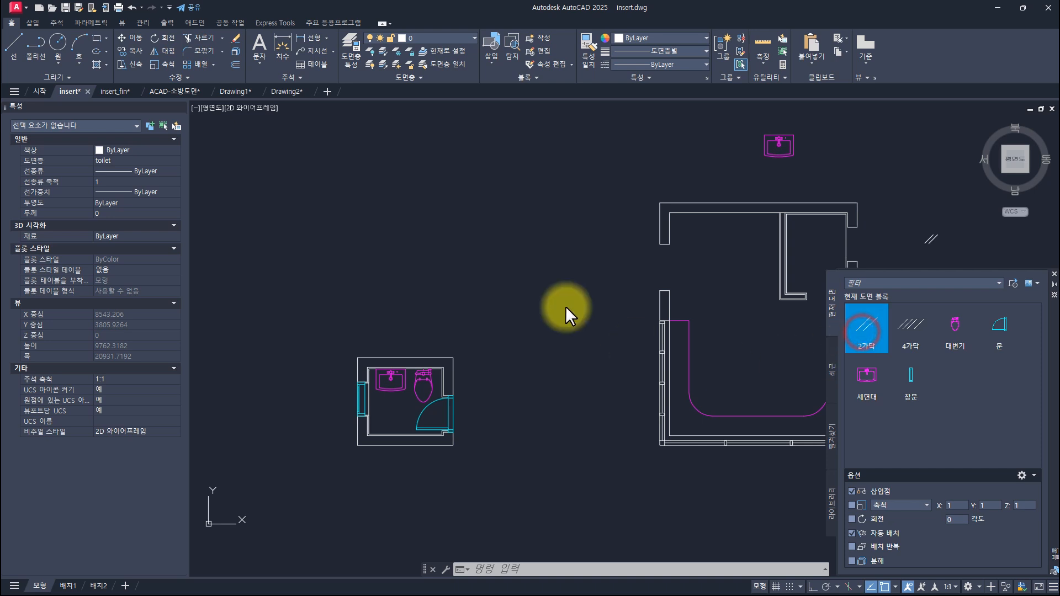
click(509, 221)
click(903, 324)
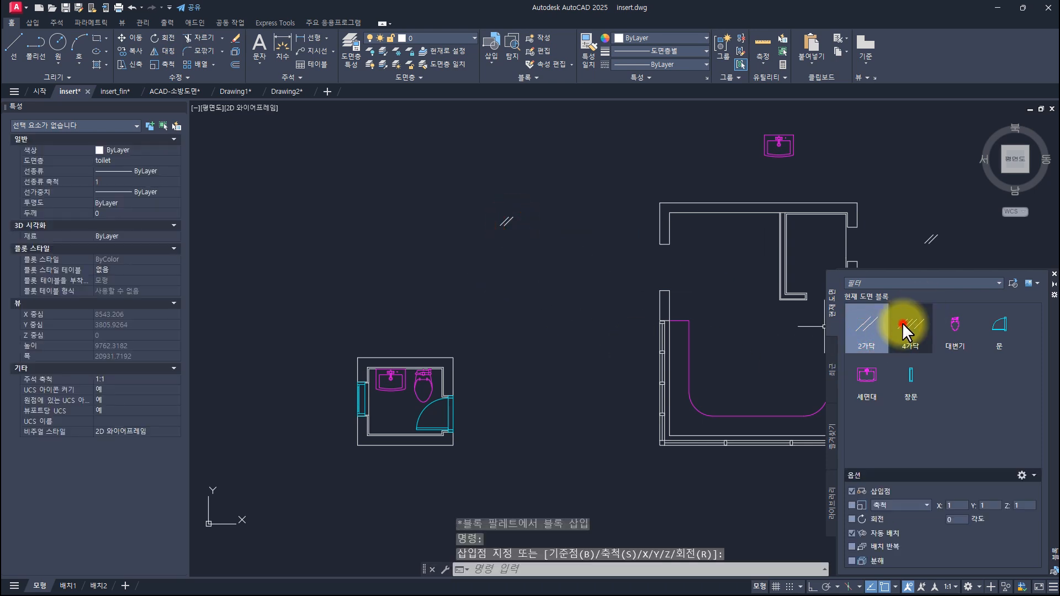
click(517, 269)
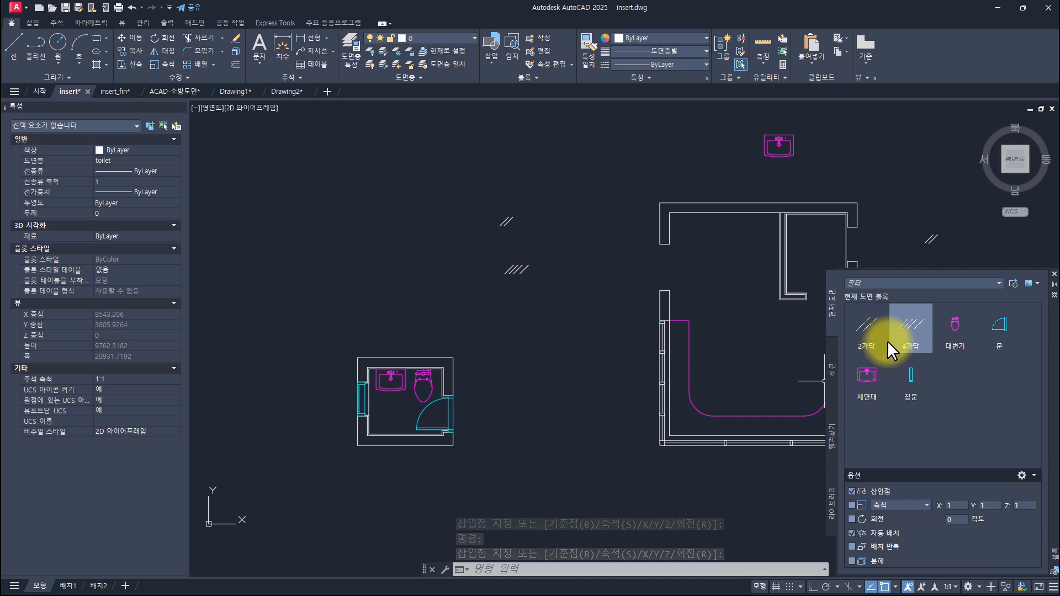
Step: Insert the 2가닥 block at the coordinates 5000,5000 and place another copy freely above the other strand symbols
click(871, 336)
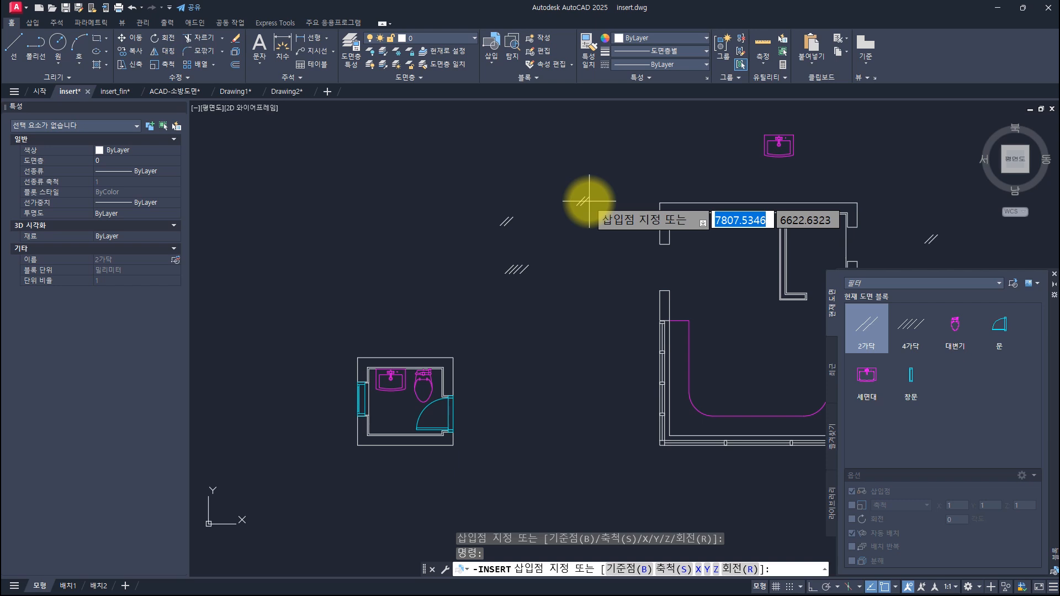
text(5000,50)
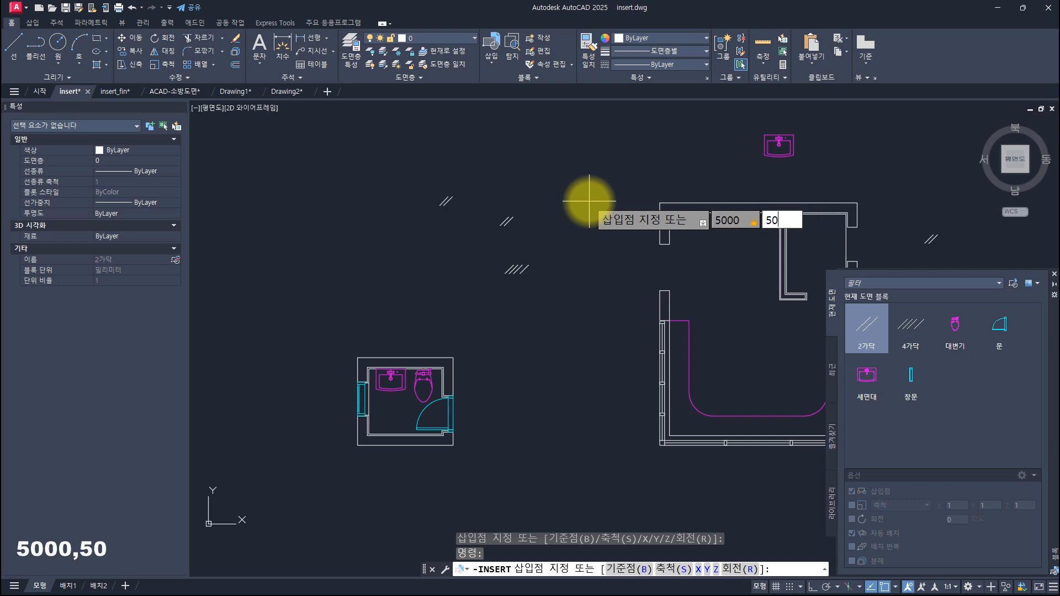
key(Return)
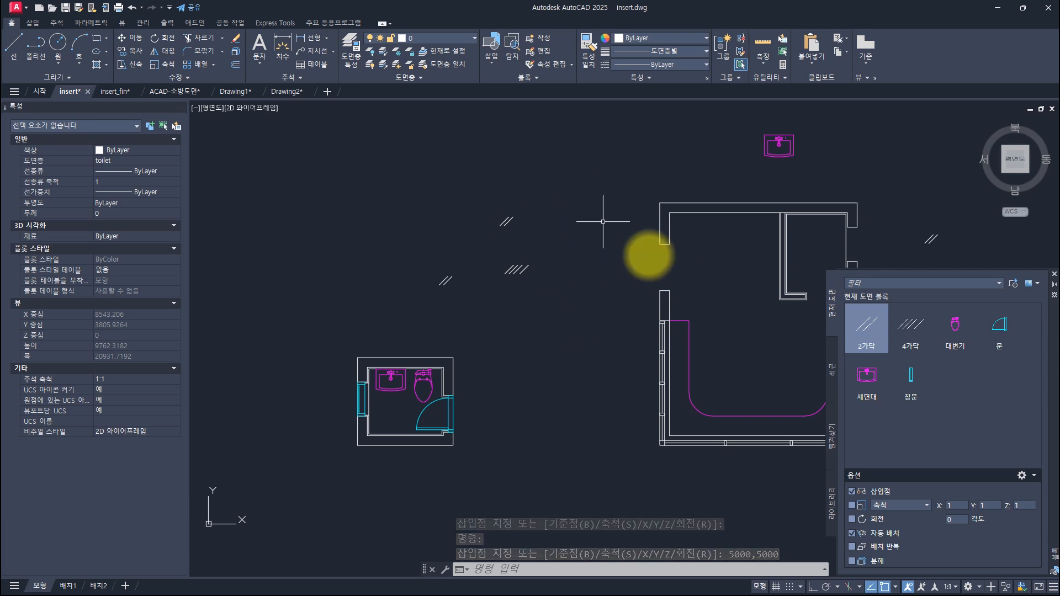
click(866, 329)
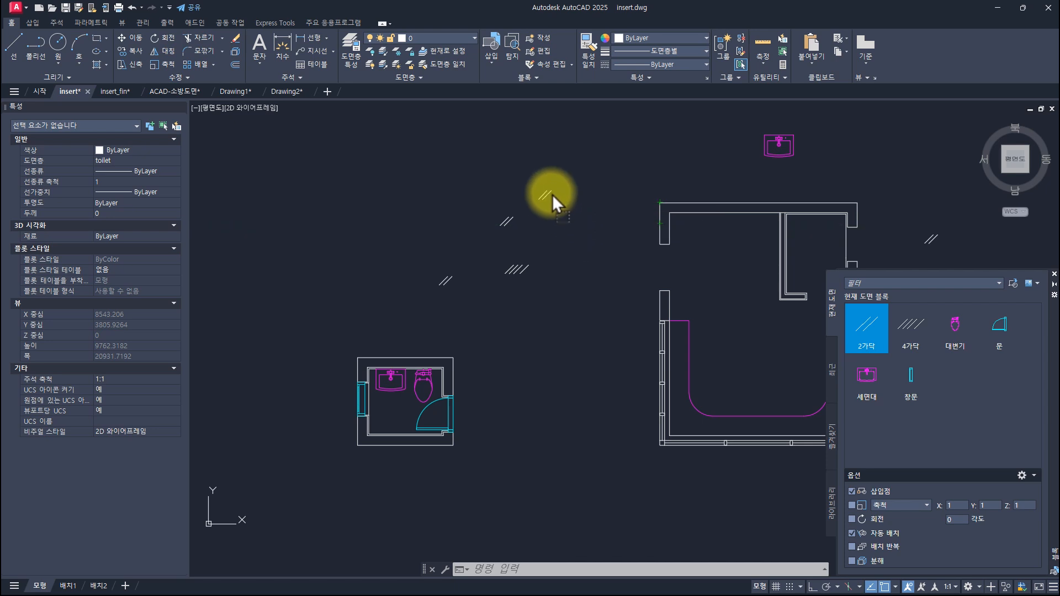
click(545, 192)
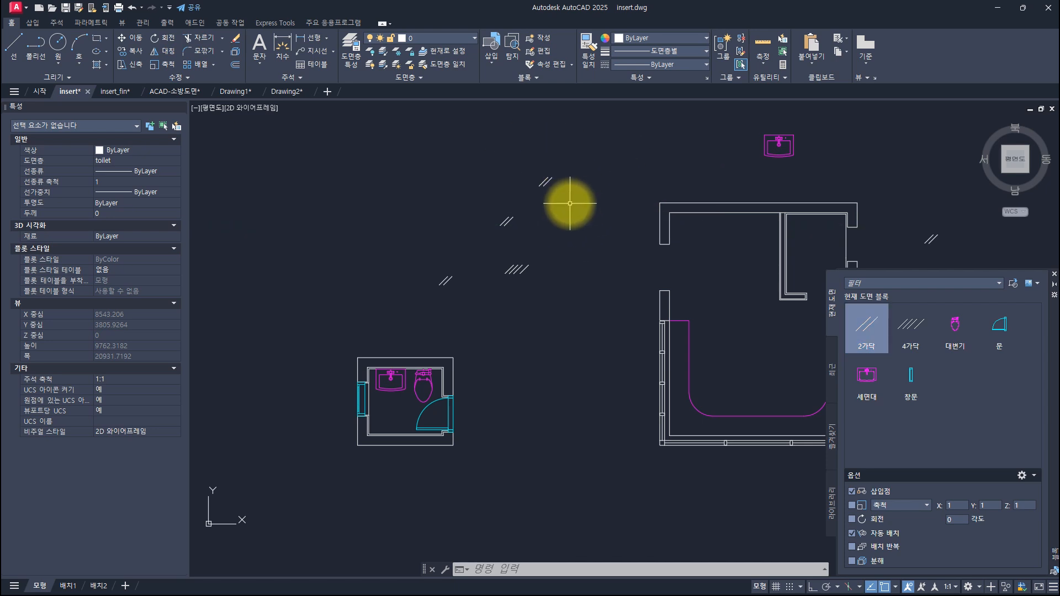
click(568, 206)
click(516, 165)
text(m)
key(space)
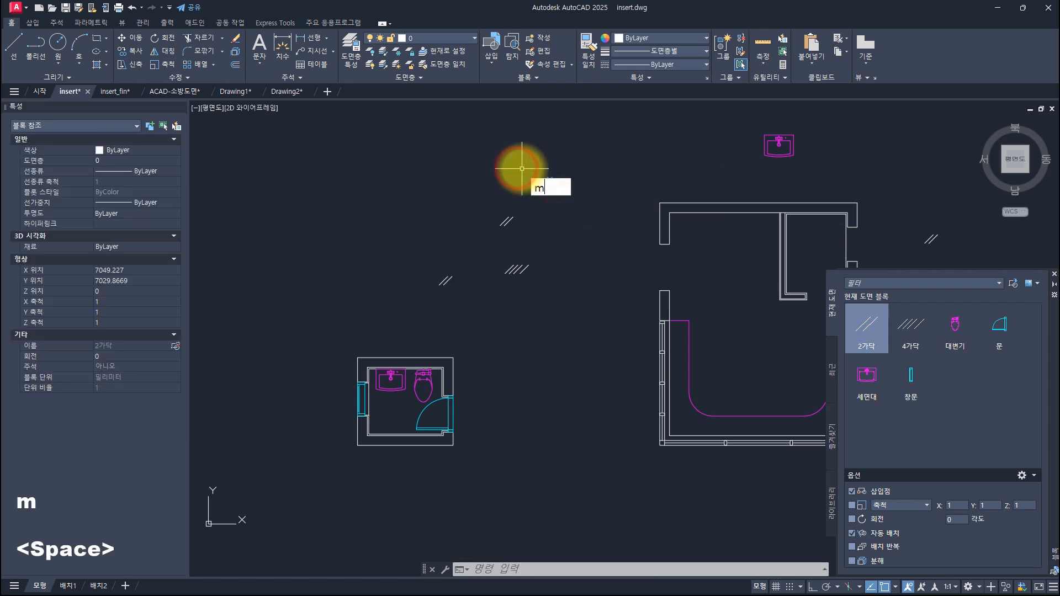
key(Escape)
key(Escape)
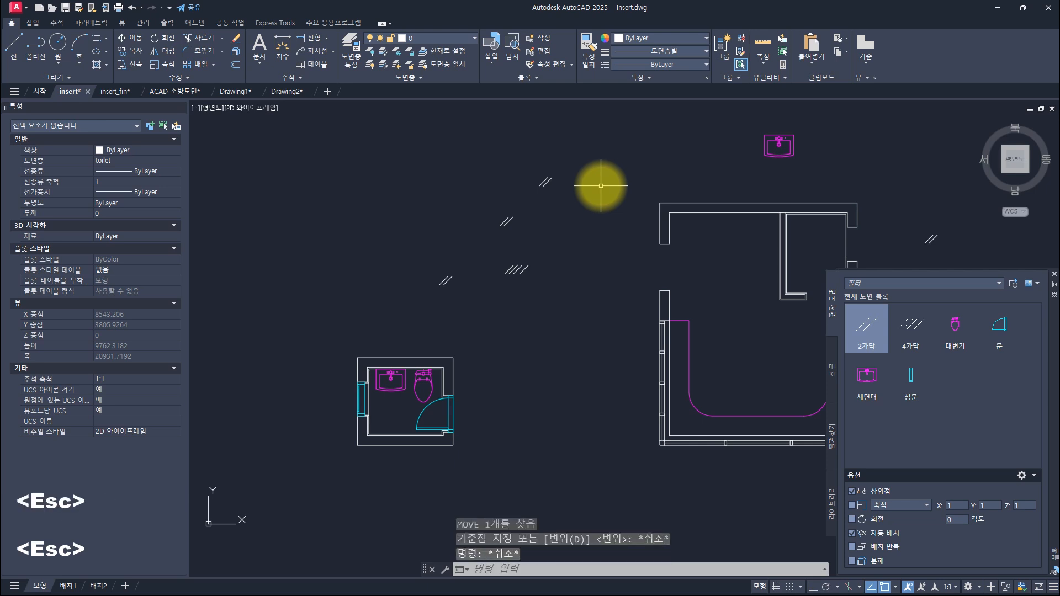
Step: Insert one more 2가닥 block just below the uppermost copy
click(865, 331)
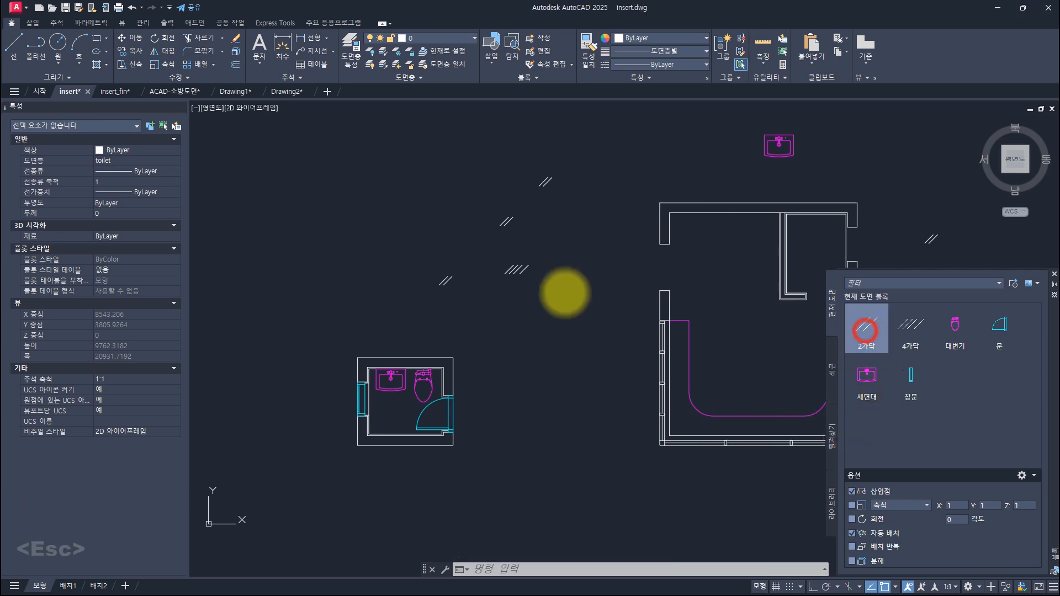
click(560, 219)
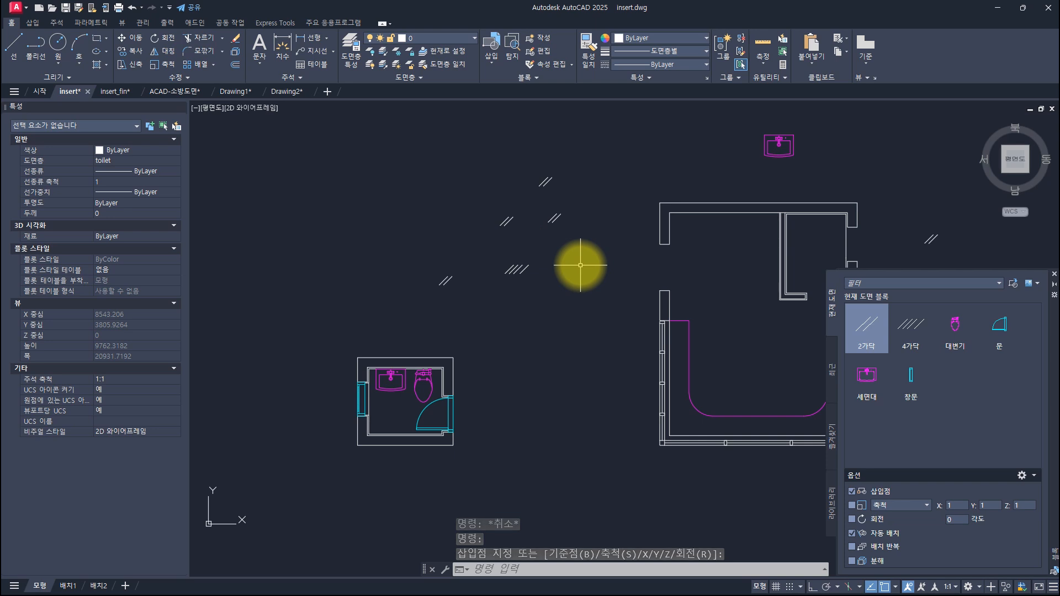
key(Escape)
key(Escape)
key(Escape)
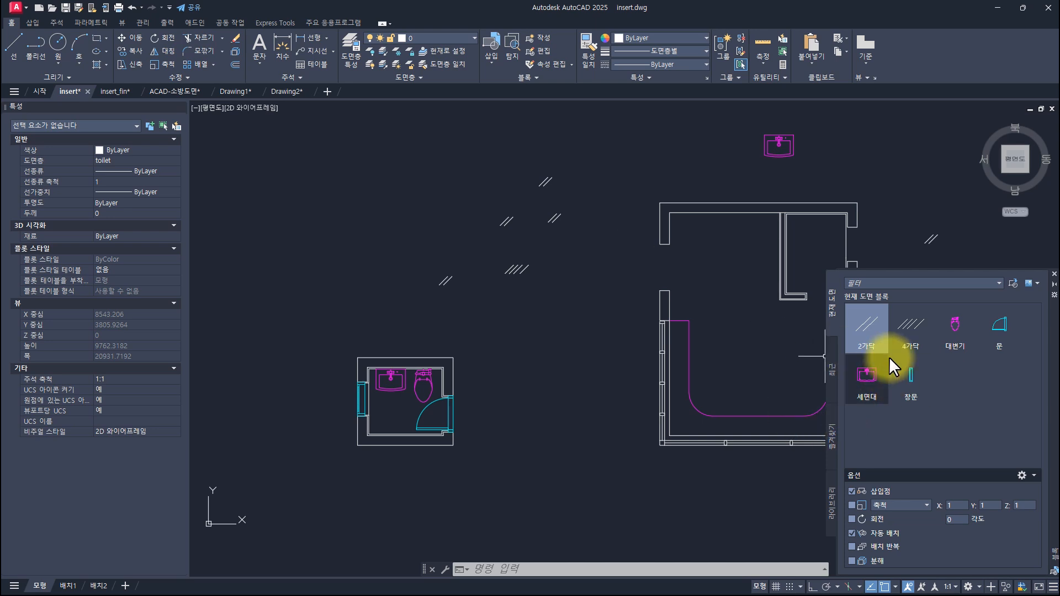
Step: Insert the 대변기 block and the 문 block in the empty area between the bathroom and the large room
click(955, 329)
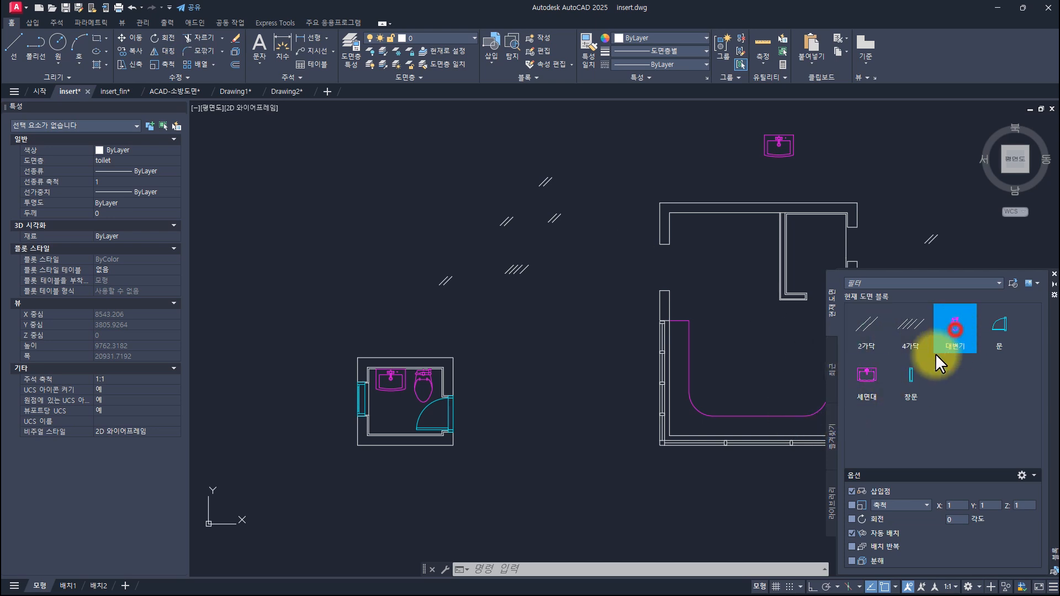
click(619, 257)
click(988, 325)
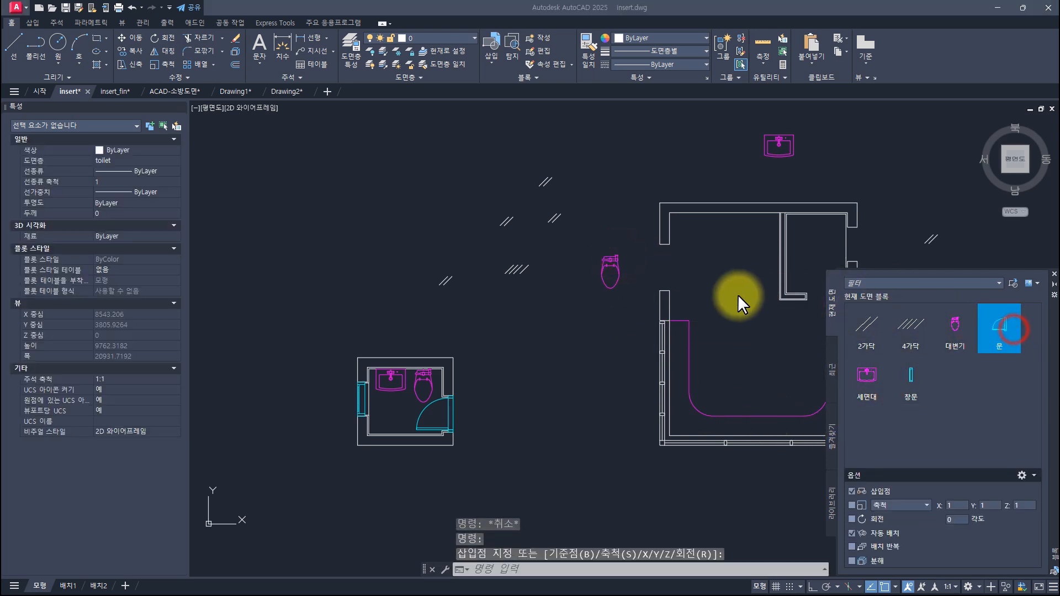
click(523, 246)
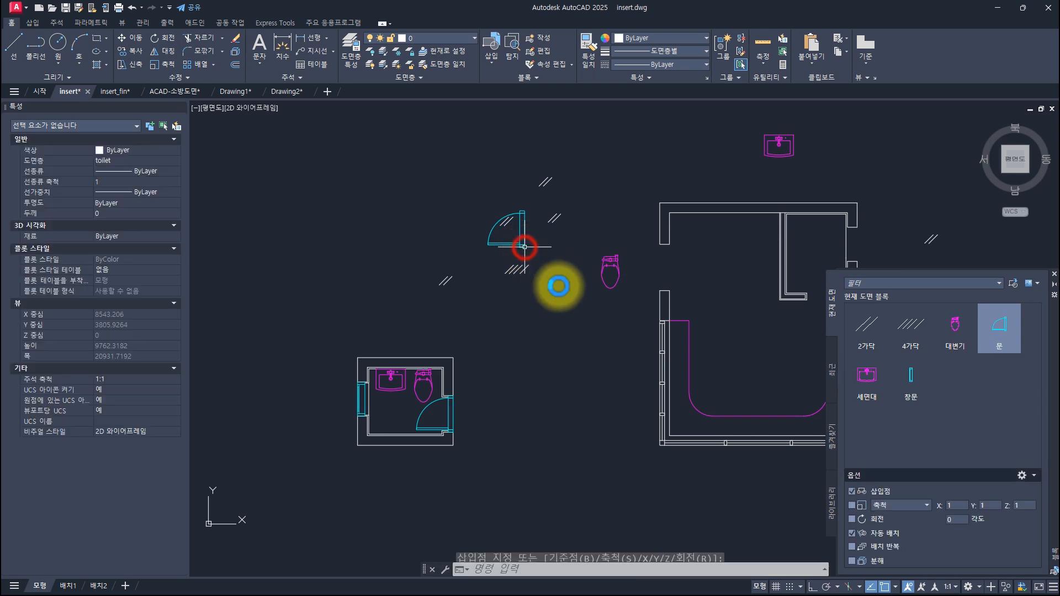
Step: Erase all the trial blocks placed in the empty area above the small bathroom plan
click(617, 302)
click(424, 170)
text(e)
key(space)
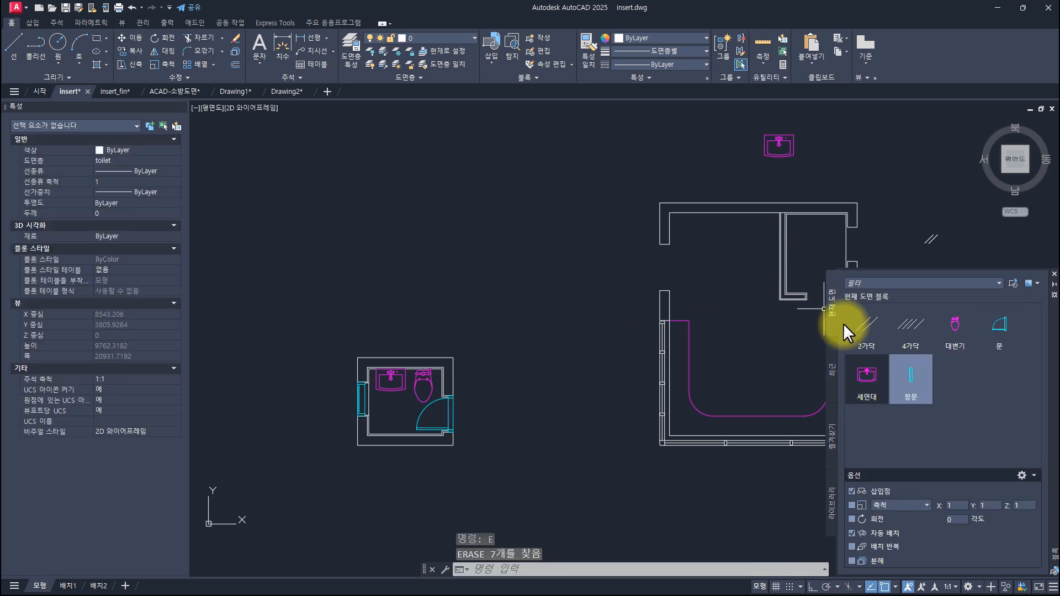
Step: Examine the recent blocks in the Blocks palette and the recent files on the start page, and return to the insert drawing
click(832, 366)
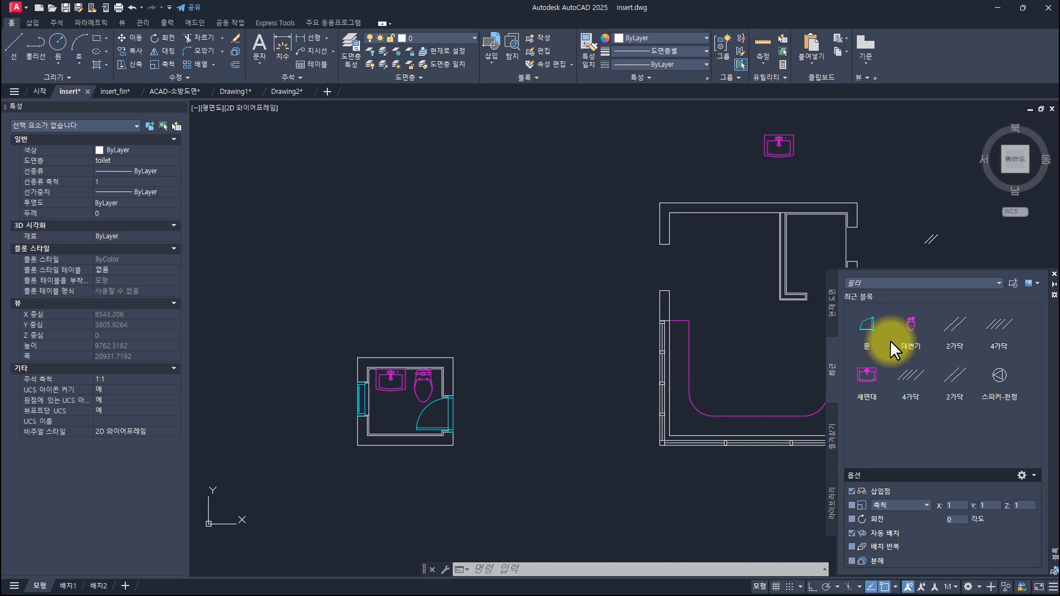
click(38, 91)
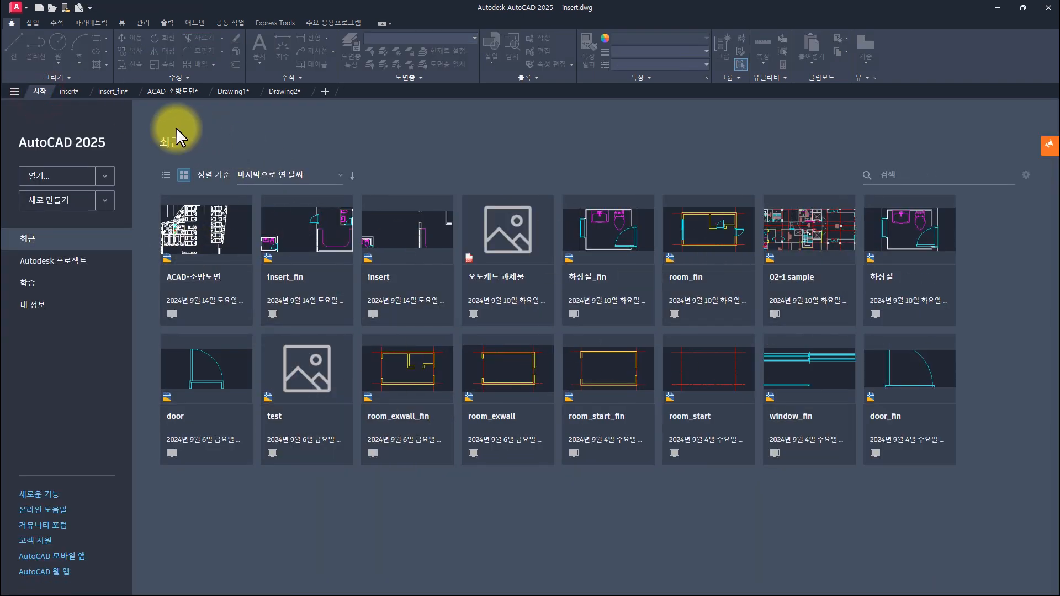
click(72, 91)
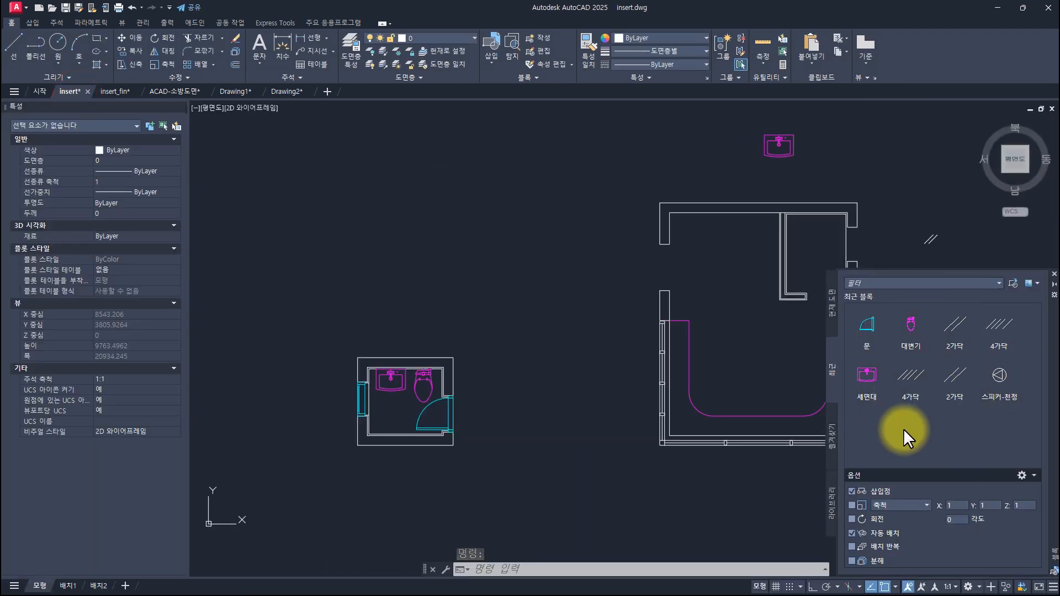
Step: Remove the 문 block from the recent blocks list and clear the rest of that list
right_click(873, 326)
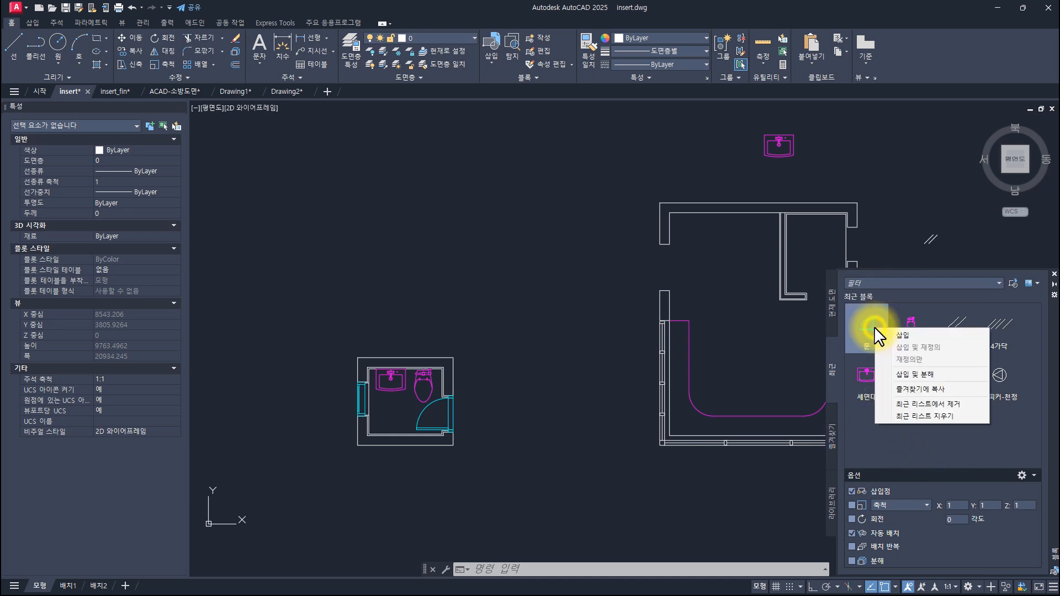
click(927, 406)
right_click(1002, 378)
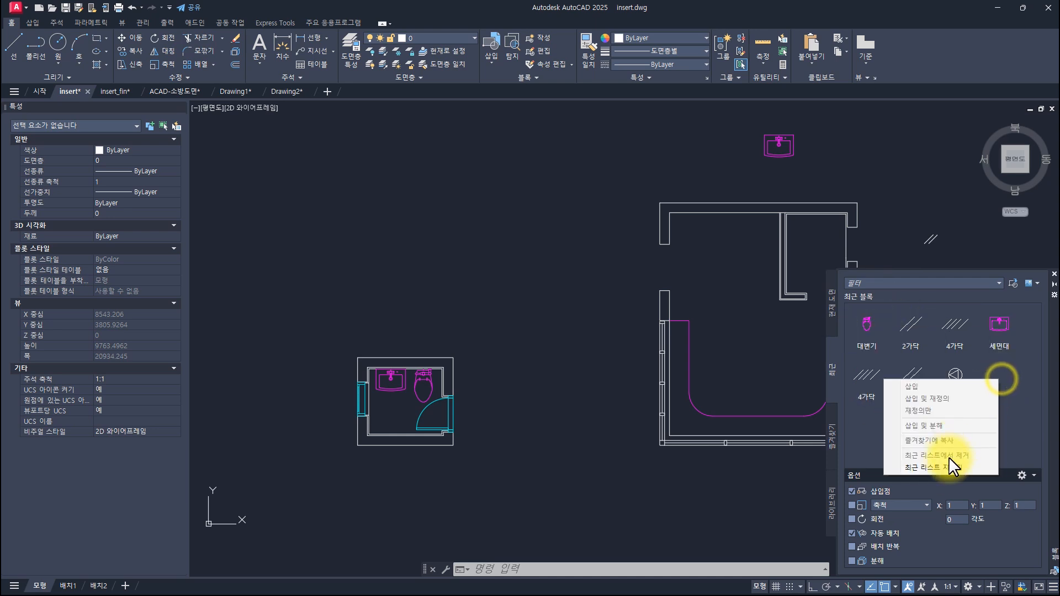
click(946, 466)
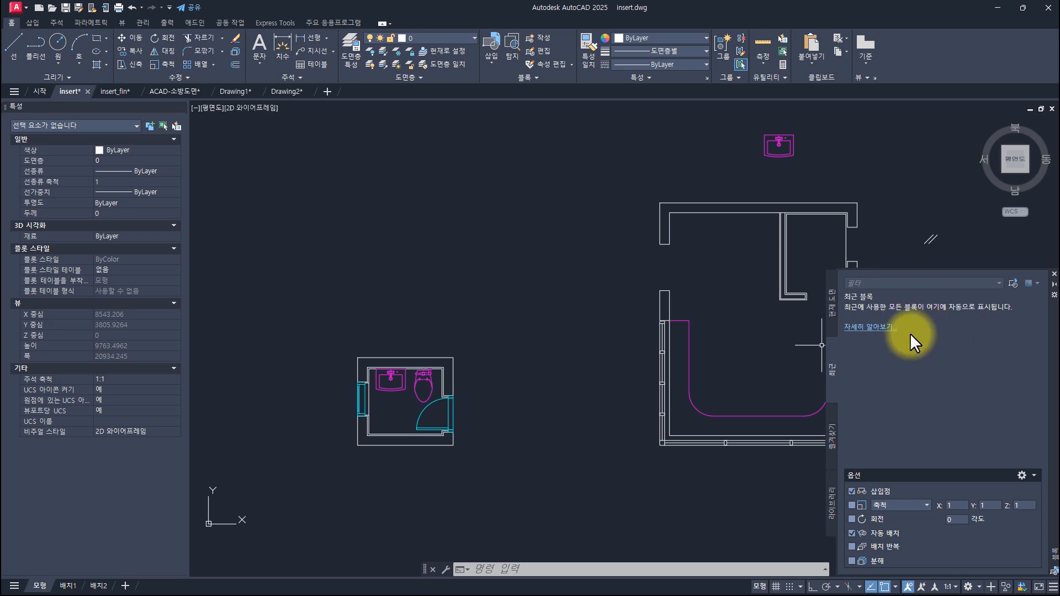
Step: Show the favorite blocks in the Blocks palette and open the tool palettes with the TP command
click(831, 424)
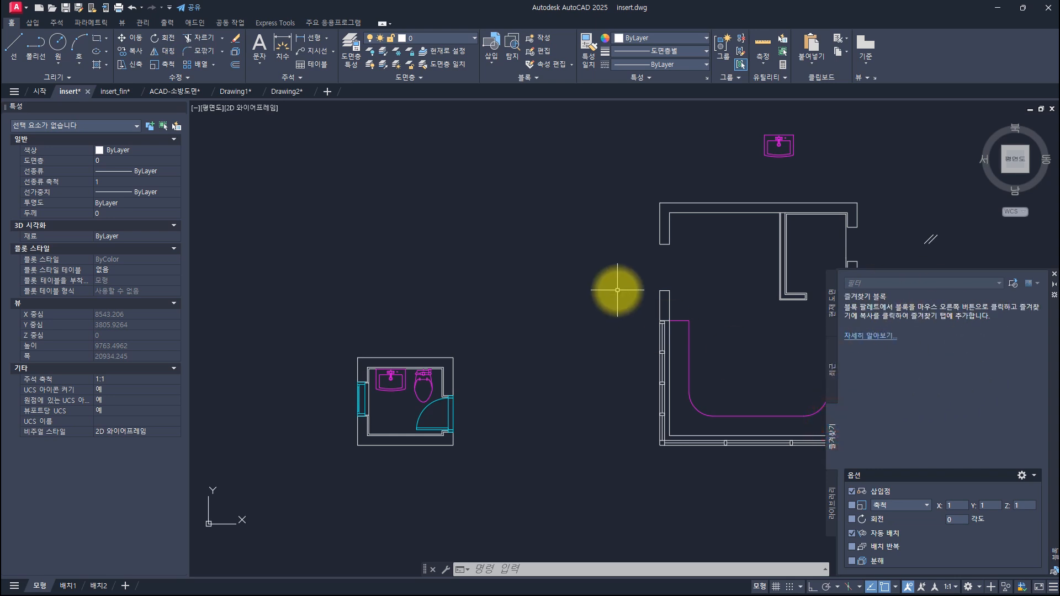
text(tp)
key(space)
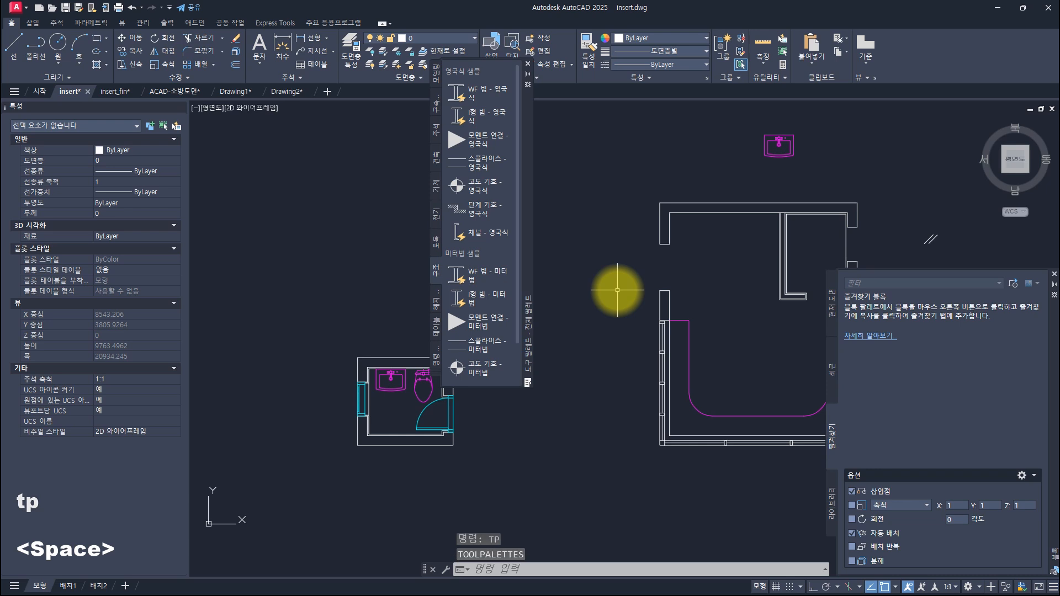
Step: Copy the 대변기 block from the current drawing's blocks to the favorites and show the favorite blocks
click(833, 304)
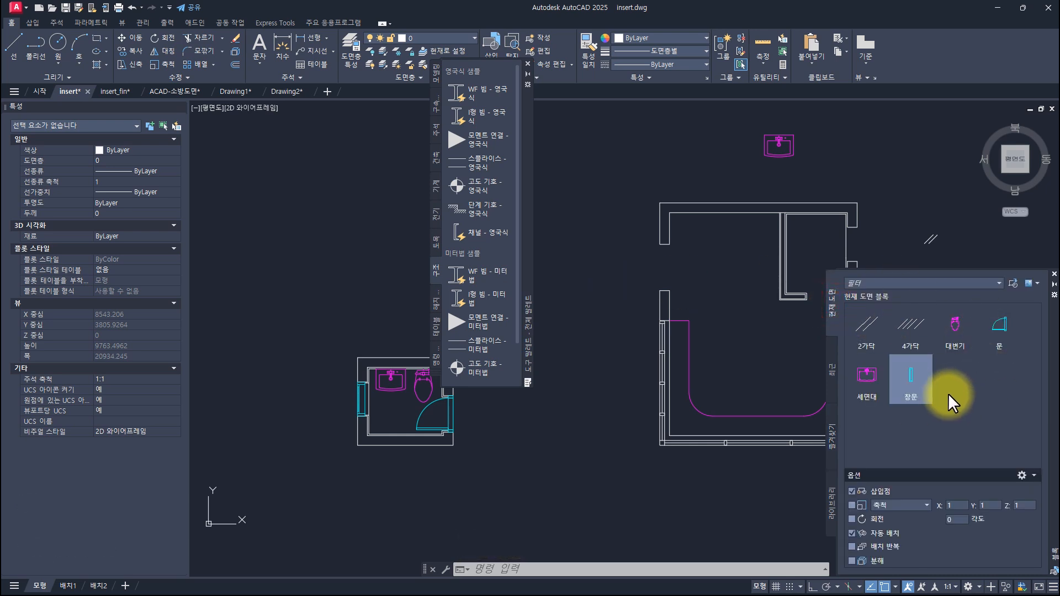
click(833, 422)
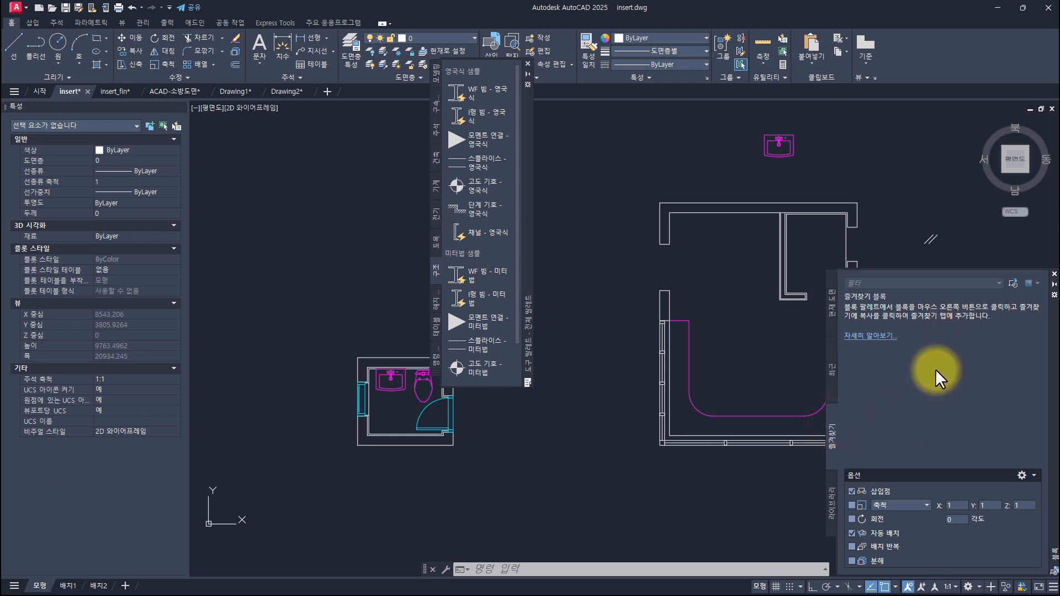
click(832, 300)
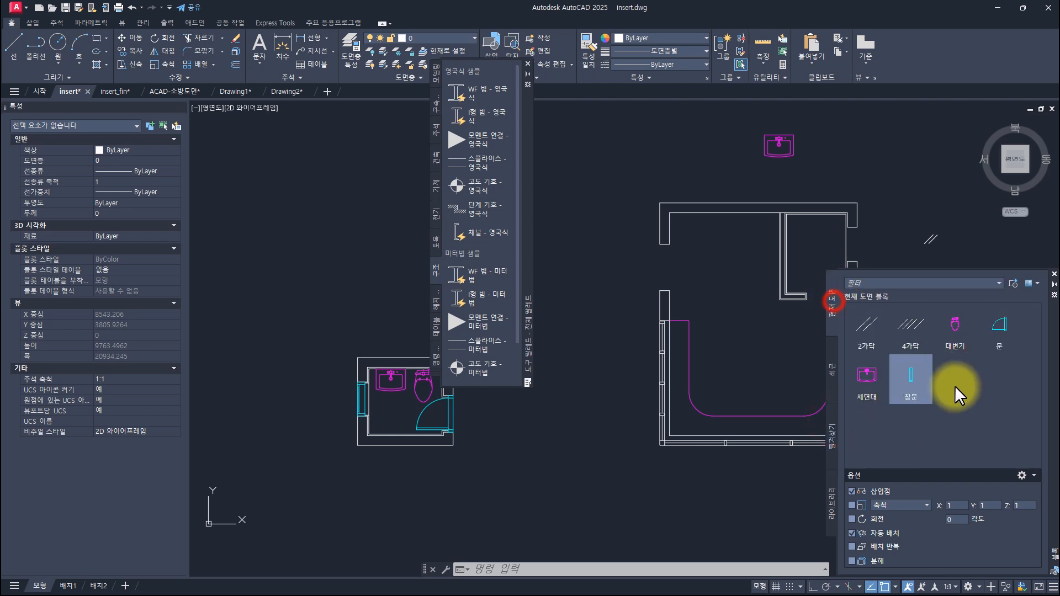
right_click(956, 319)
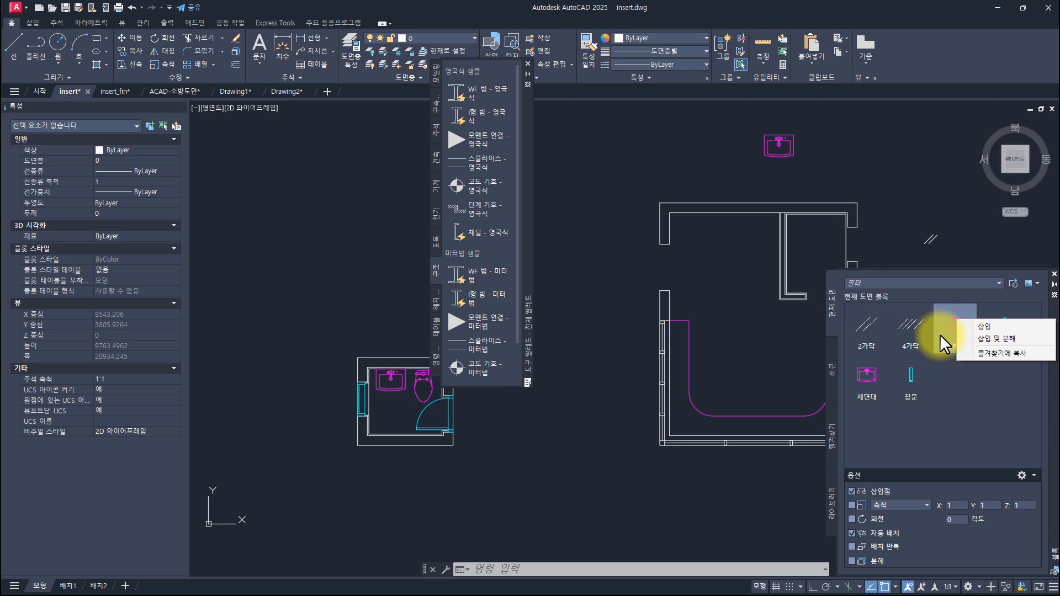
click(998, 353)
click(834, 424)
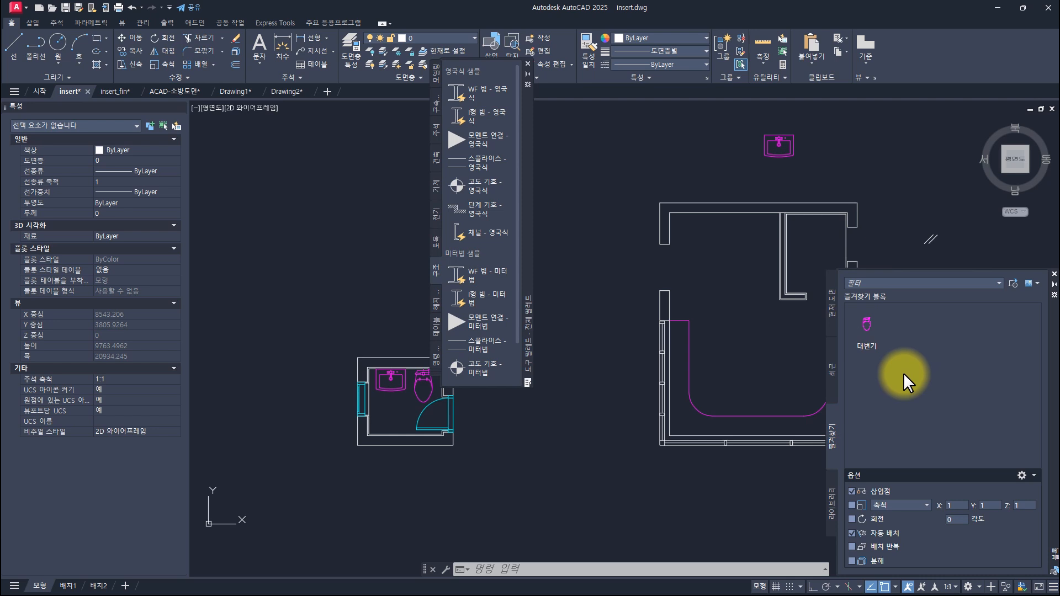
Step: Switch to the ACAD-소방도면 drawing, copy its 모터1 block to the favorites and show the favorite blocks
click(182, 91)
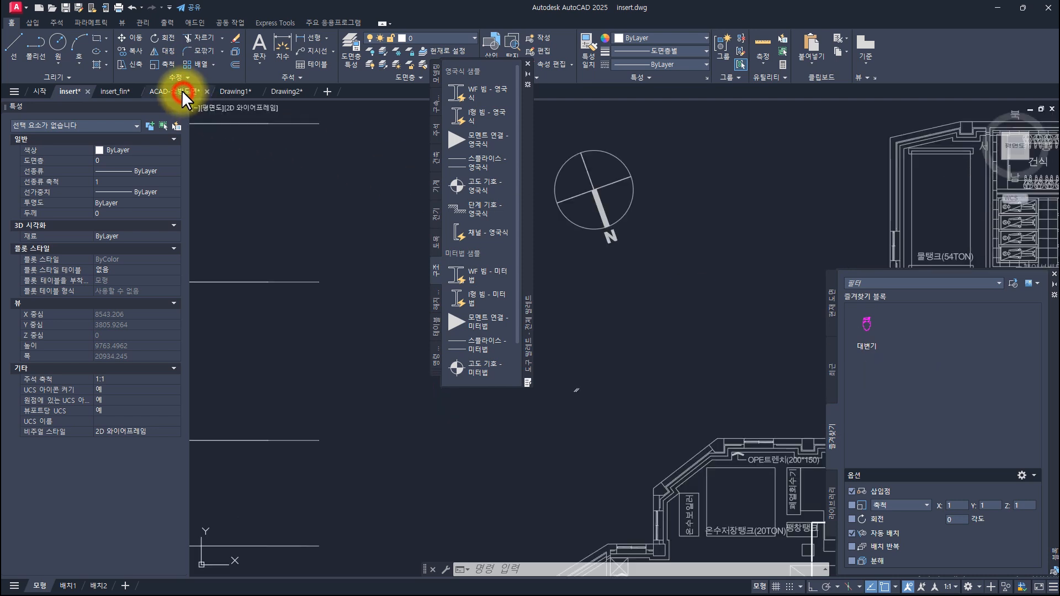
click(832, 300)
scroll(945, 378, down, 5)
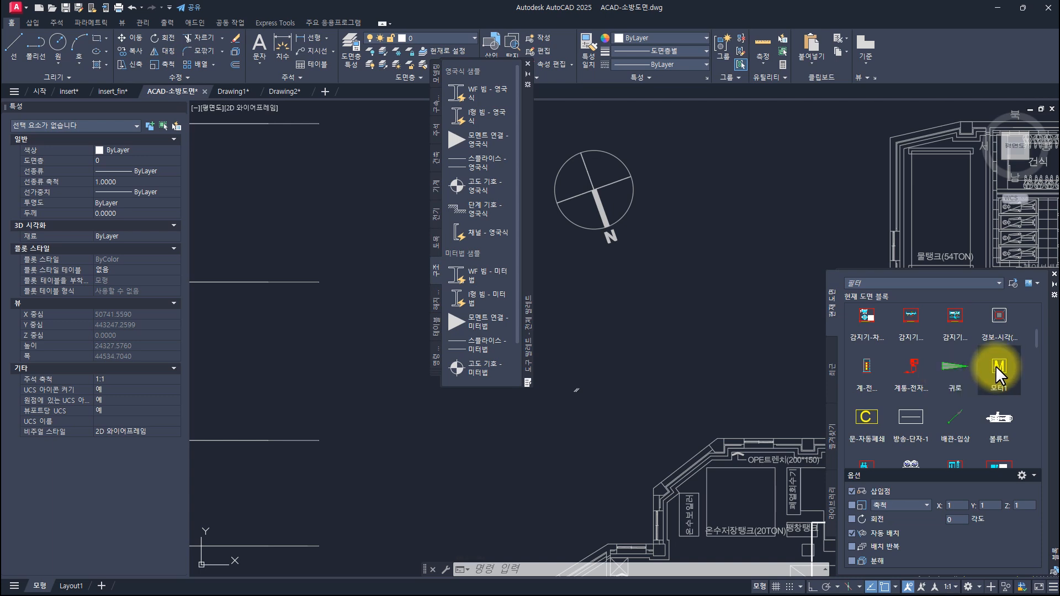
right_click(998, 374)
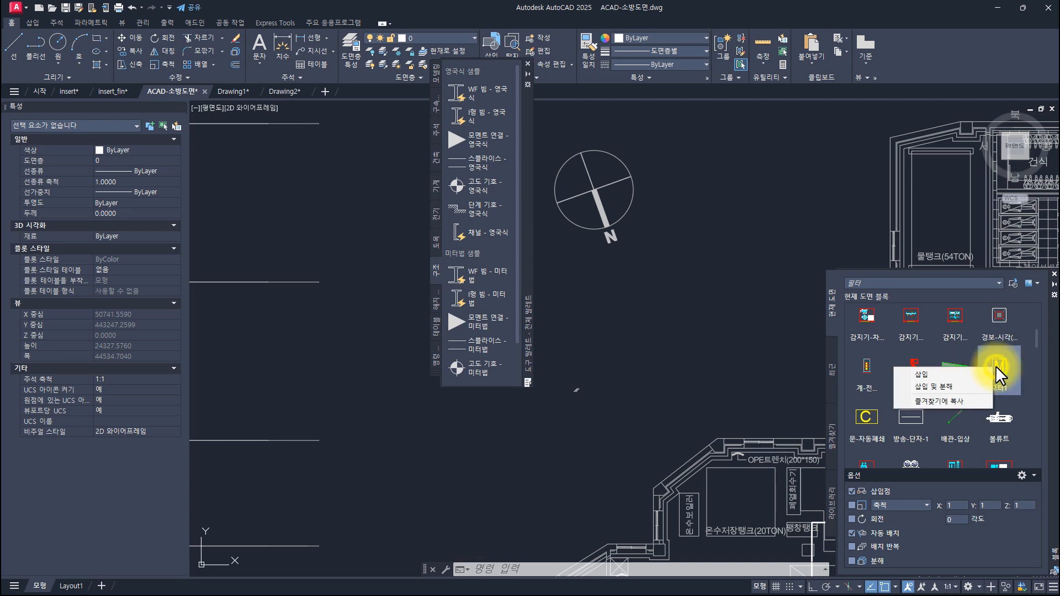
click(935, 401)
click(833, 437)
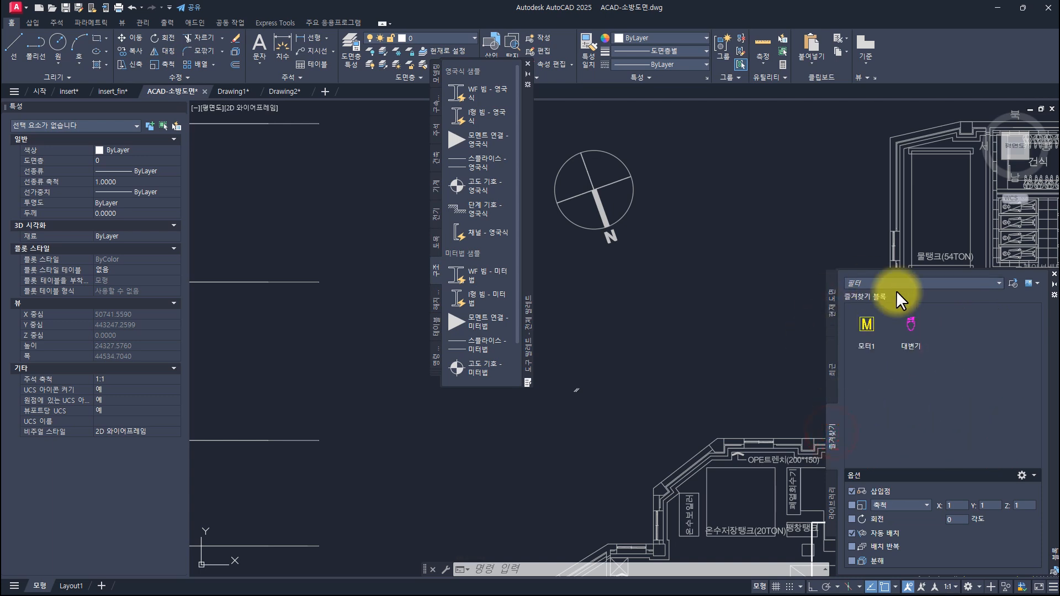
Step: Return to the insert drawing, place the favorite 모터1 block in the empty area between the plans, and close the tool palettes
click(69, 92)
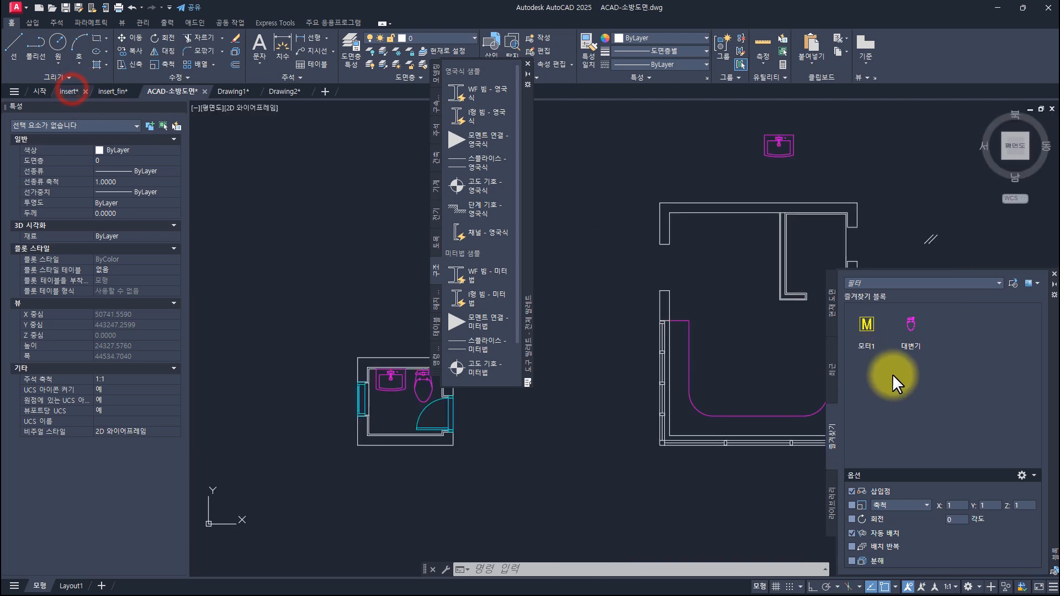
click(869, 325)
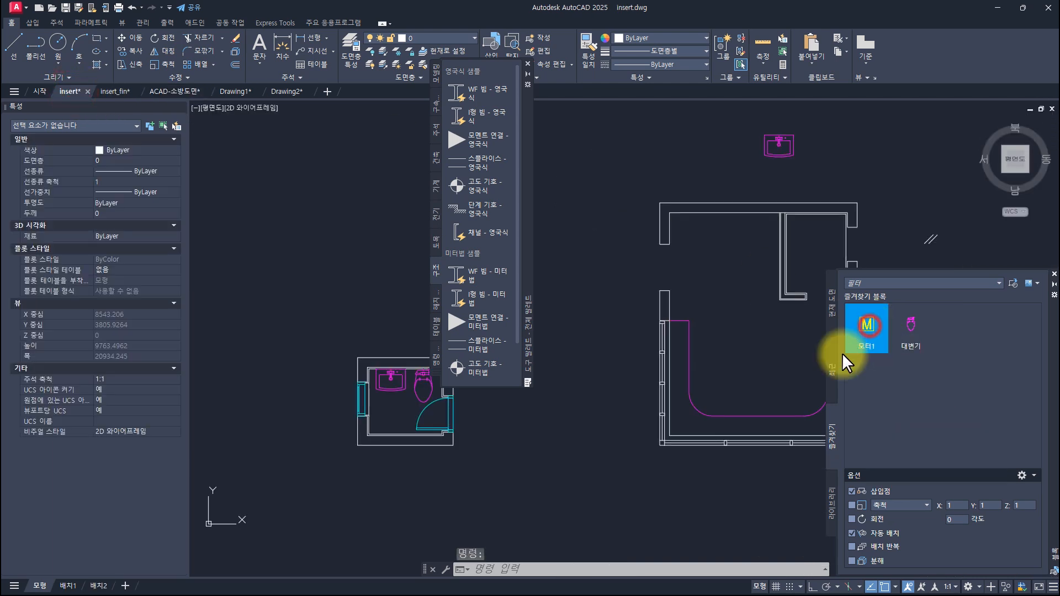
click(578, 237)
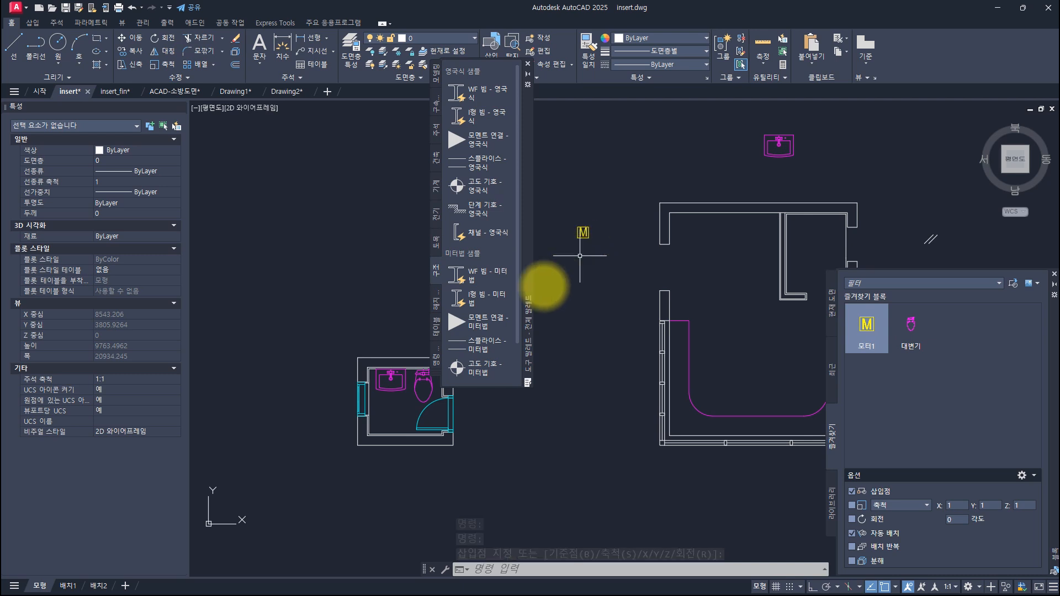
key(ctrl+3)
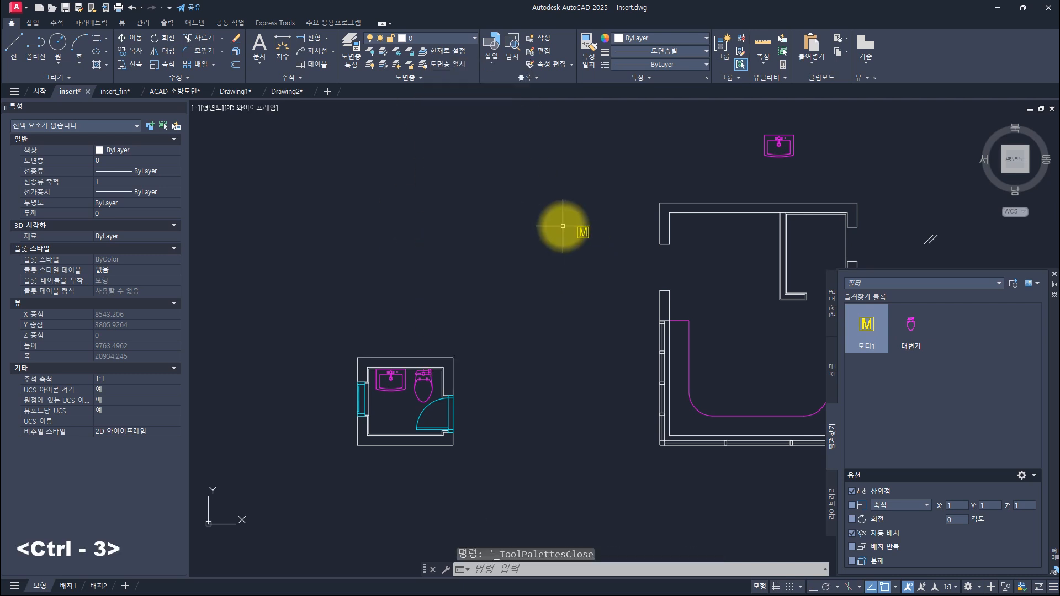
Step: Copy the 문 and 세면대 blocks from the current drawing's blocks to the favorites and show the favorite blocks
click(831, 424)
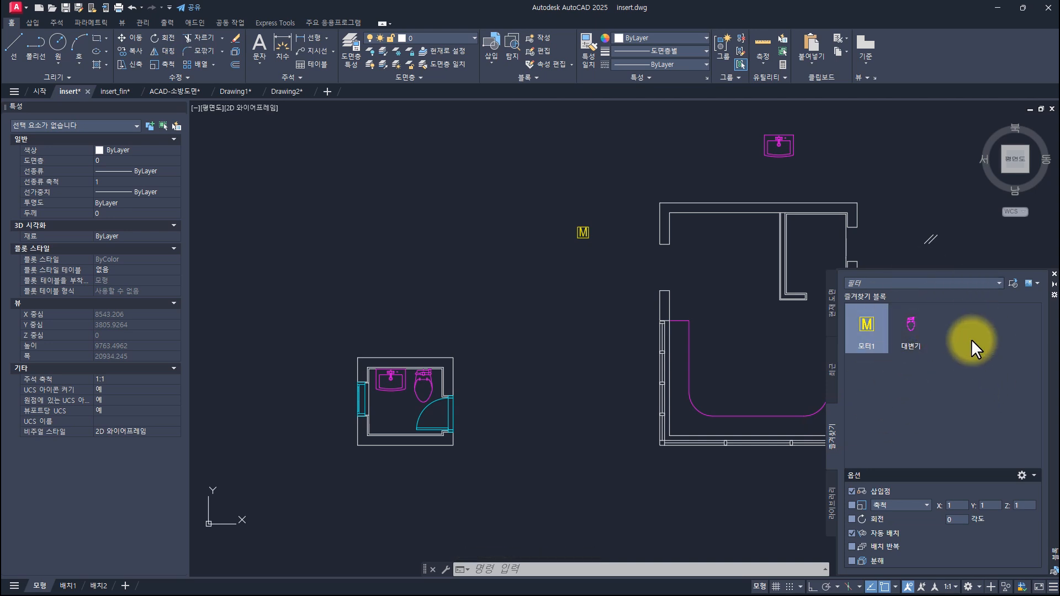
click(835, 305)
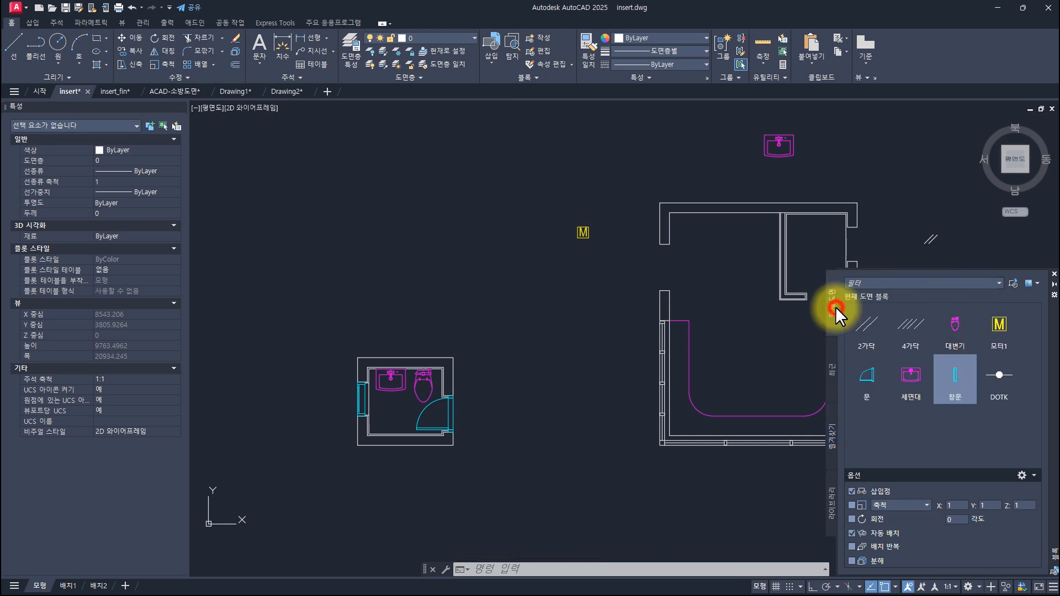
right_click(865, 382)
click(896, 415)
right_click(909, 387)
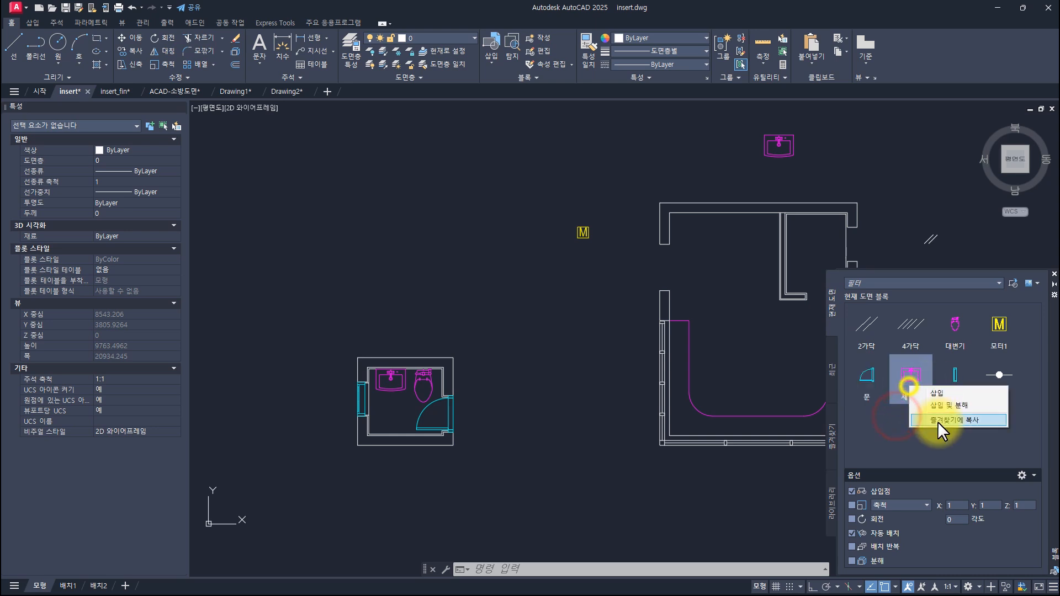
click(938, 420)
click(830, 433)
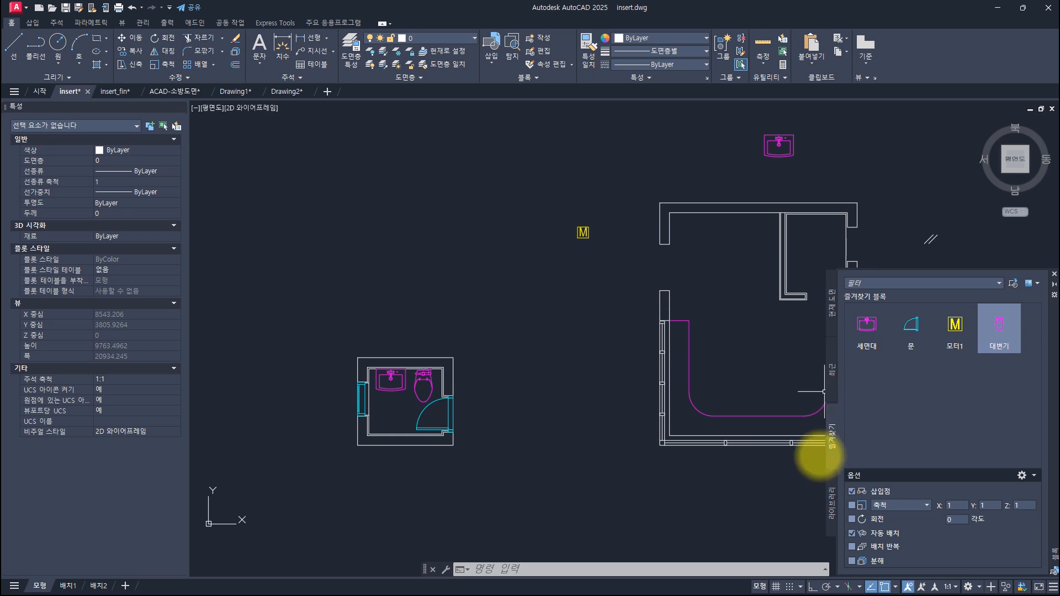
Step: Load the ACAD-소방도면 drawing from the 예제 파일 folder as the block library
click(833, 495)
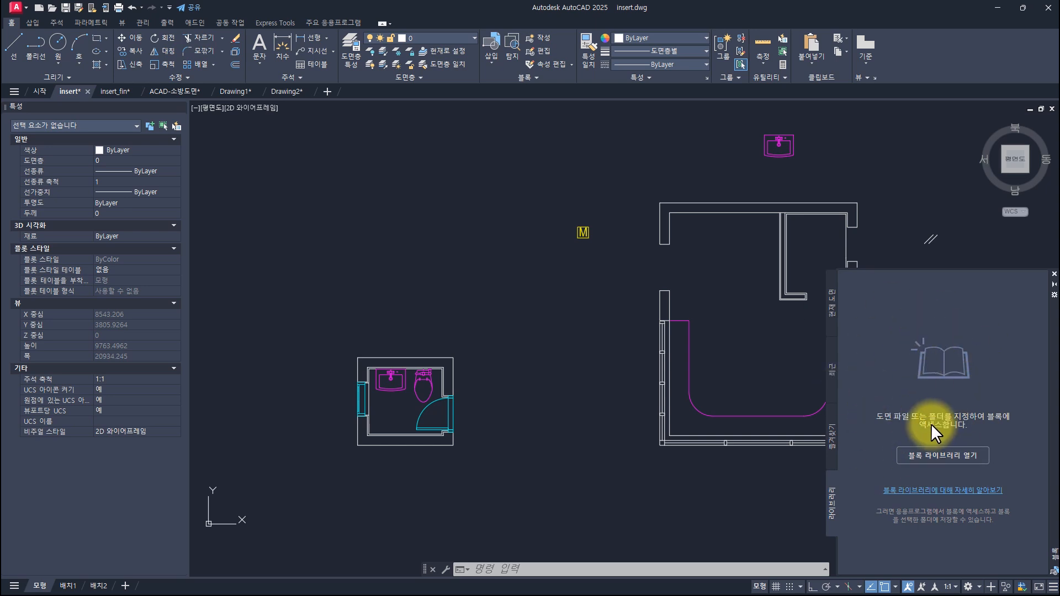
click(934, 456)
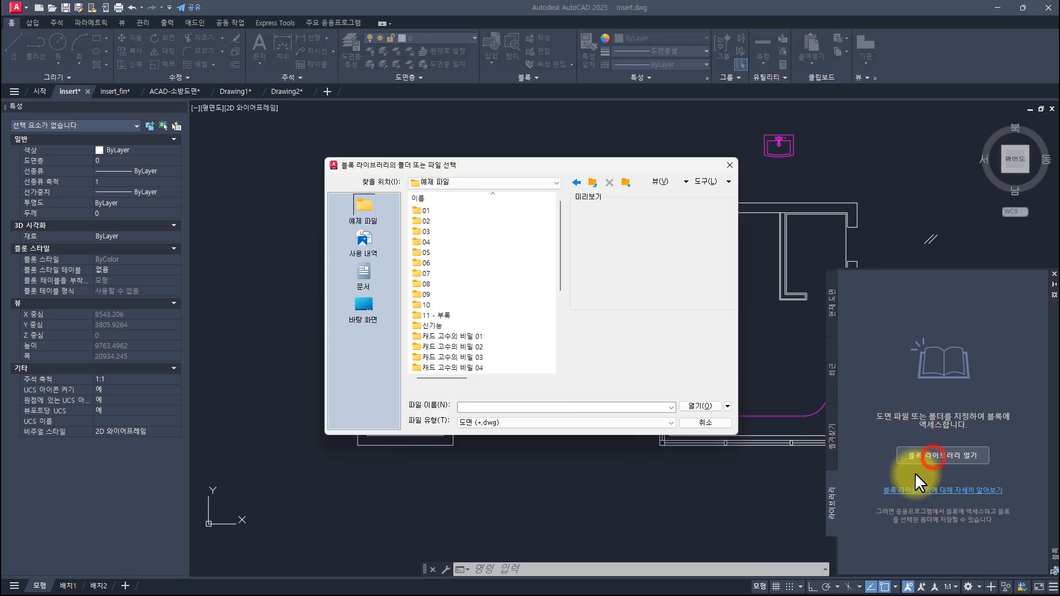
scroll(485, 298, down, 5)
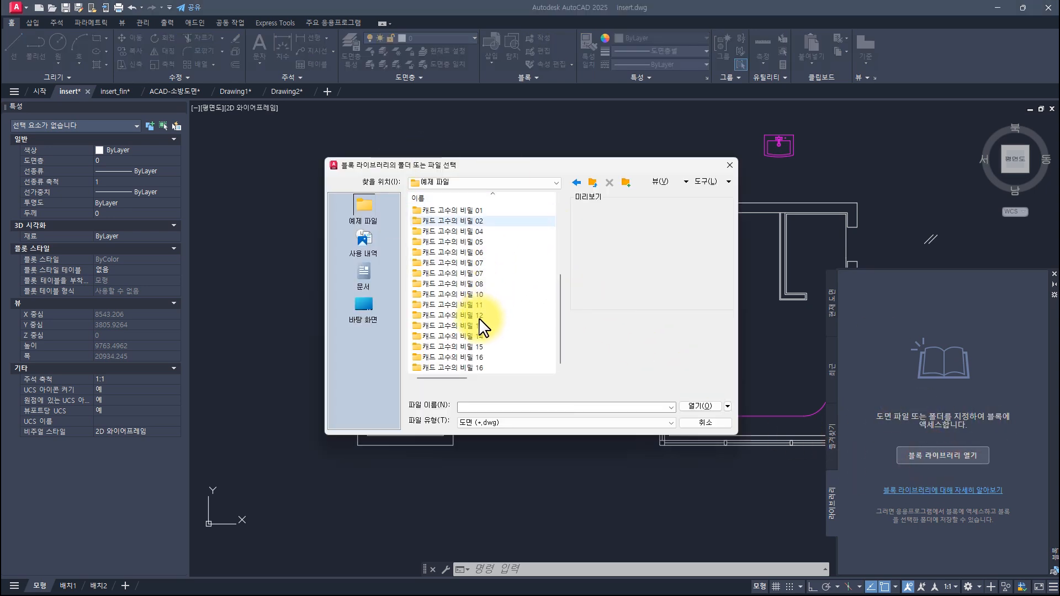
click(451, 295)
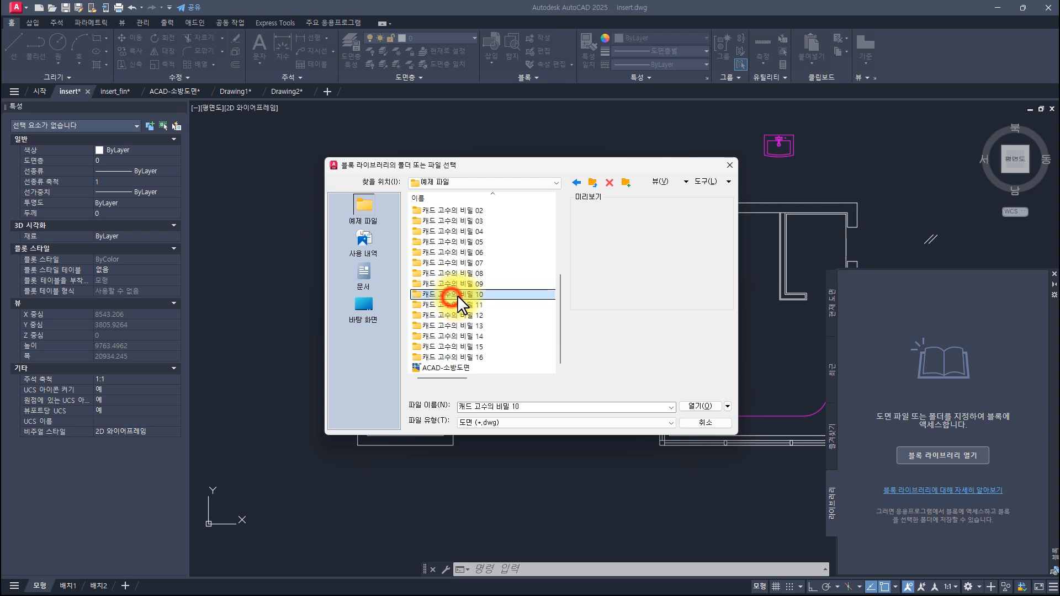
click(475, 368)
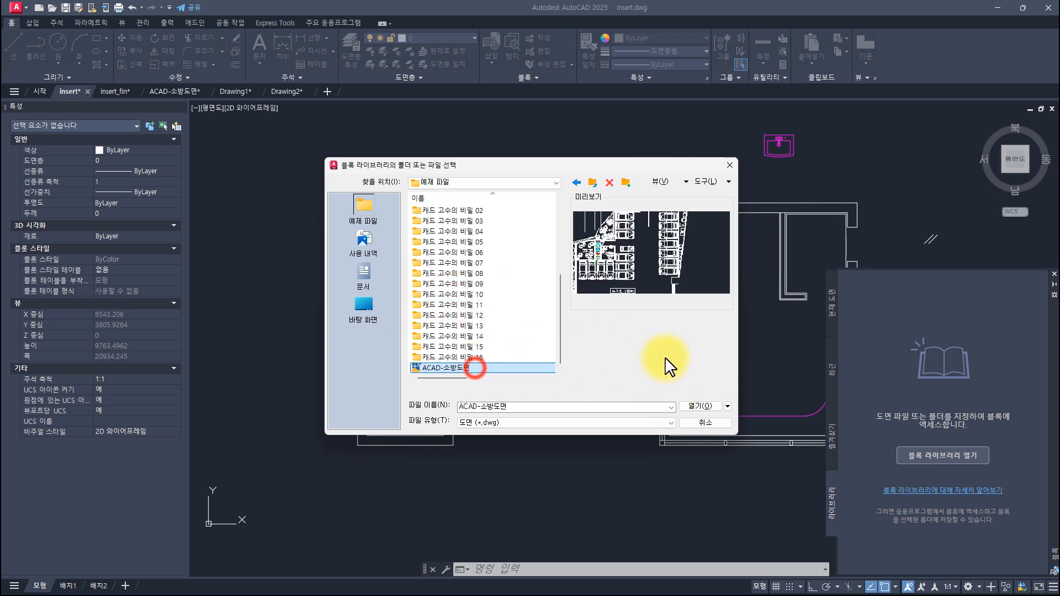
click(704, 405)
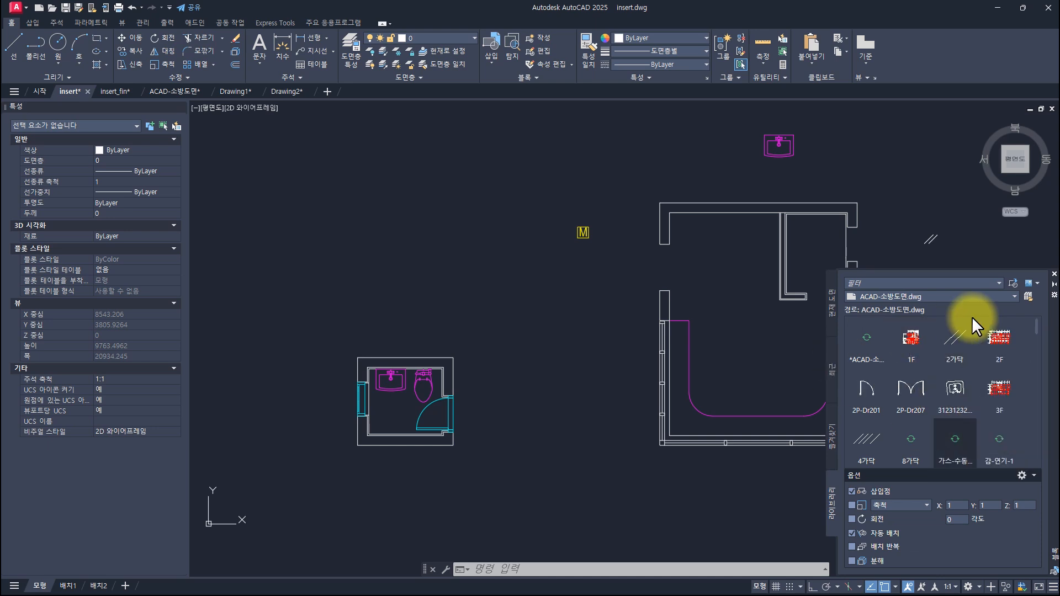
Step: Place the RM (가스-수동) and 감-연기-1 blocks from the ACAD-소방도면.dwg library in the empty area above the small bathroom plan
scroll(883, 381, down, 3)
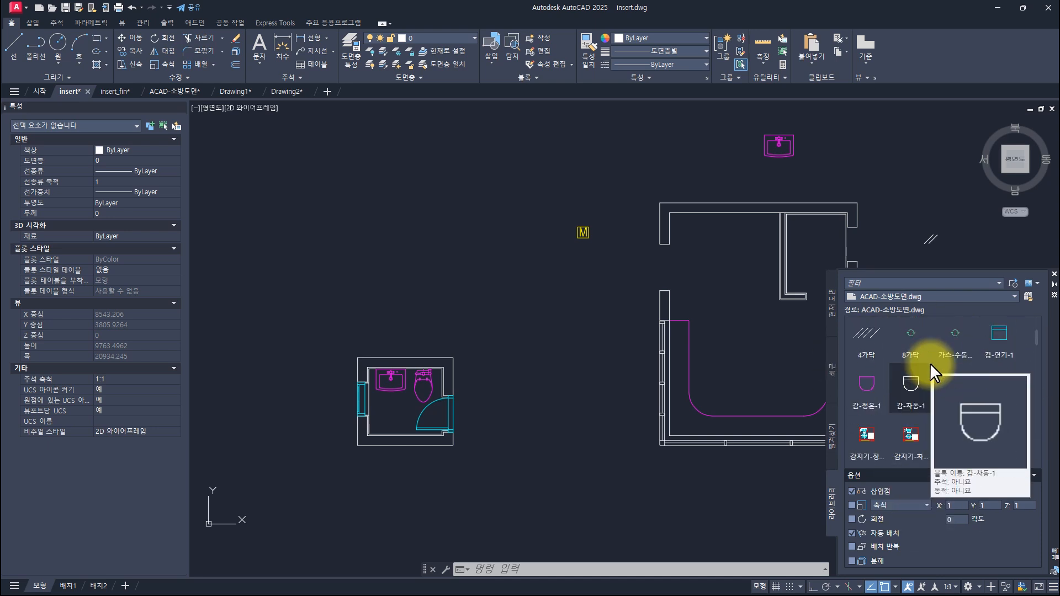
scroll(886, 344, up, 3)
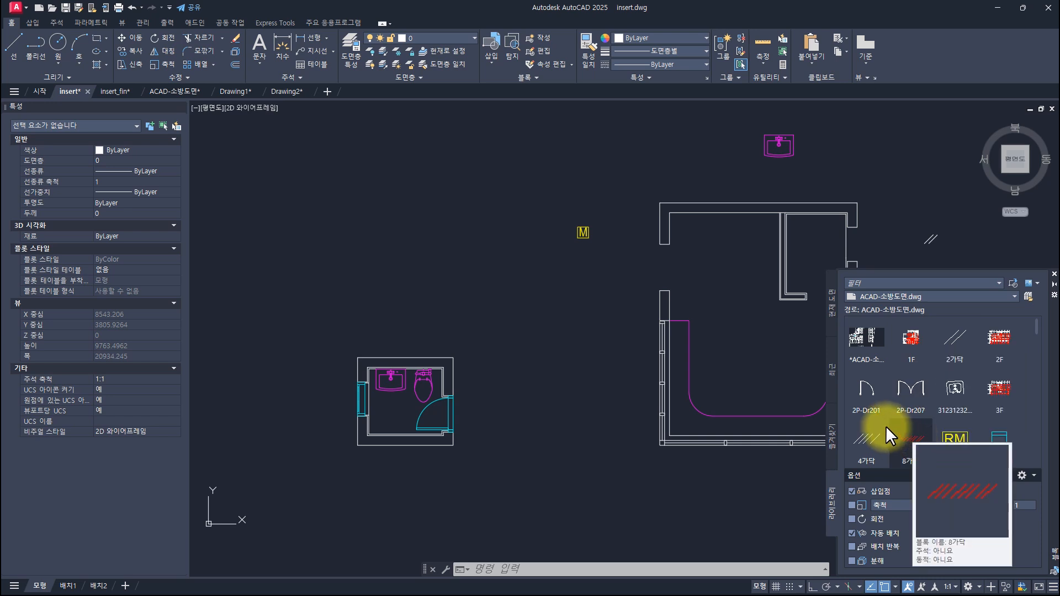
click(955, 433)
click(519, 257)
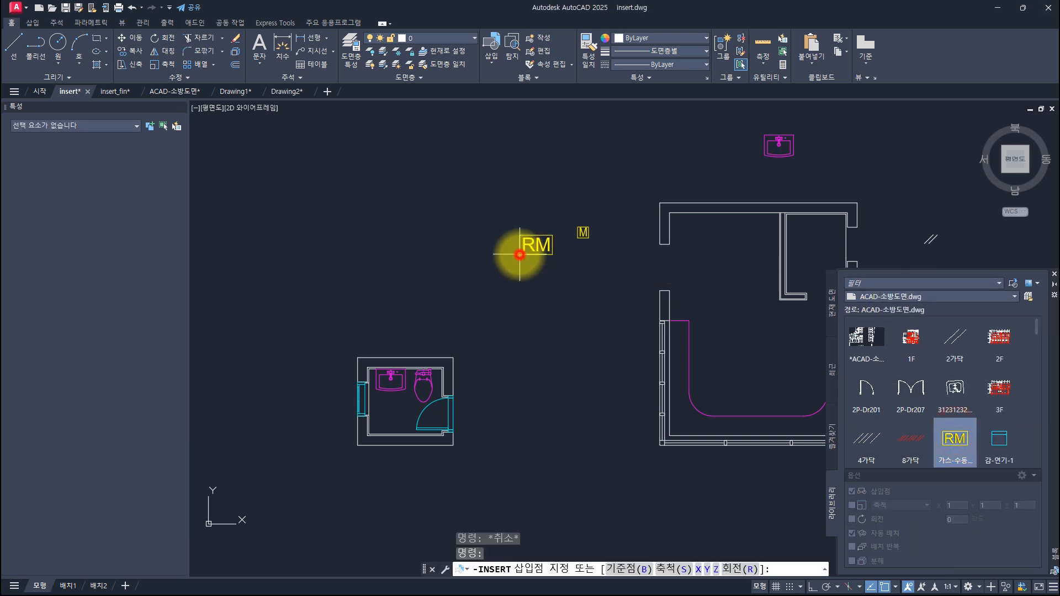
click(998, 441)
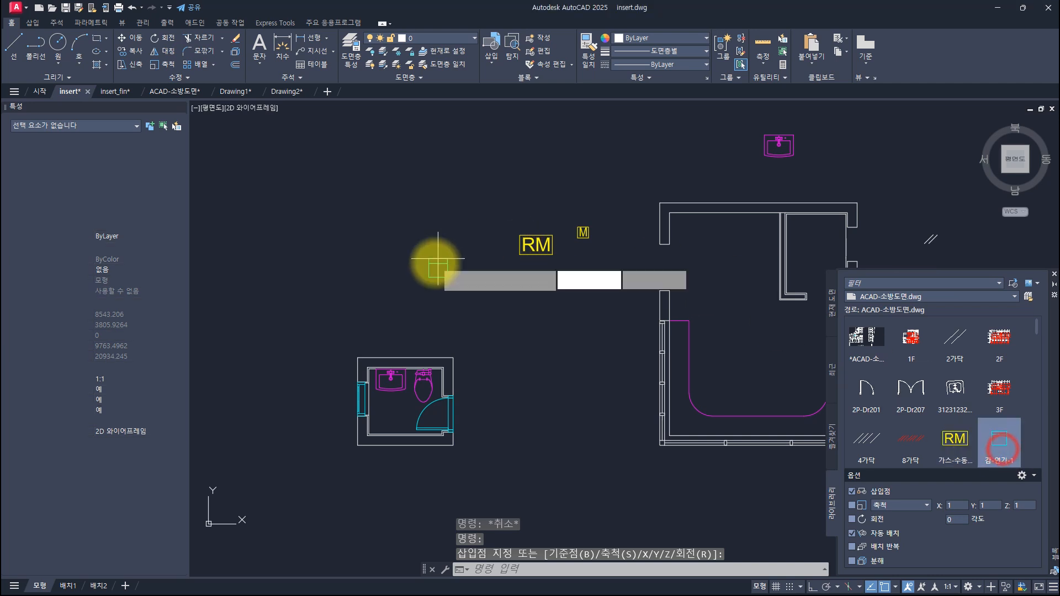
click(440, 251)
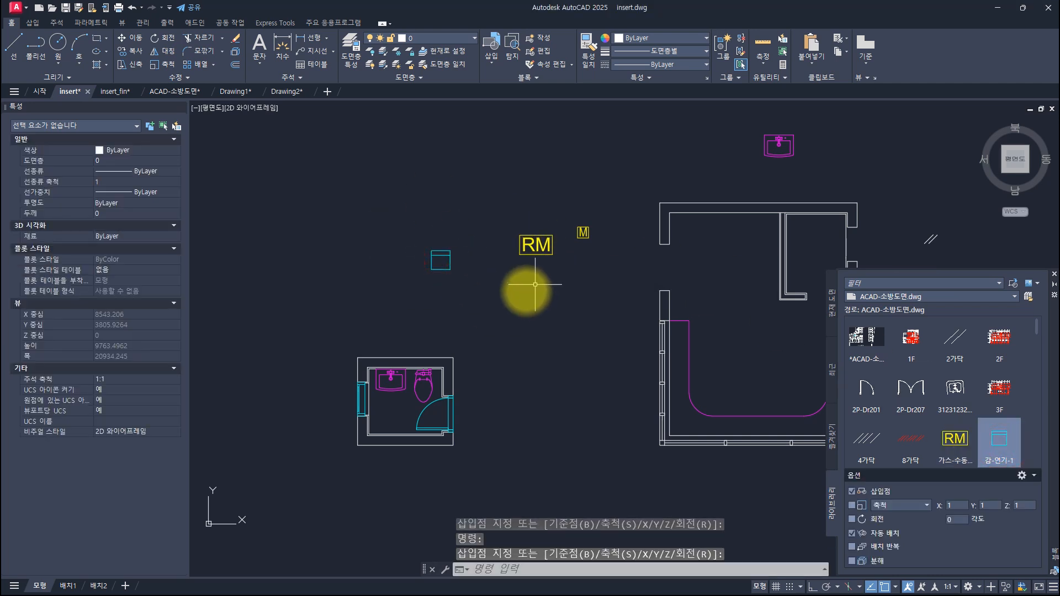
Step: Compare the current drawing's blocks with the favorite blocks and the ACAD-소방도면.dwg library in the Blocks palette
click(832, 299)
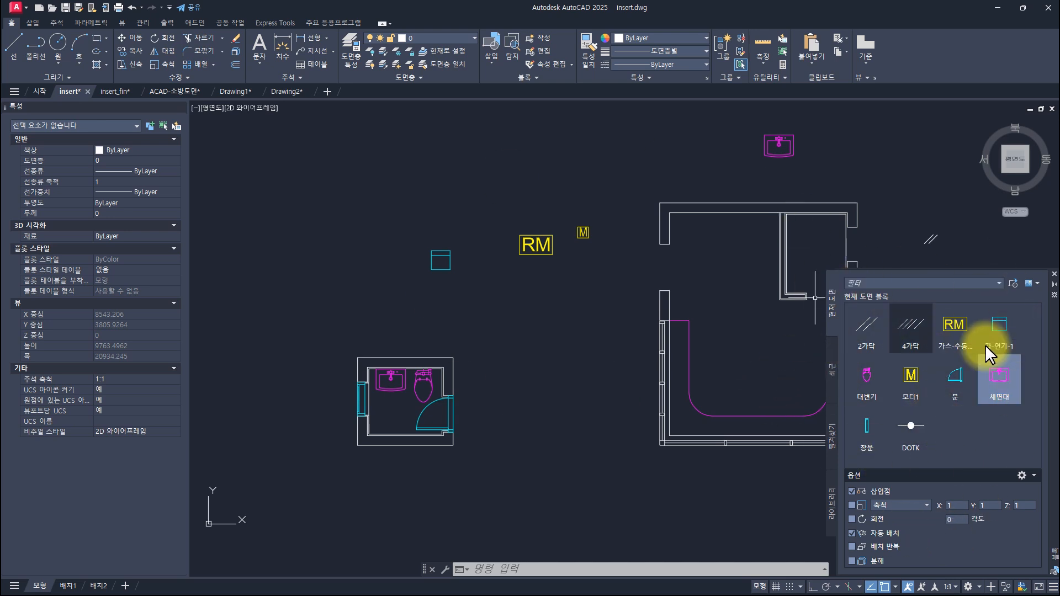
click(831, 444)
click(834, 499)
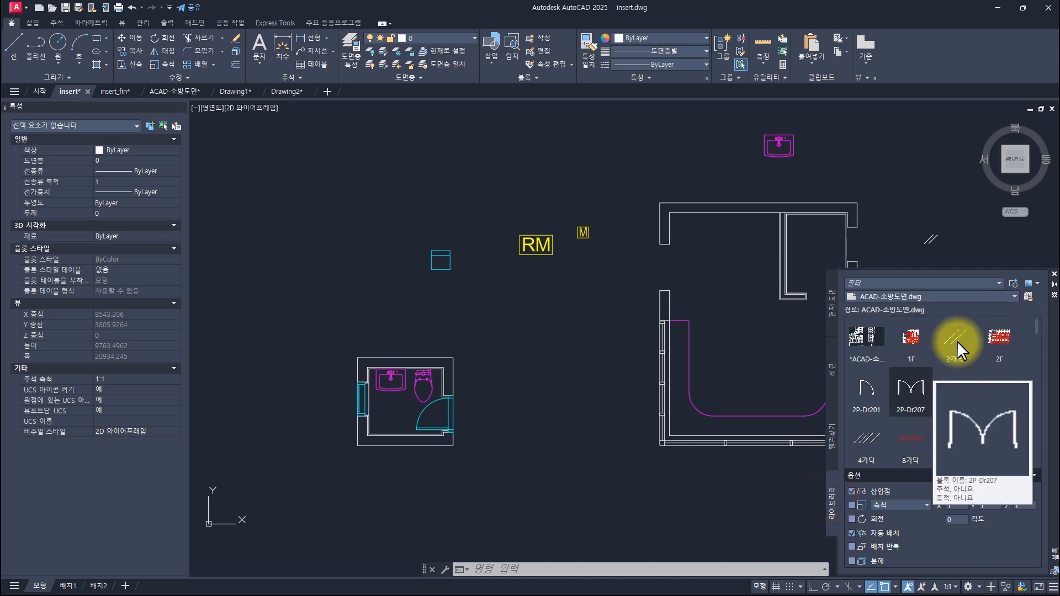
mouse_move(922, 386)
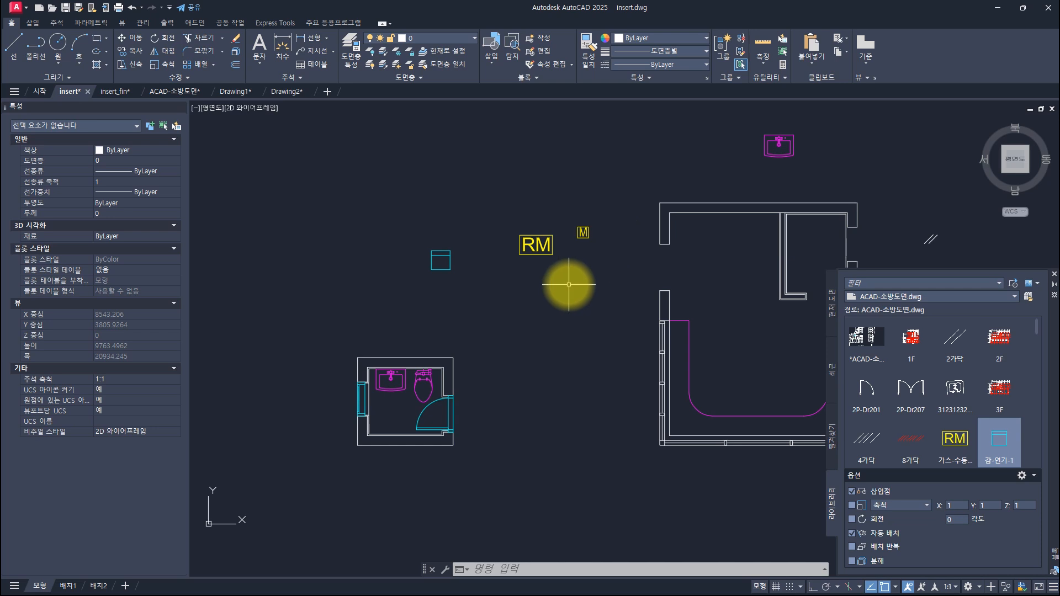
click(832, 299)
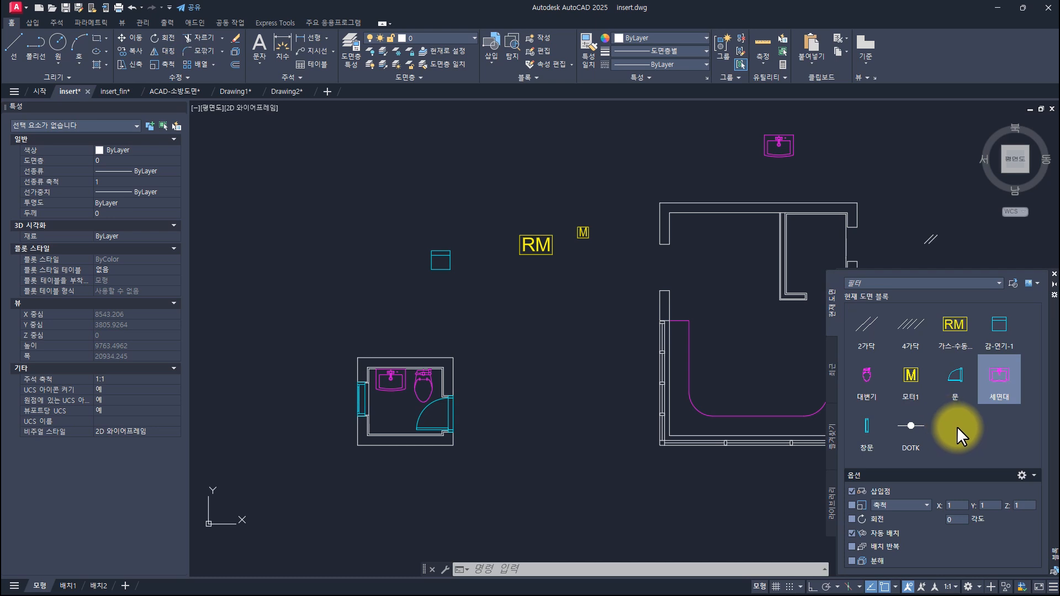
Step: Erase the trial 모터1, RM and 감-연기-1 blocks placed in the empty area above the small bathroom plan
click(578, 281)
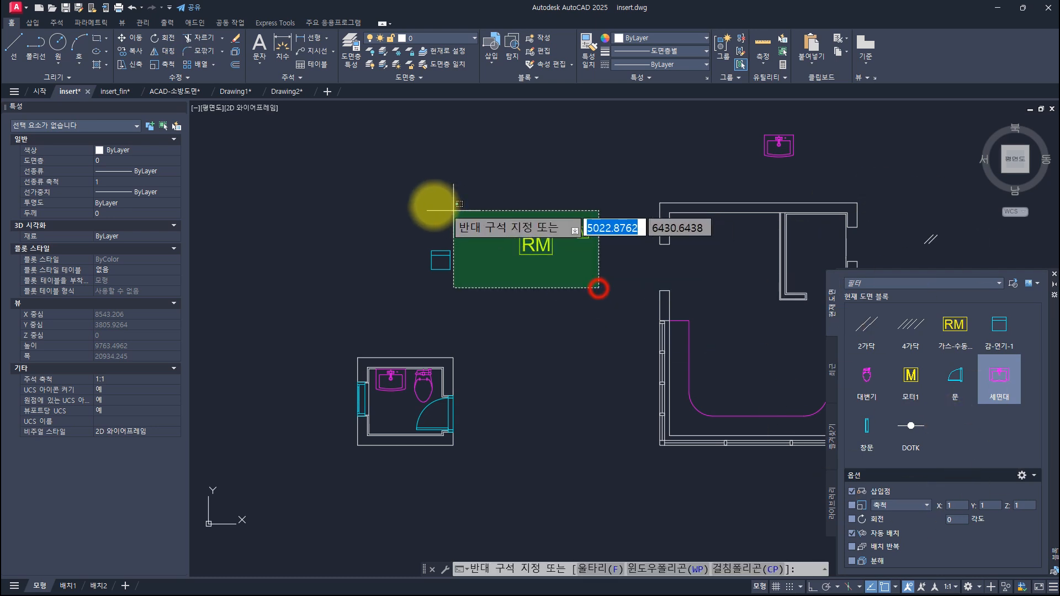
click(433, 203)
key(e)
key(space)
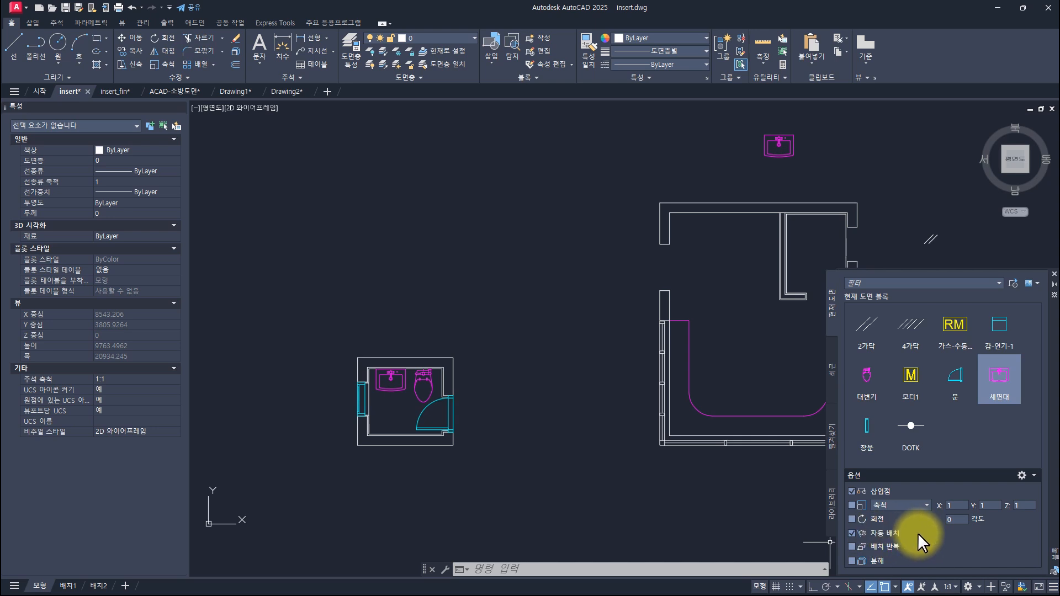
key(Escape)
key(Escape)
key(Escape)
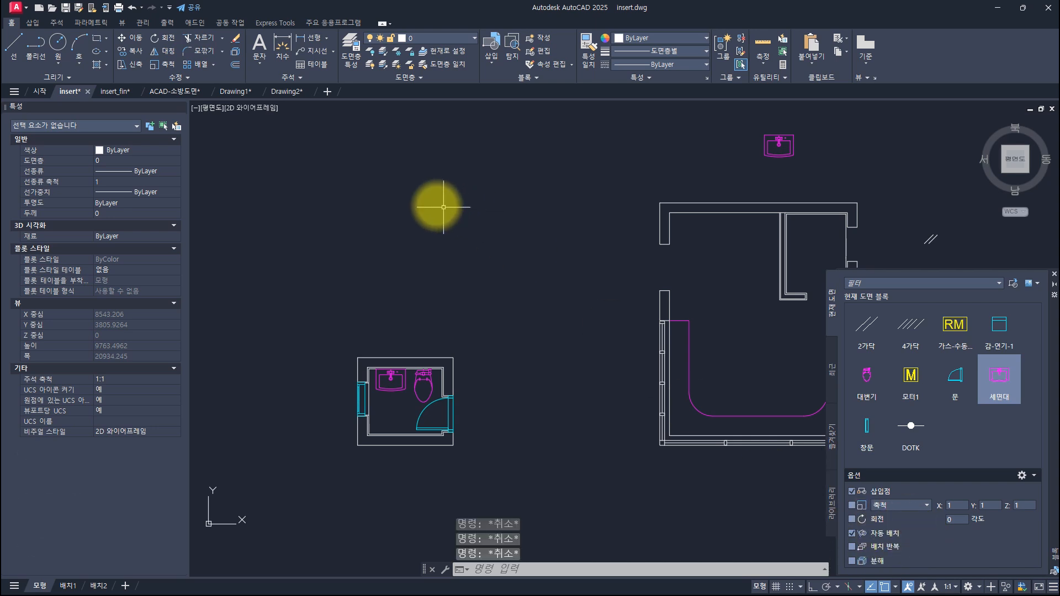
Step: Draw a rectangular cubicle in the empty area above the small bathroom plan and place the 대변기 block at its upper edge
text(rec)
key(space)
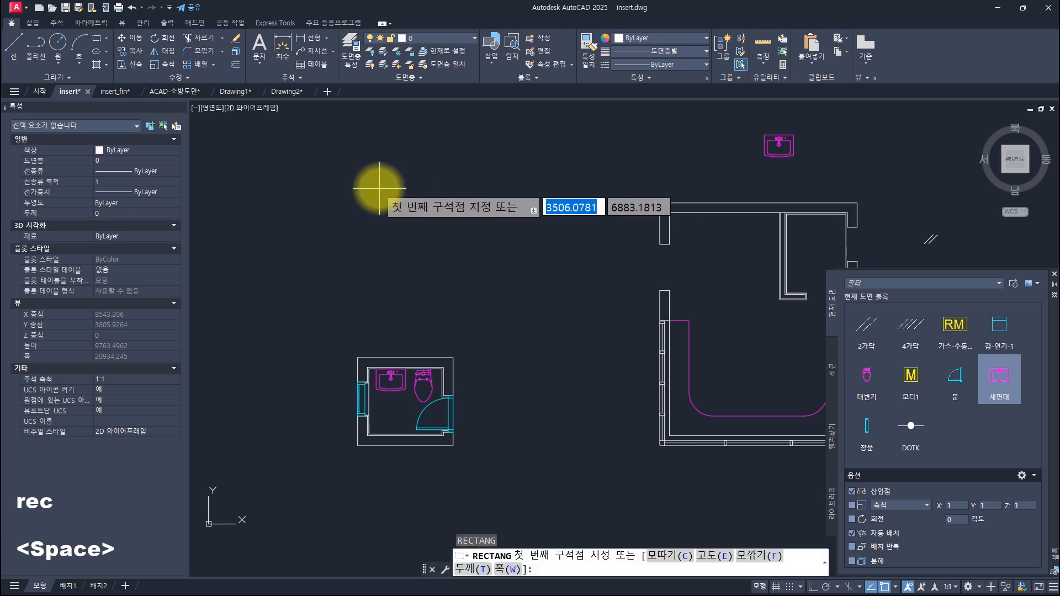
click(379, 188)
click(452, 278)
click(868, 378)
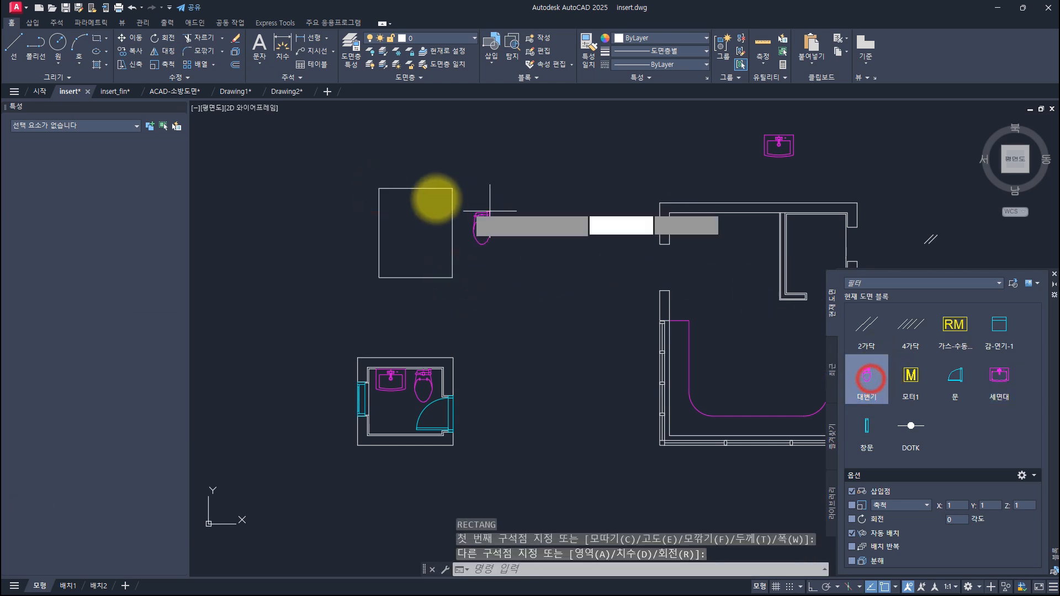
click(422, 189)
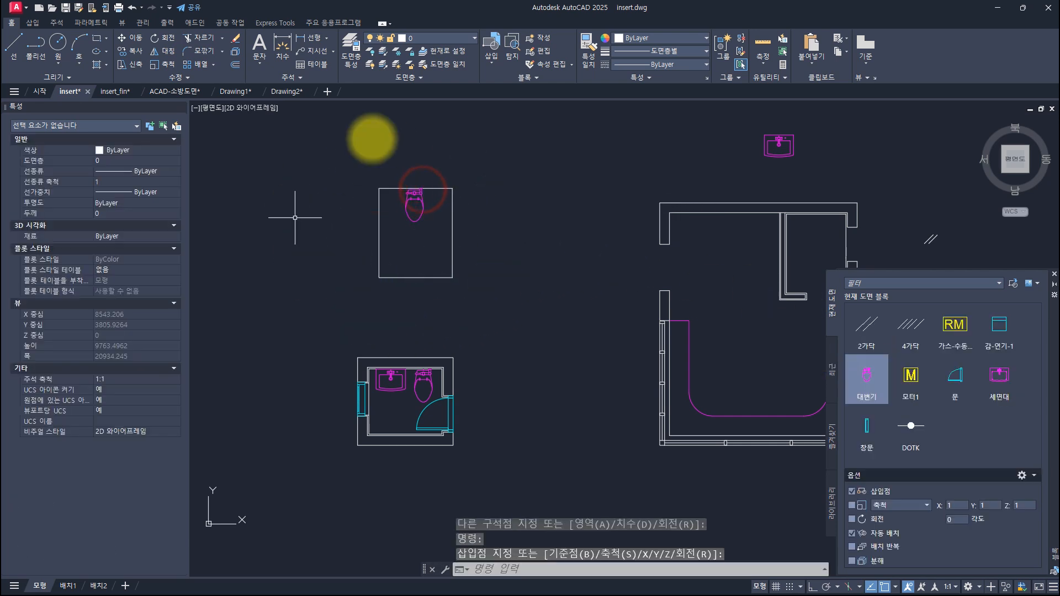
Step: Copy the cubicle with its toilet three times to the right, edge to edge, from its upper-left corner
click(520, 319)
click(330, 164)
text(cp)
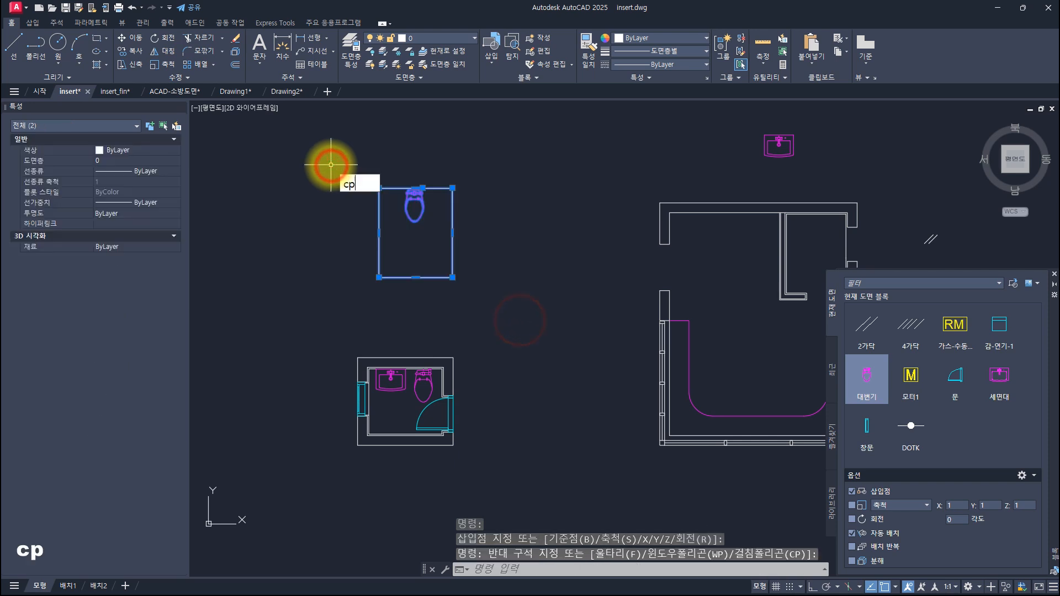
key(space)
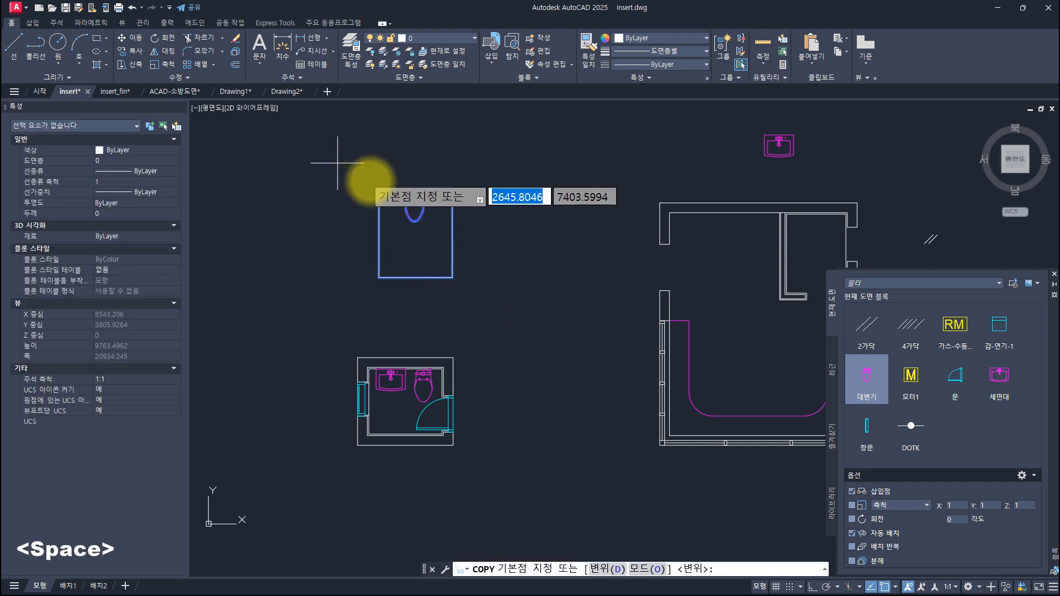
click(379, 187)
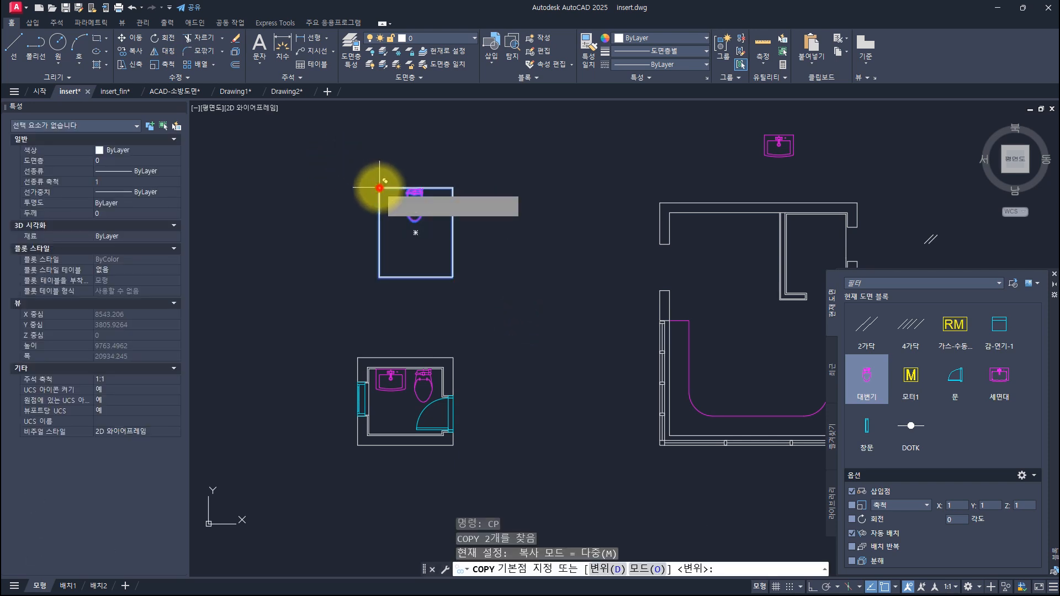
click(452, 187)
click(525, 188)
click(599, 188)
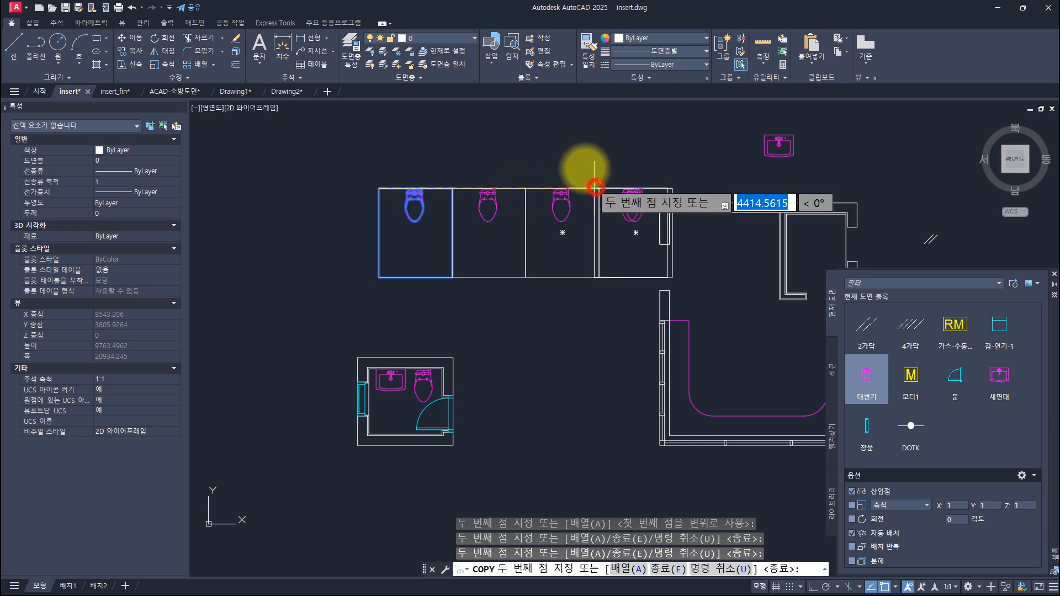
key(space)
Step: Replace the third cubicle's toilet by erasing it and inserting the 대변기 block from the current drawing's blocks
click(561, 237)
click(549, 206)
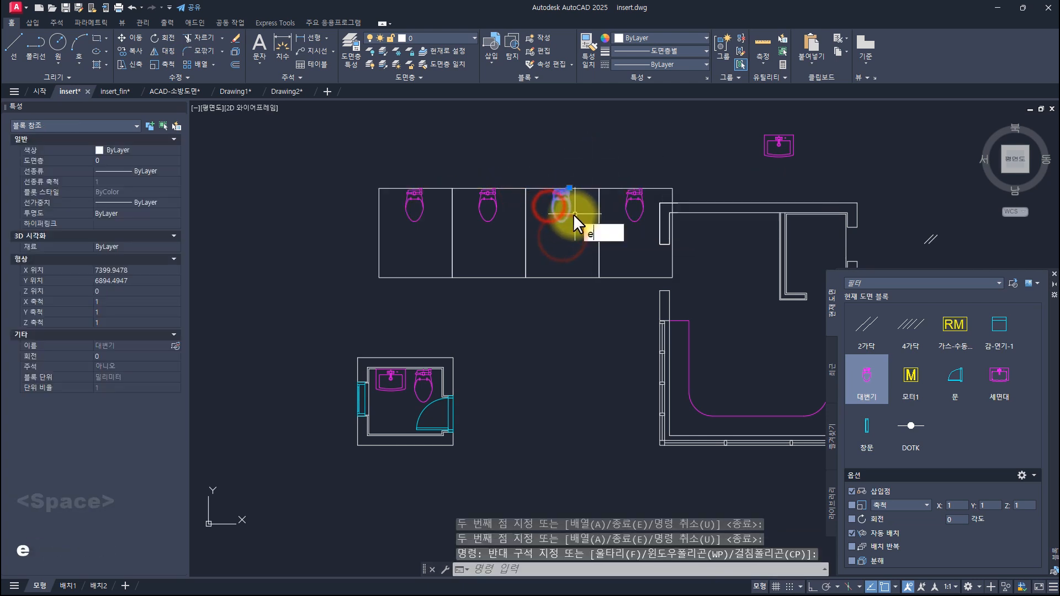
text(e)
key(space)
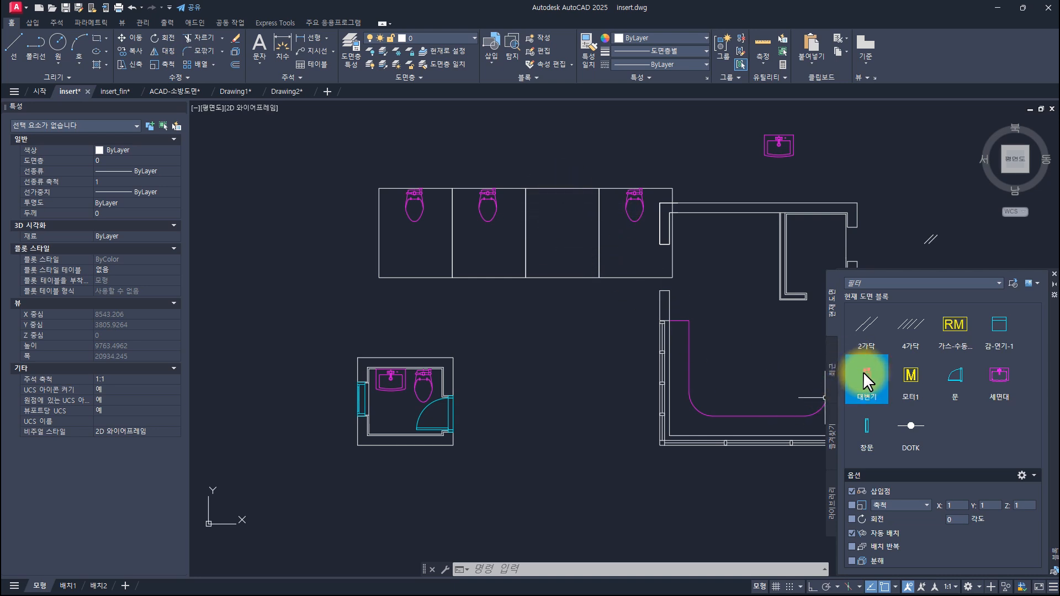
drag(864, 378, 701, 418)
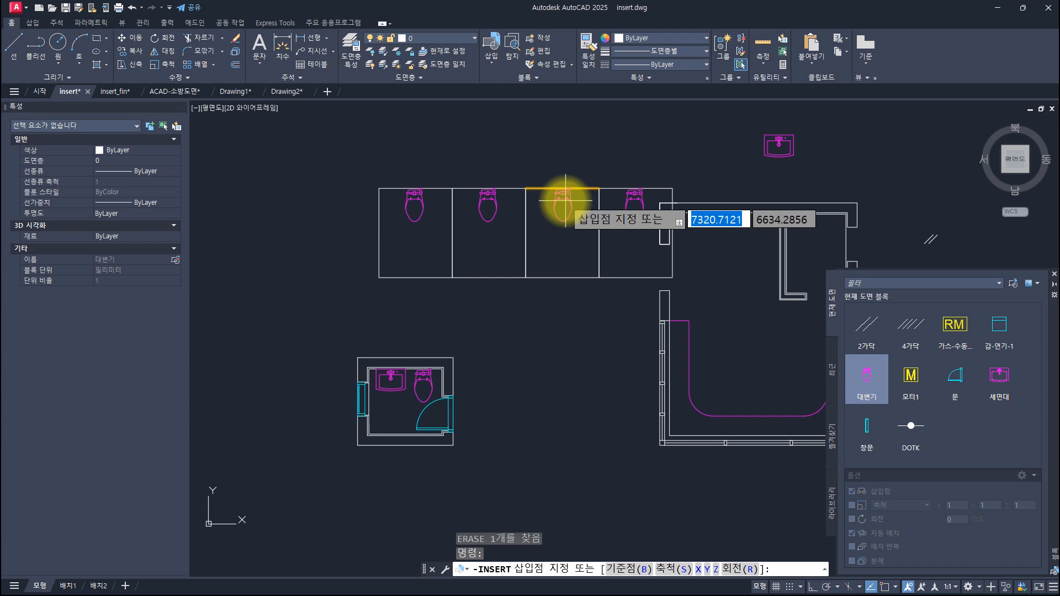
click(564, 201)
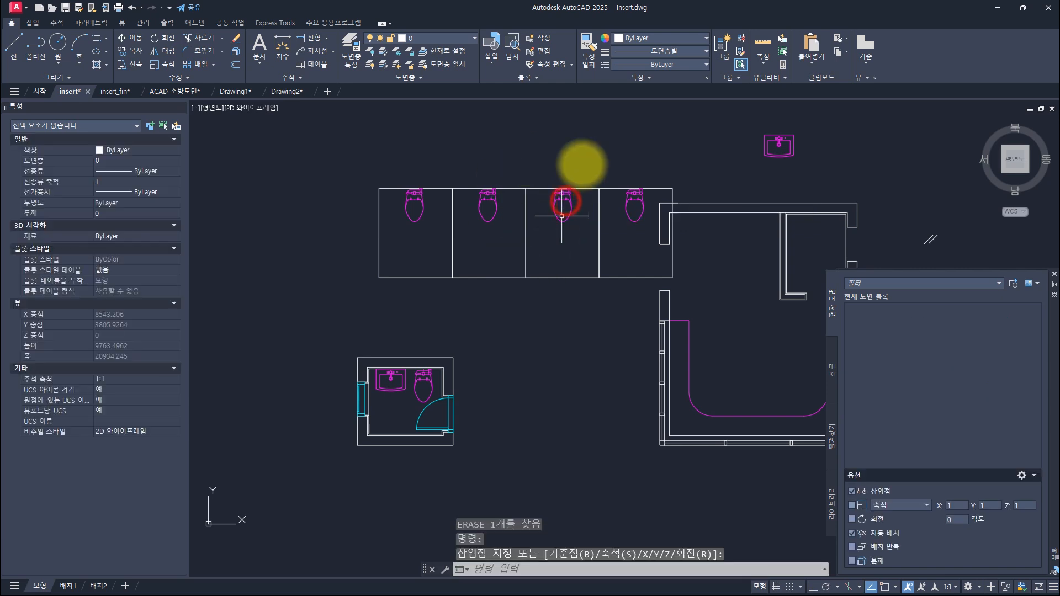
Step: Erase the whole row of four trial cubicles with their toilets above the small bathroom plan
click(625, 305)
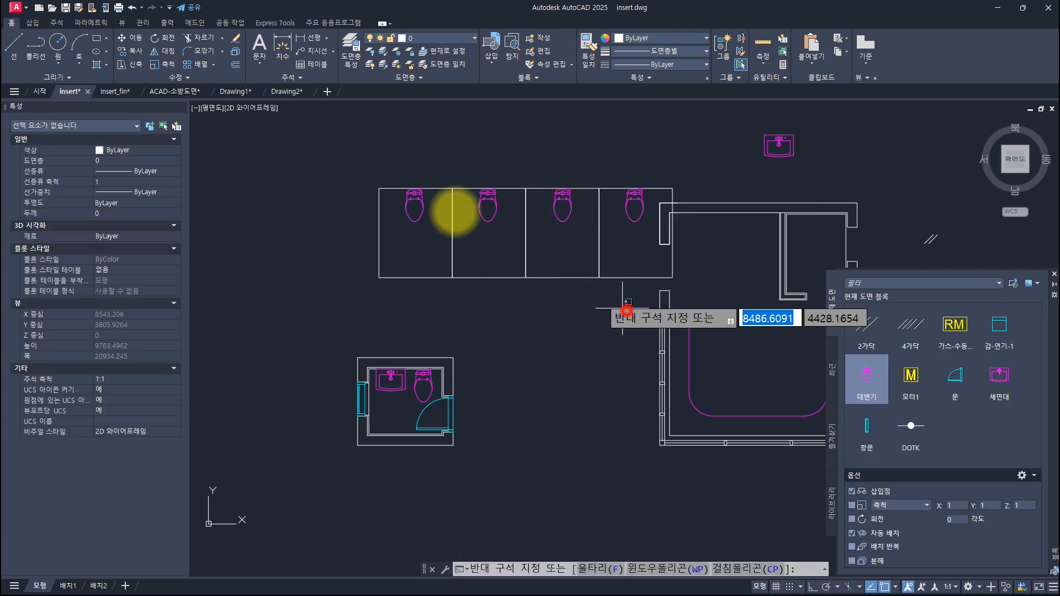
click(350, 163)
key(Delete)
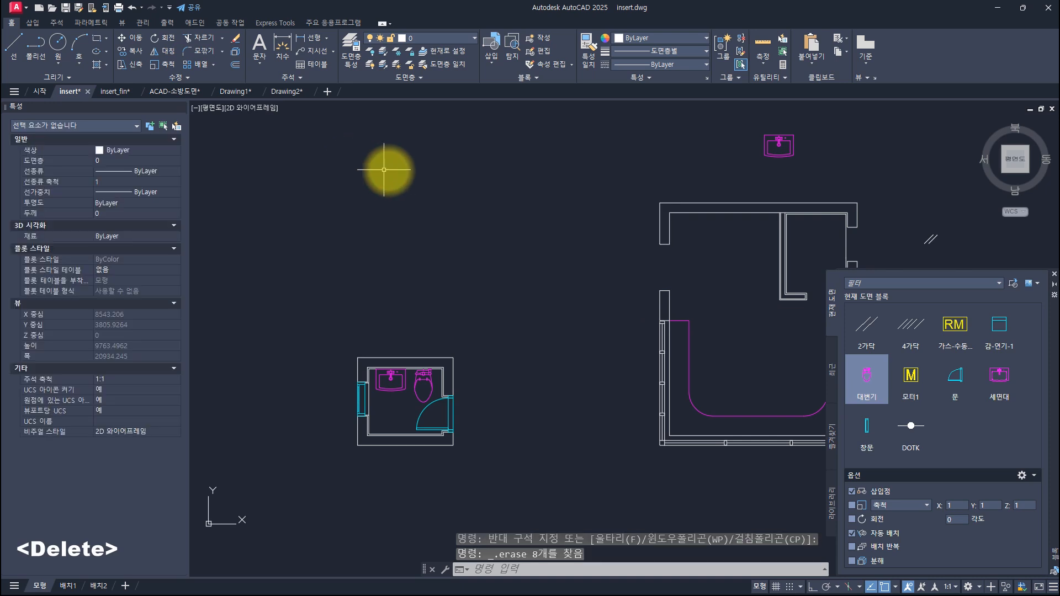
Step: Erase the loose washbasin block above the large floor plan and the 2가닥 block to its right
middle_drag(522, 257, 484, 259)
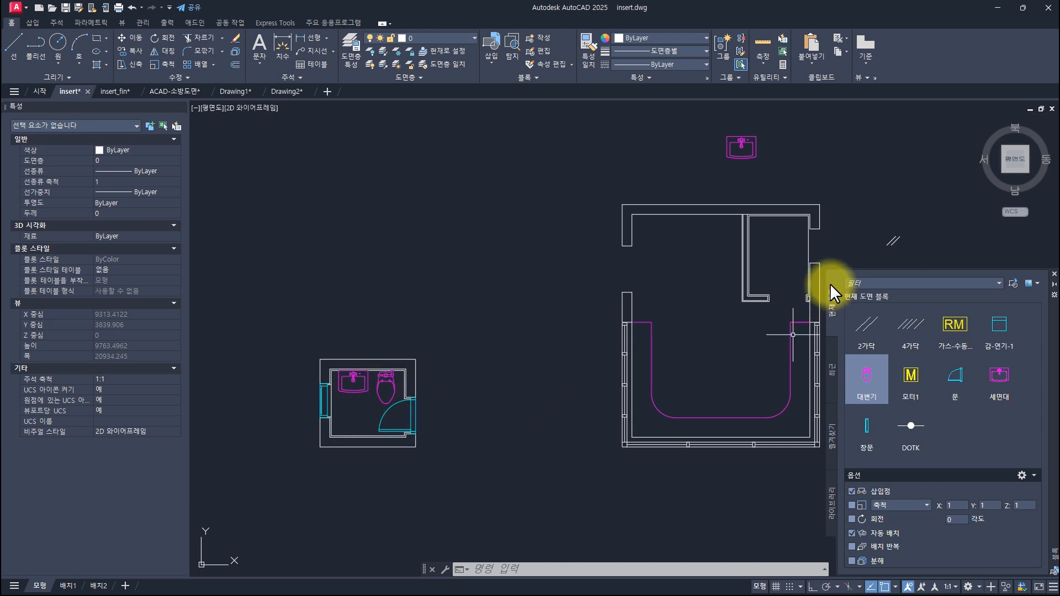
middle_drag(675, 260, 586, 262)
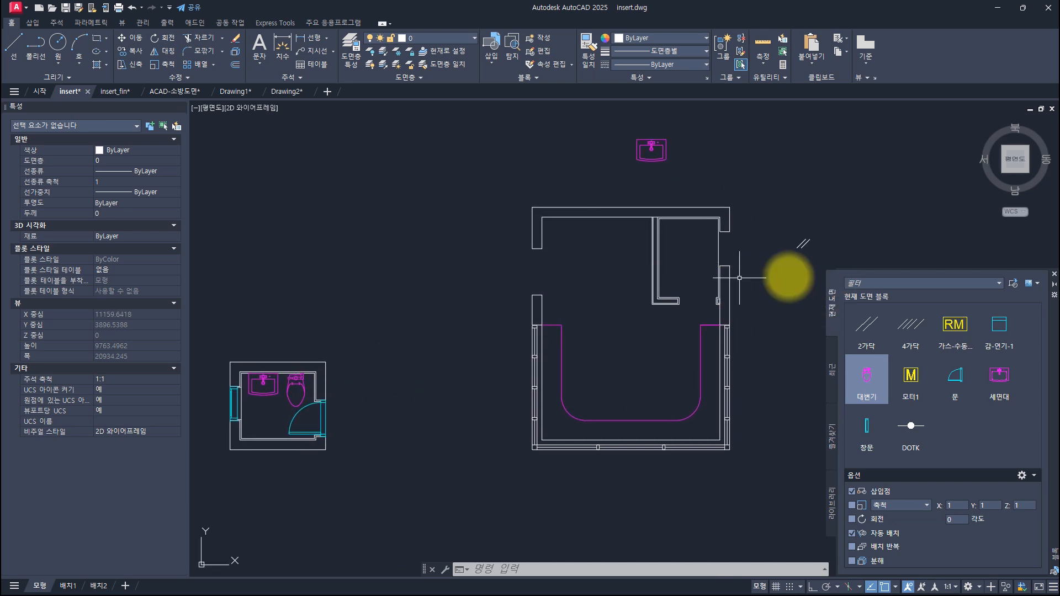
click(831, 243)
click(777, 220)
click(718, 160)
click(616, 137)
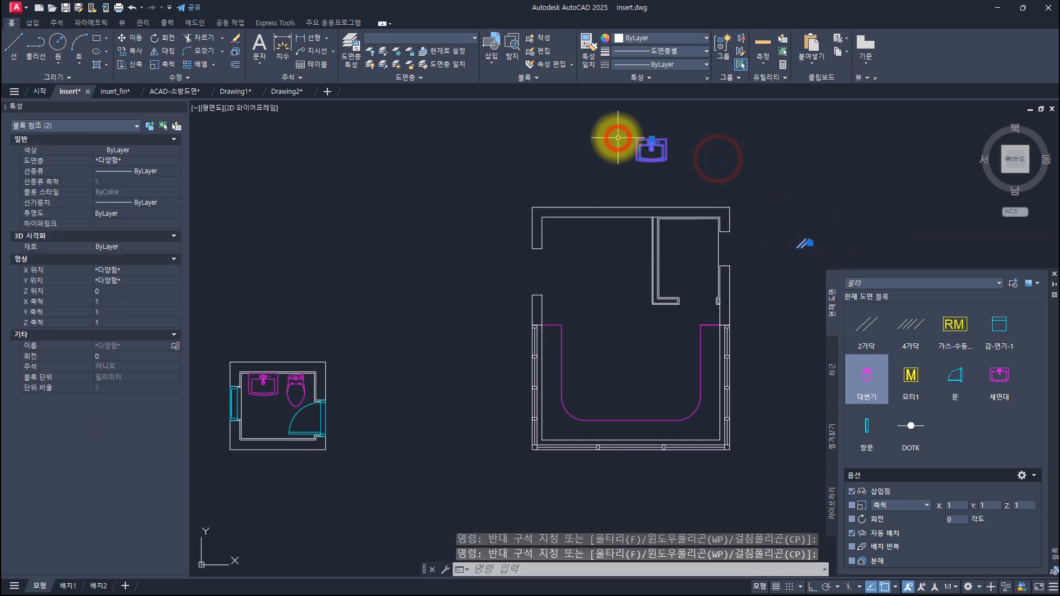
text(e)
key(space)
key(Escape)
key(Escape)
key(Escape)
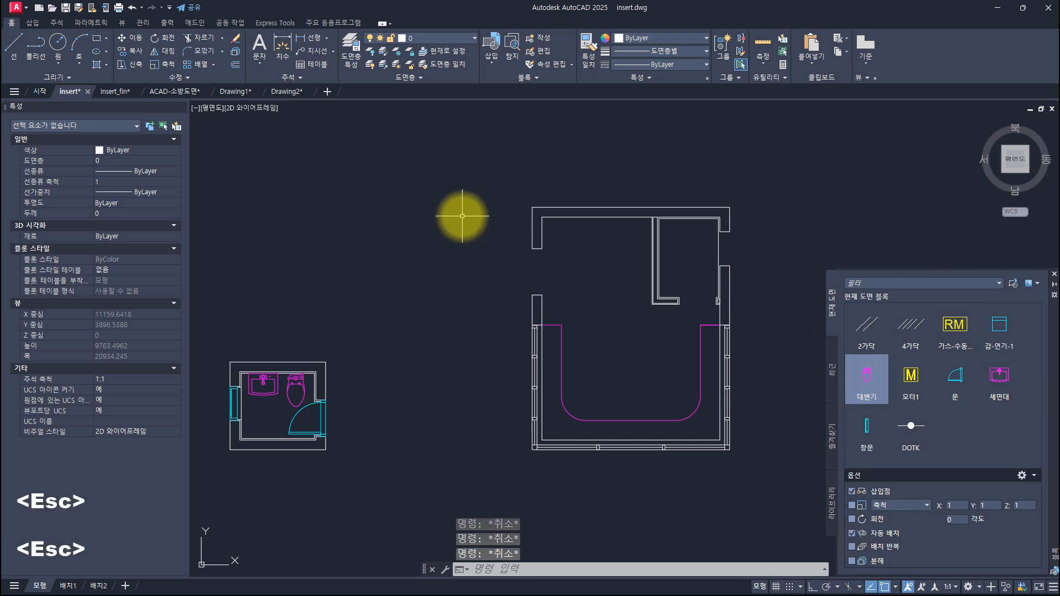
key(Escape)
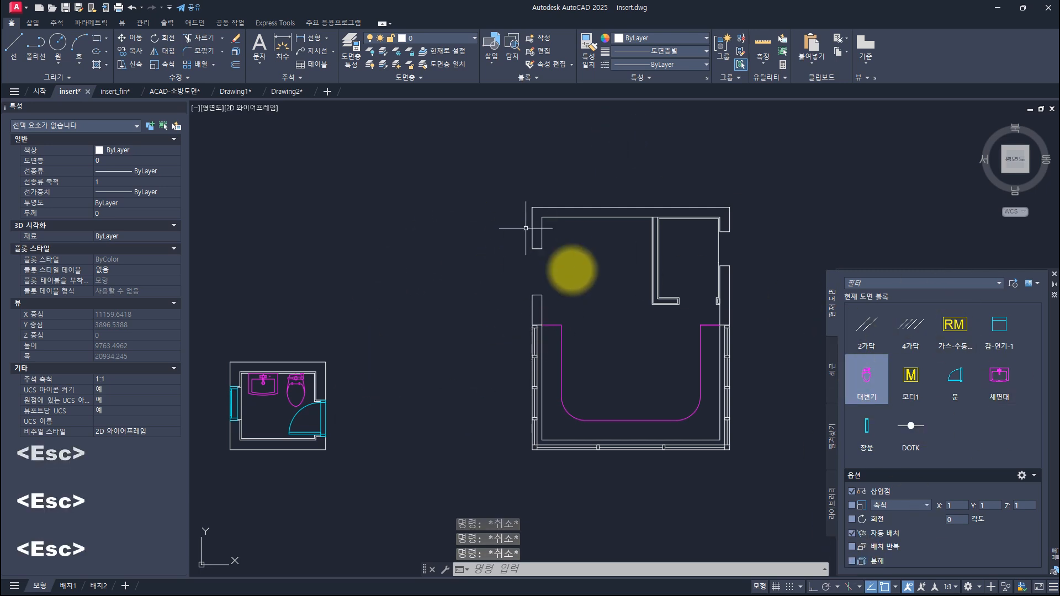
Step: Insert the 문 block at the inner lower corner of the door opening in the large plan's left wall
click(955, 378)
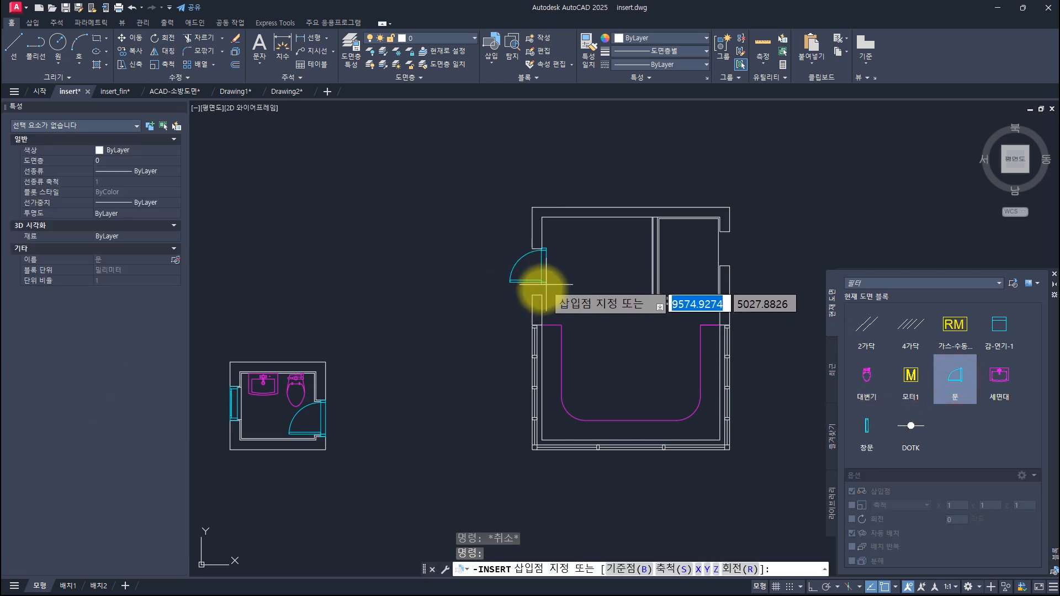
scroll(527, 284, up, 4)
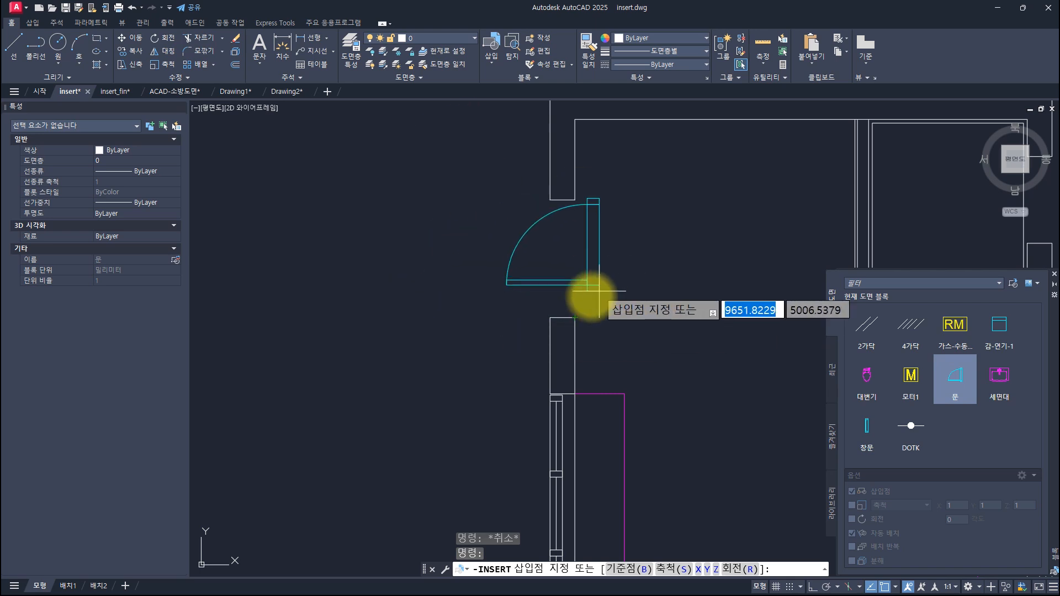
click(574, 319)
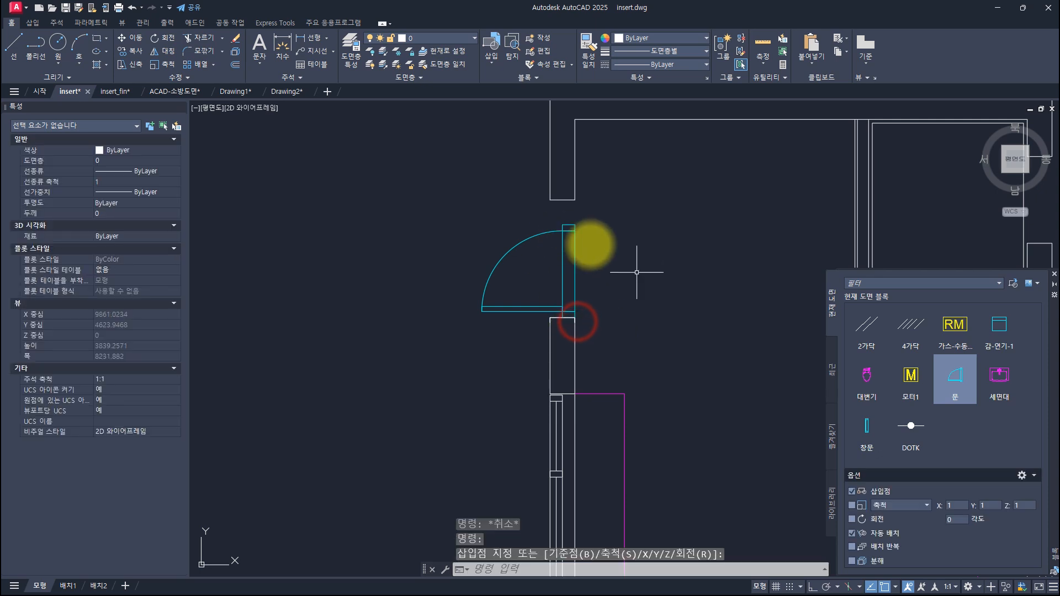
key(Escape)
key(Escape)
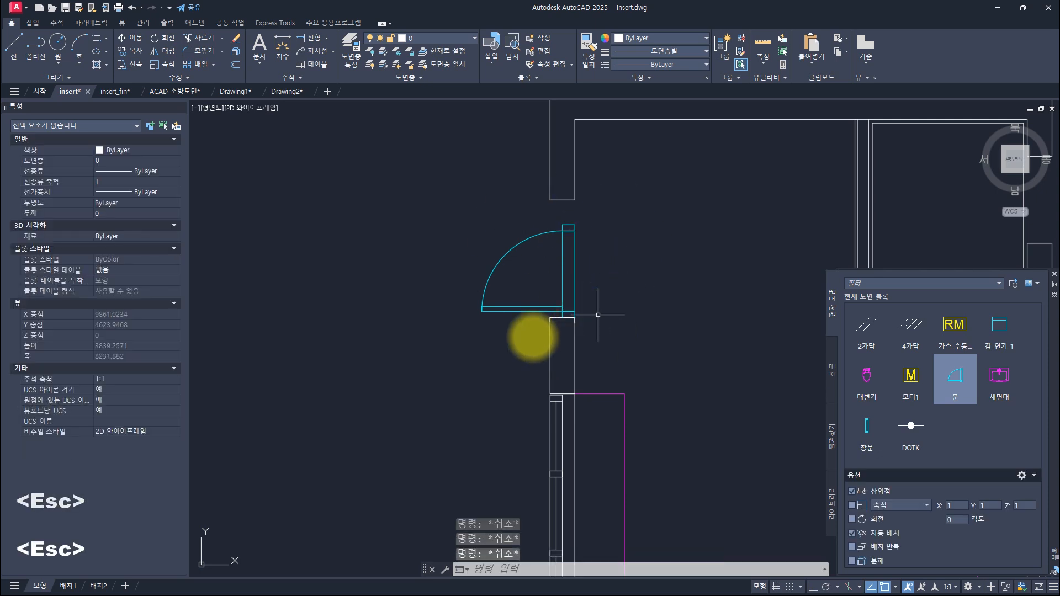
Step: Move the door block by its frame's upper-left corner to the outer corner of the wall end above the opening
click(598, 262)
click(560, 253)
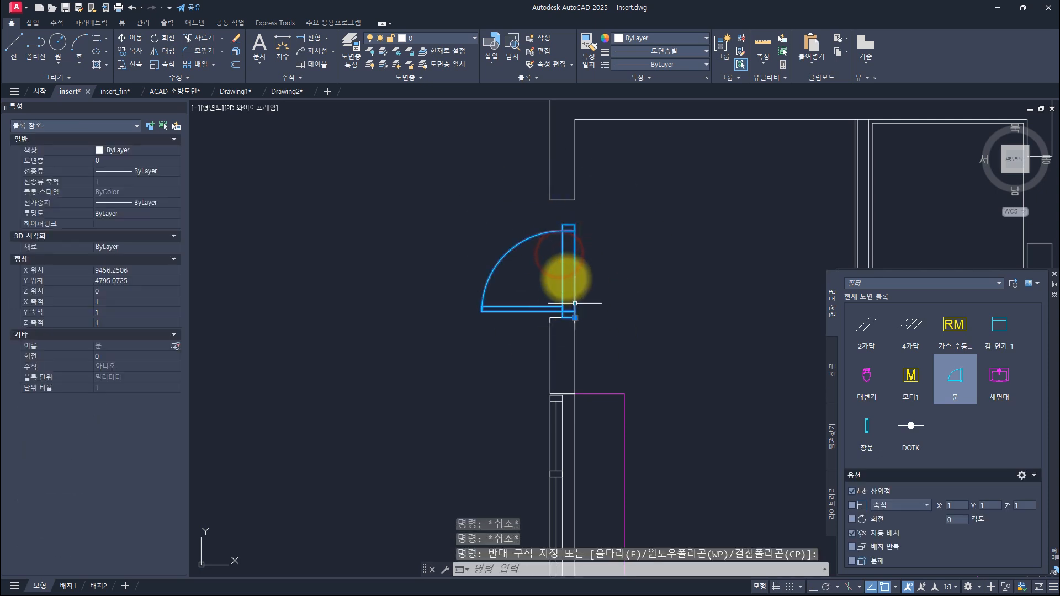
key(m)
key(space)
click(561, 225)
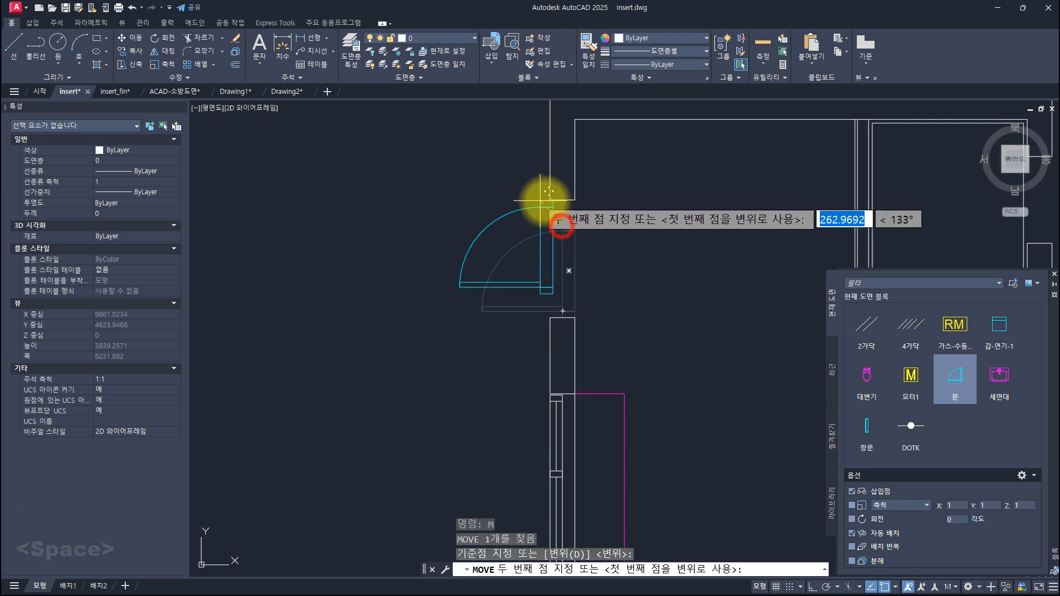
click(548, 200)
Step: Move the door block by its frame's lower-right corner back to the inner lower corner of the wall opening
click(589, 254)
click(541, 237)
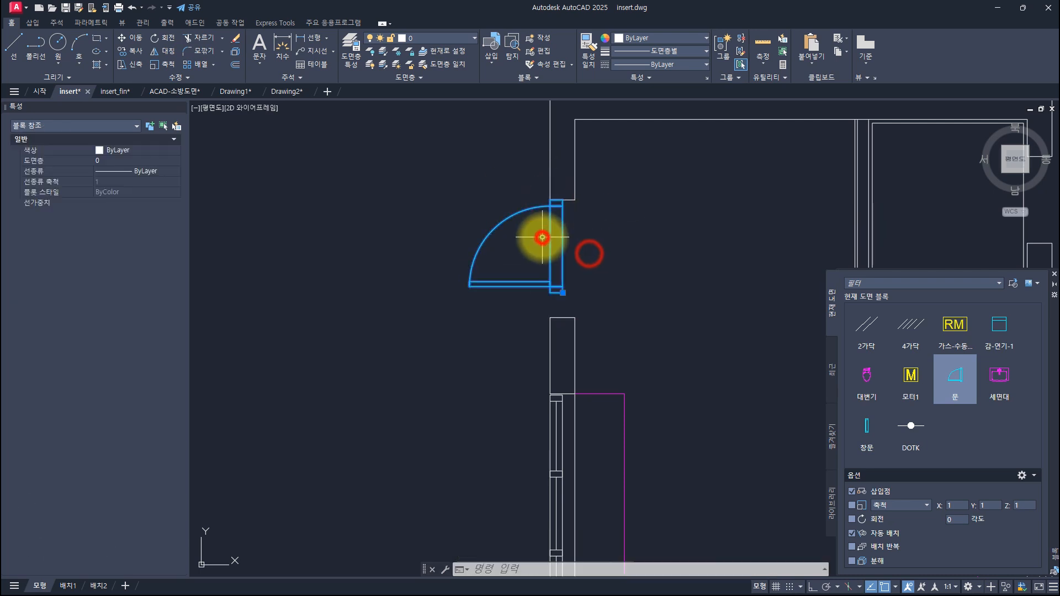
text(m)
key(space)
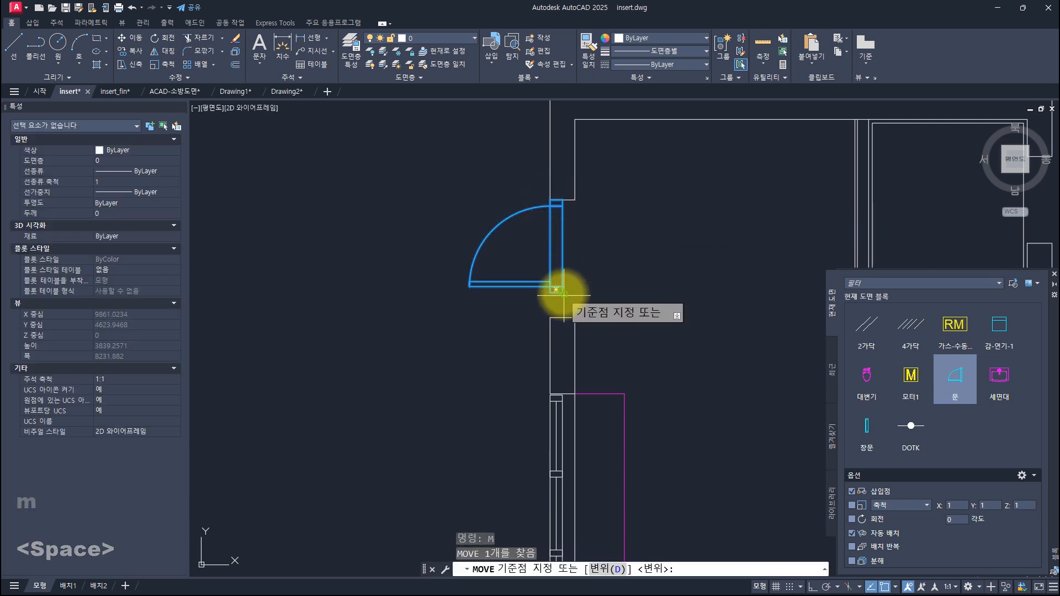
click(562, 293)
click(574, 317)
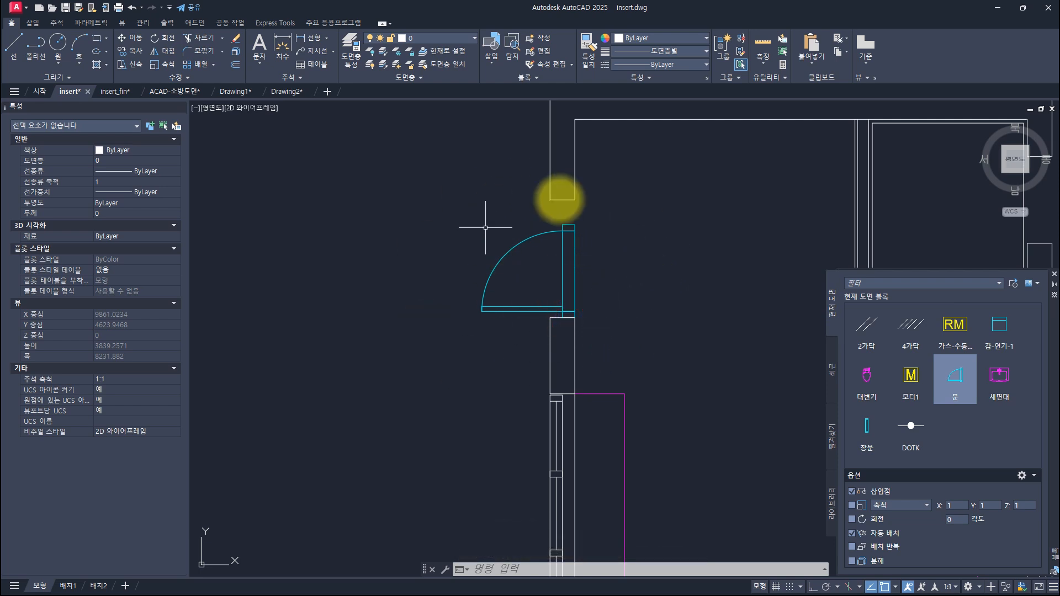
key(Escape)
key(Escape)
key(Escape)
click(611, 220)
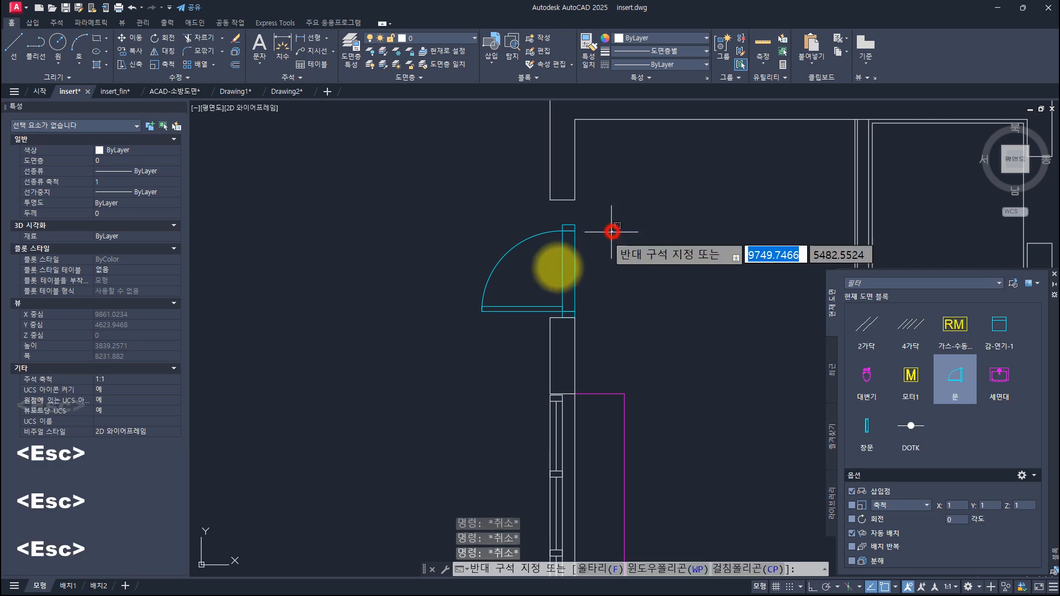
click(553, 270)
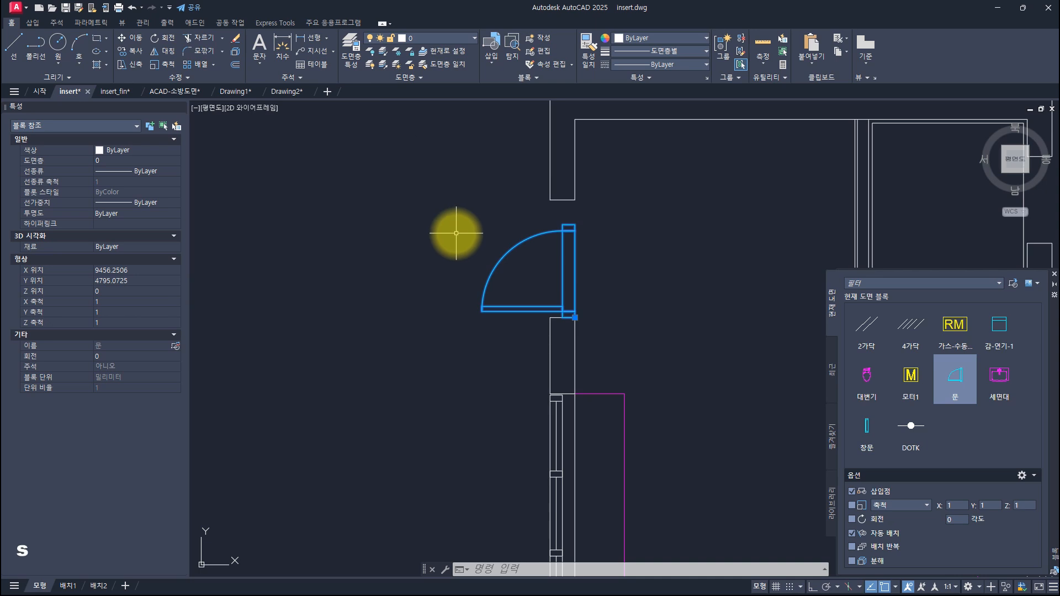
text(SC)
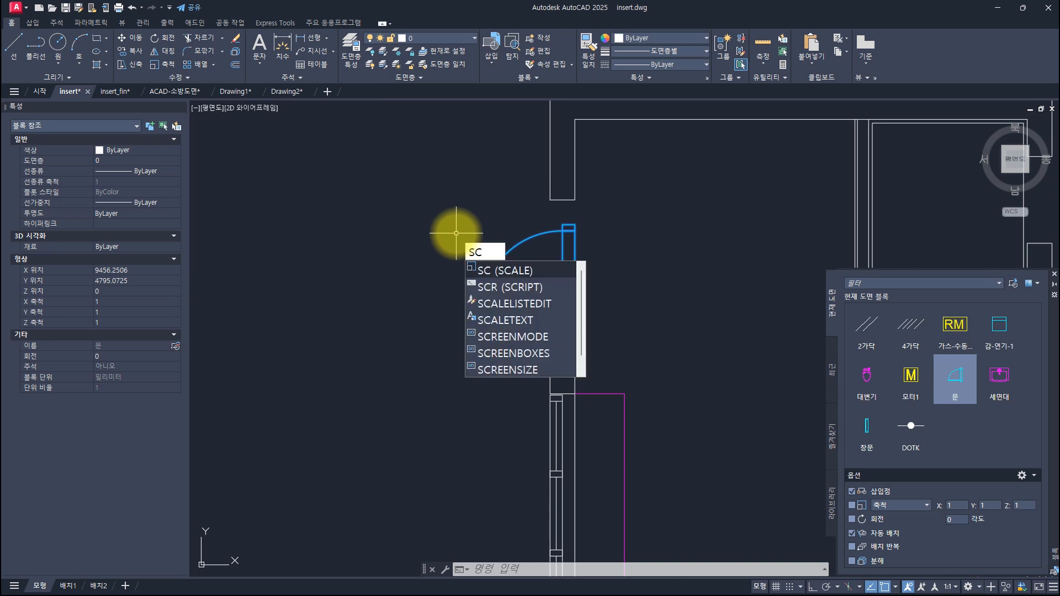
key(Escape)
key(Escape)
Step: Examine the X, Y and Z scale properties of the door block in the left wall opening
click(516, 225)
click(479, 283)
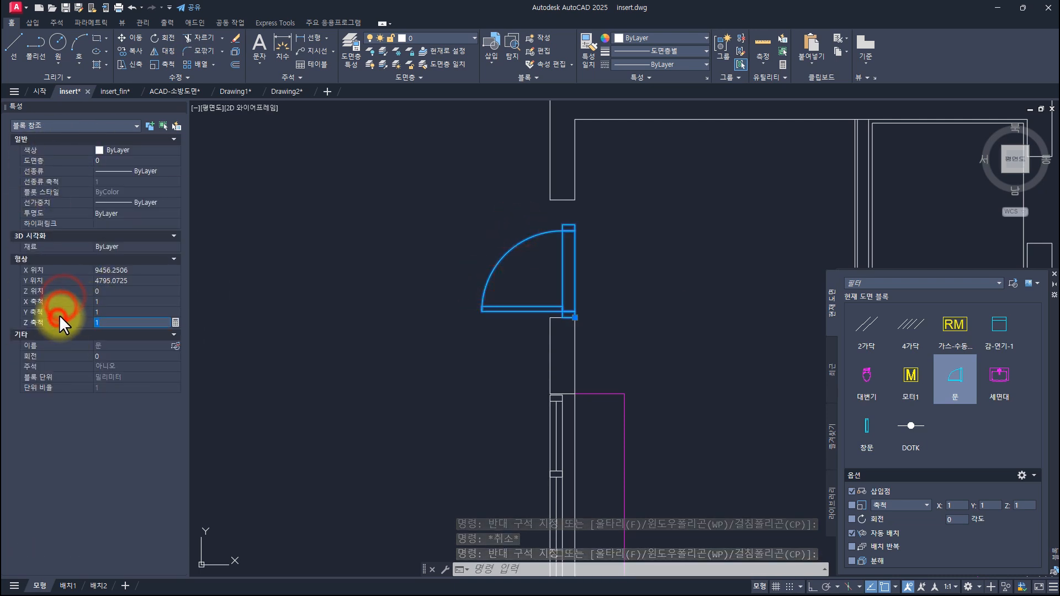
click(55, 322)
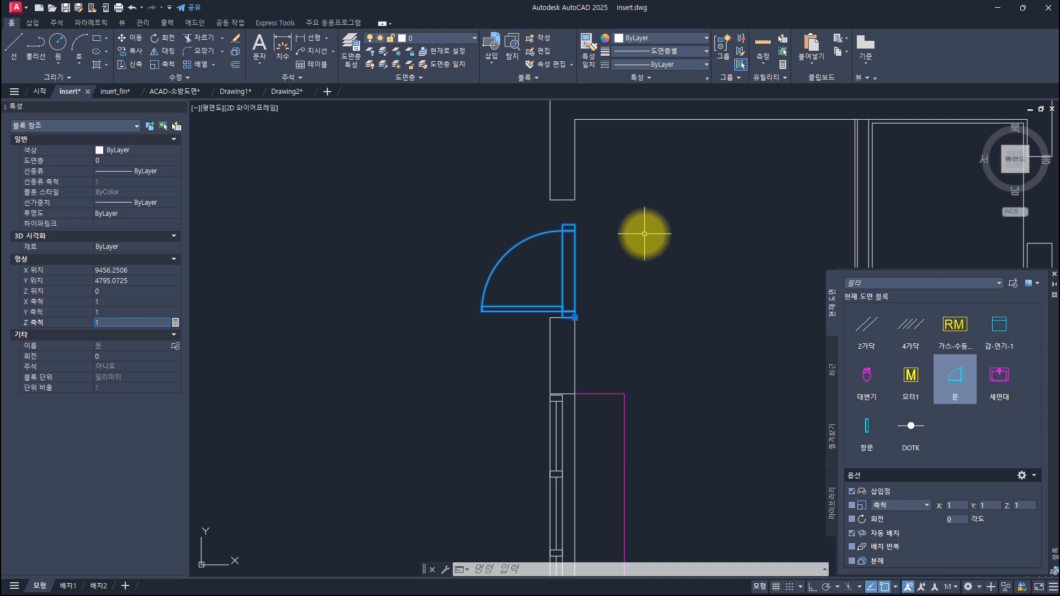
key(Escape)
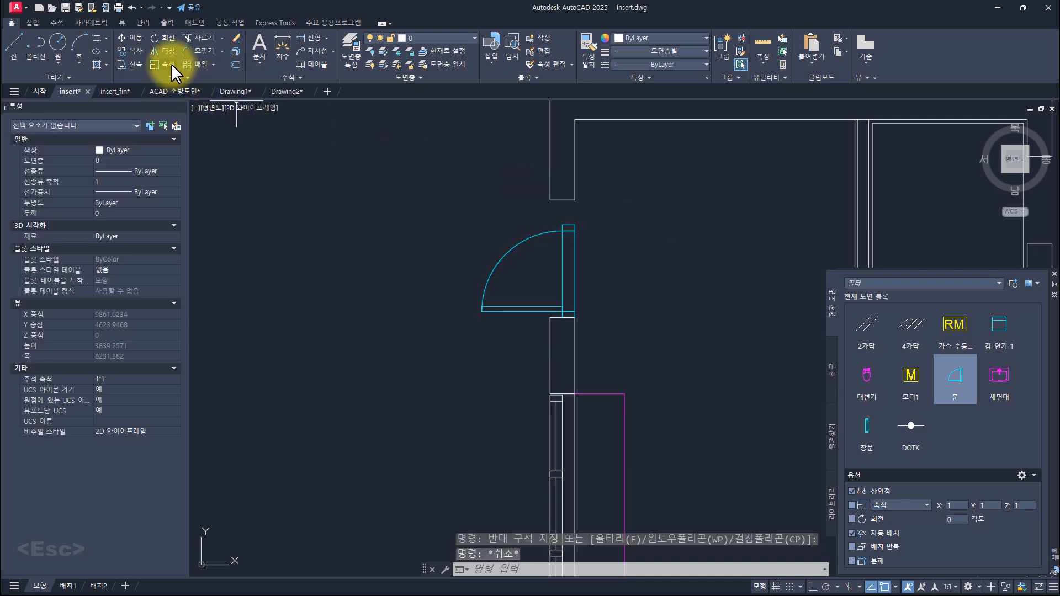
click(166, 65)
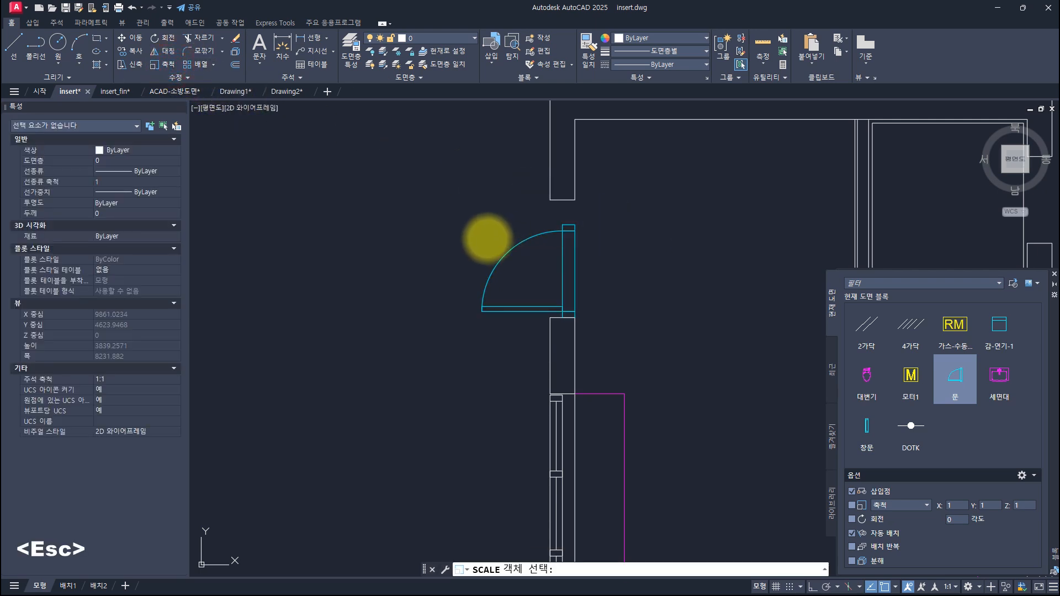
key(Escape)
key(Escape)
key(Escape)
text(sc)
key(space)
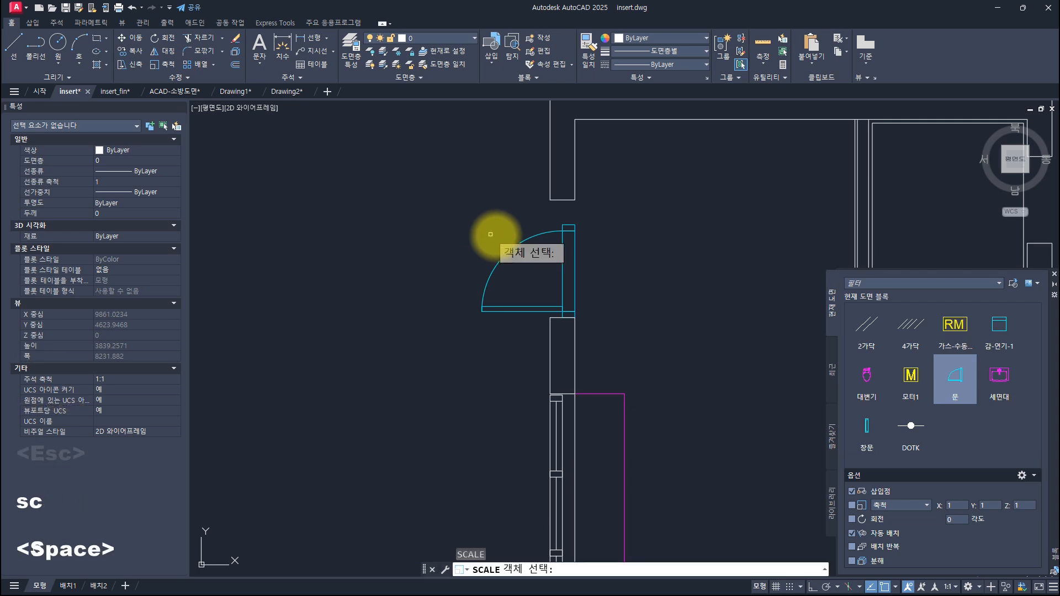
click(520, 276)
click(485, 229)
key(space)
key(Escape)
key(Escape)
key(Escape)
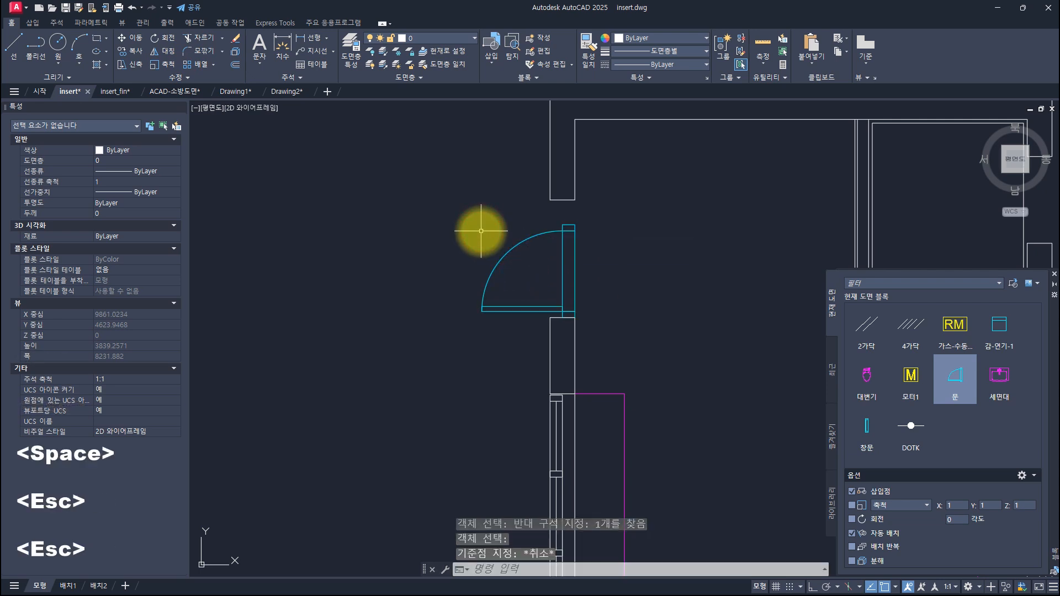
Step: Scale the door block in the left wall opening by a factor of 2 about a base point inside the room
click(525, 300)
click(449, 223)
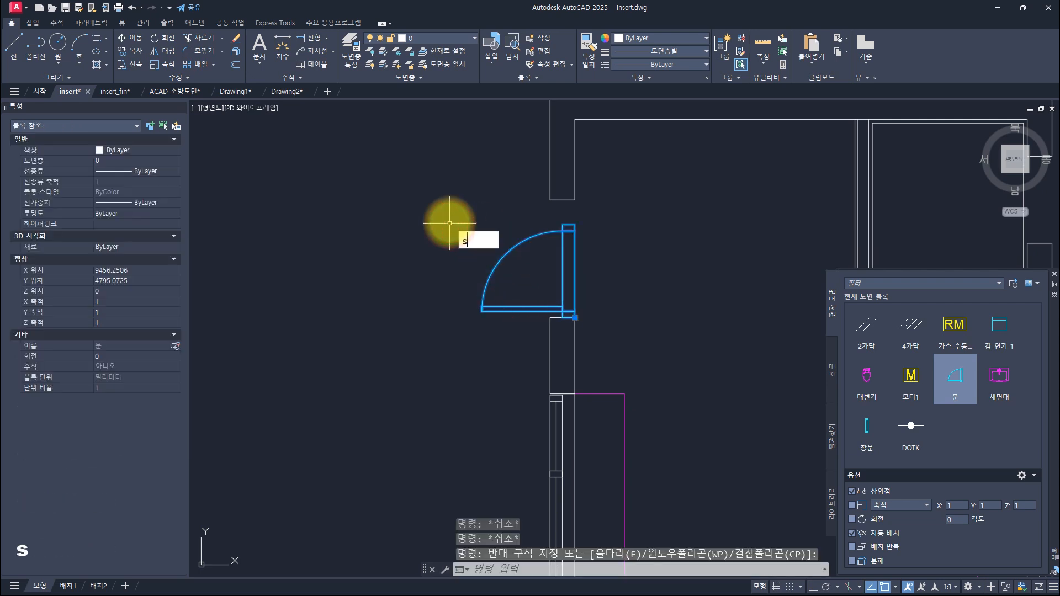
key(space)
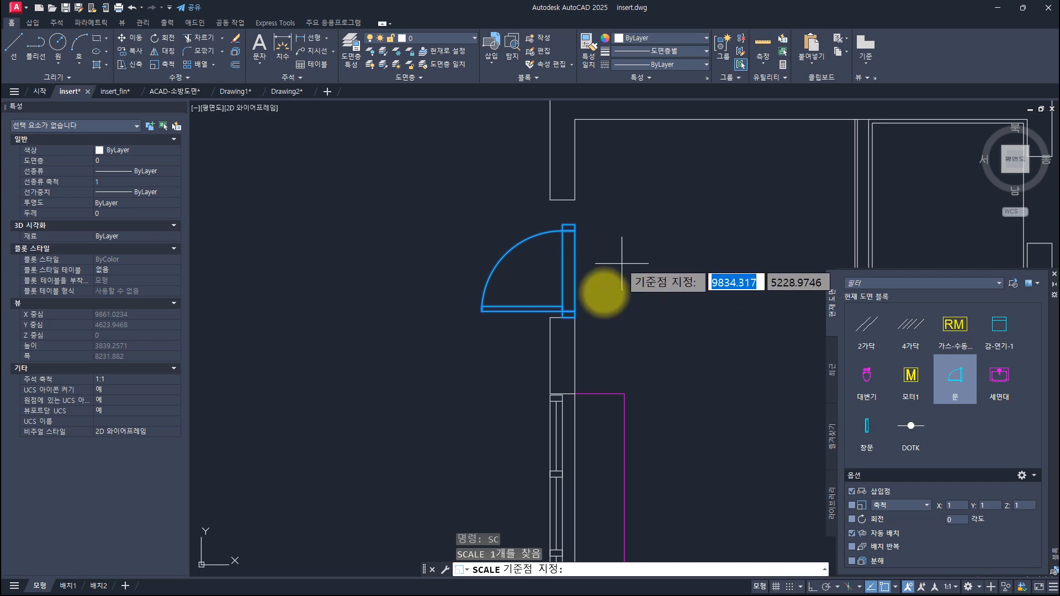
click(640, 255)
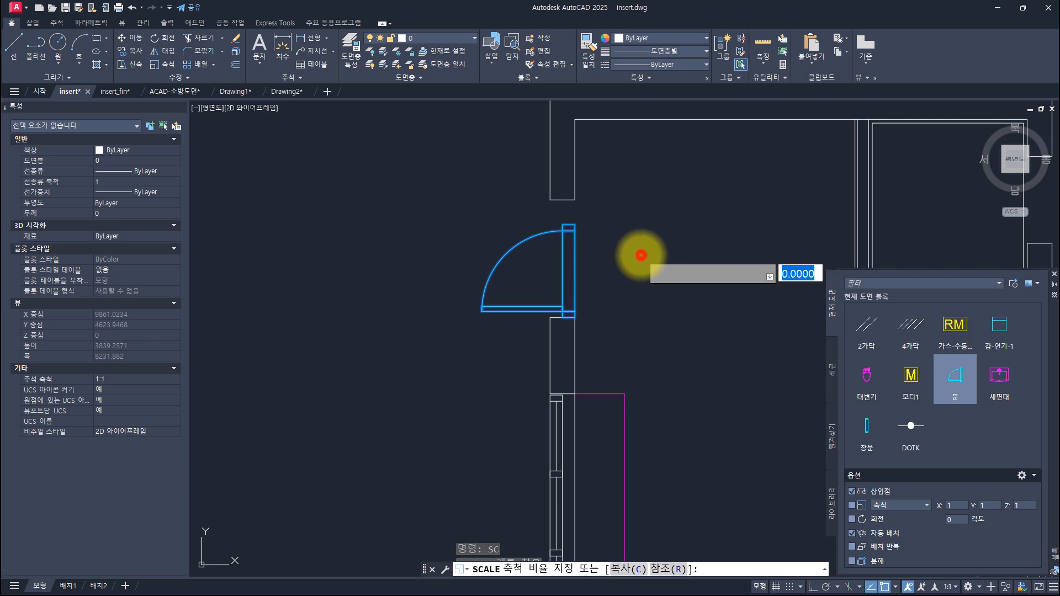
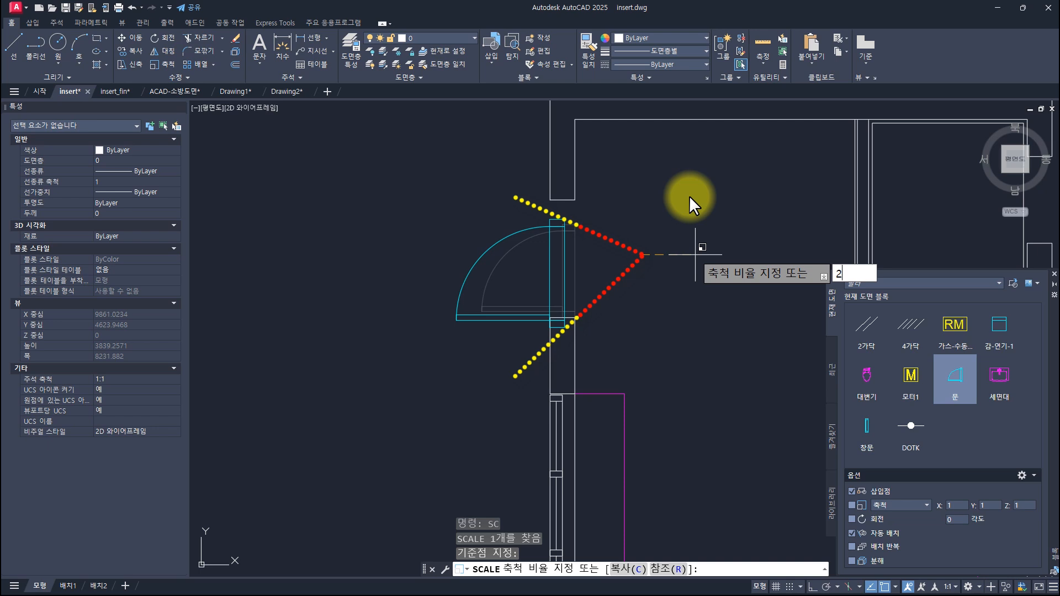
key(Return)
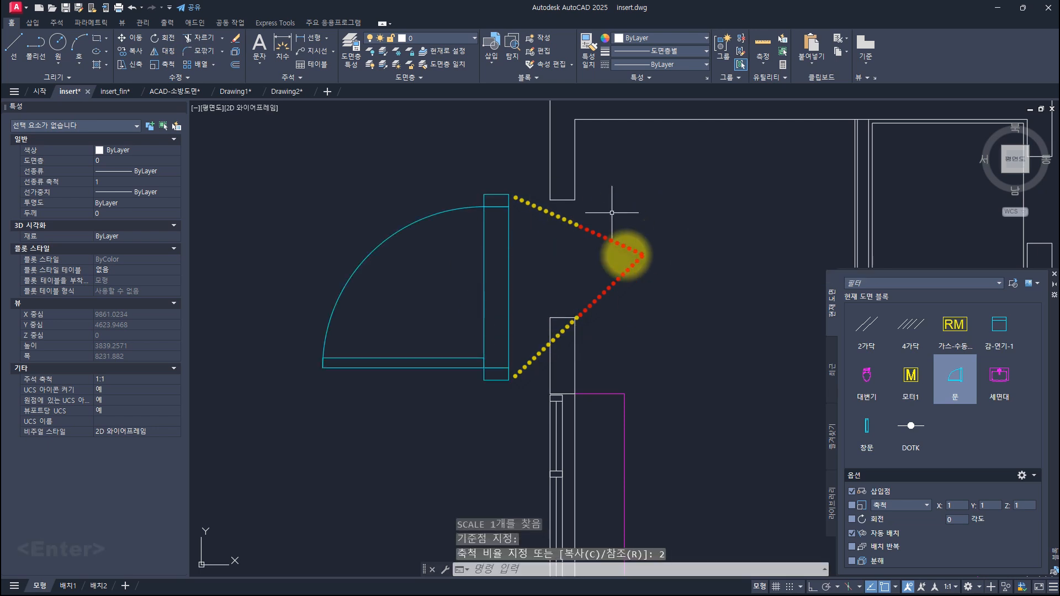
Step: Undo the cut and the factor 2 scaling of the door block
key(ctrl+x)
key(Escape)
key(Escape)
key(Escape)
key(ctrl+z)
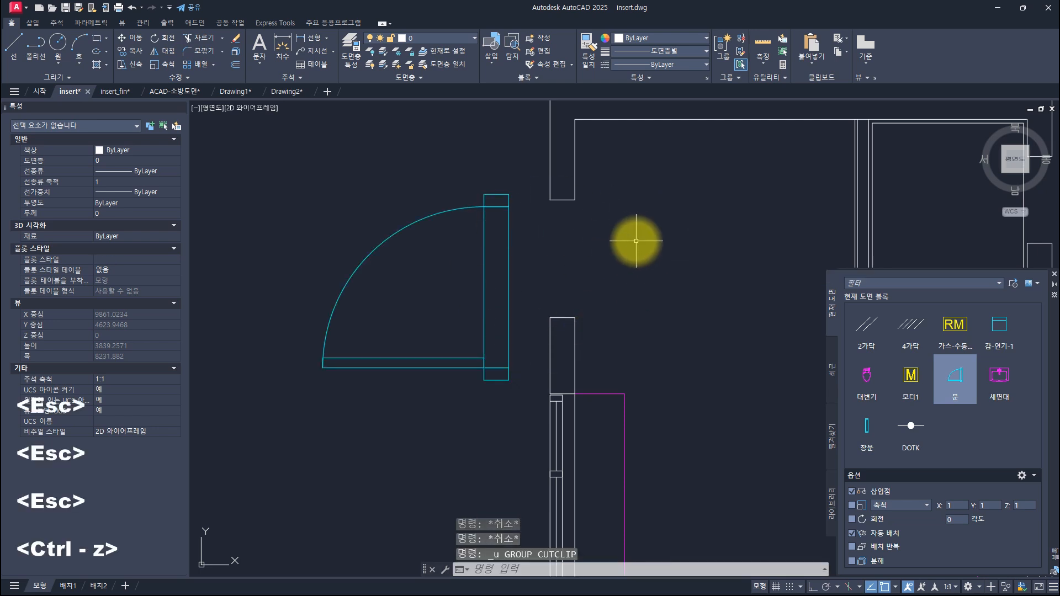
key(ctrl+z)
key(Escape)
key(Escape)
key(Escape)
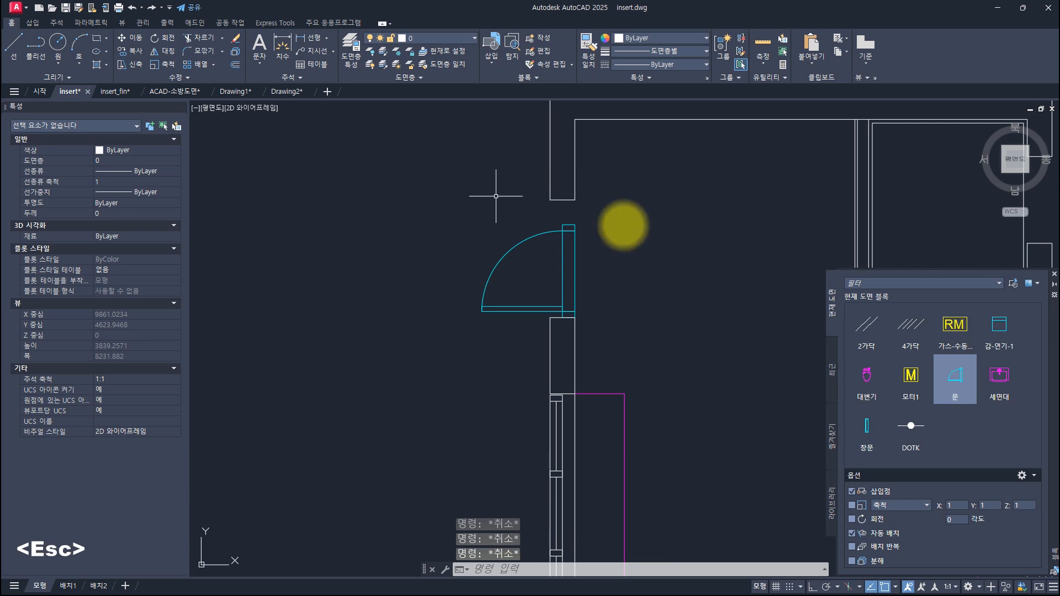
click(168, 64)
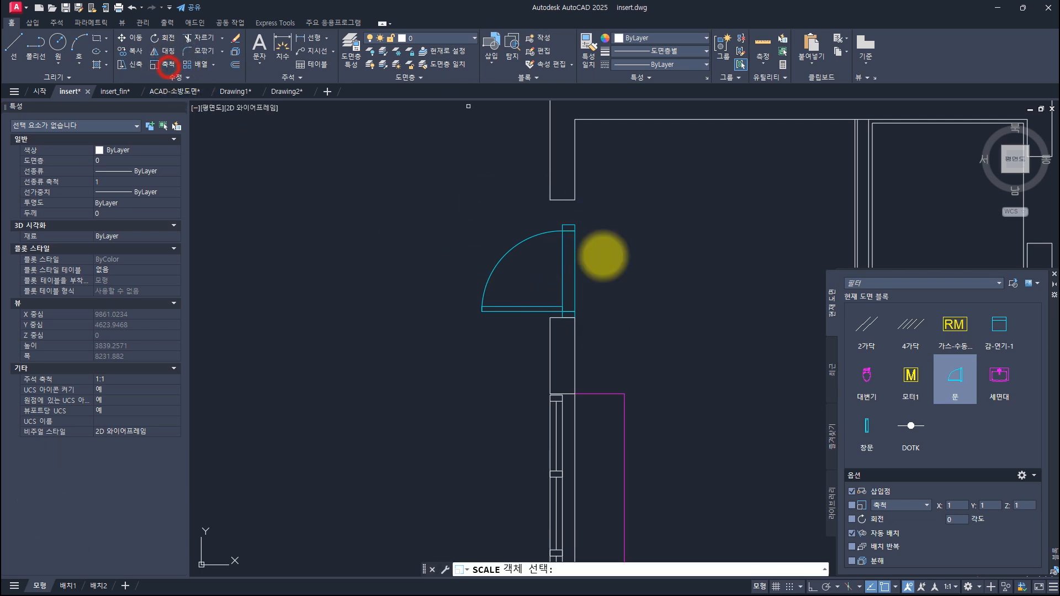
click(600, 266)
click(495, 242)
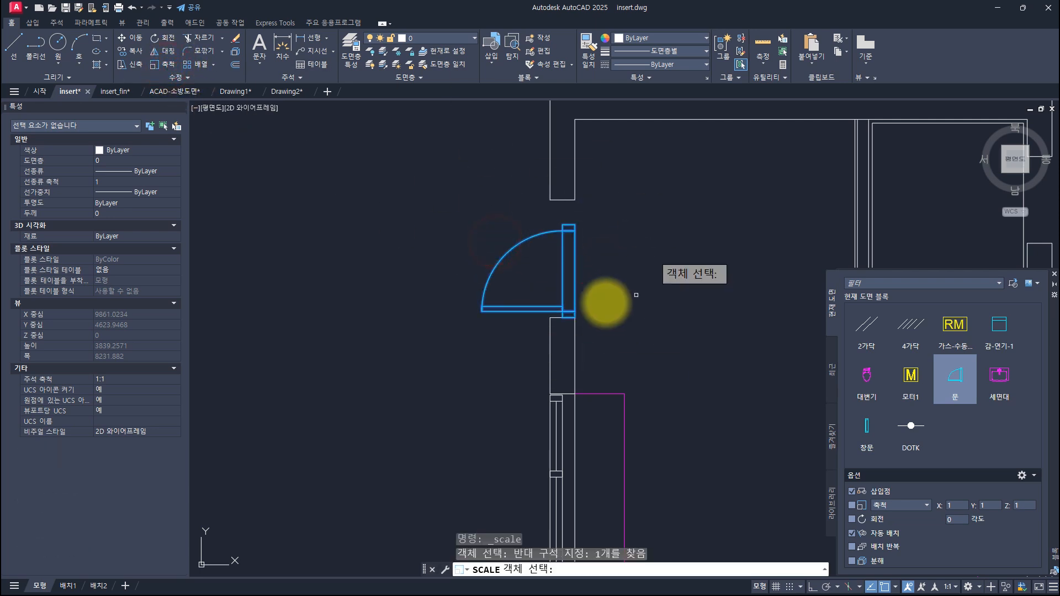
key(space)
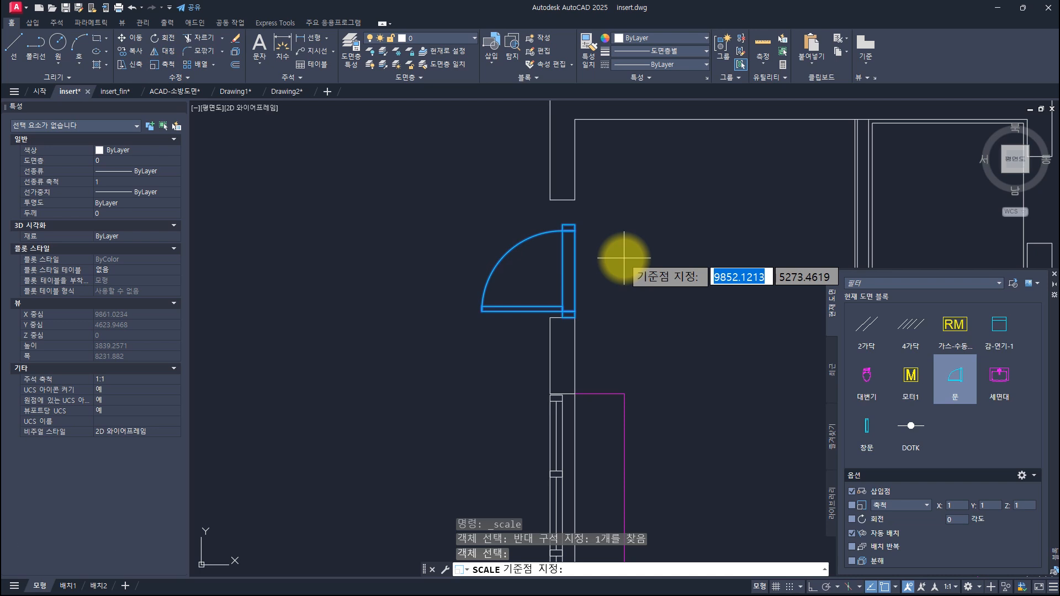
click(624, 258)
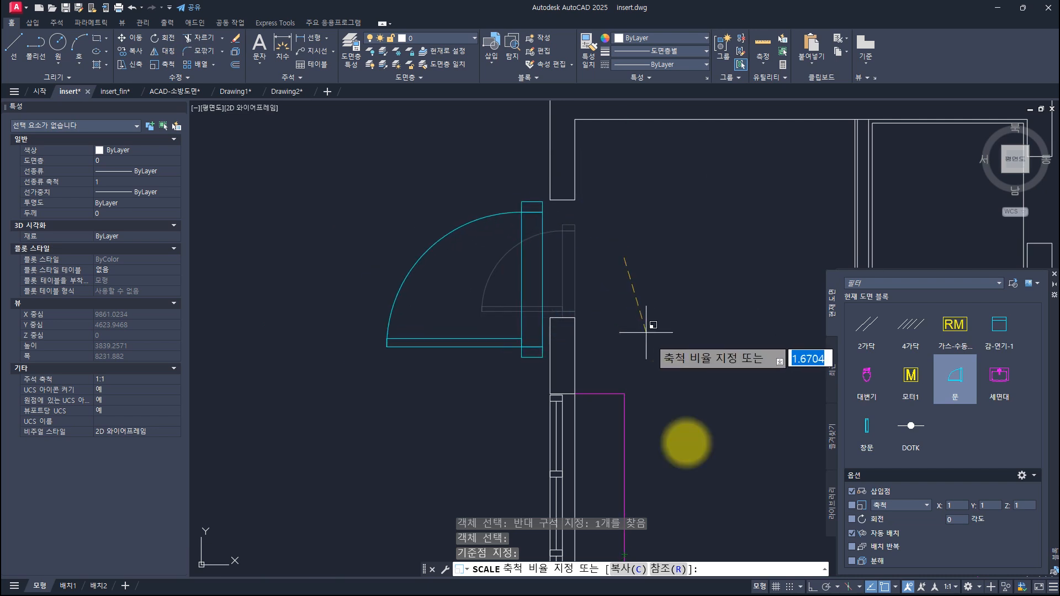
click(668, 574)
click(613, 296)
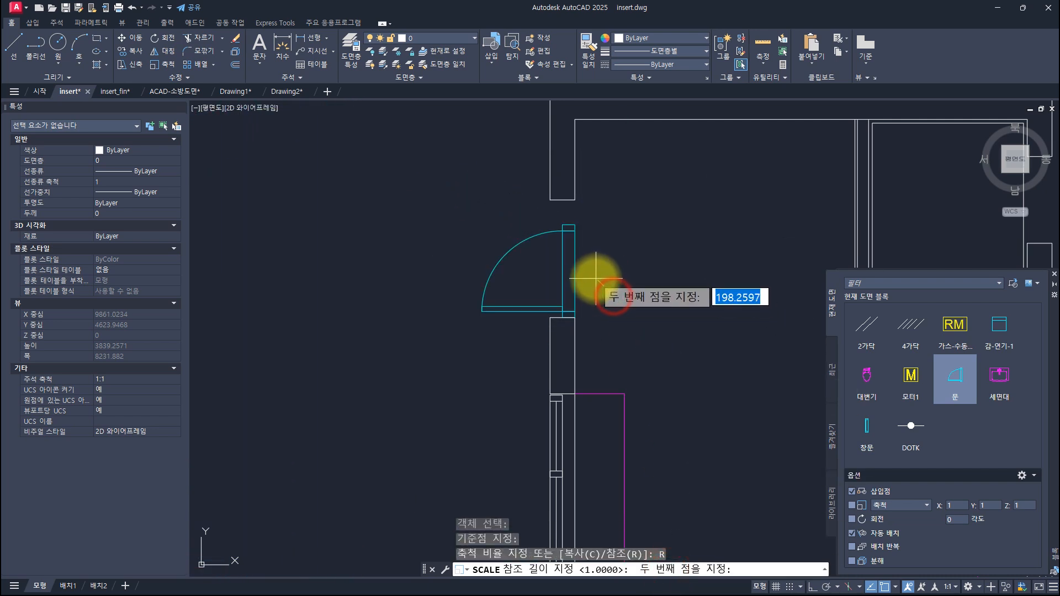
click(596, 279)
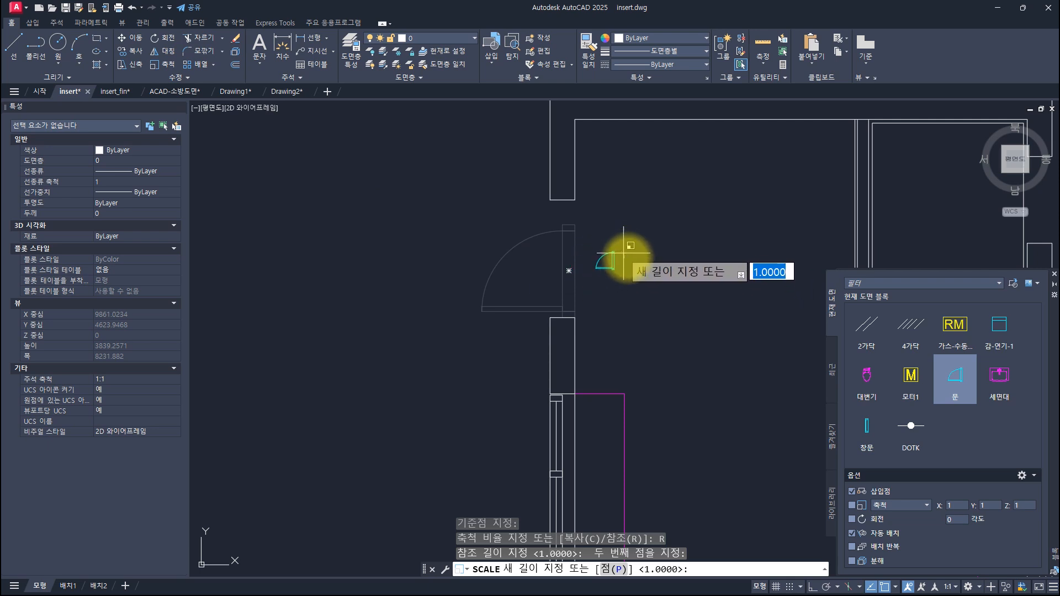
key(Escape)
key(Escape)
key(Escape)
key(Escape)
key(Escape)
key(Escape)
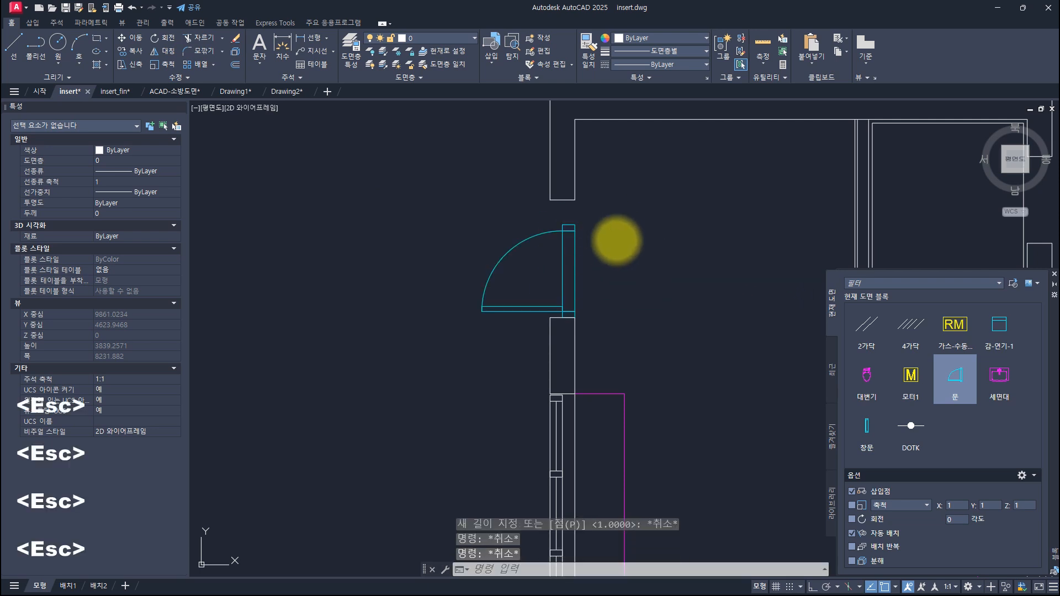
Step: Scale the door block by reference from its frame's lower-right corner, stretching the frame's height to the inner corner of the wall end above
text(sc)
key(space)
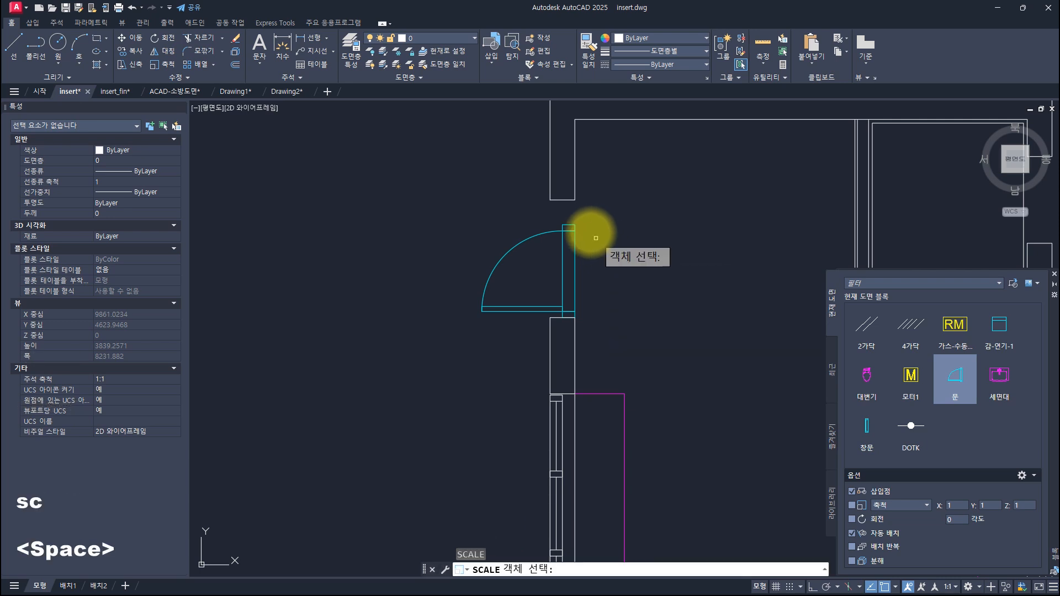
click(588, 221)
click(538, 254)
key(space)
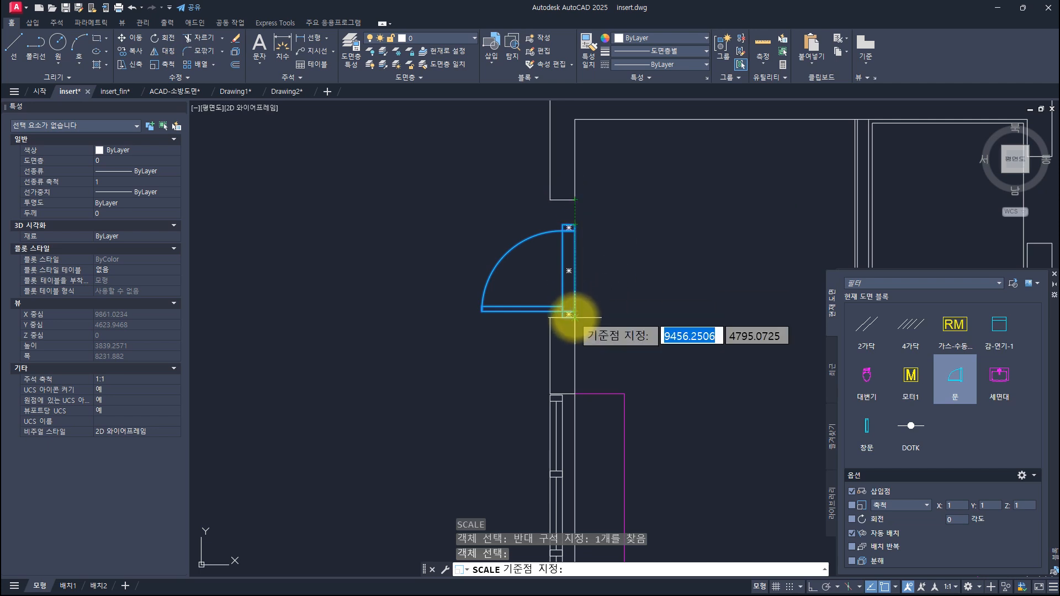
click(568, 314)
key(space)
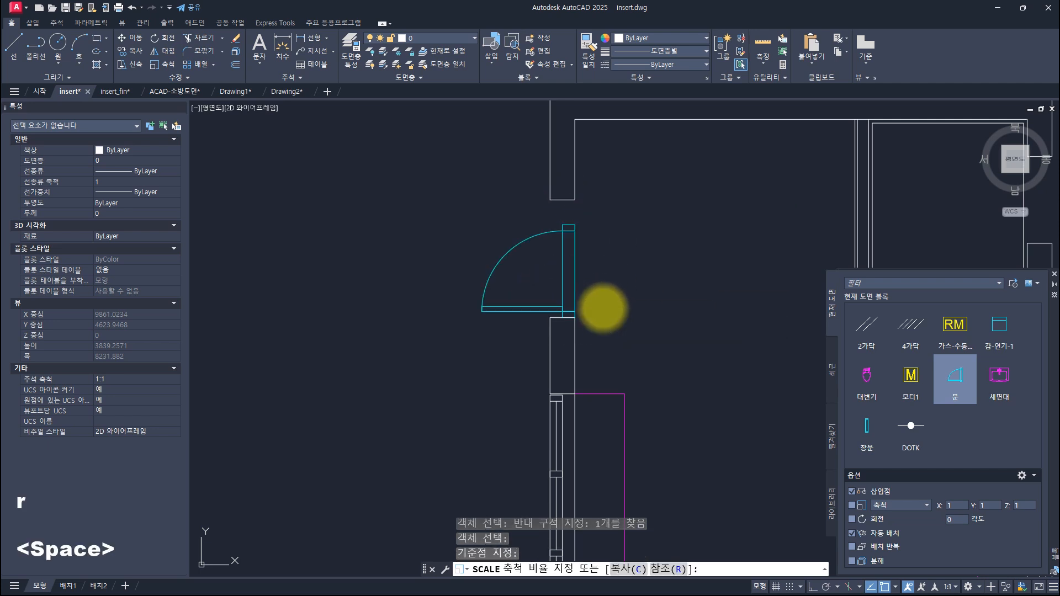
click(574, 318)
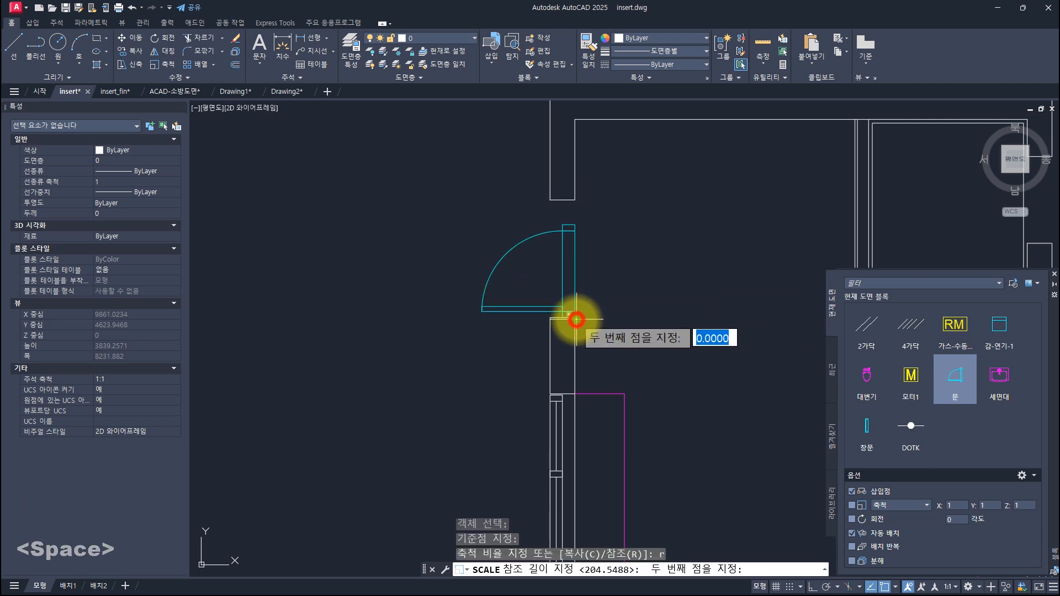
click(574, 226)
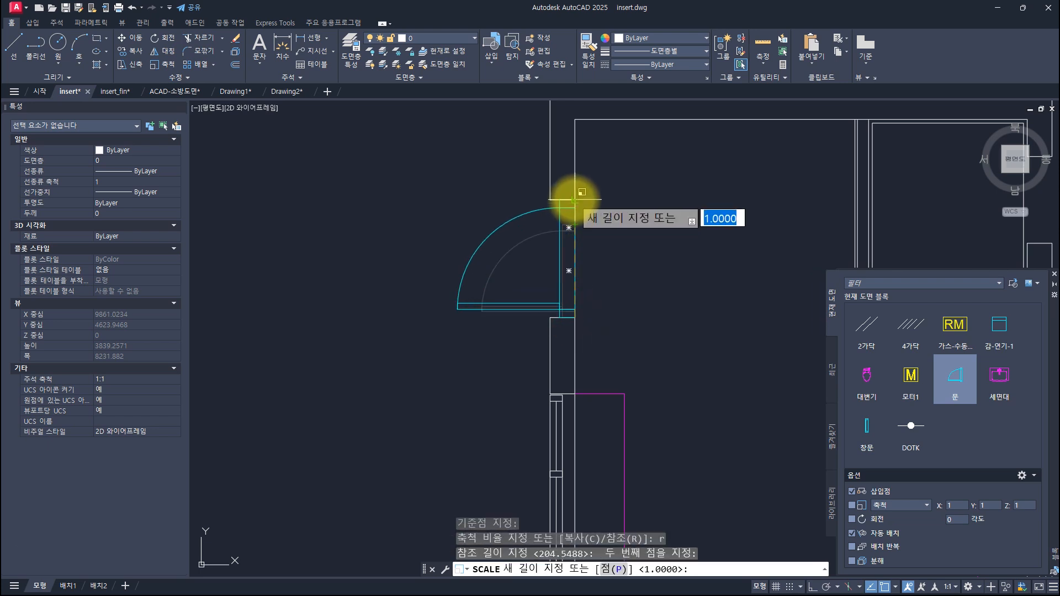
click(574, 199)
key(ctrl+z)
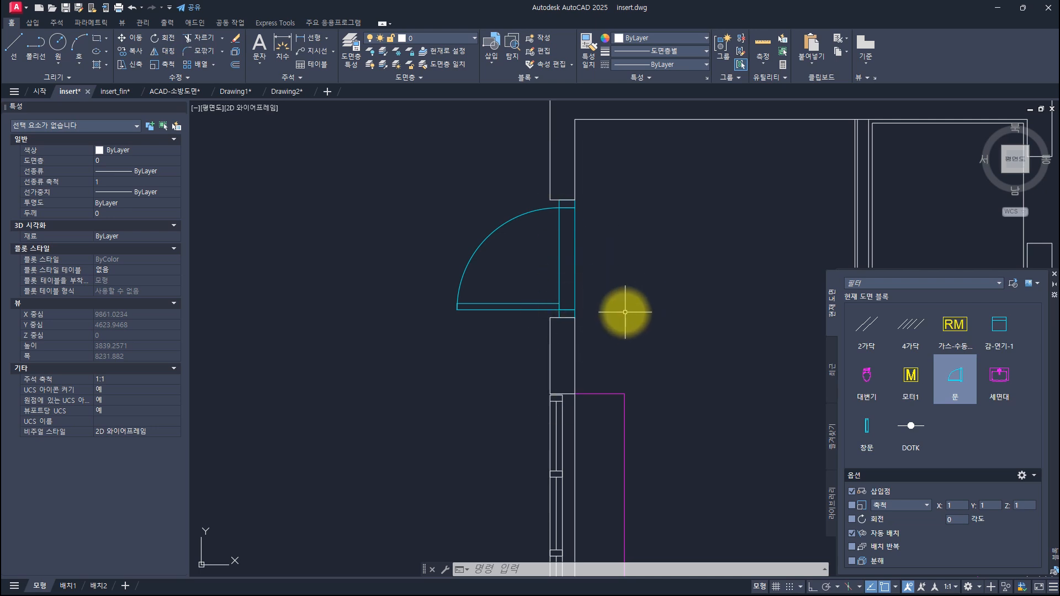
scroll(625, 311, down, 5)
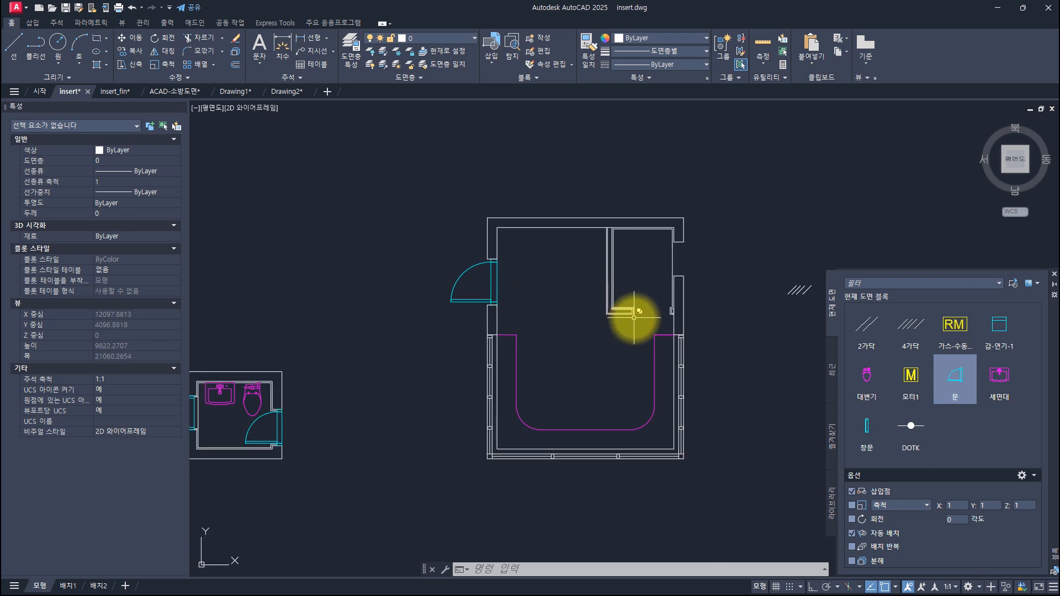
scroll(666, 316, up, 5)
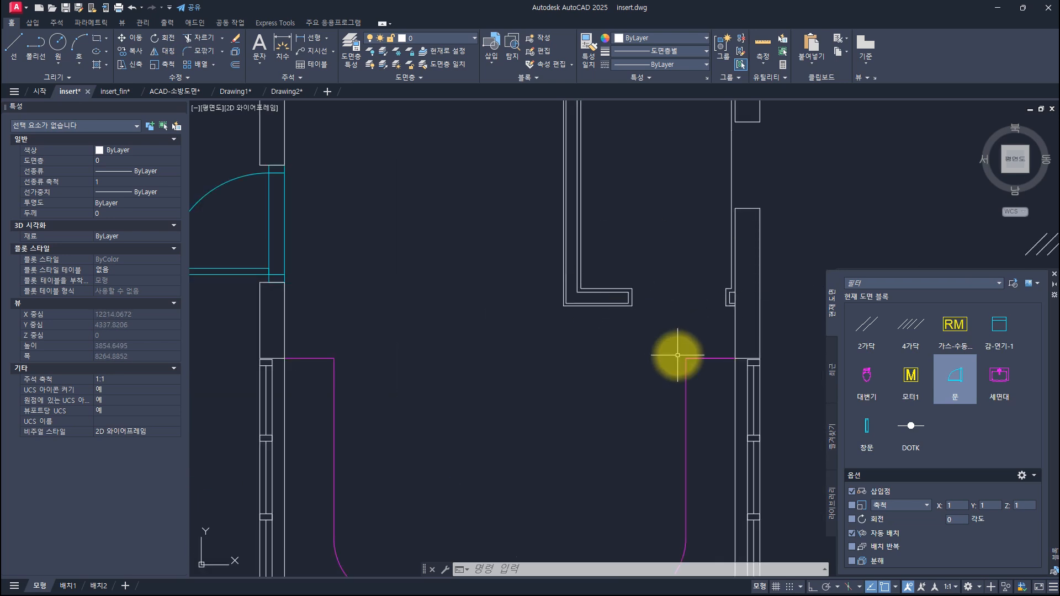
click(960, 389)
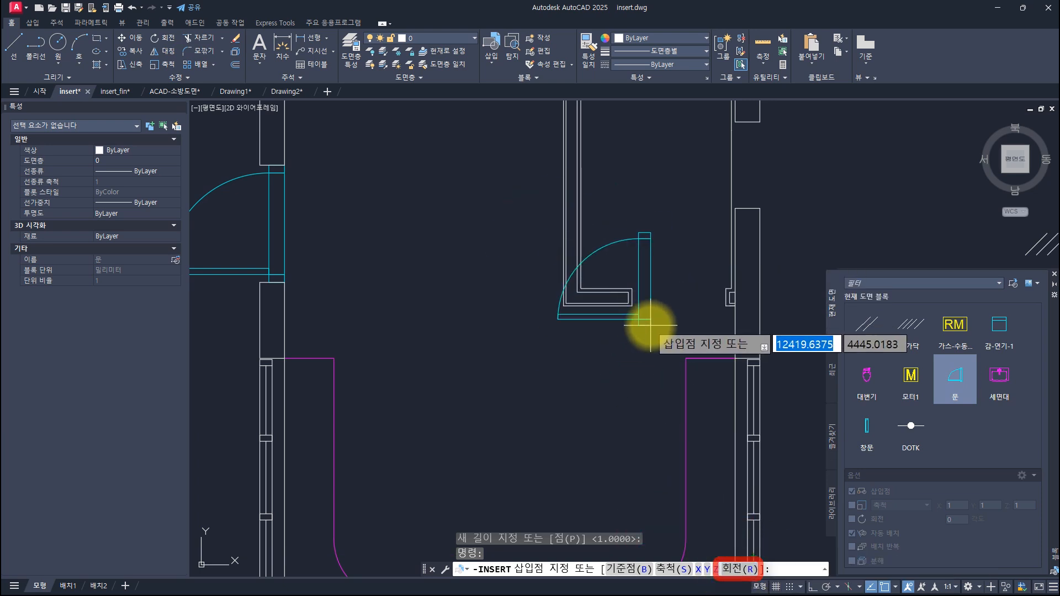
key(Escape)
key(Escape)
key(Escape)
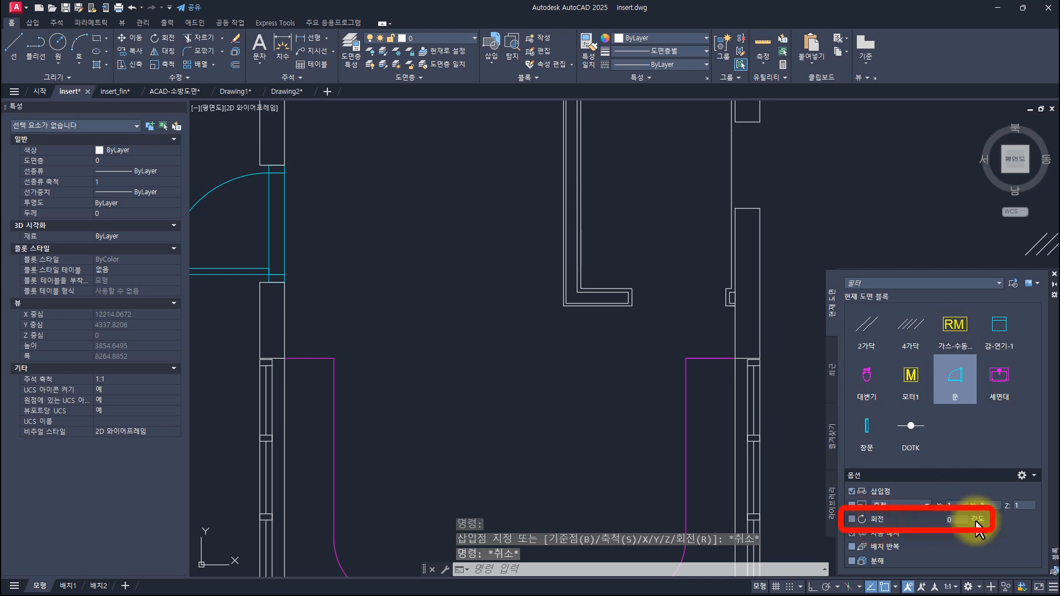
Step: Preset the block insertion rotation to -90 and try placing the 문 block with it
text(-9)
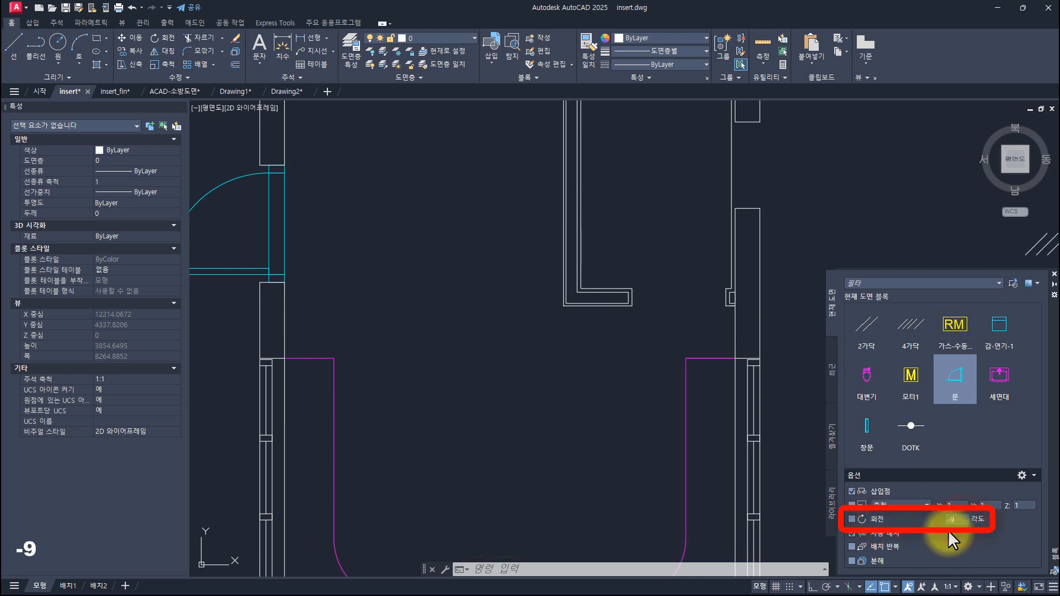
text(0)
click(947, 376)
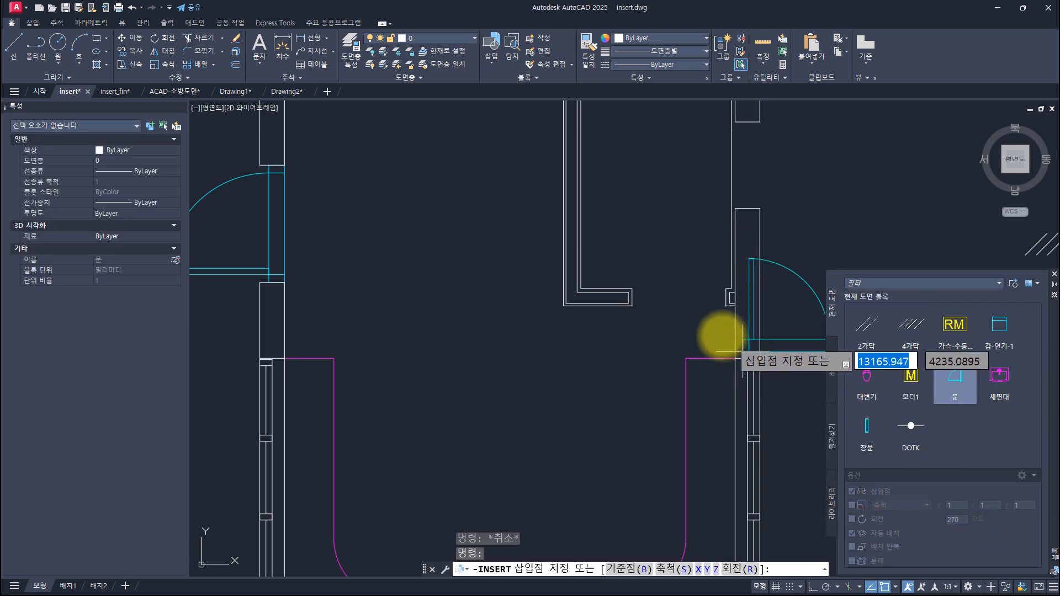
key(Escape)
Step: Reset the preset rotation to 0 and insert the 문 block rotated -90 at the L-shaped wall's lower corner beside the inner room's door opening
click(953, 519)
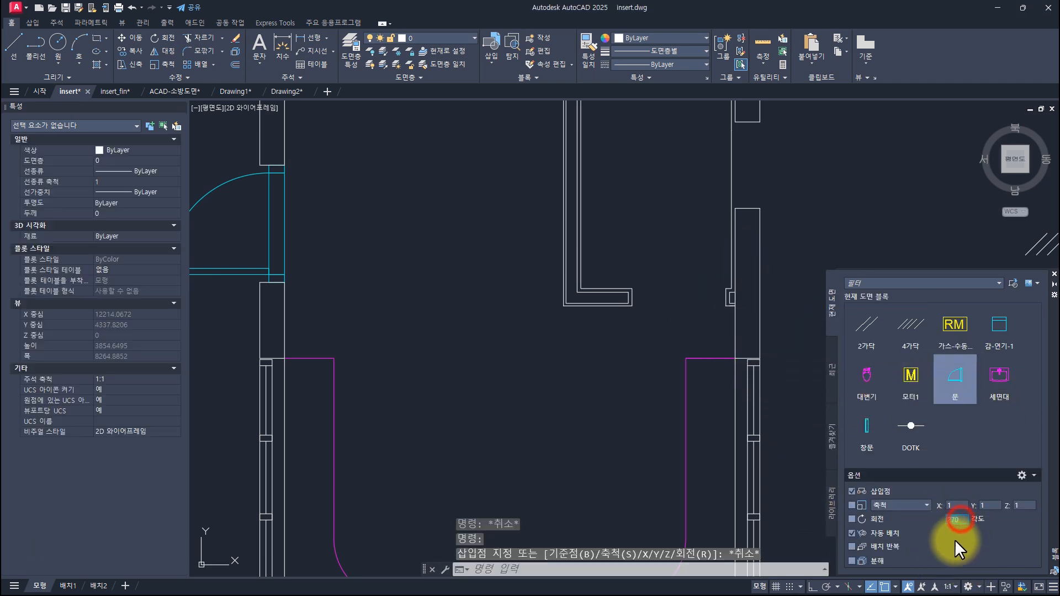
text(0)
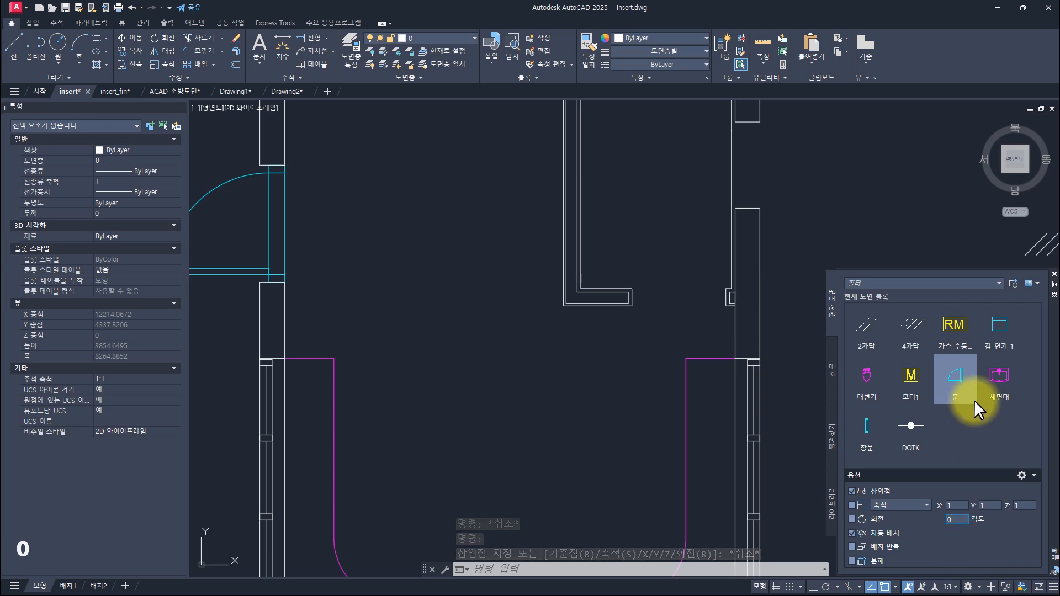
click(956, 381)
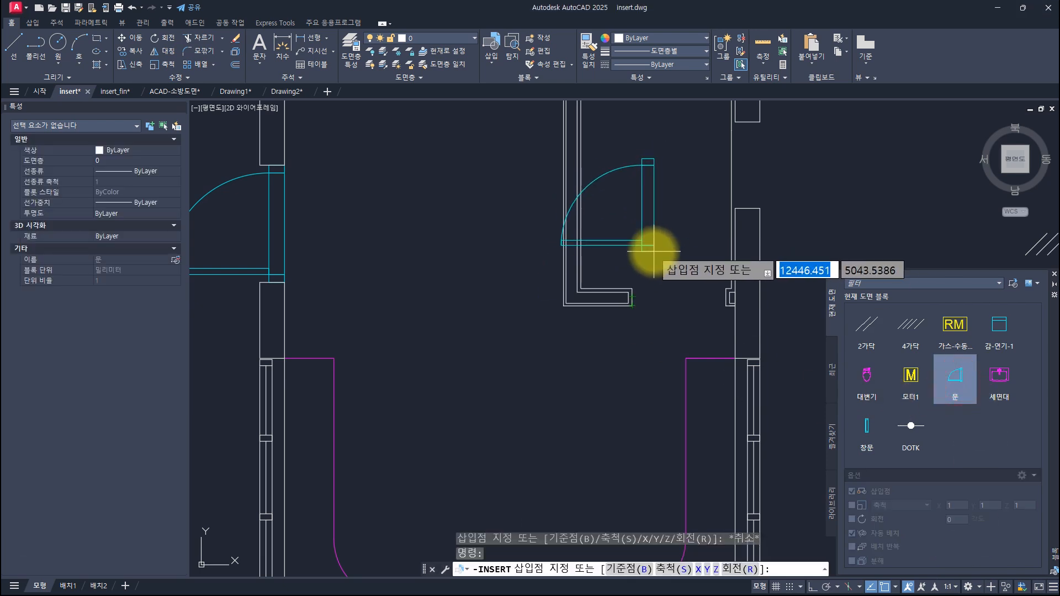
key(space)
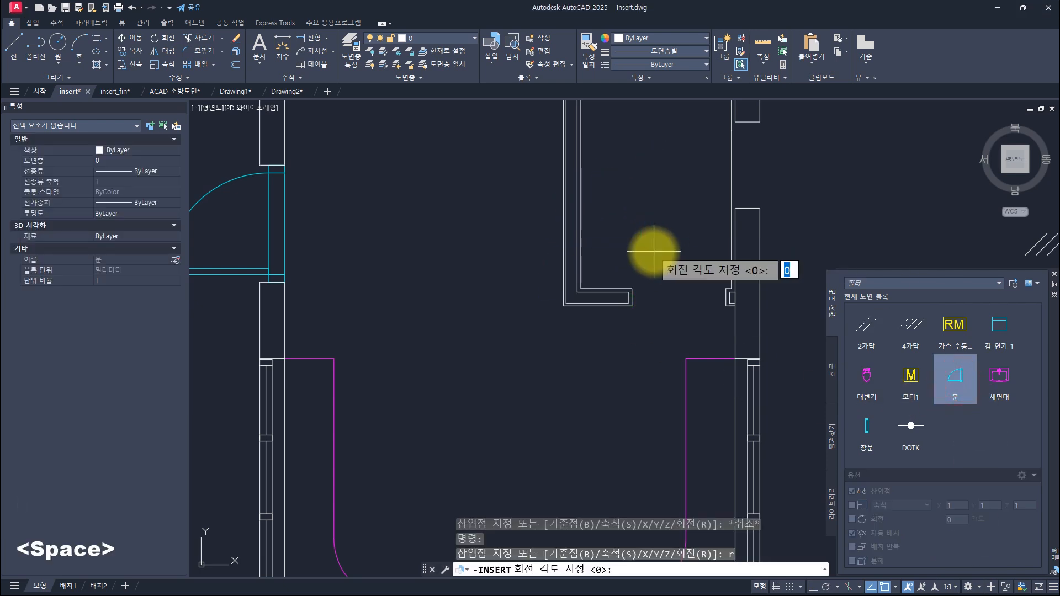
key(Return)
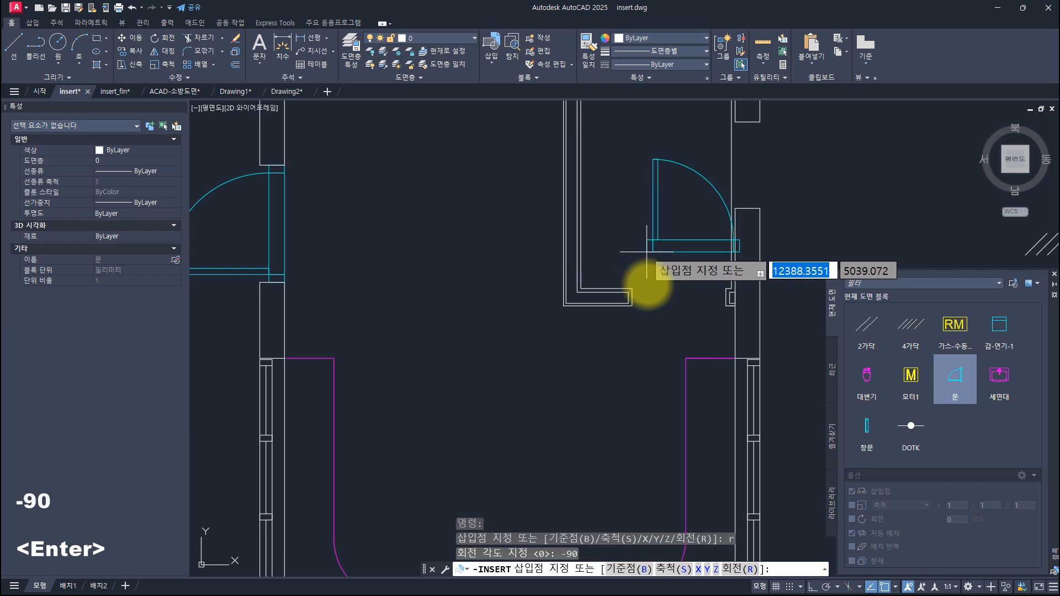
click(632, 306)
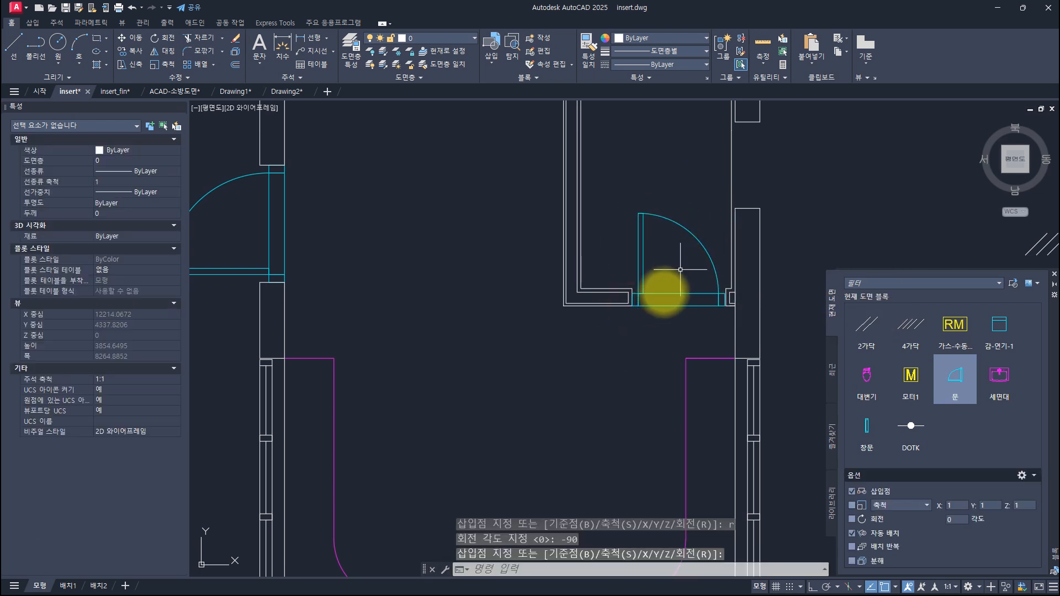
scroll(639, 347, up, 4)
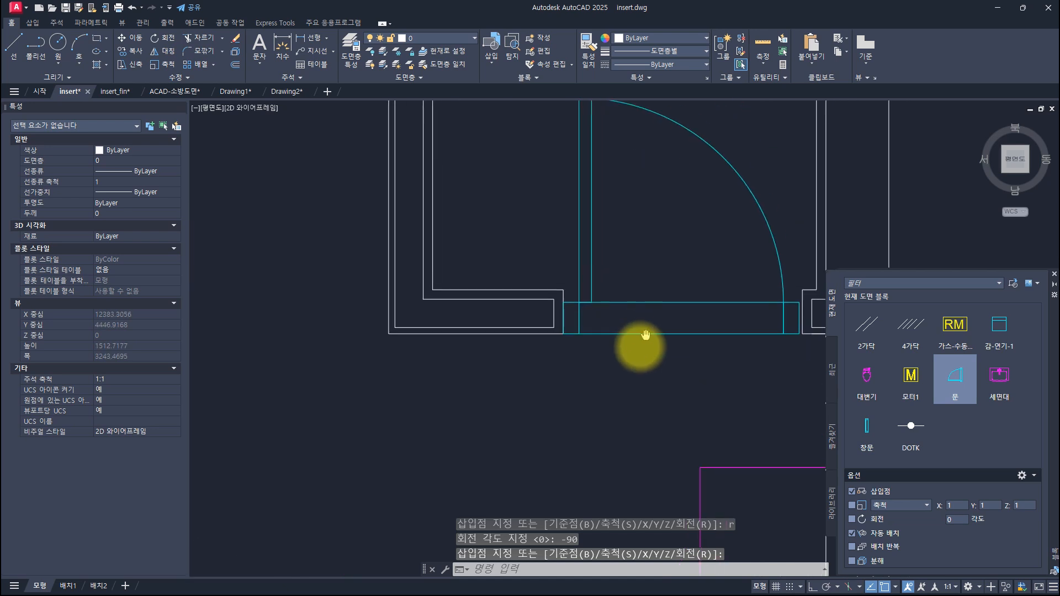
Step: Insert a trial copy of the 문 block over the L-shaped wall's lower corner, select it and delete it
click(969, 385)
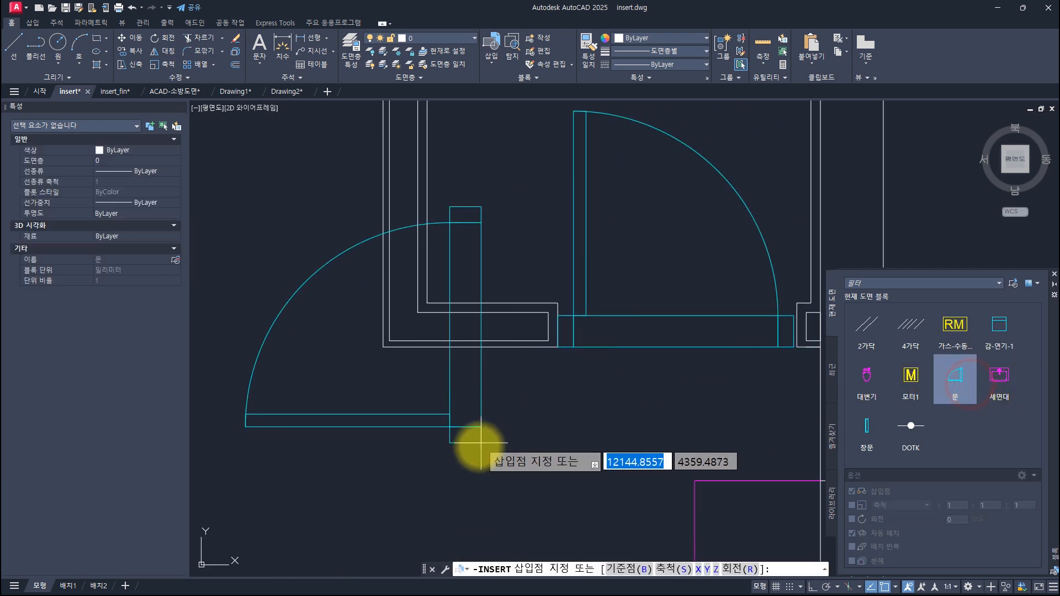
click(478, 446)
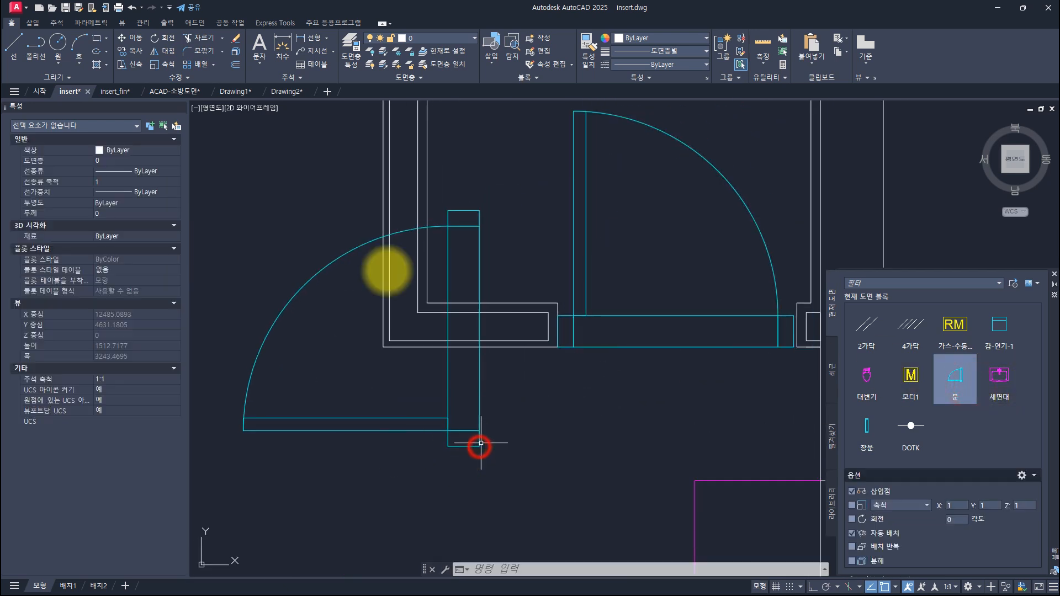
click(527, 457)
click(433, 417)
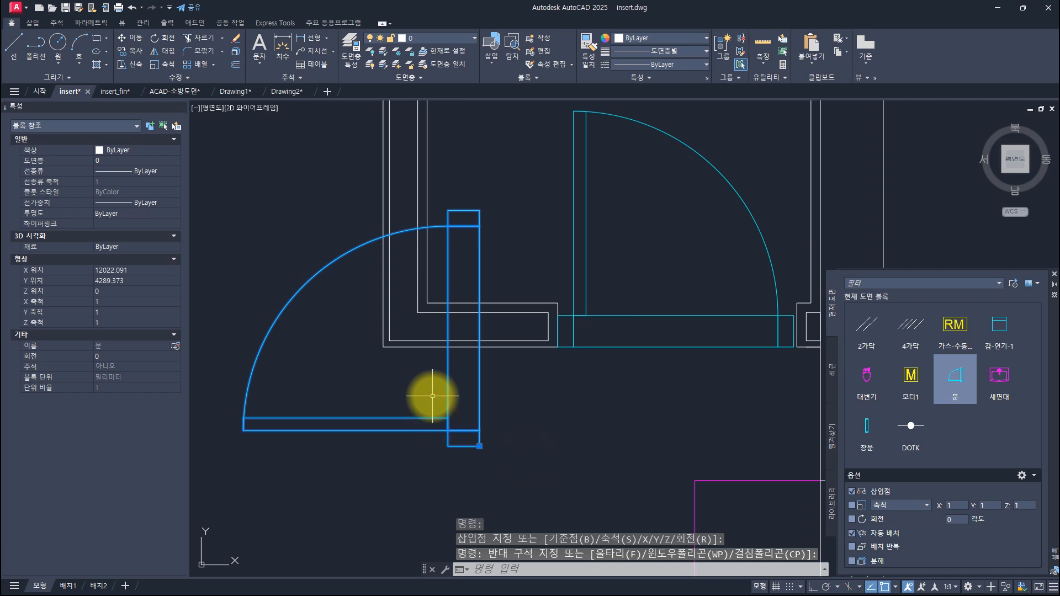
key(Delete)
Step: Scale the rotated door block by reference from its frame's lower-left corner, stretching the frame's full width to the opposite wall end
click(690, 389)
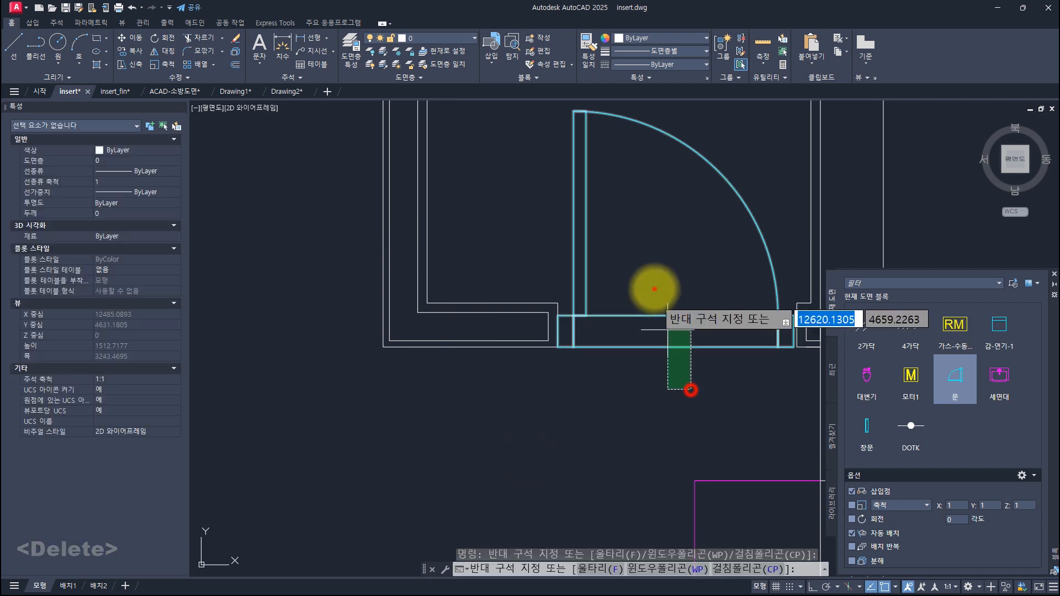
click(654, 288)
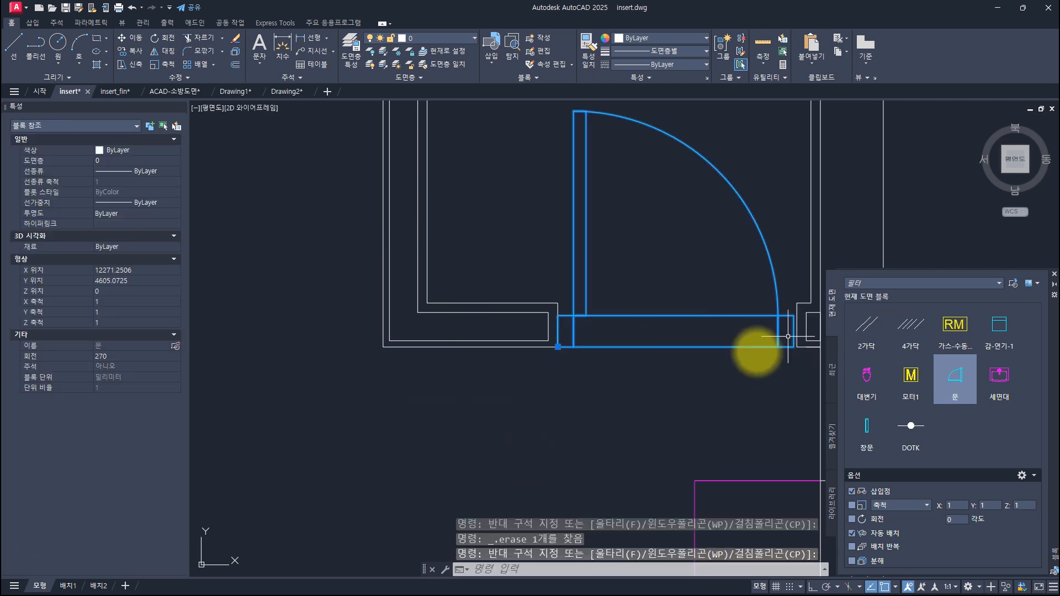
text(sc)
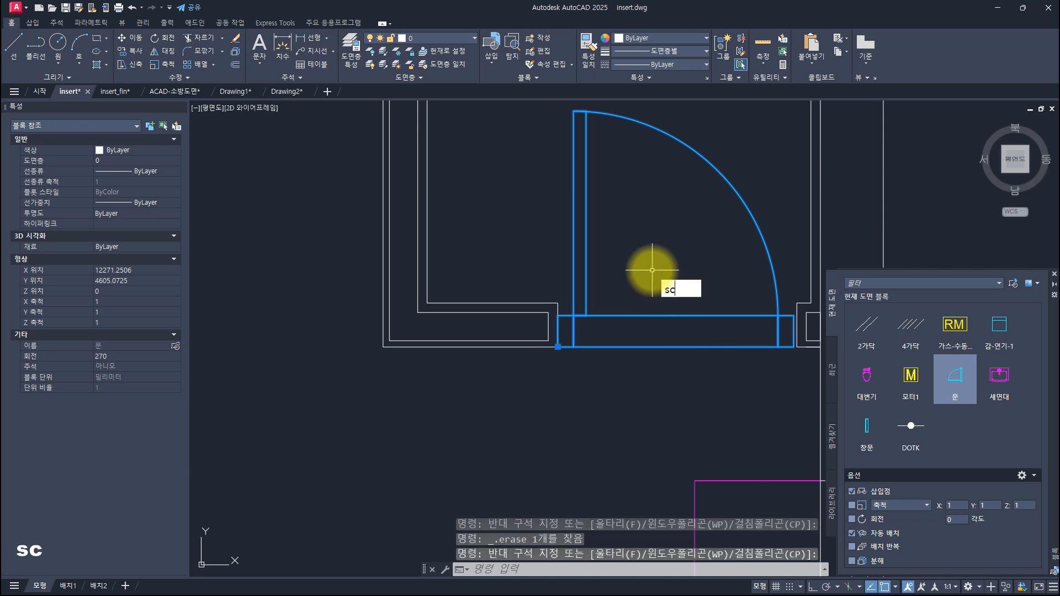
key(space)
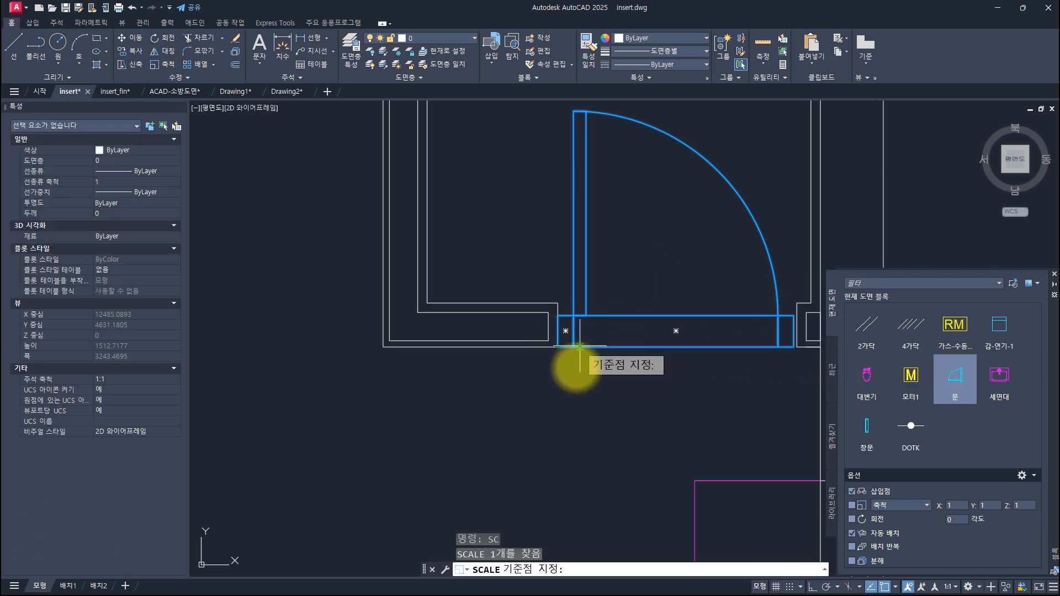
click(559, 346)
text(r)
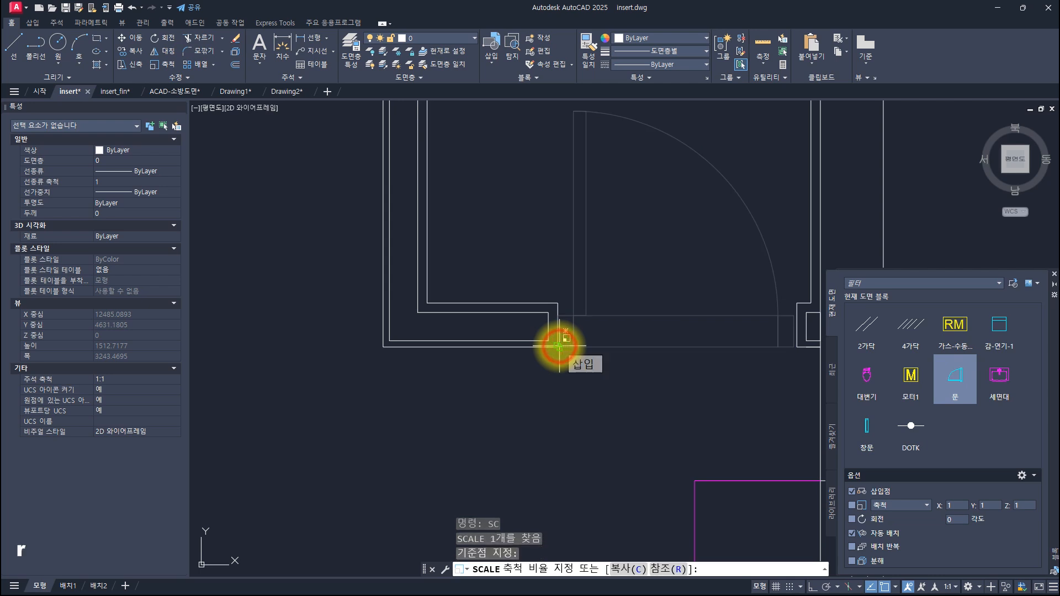
key(space)
click(557, 346)
scroll(778, 353, up, 6)
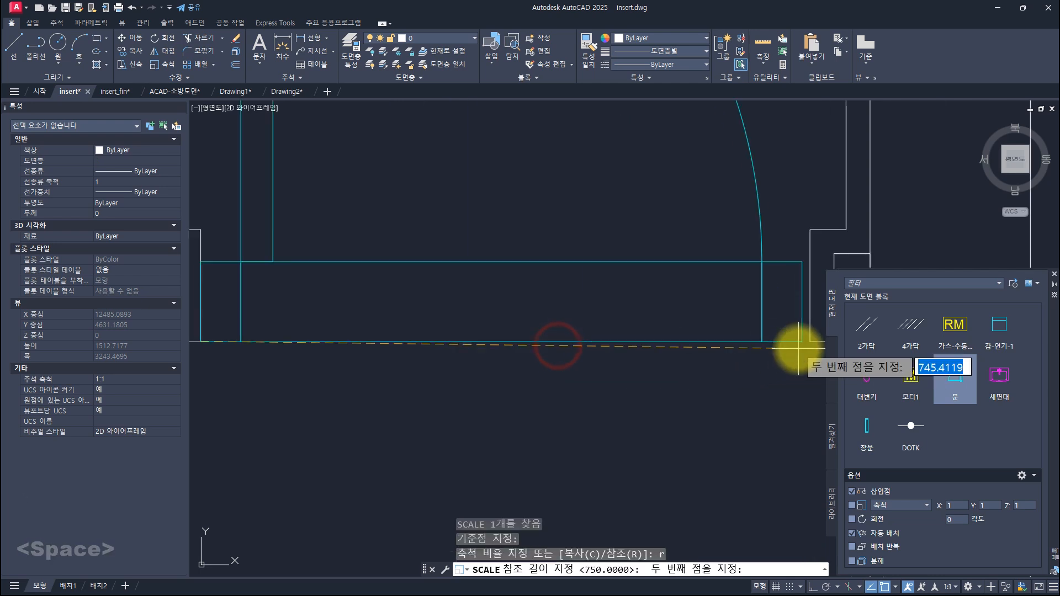
click(689, 355)
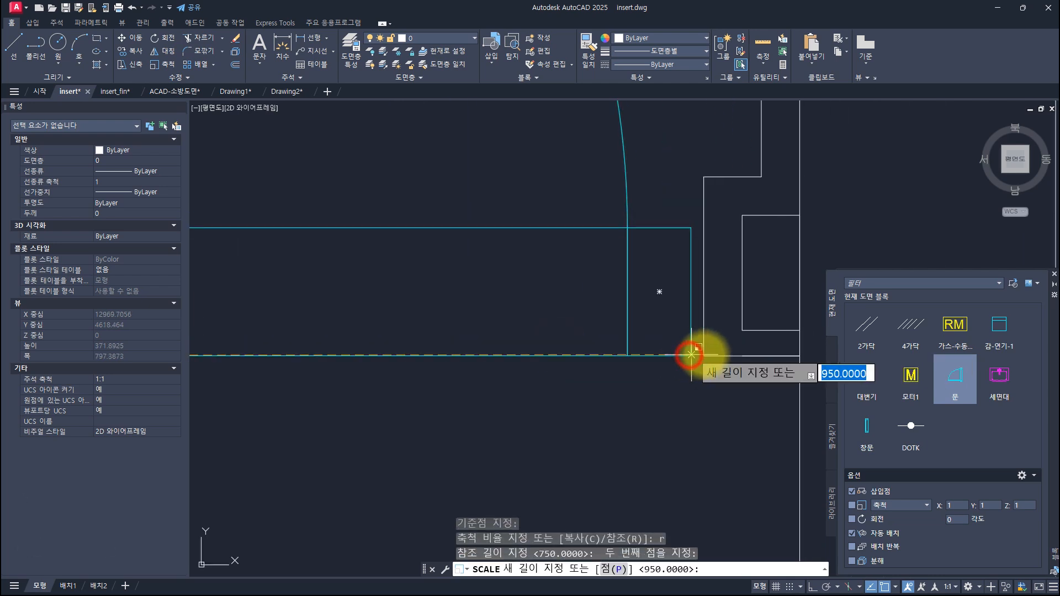
scroll(694, 385, down, 12)
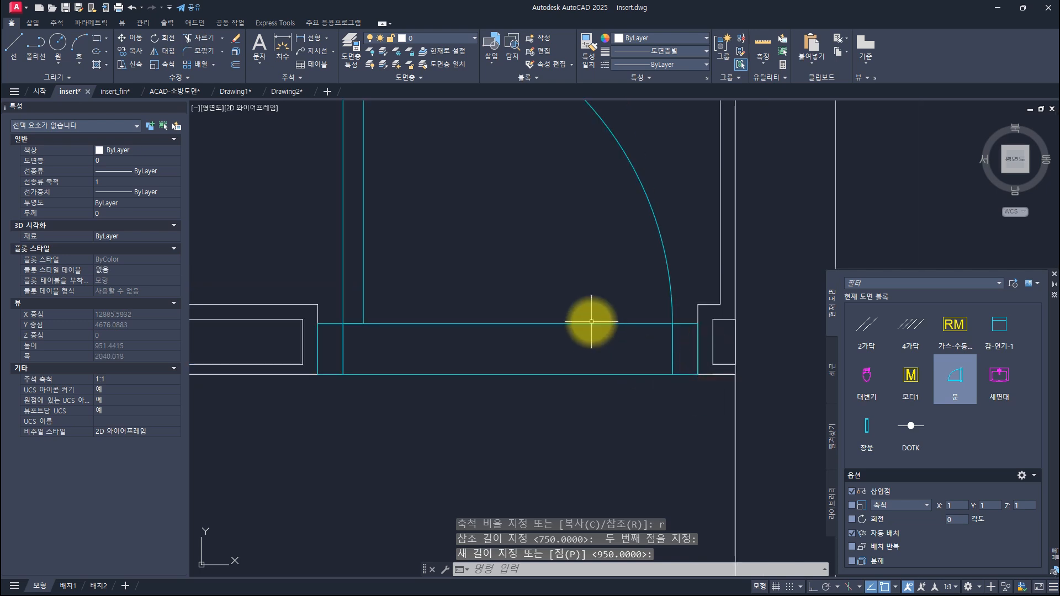
Step: Insert the 대변기 and 세면대 blocks with rotation 90 along the inner room's left wall, the 세면대 below the 대변기
scroll(642, 339, up, 2)
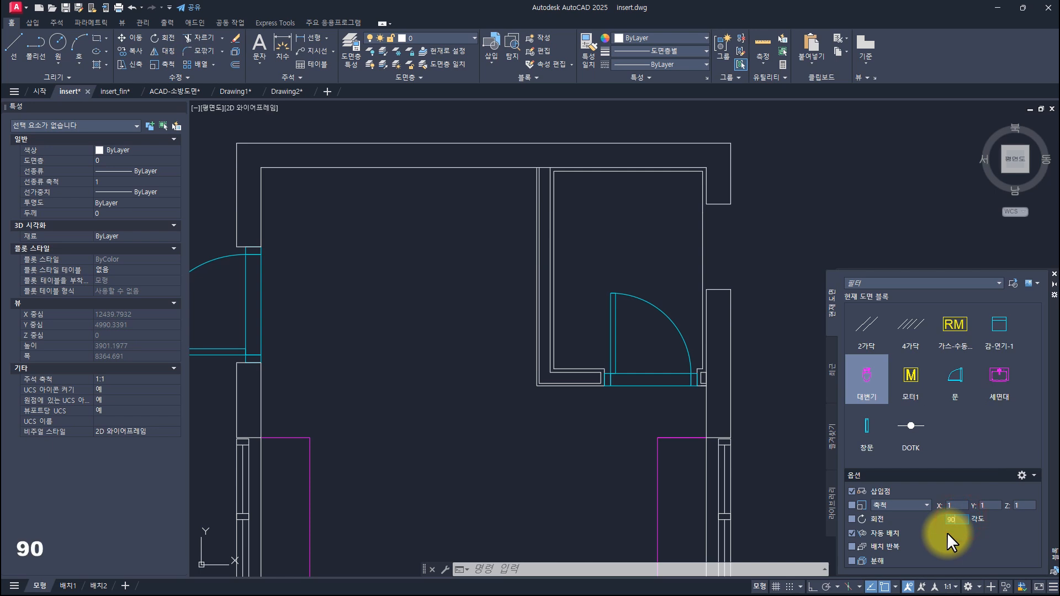
key(Return)
click(866, 376)
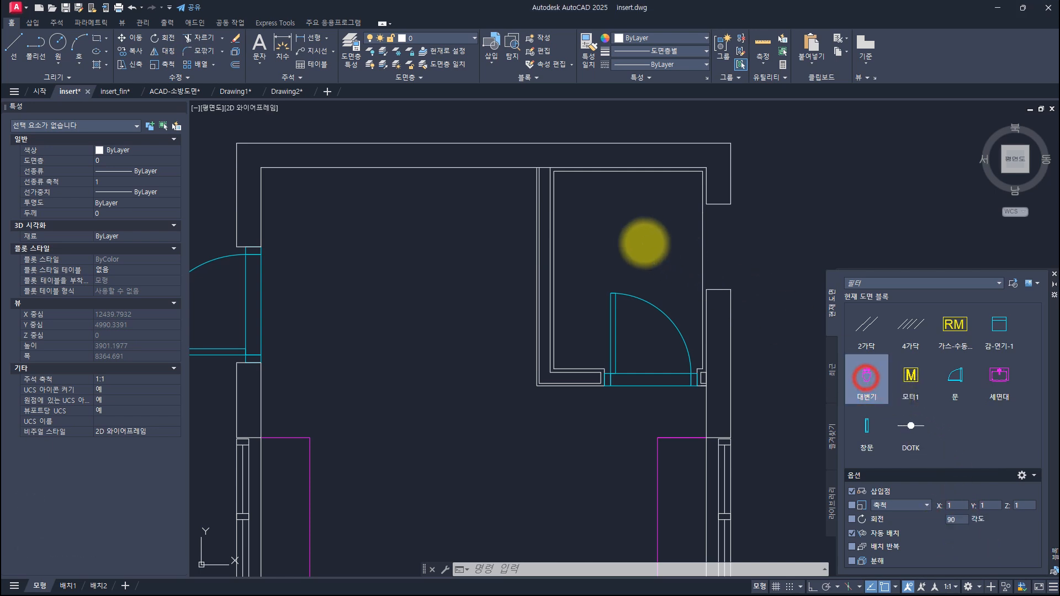
click(557, 207)
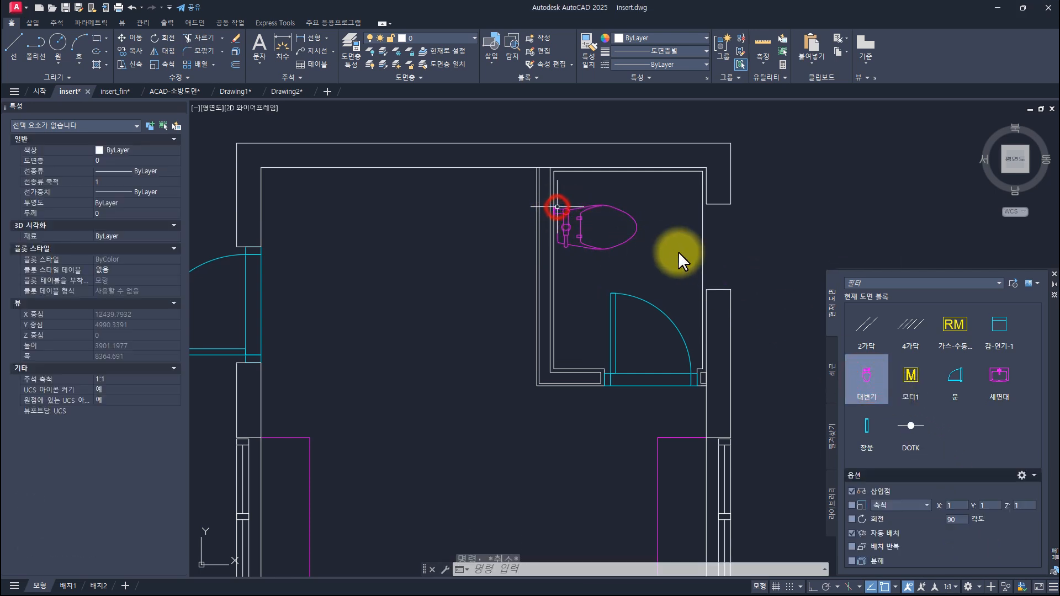
click(999, 377)
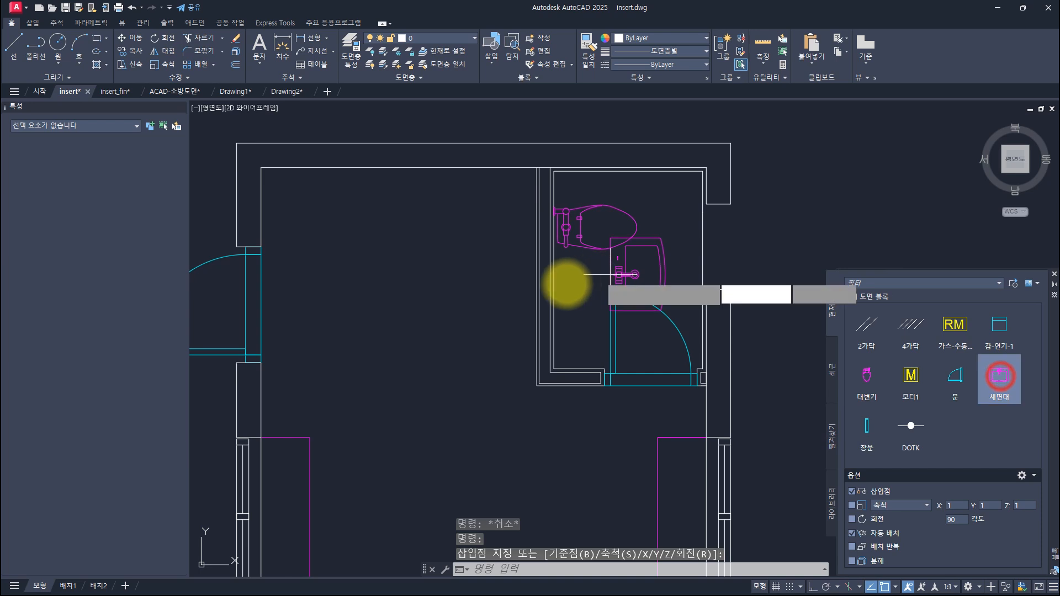
click(557, 310)
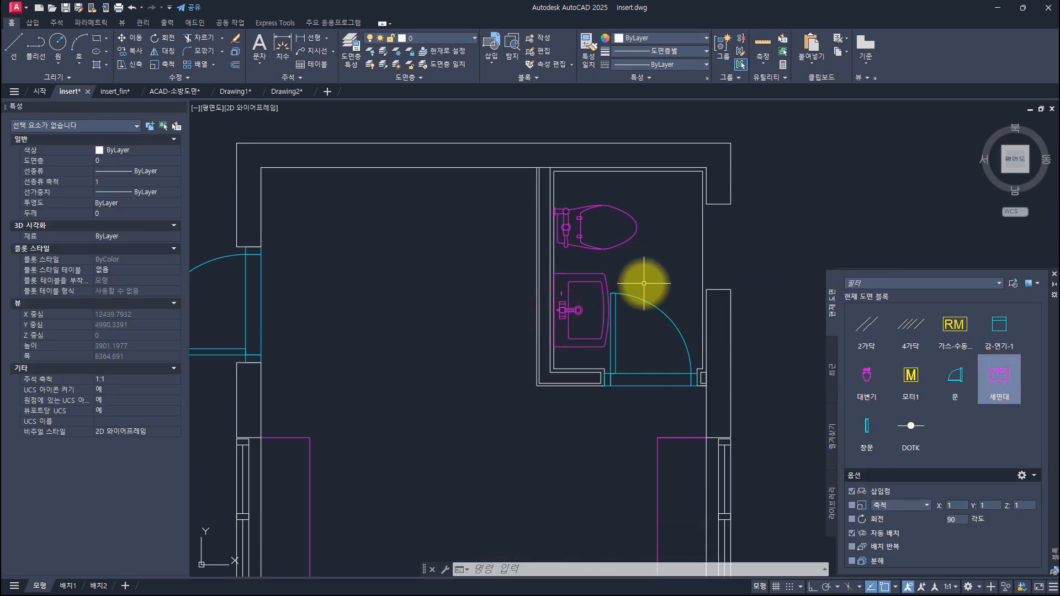
Step: Mirror the inner room's door about a vertical line through its frame's midpoint and erase the source object
click(666, 283)
click(644, 319)
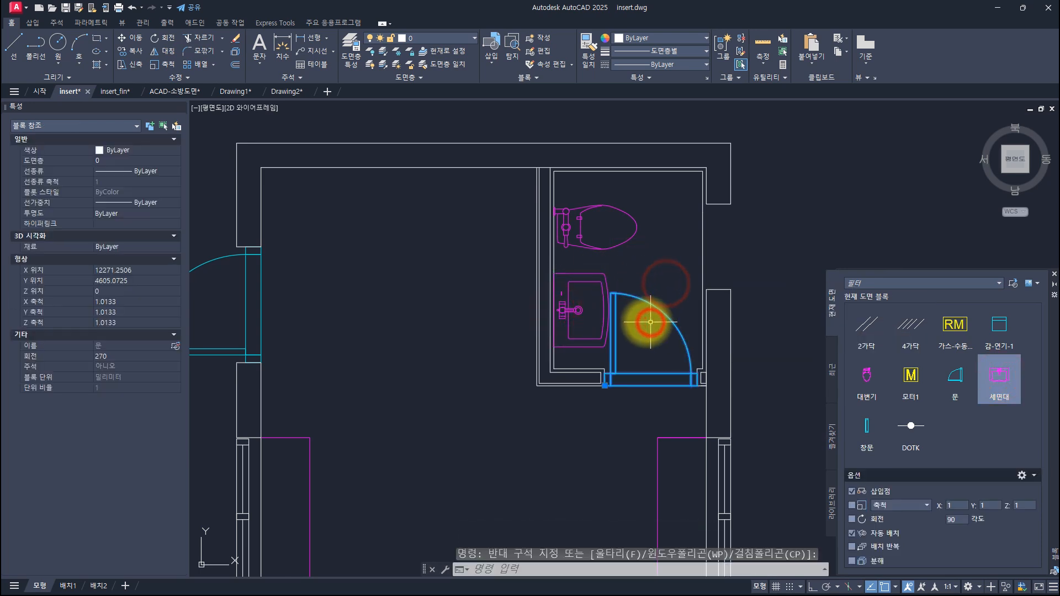
click(156, 52)
click(651, 378)
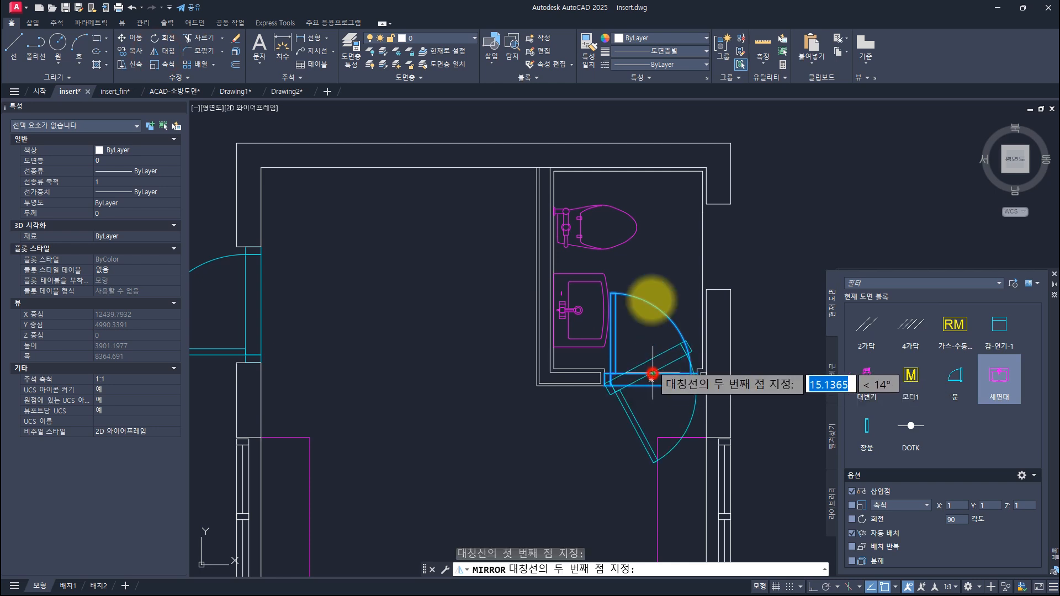
key(F8)
click(653, 206)
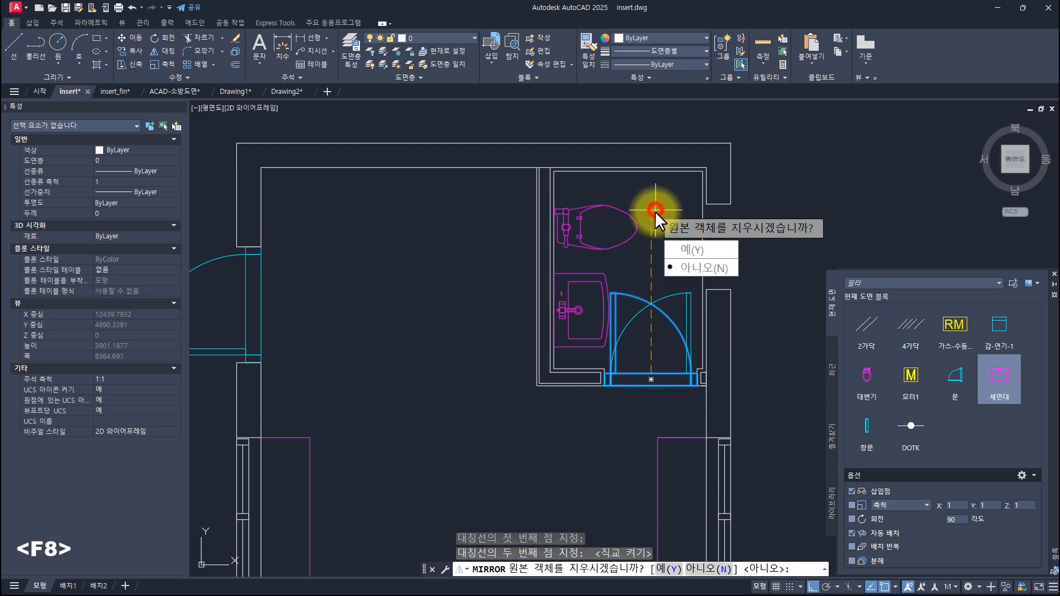
click(693, 254)
key(F8)
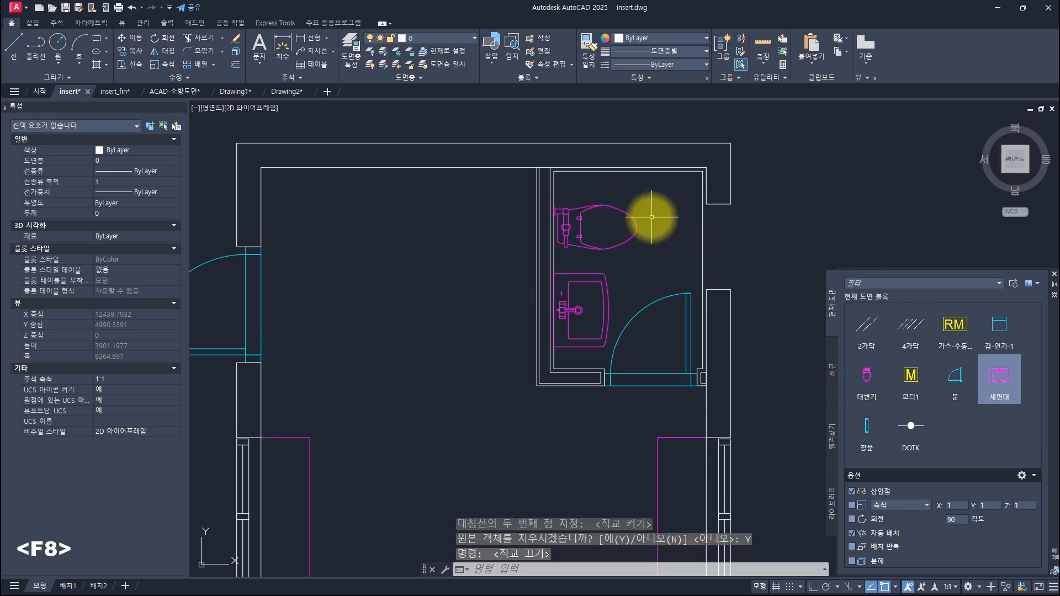
key(Escape)
key(Escape)
key(Escape)
middle_drag(618, 292, 642, 247)
scroll(580, 331, down, 2)
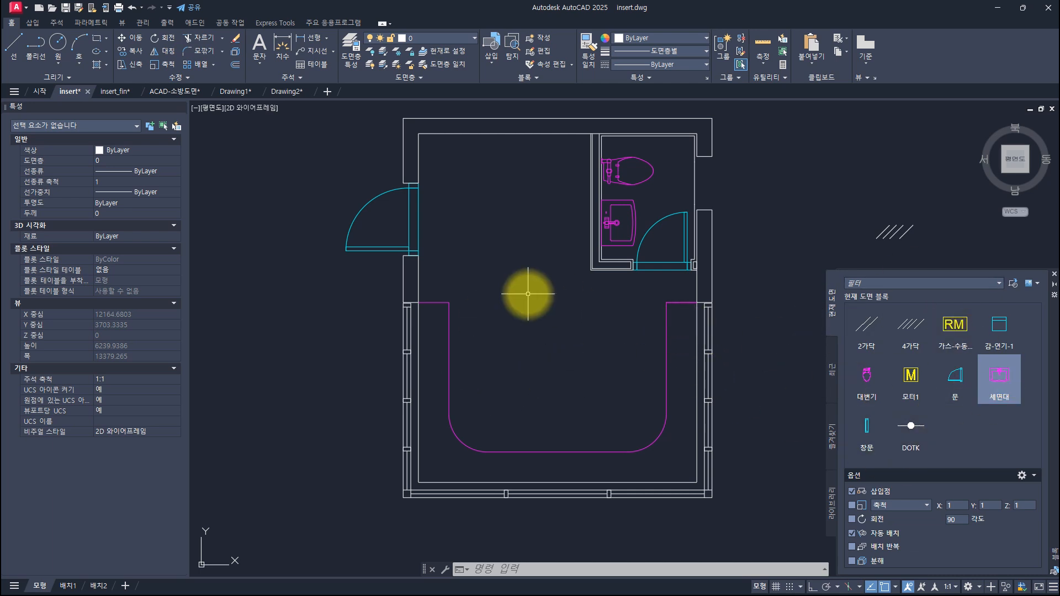
Step: Open chair.dwg from folder 04 and select all the chair's objects to examine how it is drawn
key(ctrl+o)
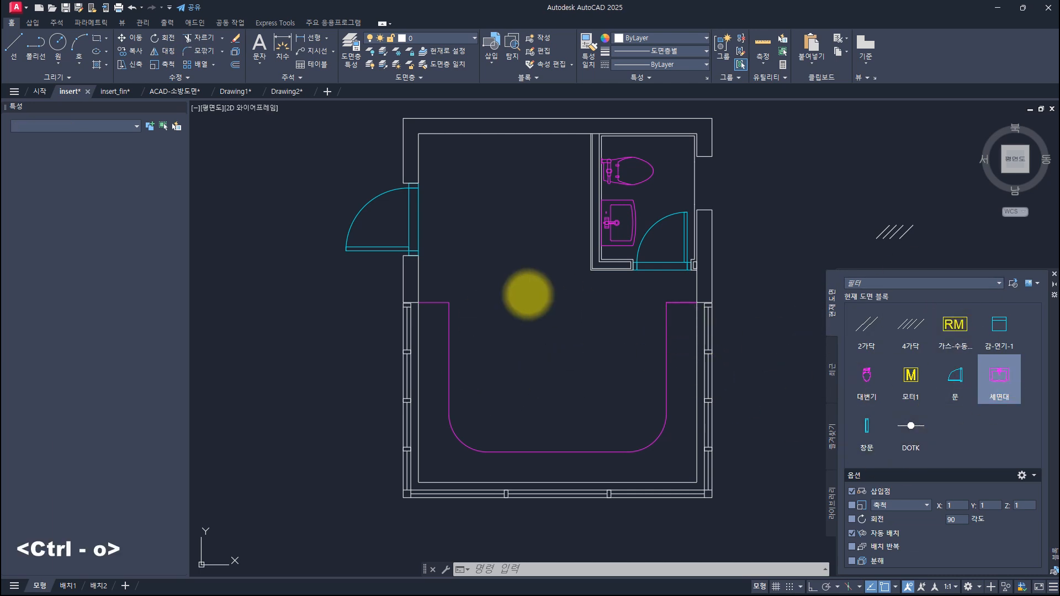
click(436, 231)
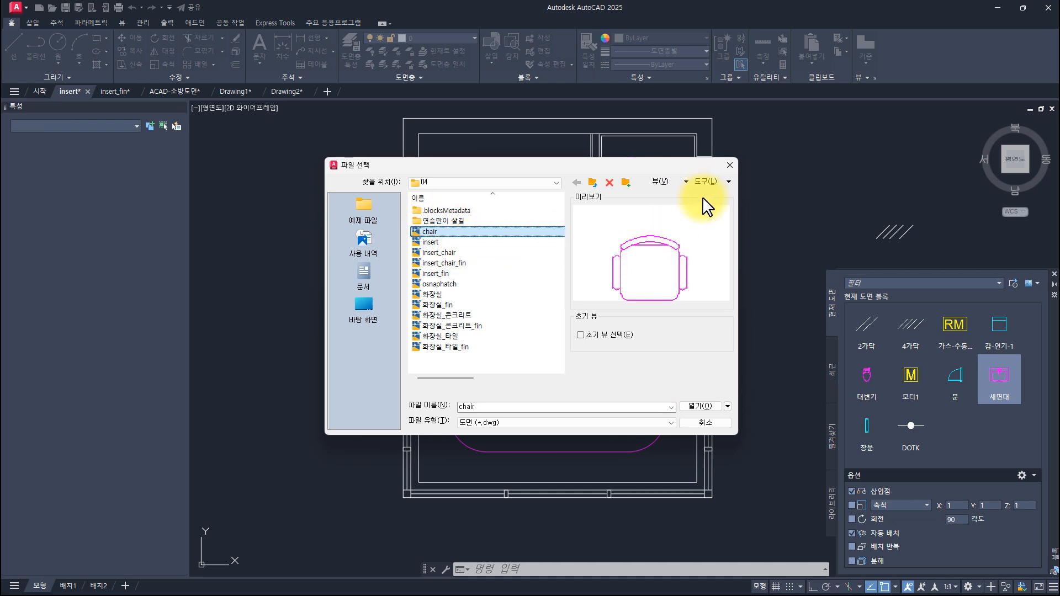
key(Return)
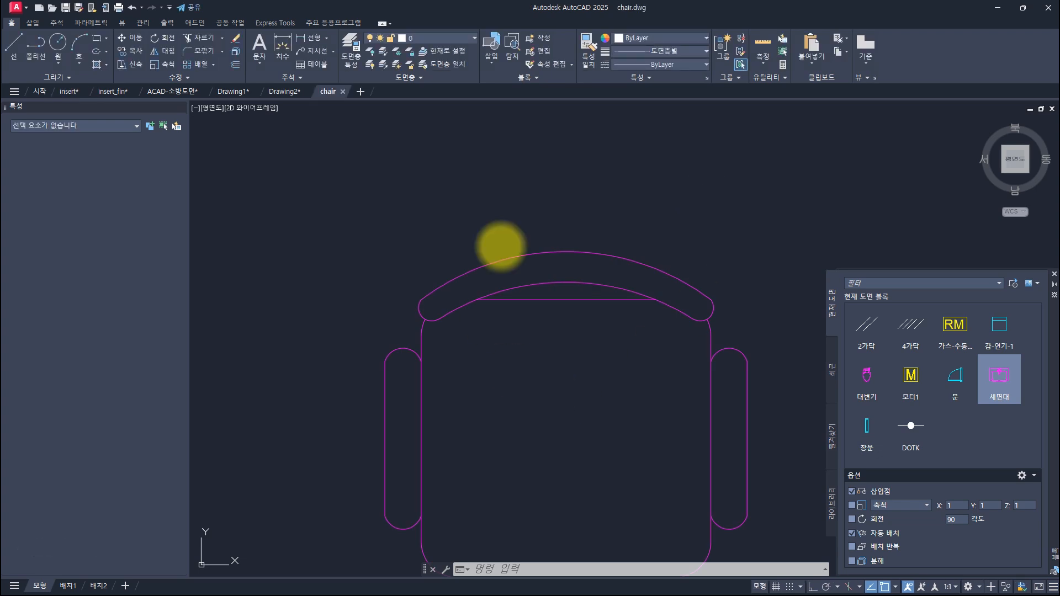
scroll(544, 332, down, 3)
click(439, 225)
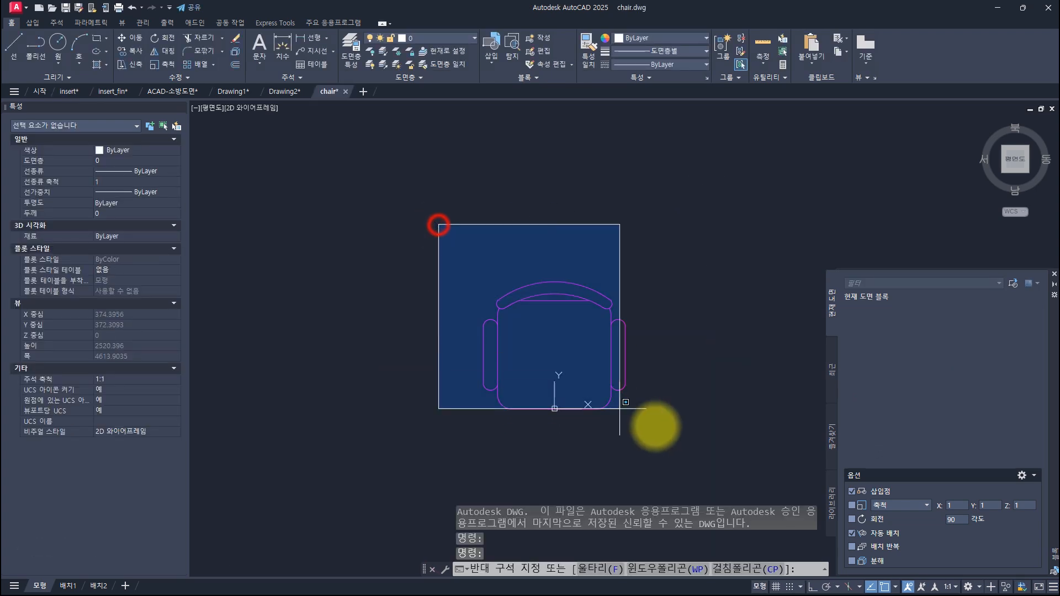
click(674, 437)
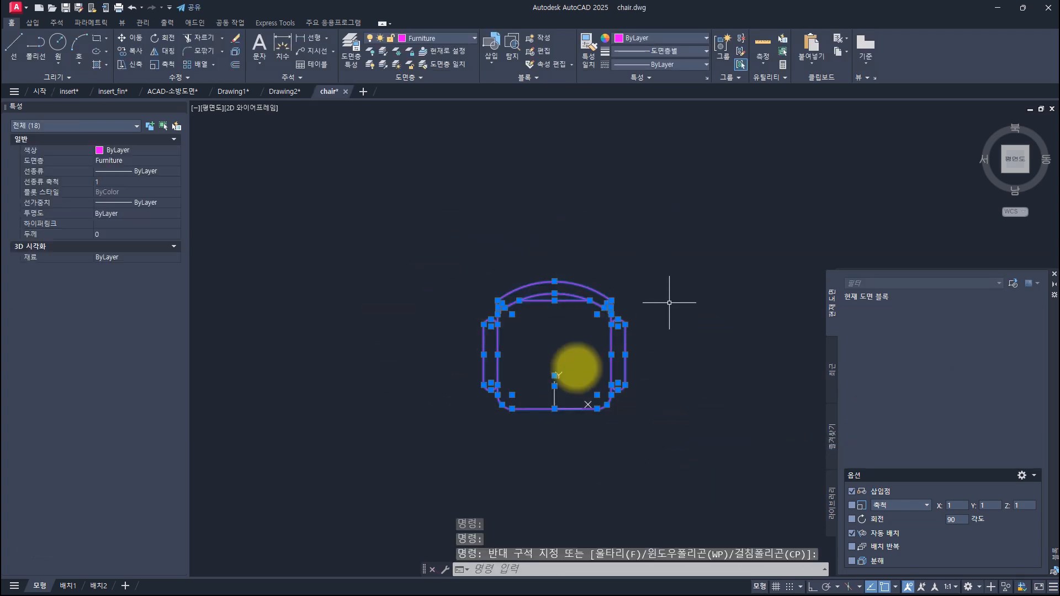
Step: Switch back to insert.dwg and look over the available ways to insert a block, including the library blocks option
click(69, 91)
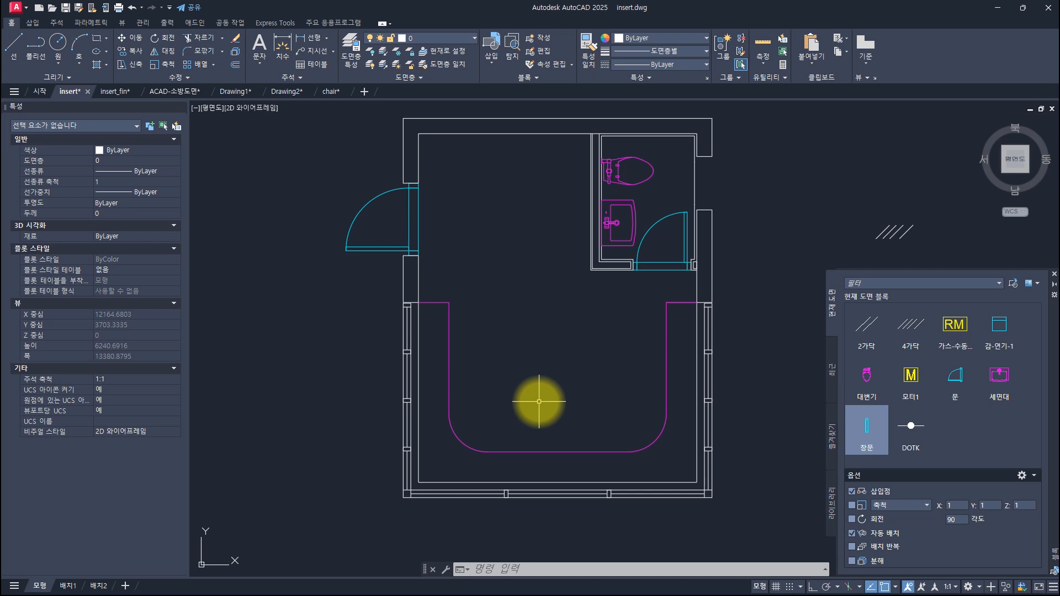
key(Escape)
key(Escape)
key(Escape)
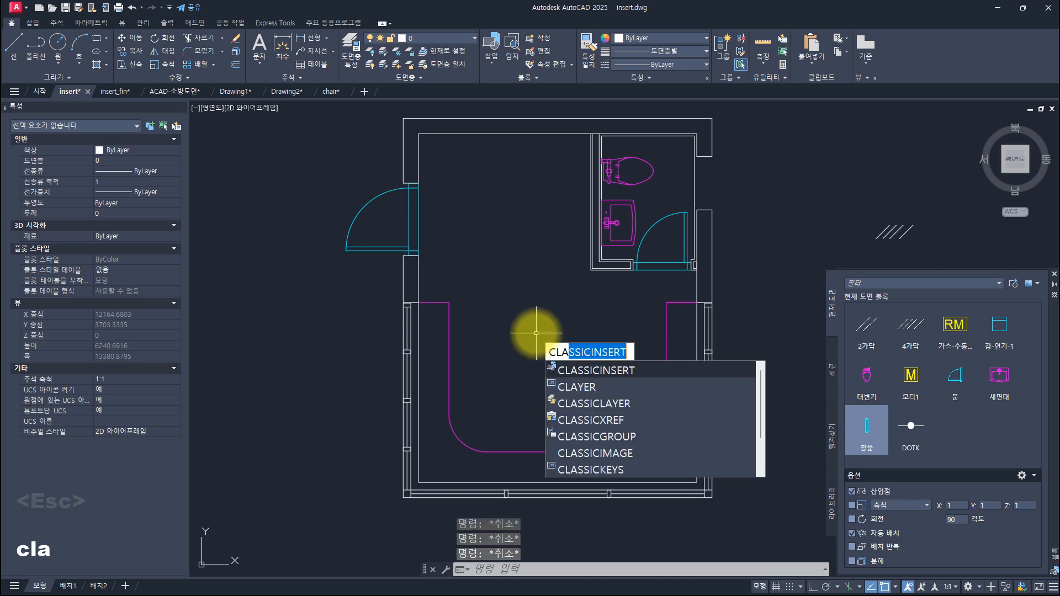
key(Escape)
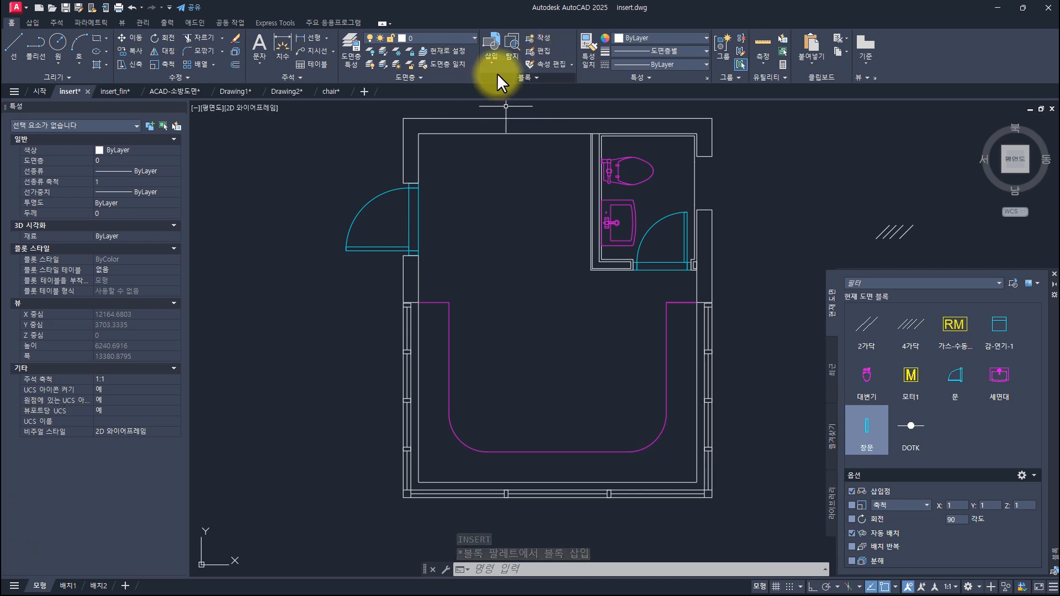
click(492, 63)
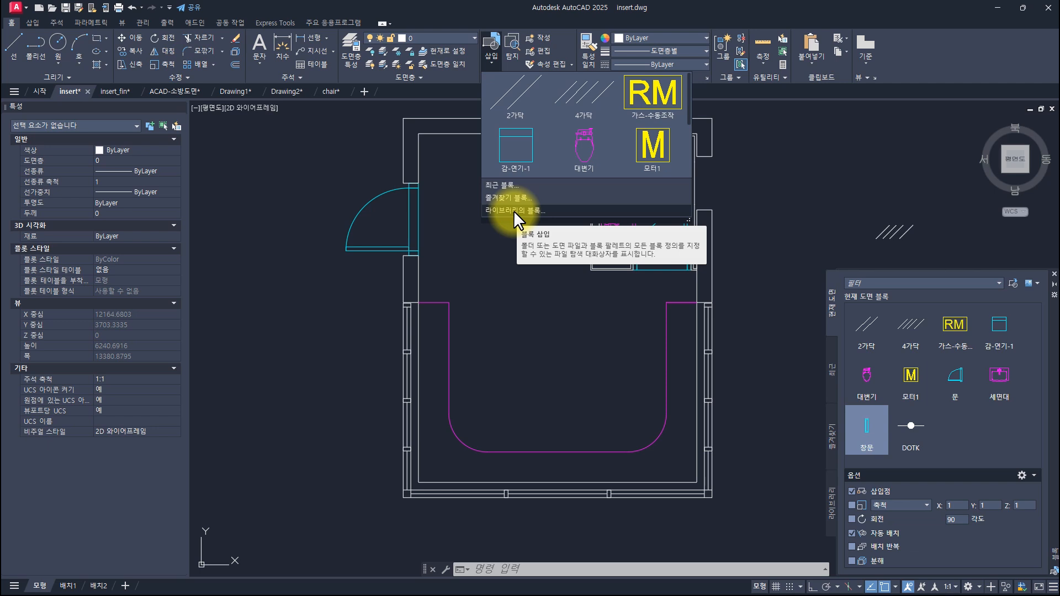
click(561, 343)
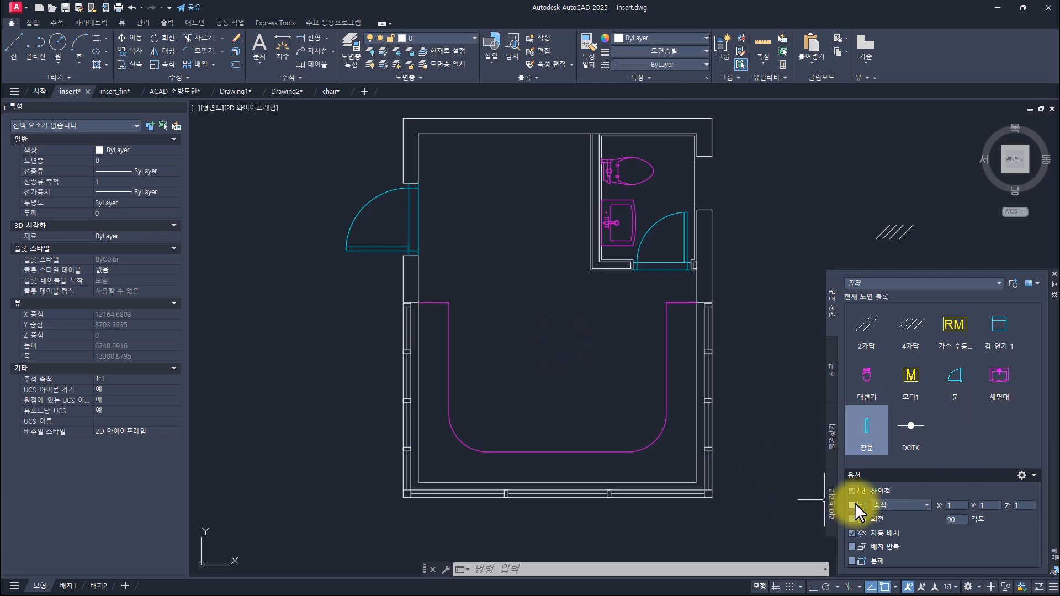
Step: Load chair.dwg from folder 04 as the block library source
click(832, 504)
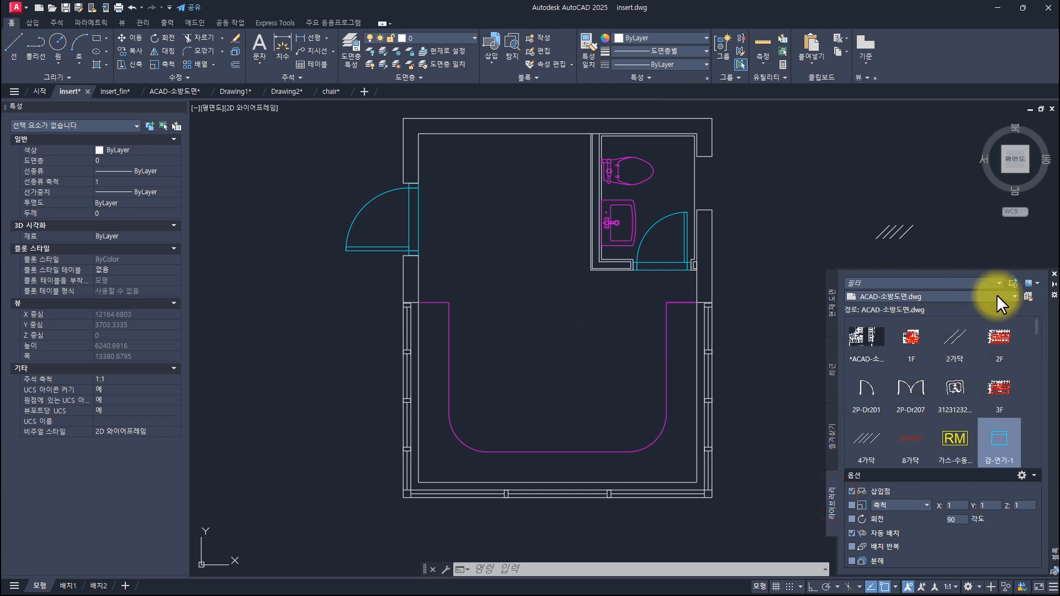
click(1020, 294)
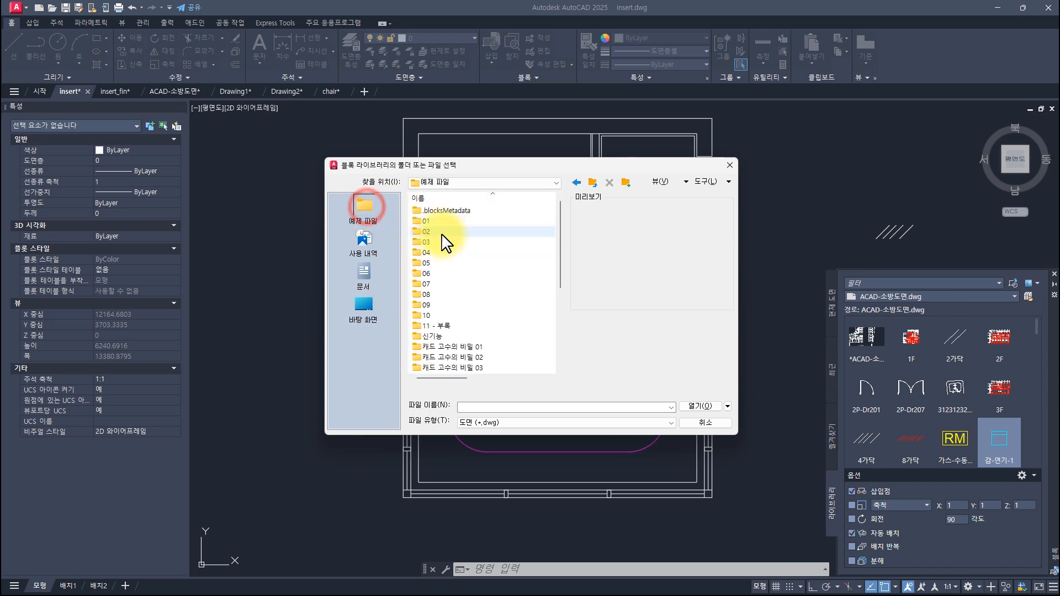
double_click(435, 252)
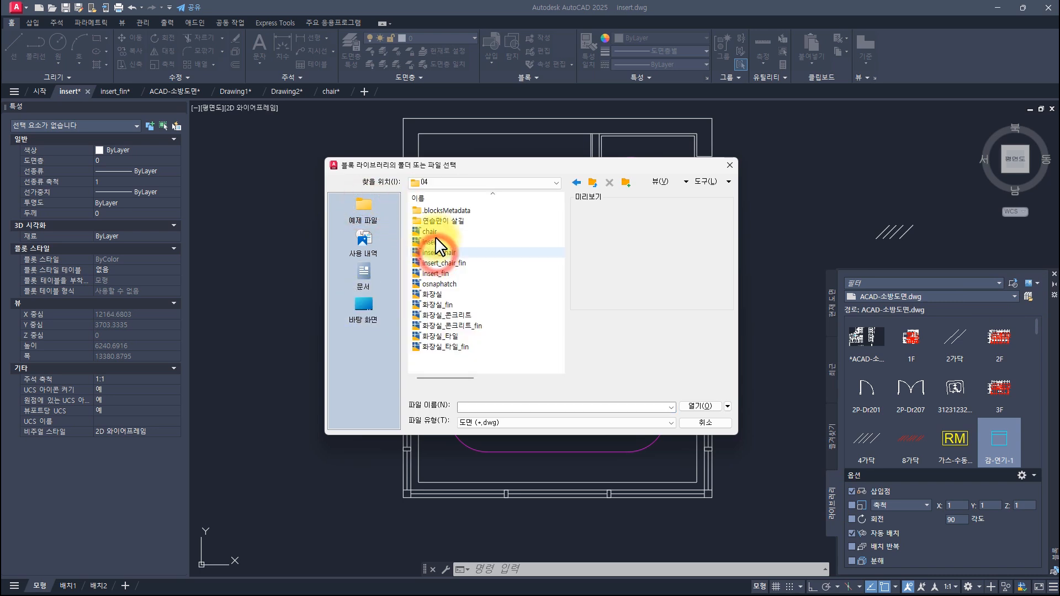
click(430, 232)
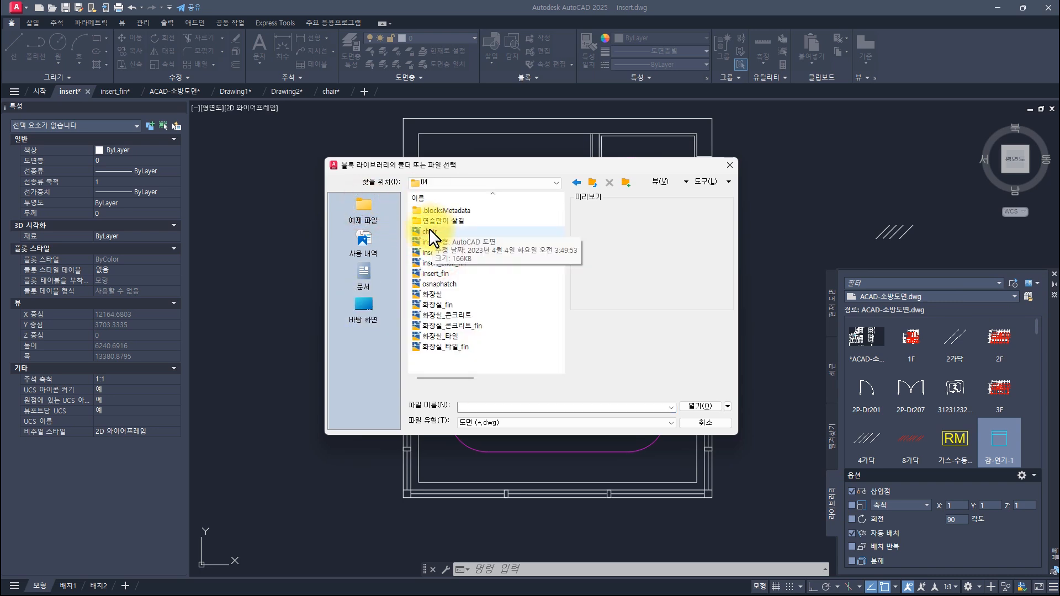
click(697, 407)
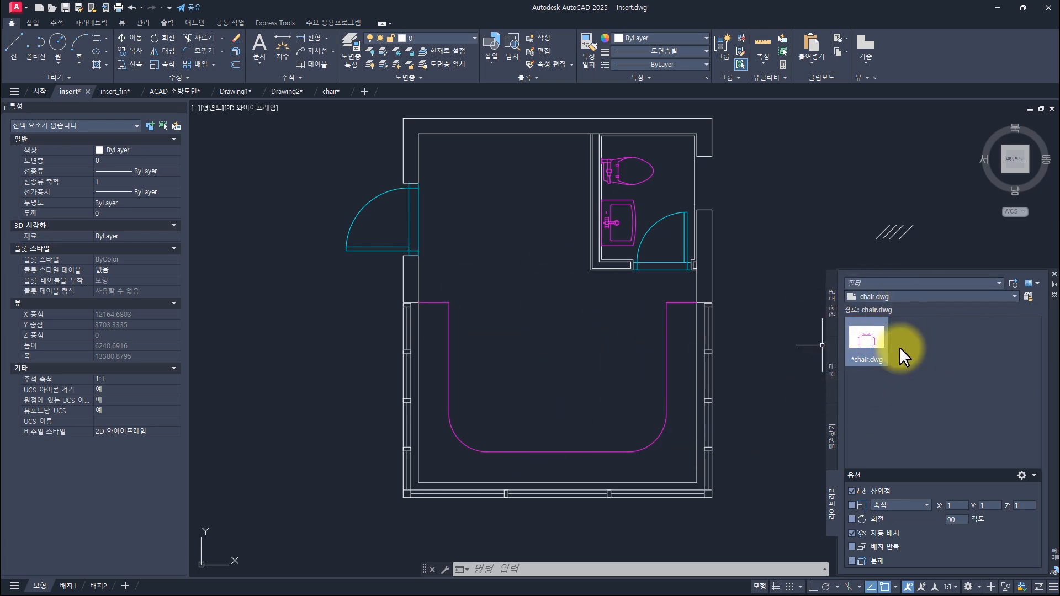
Step: Set the insertion rotation to 0 and insert the chair.dwg library block inside the curved counter, near the middle of its lower edge
double_click(957, 518)
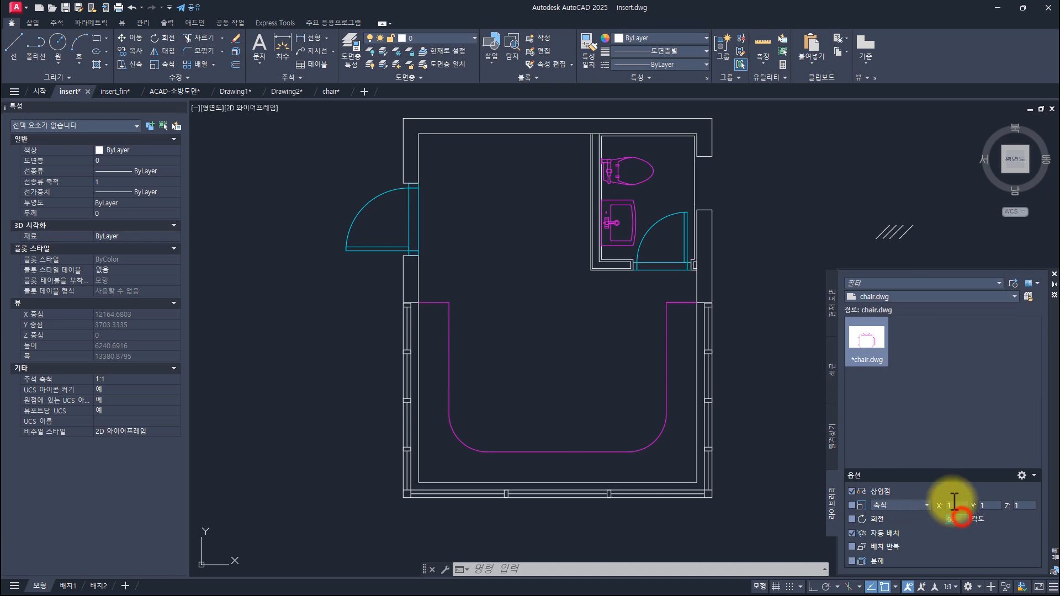
text(0)
key(Return)
click(974, 363)
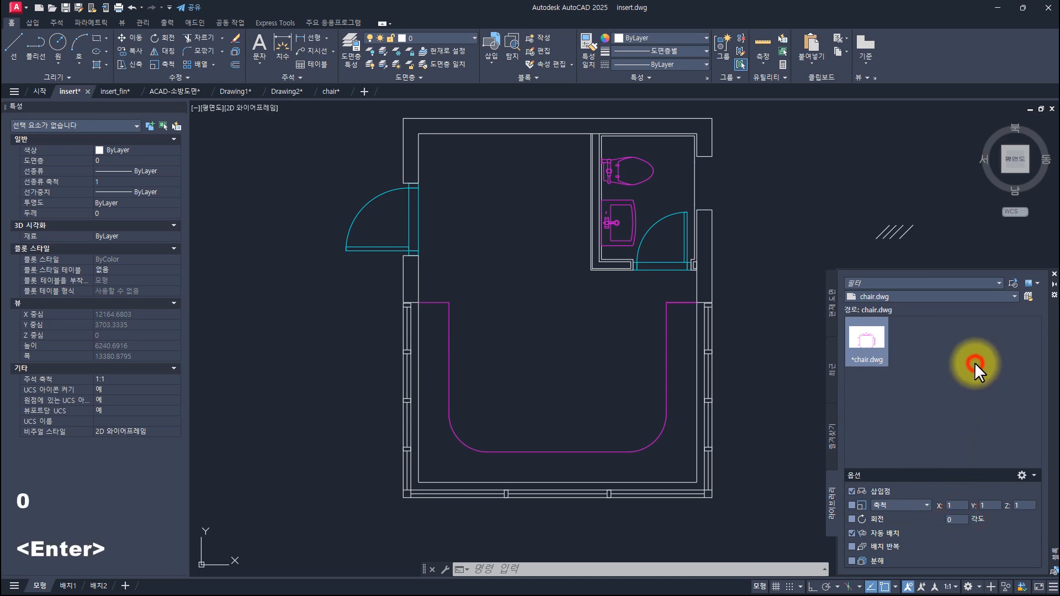
drag(863, 340, 552, 422)
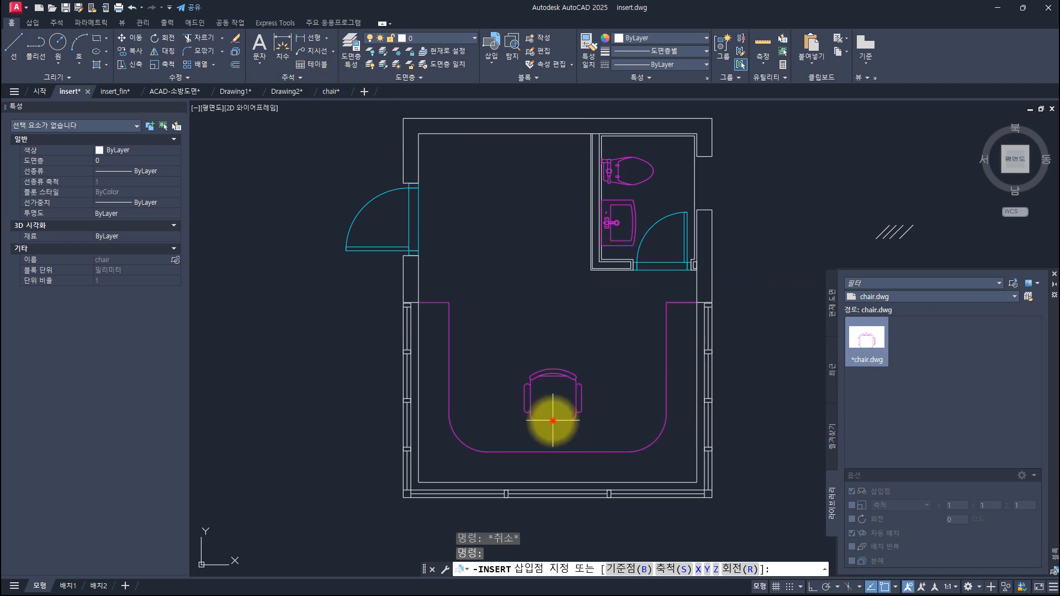
Step: Insert the current drawing's chair block with rotation 90 beside the counter's right leg
click(831, 311)
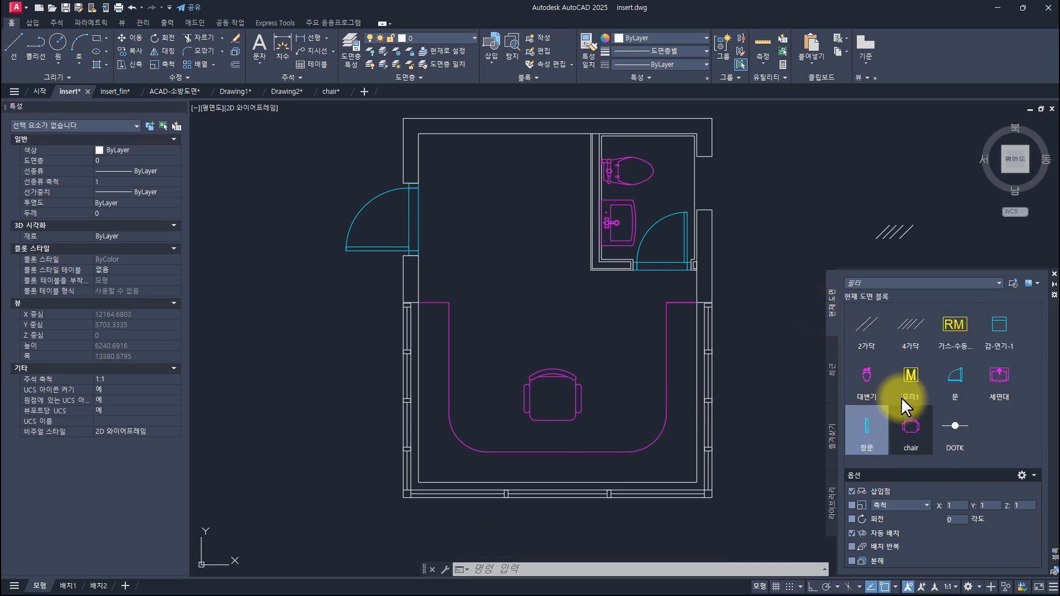
click(910, 433)
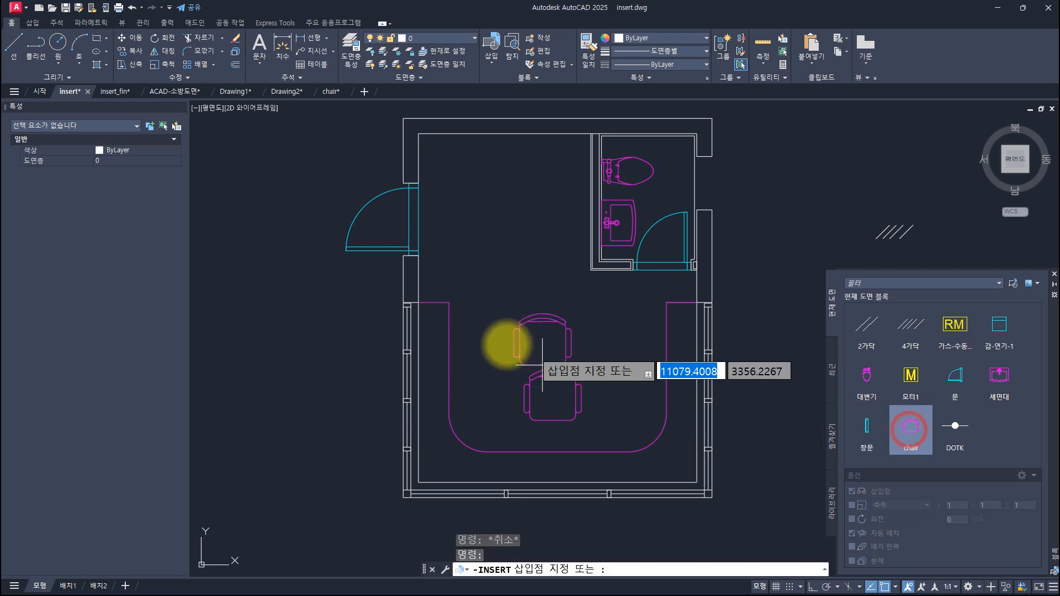
text(r)
key(space)
text(90)
key(space)
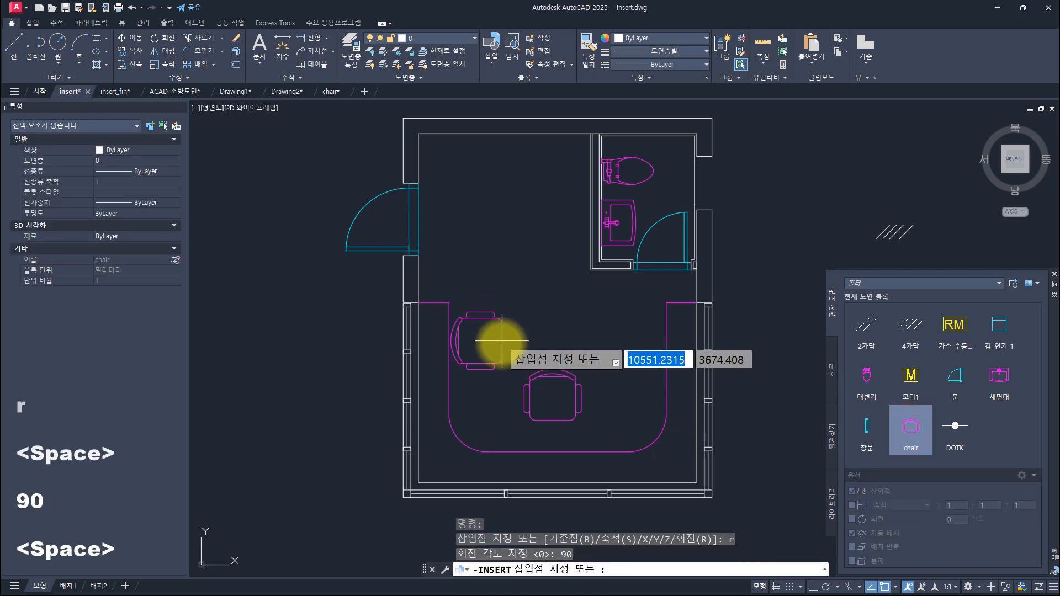
click(641, 348)
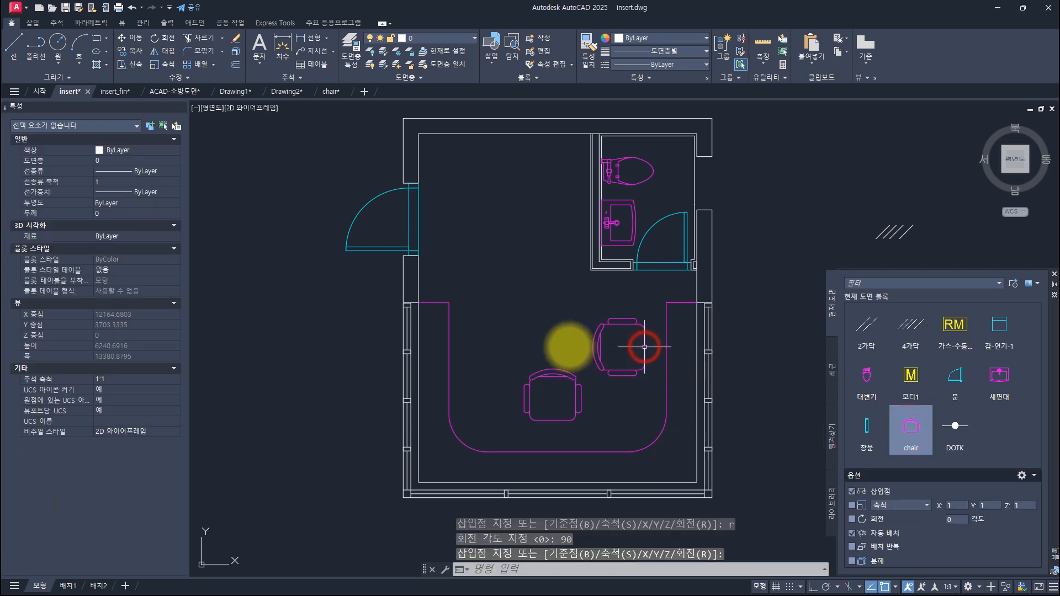
Step: Insert another chair block with rotation -90 beside the counter's left leg and end the command
key(space)
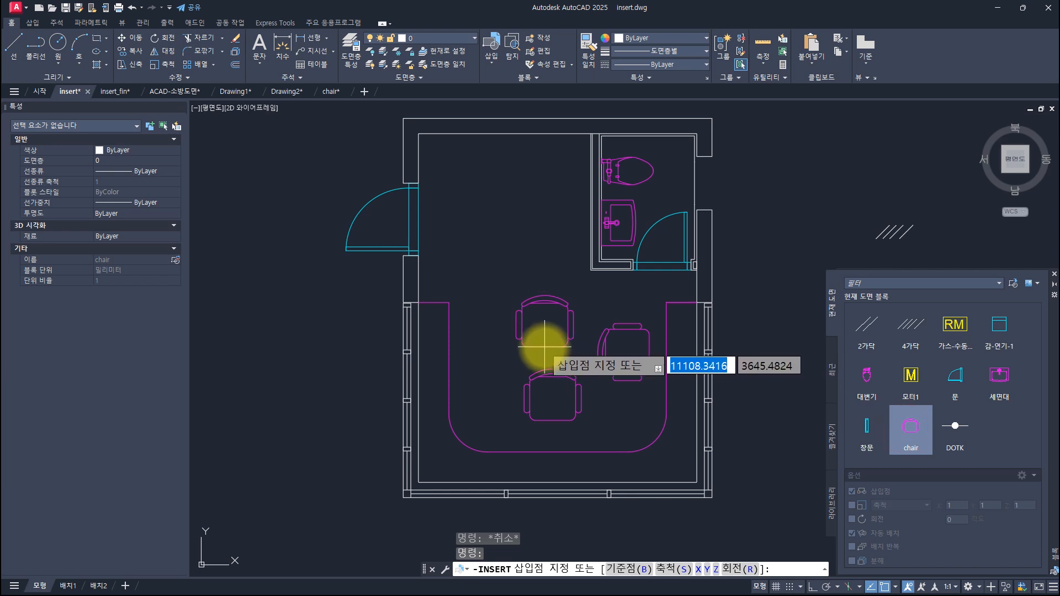
text(r)
key(space)
text(-90)
key(space)
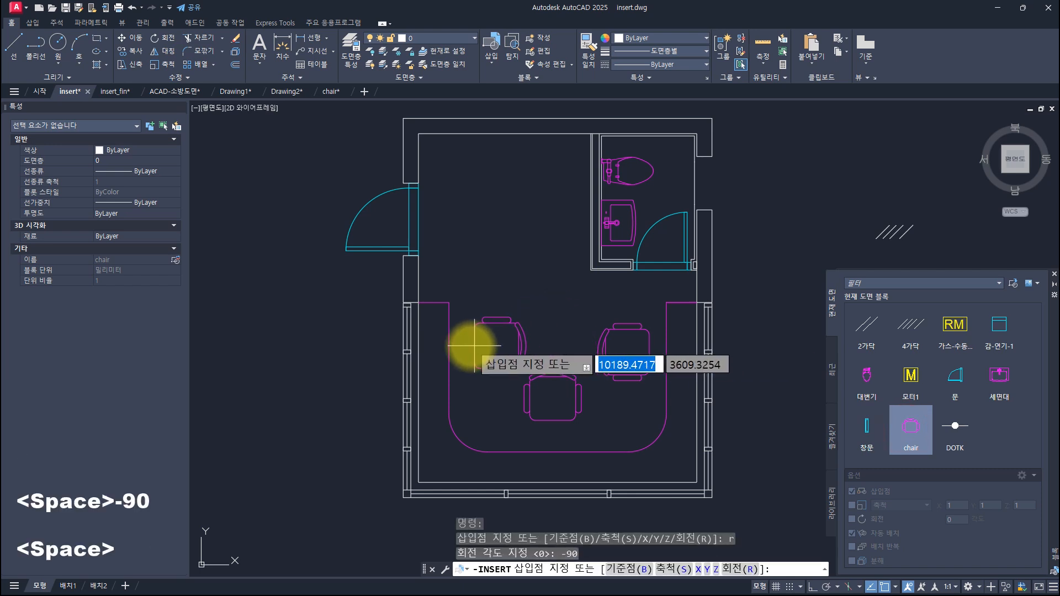
click(471, 346)
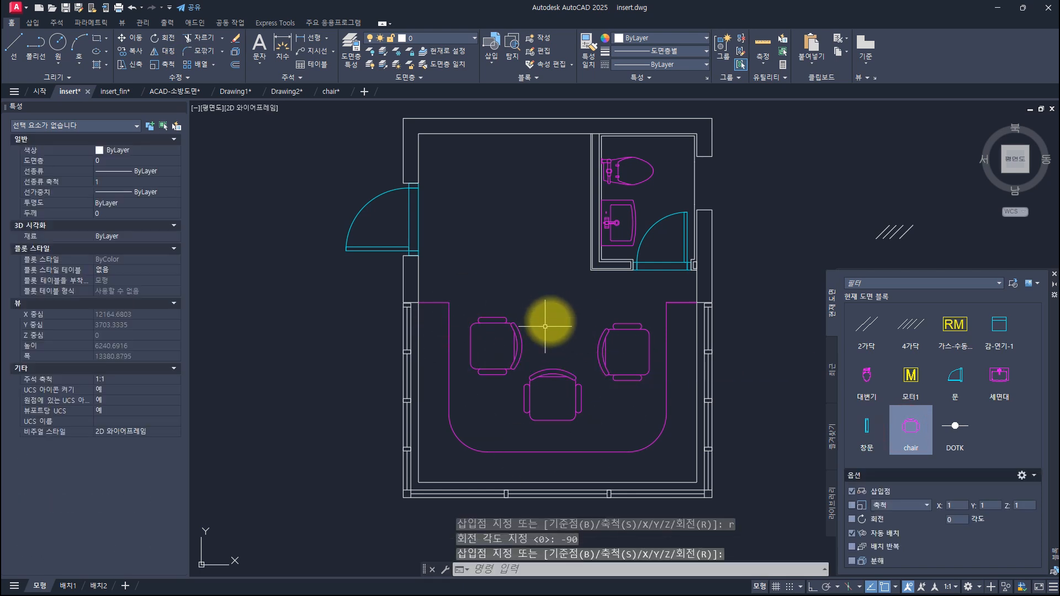
key(Escape)
key(Escape)
key(Escape)
key(Escape)
key(Escape)
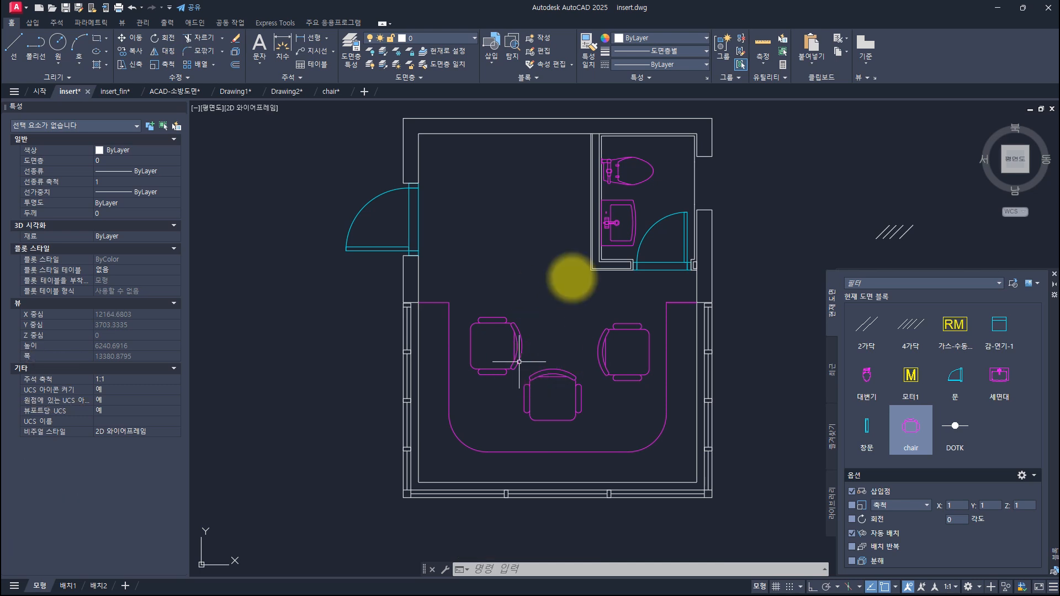
Step: Review the library and current-drawing blocks, then compare how the 문 block is drawn in Drawing1 and Drawing2
click(834, 497)
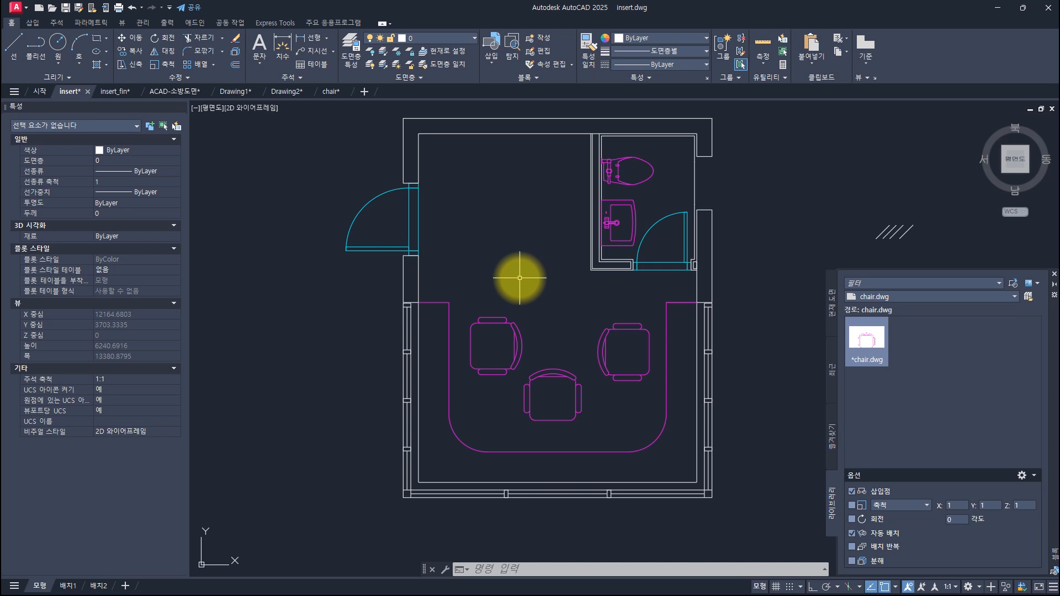
click(831, 304)
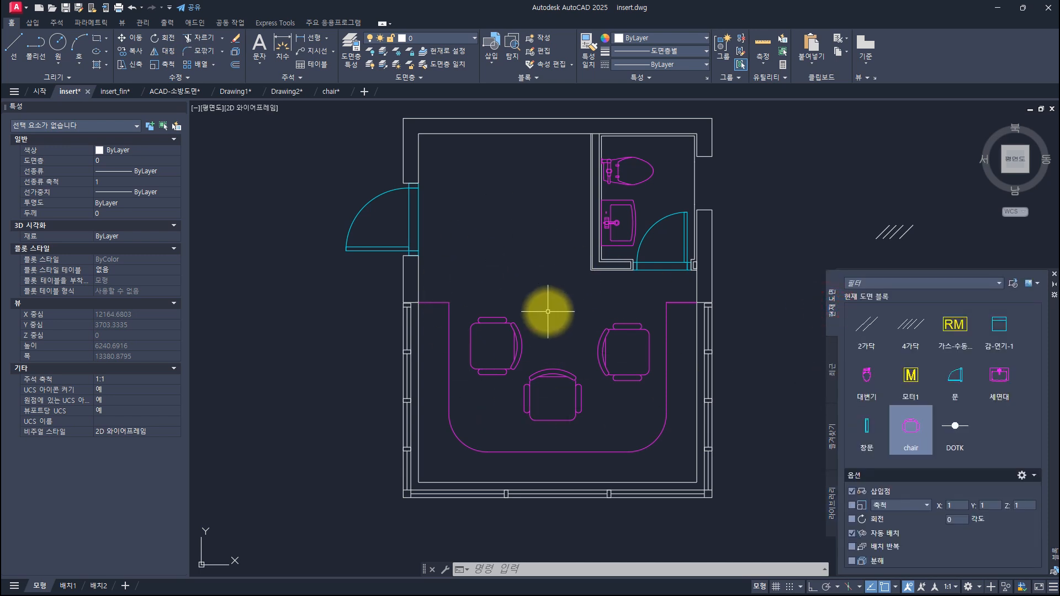
click(231, 91)
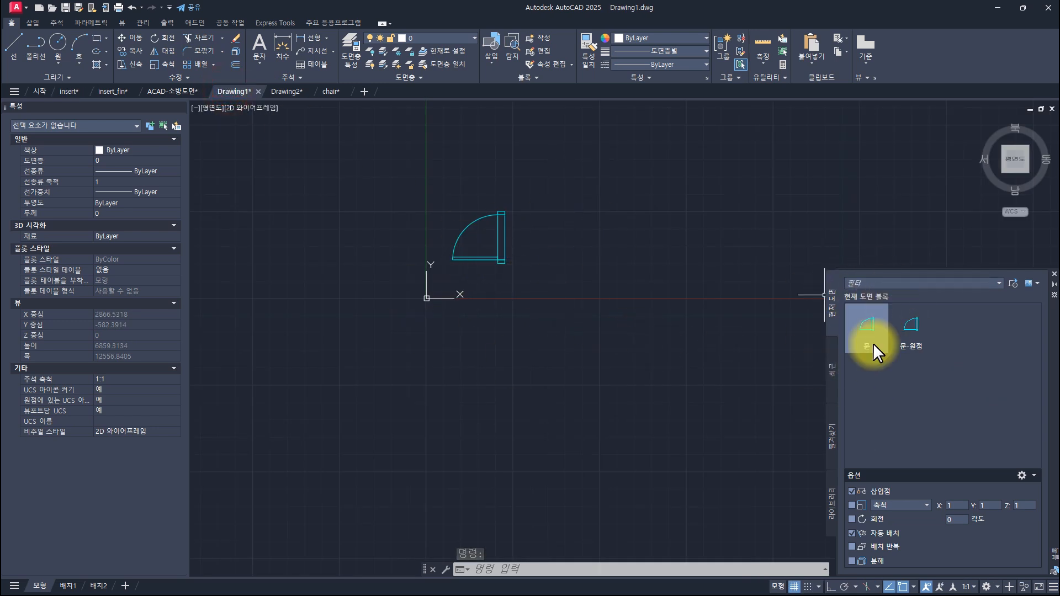
key(Escape)
key(Escape)
key(Escape)
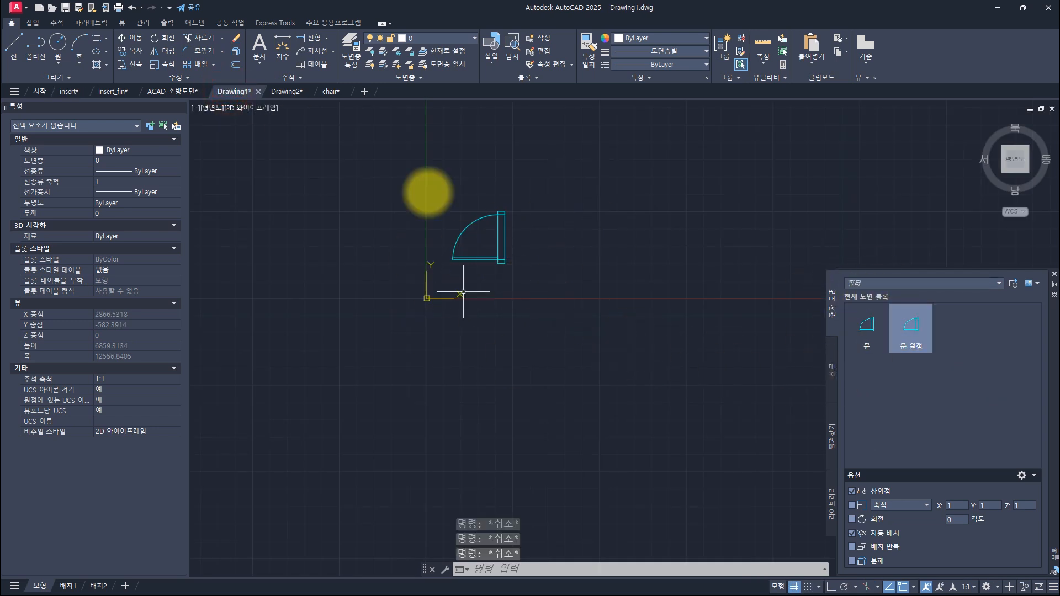
click(283, 91)
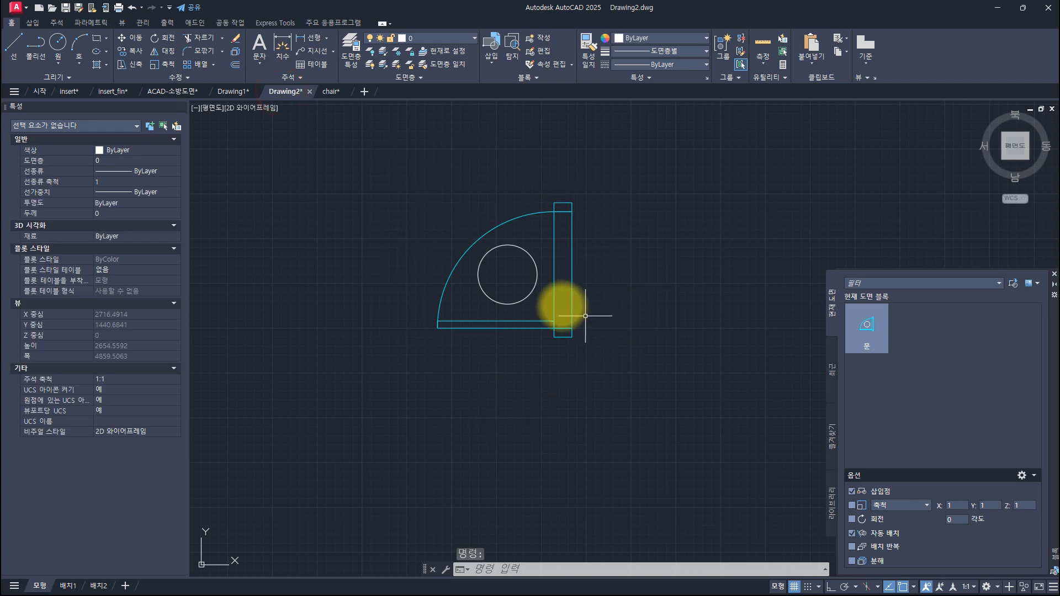
click(592, 291)
click(532, 271)
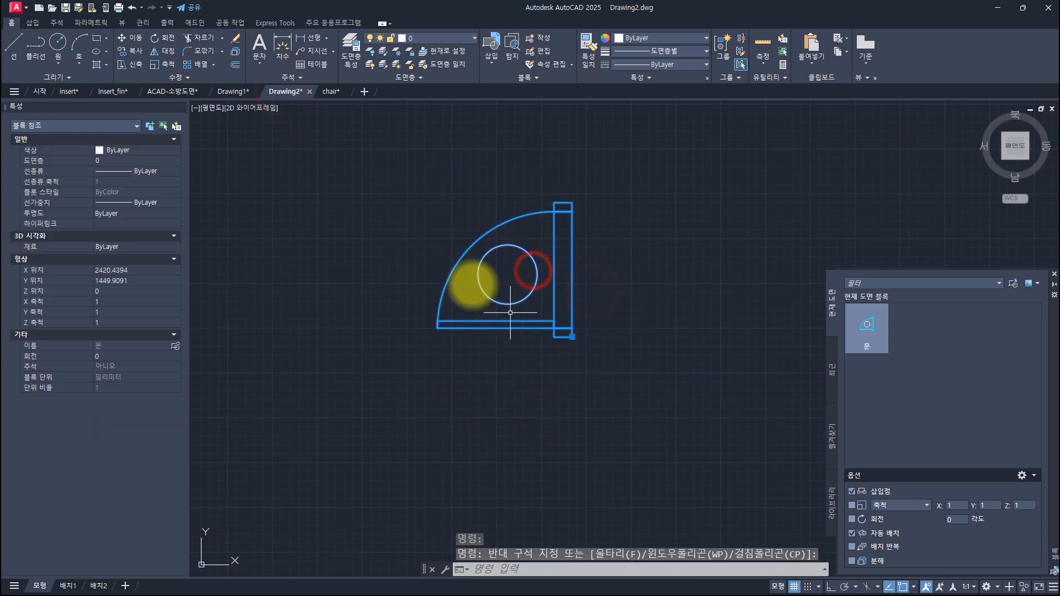
key(Escape)
key(Escape)
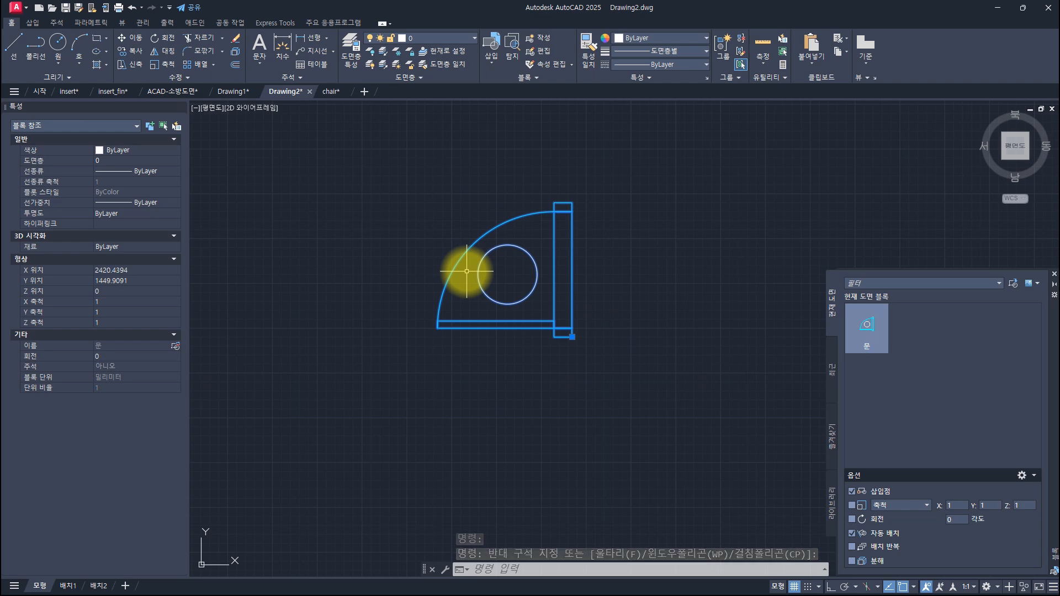
key(ctrl+shift+Tab)
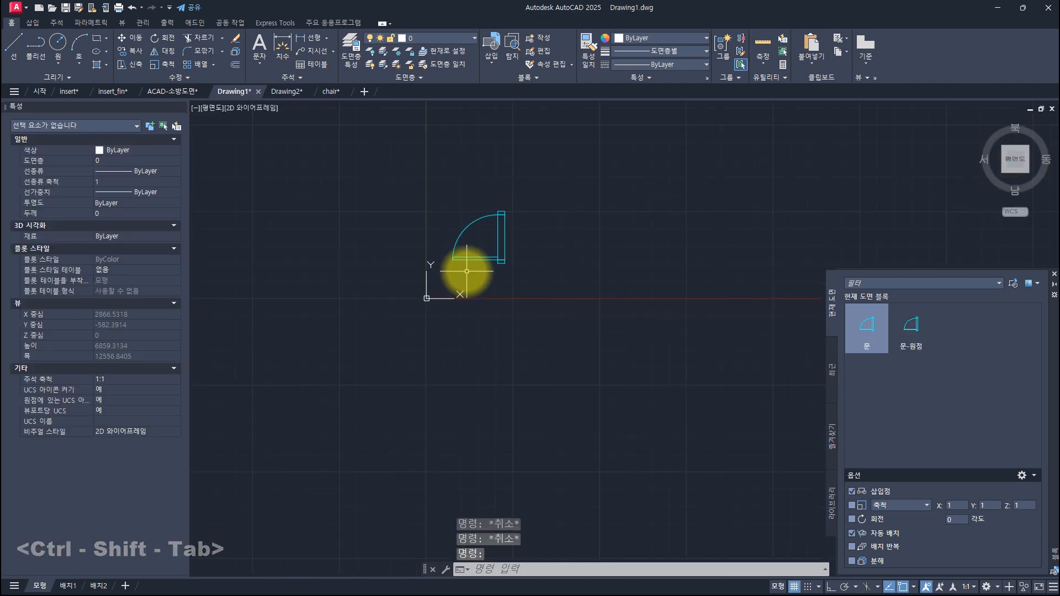
key(ctrl+Tab)
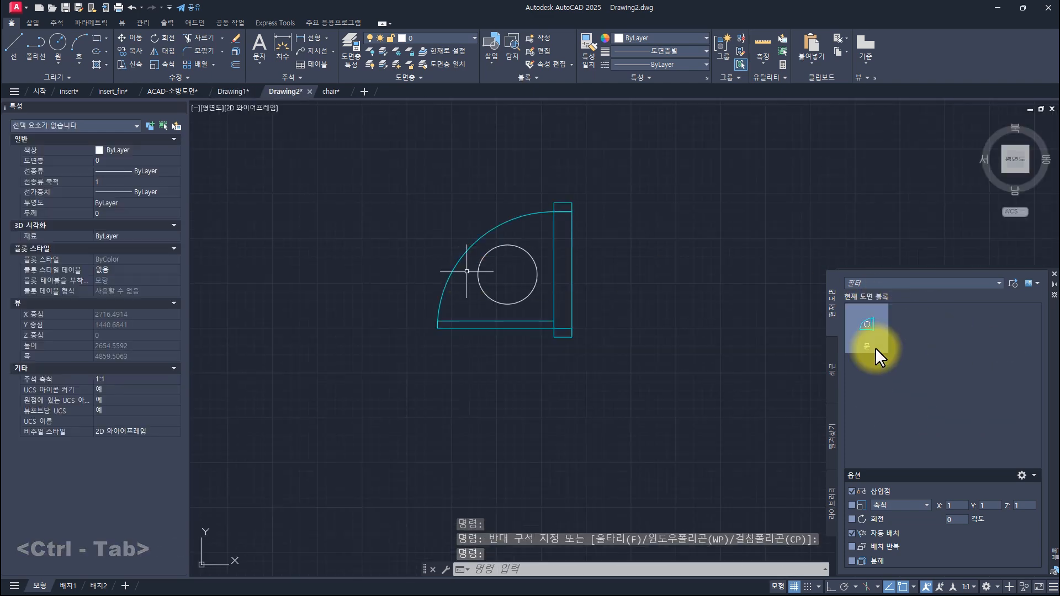
Step: Switch to Drawing1 and insert another 문 block below and to the right of the existing door
key(ctrl+shift+Tab)
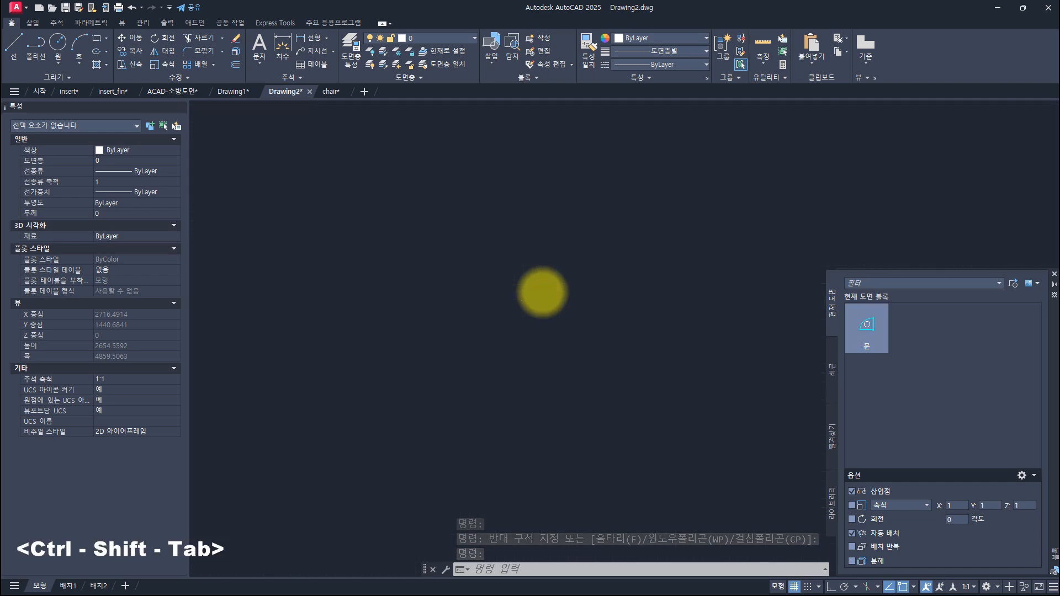
key(Escape)
key(Escape)
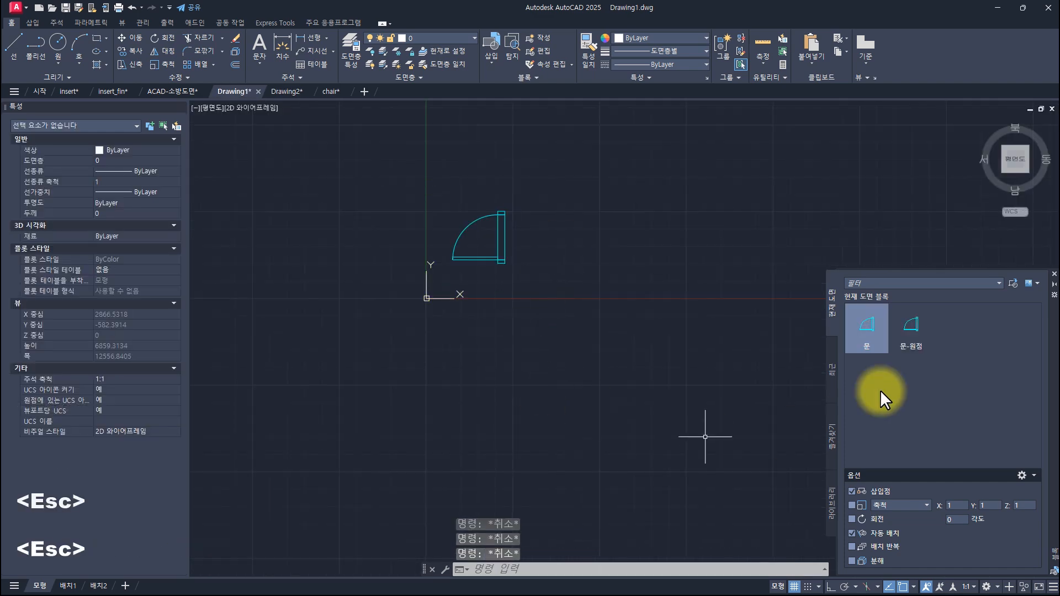
click(867, 330)
click(565, 317)
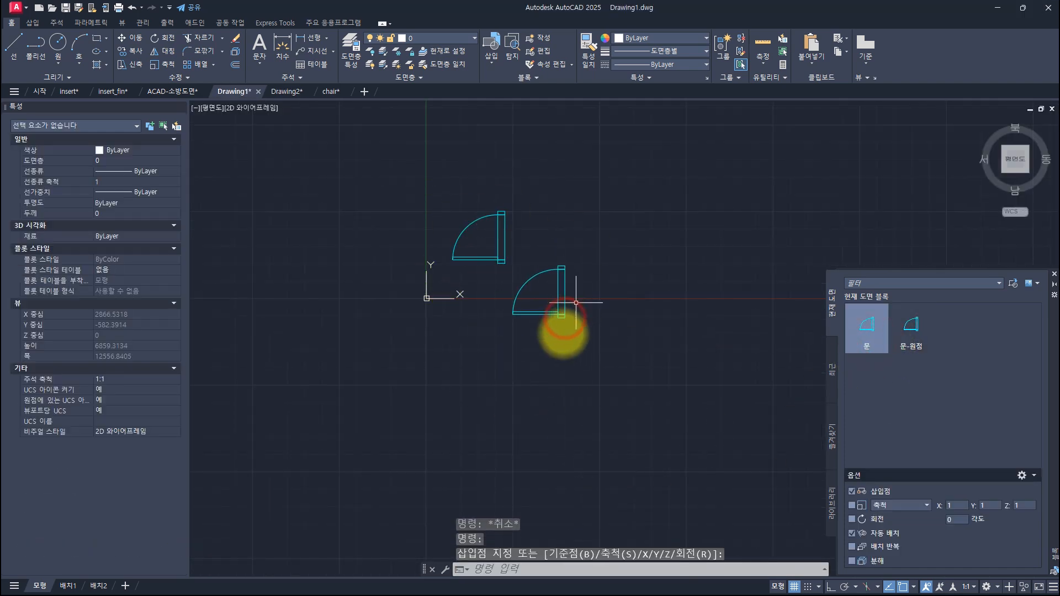
Step: Insert the recently used 문 block from Drawing1 into Drawing2, redefining the existing block and placing it right of the present door
click(830, 361)
key(ctrl+Tab)
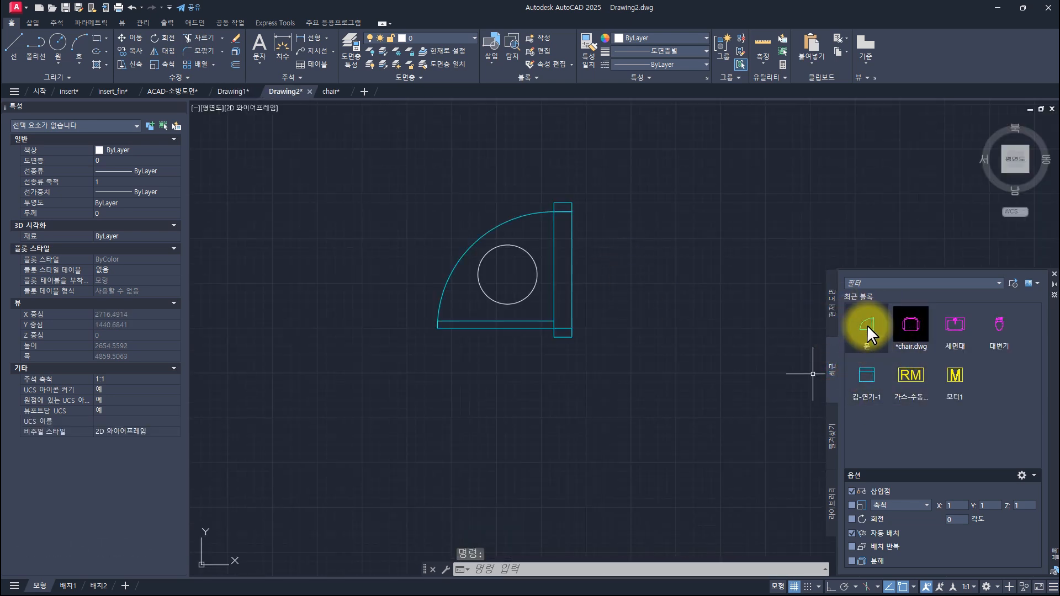
drag(867, 323, 499, 284)
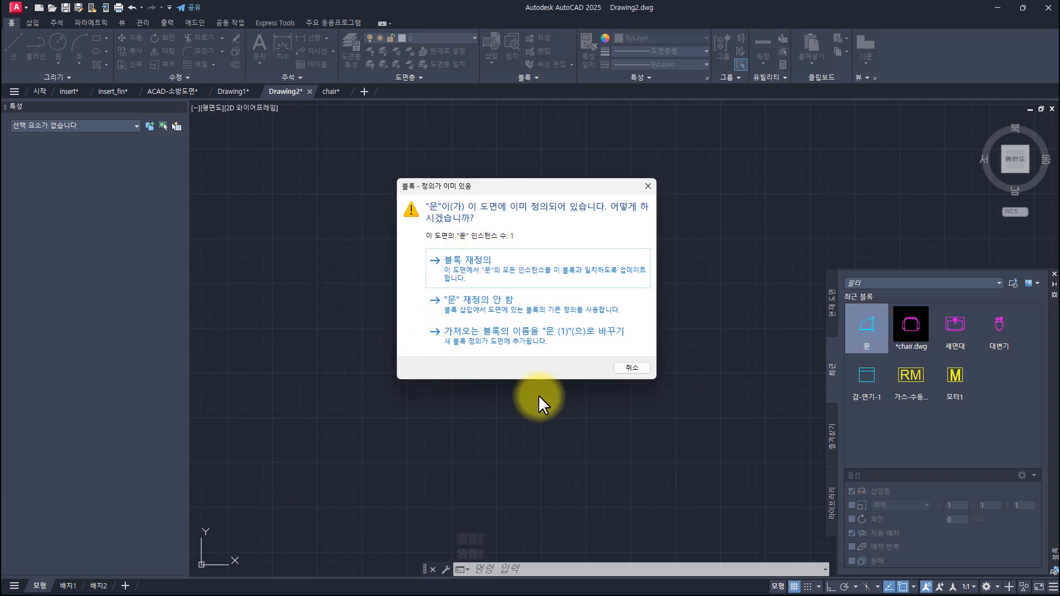
drag(519, 186, 260, 195)
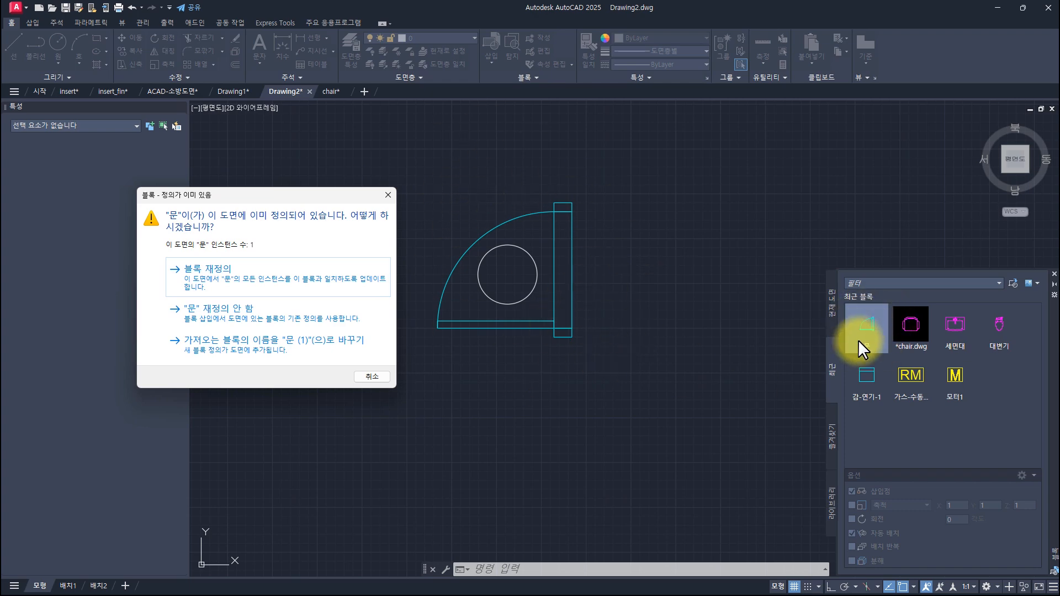
drag(306, 197, 334, 213)
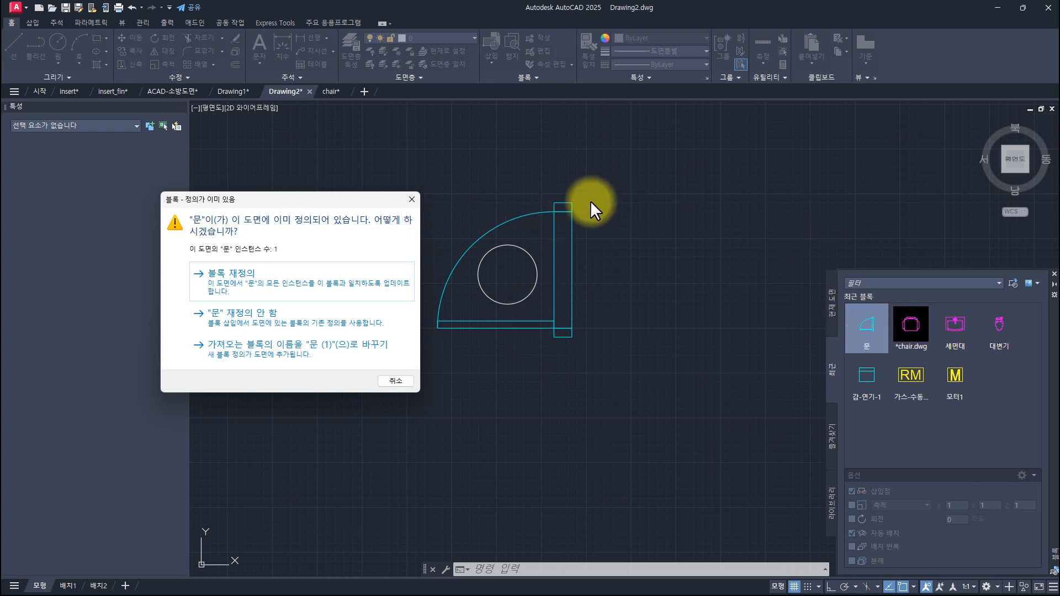
click(343, 280)
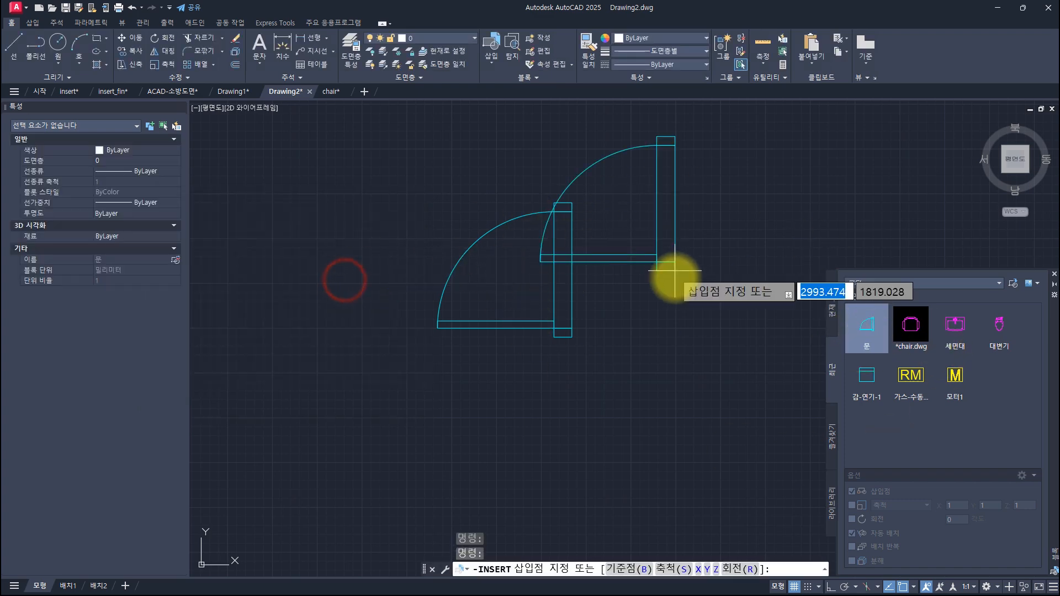
click(709, 299)
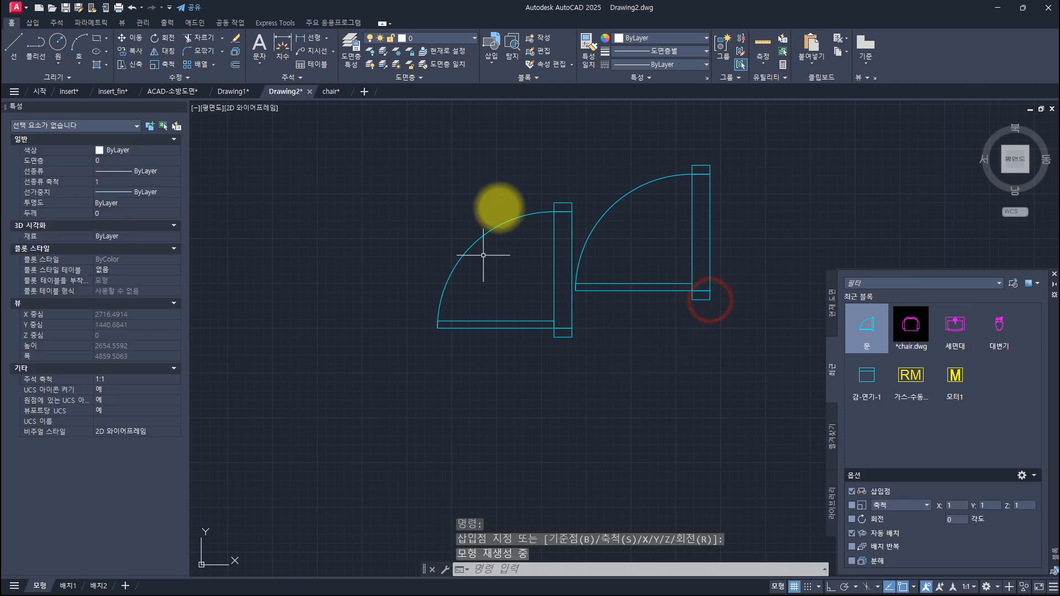
click(826, 303)
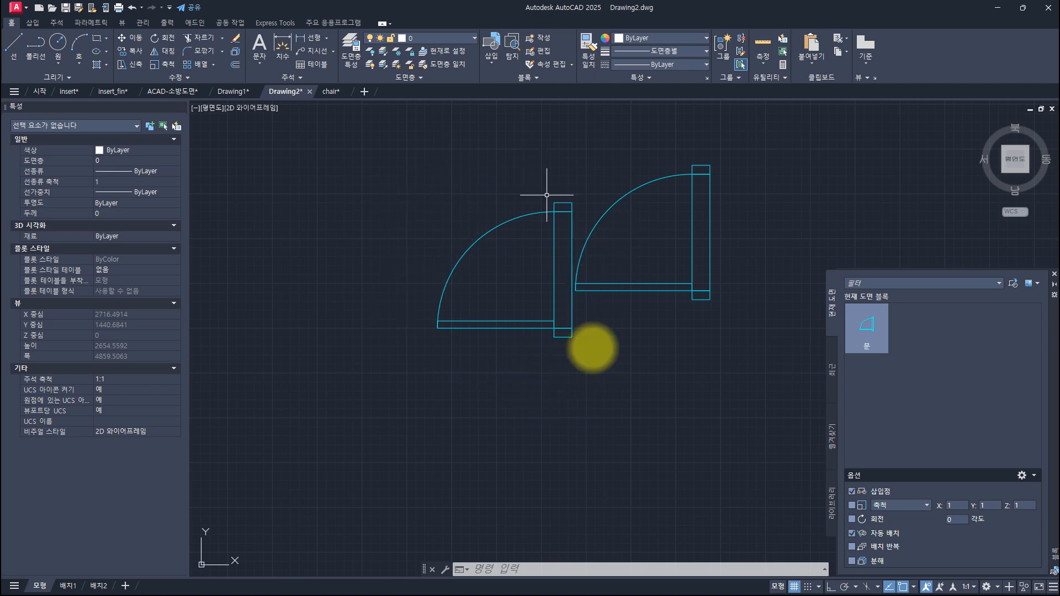
Step: Undo the redefining insertion and insert the recent 문 block without redefinition, placing it above and to the right of the existing door
key(ctrl+z)
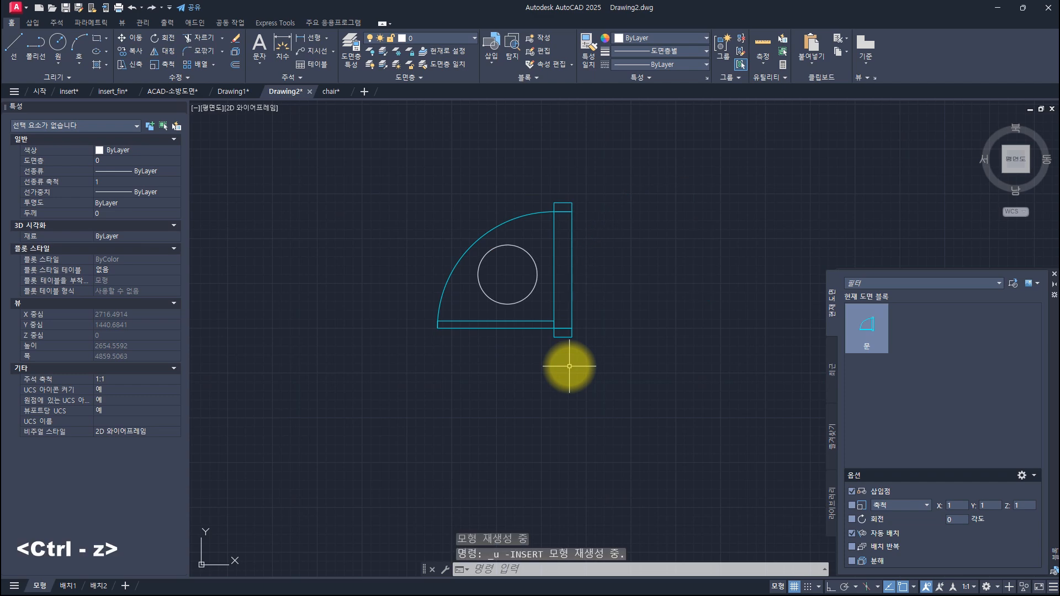
click(831, 370)
drag(871, 342, 544, 350)
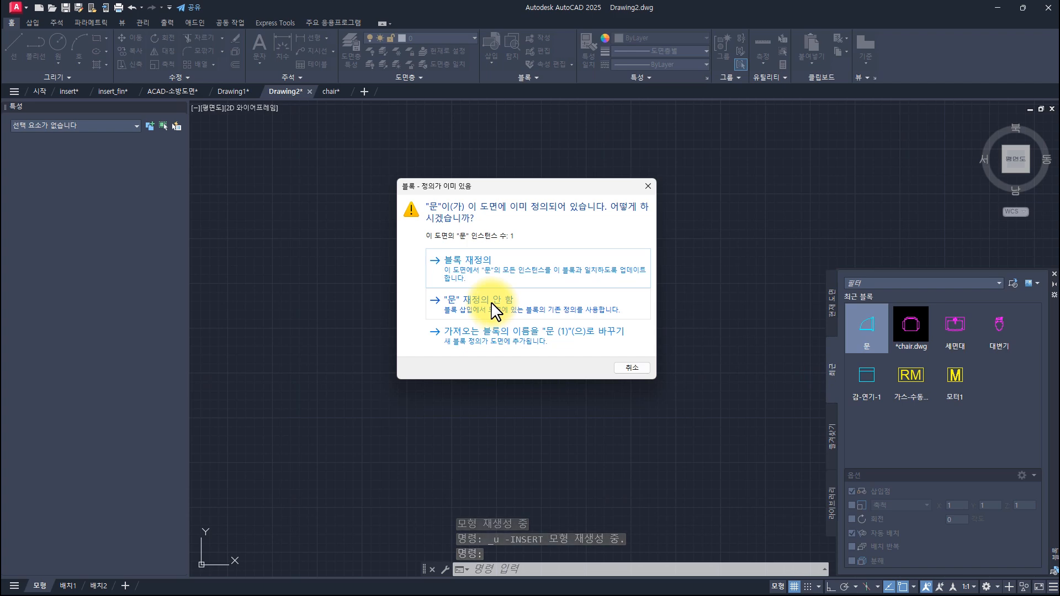
click(491, 303)
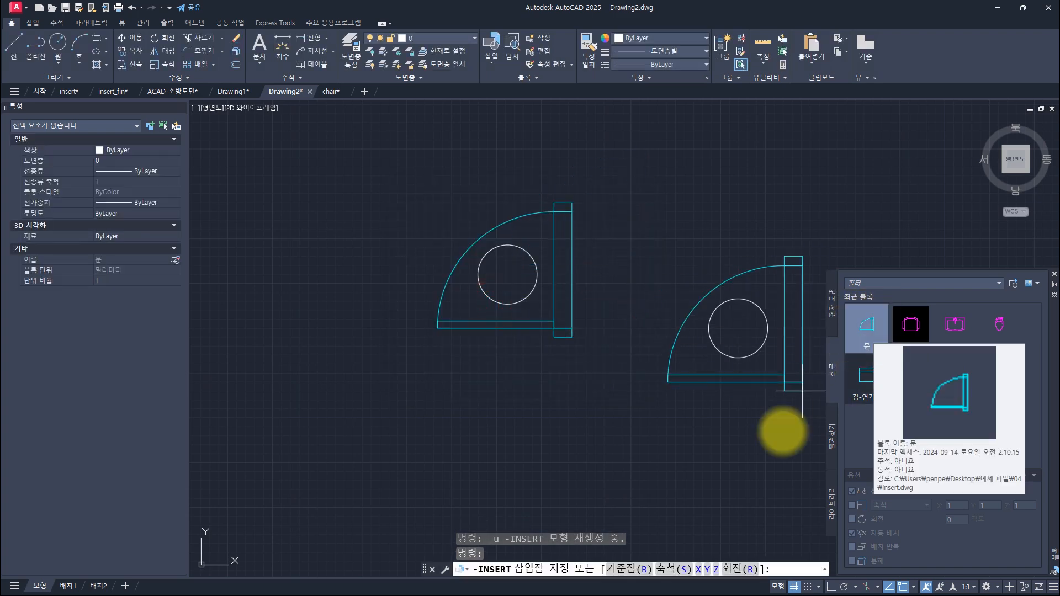
click(730, 265)
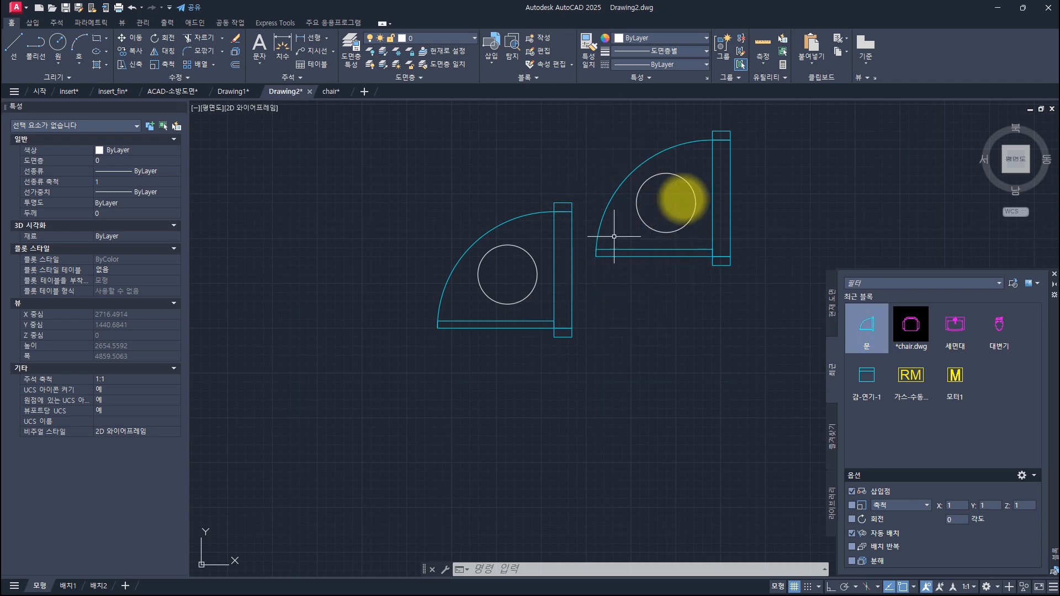
Step: Insert the recent 문 block renamed as 문 (1) below the two doors, and review the current-drawing and library blocks
click(865, 330)
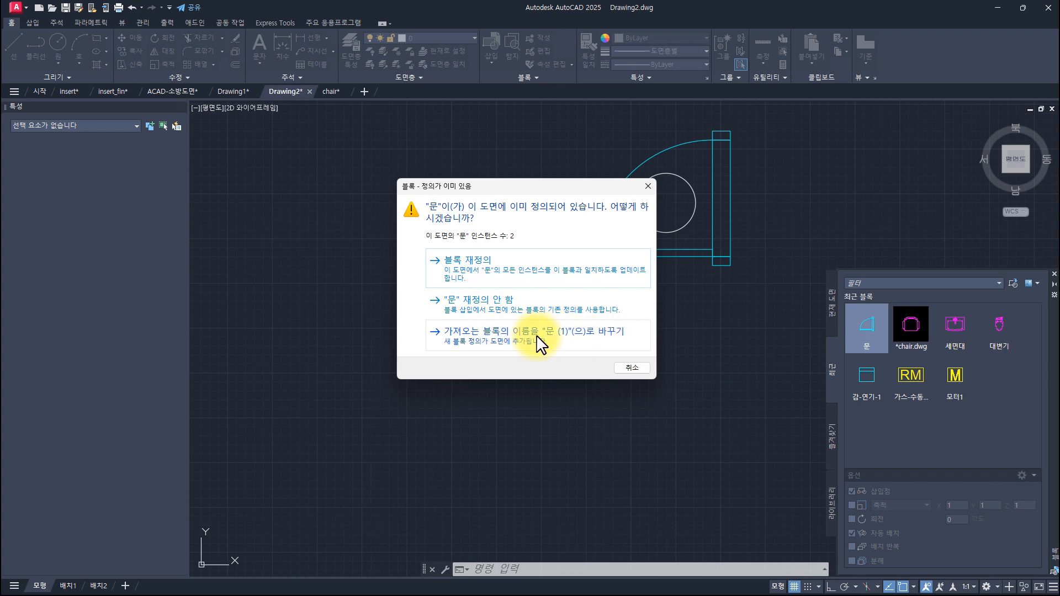
click(574, 344)
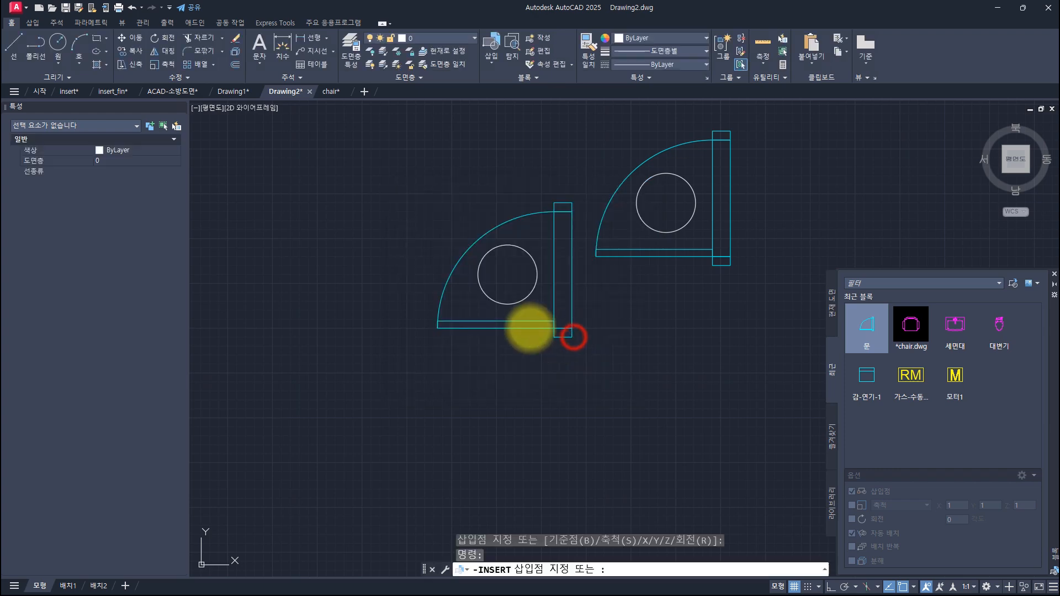
click(572, 343)
click(672, 406)
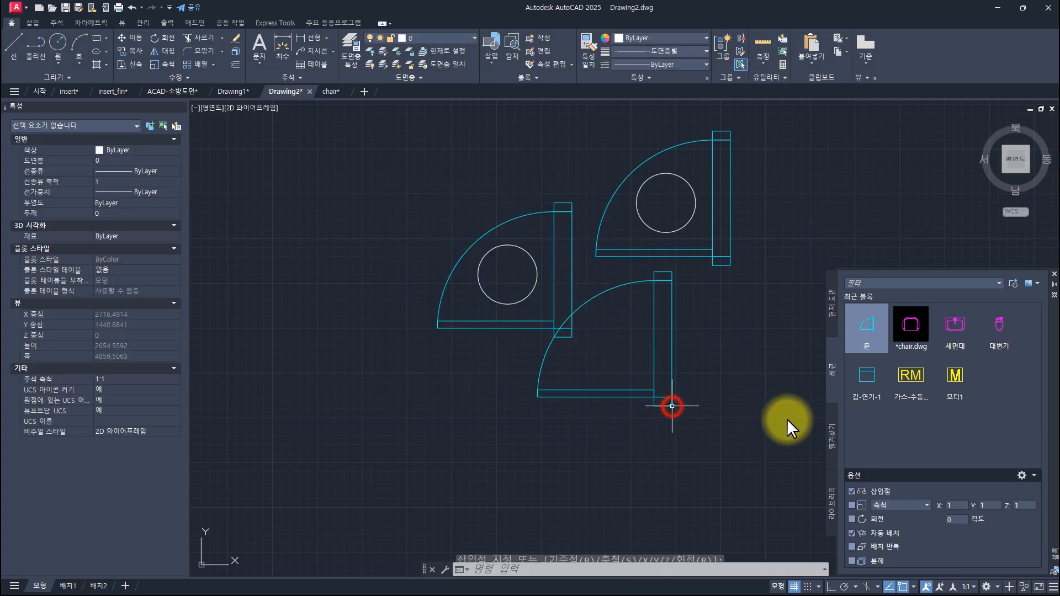
click(833, 309)
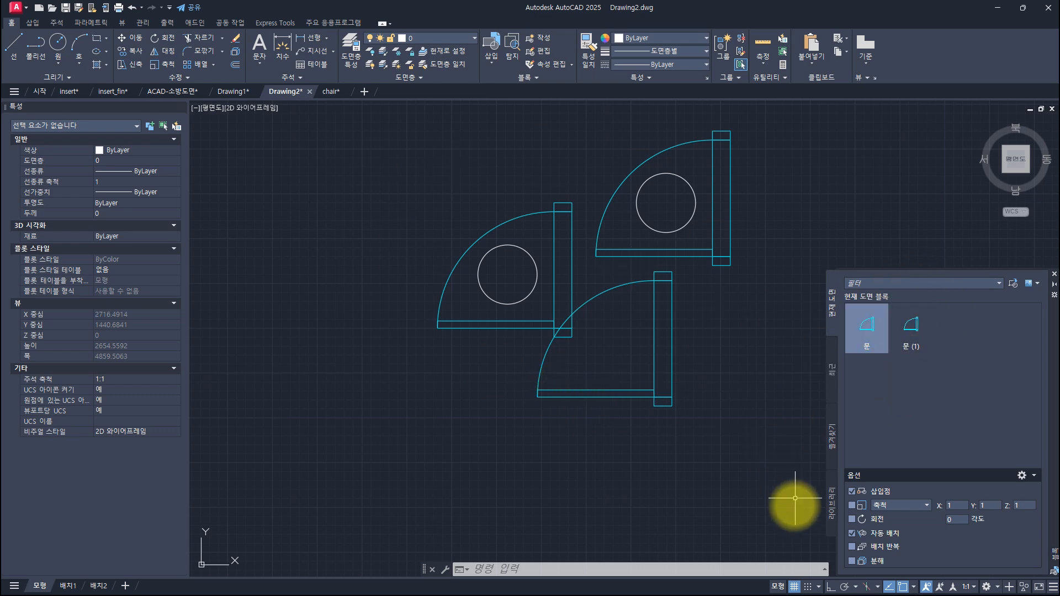
click(830, 502)
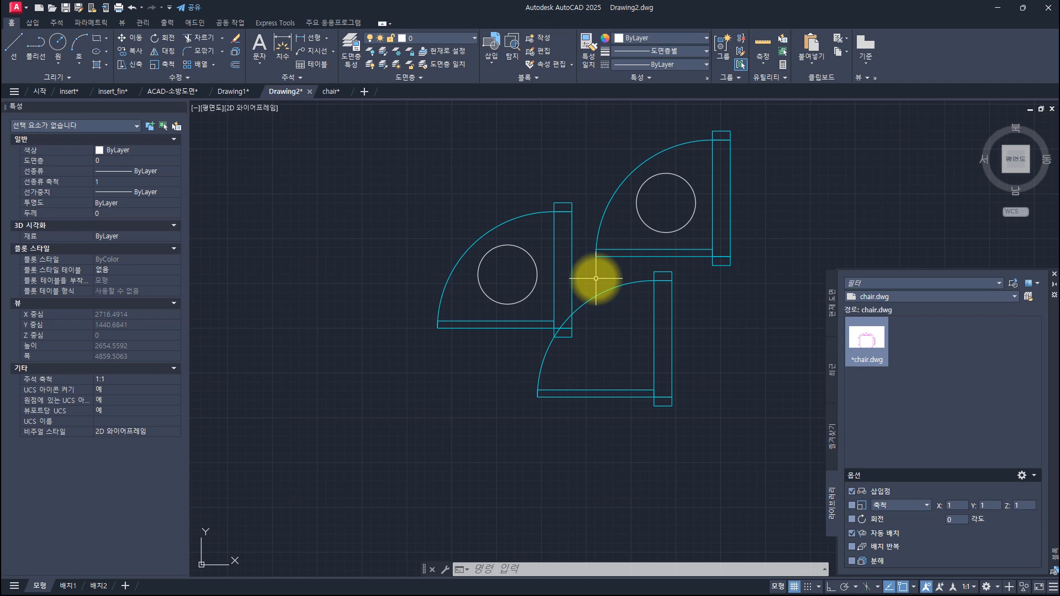
Step: Switch to Drawing1, show its current-drawing blocks and delete both door blocks from the drawing
click(234, 92)
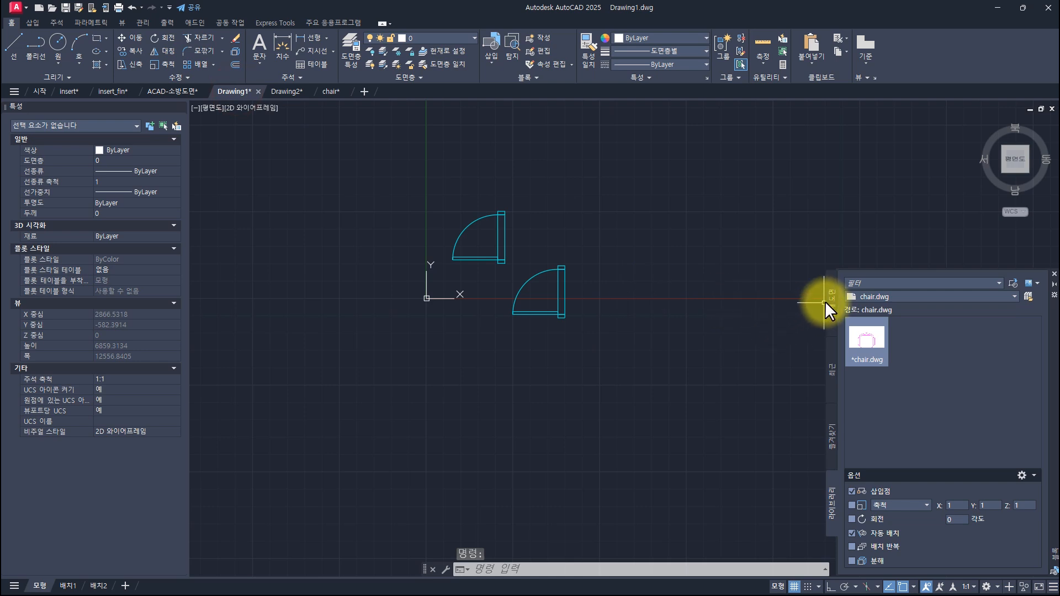
click(832, 301)
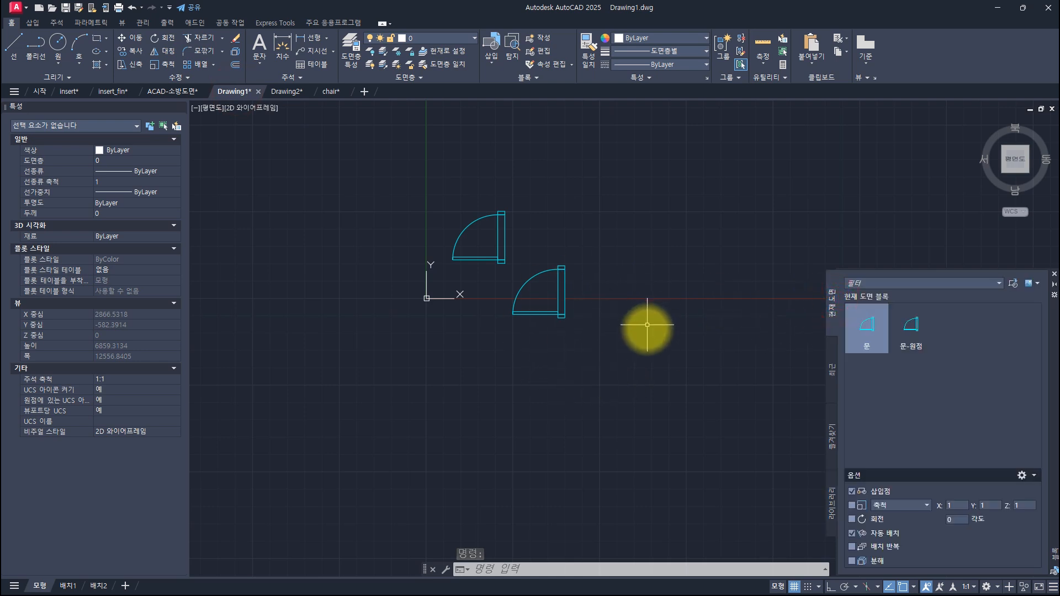
click(644, 360)
click(394, 214)
key(Delete)
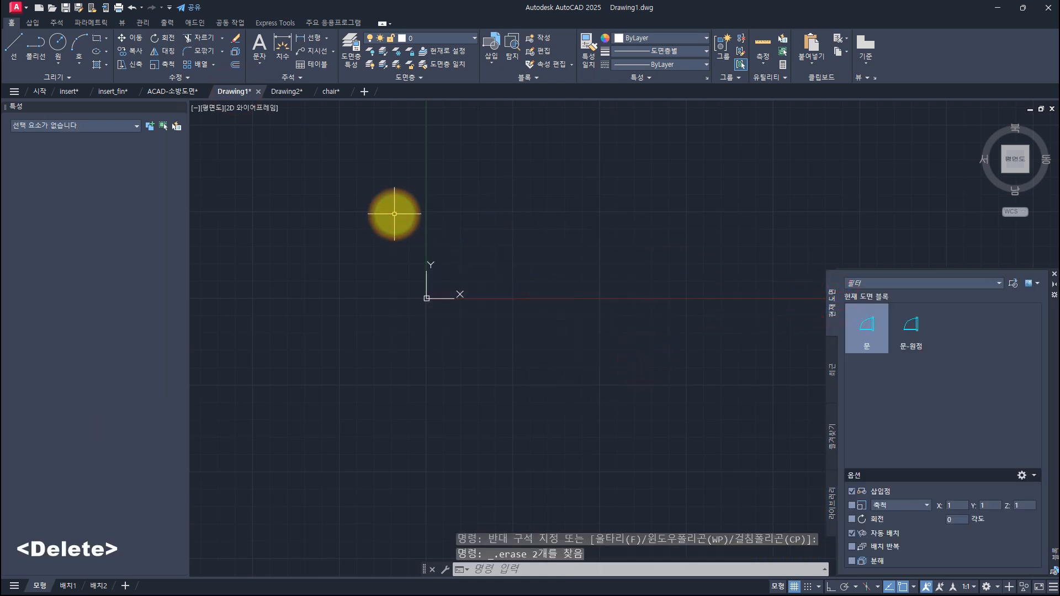
Step: Insert the 문 block above and to the right of the drawing origin
click(491, 55)
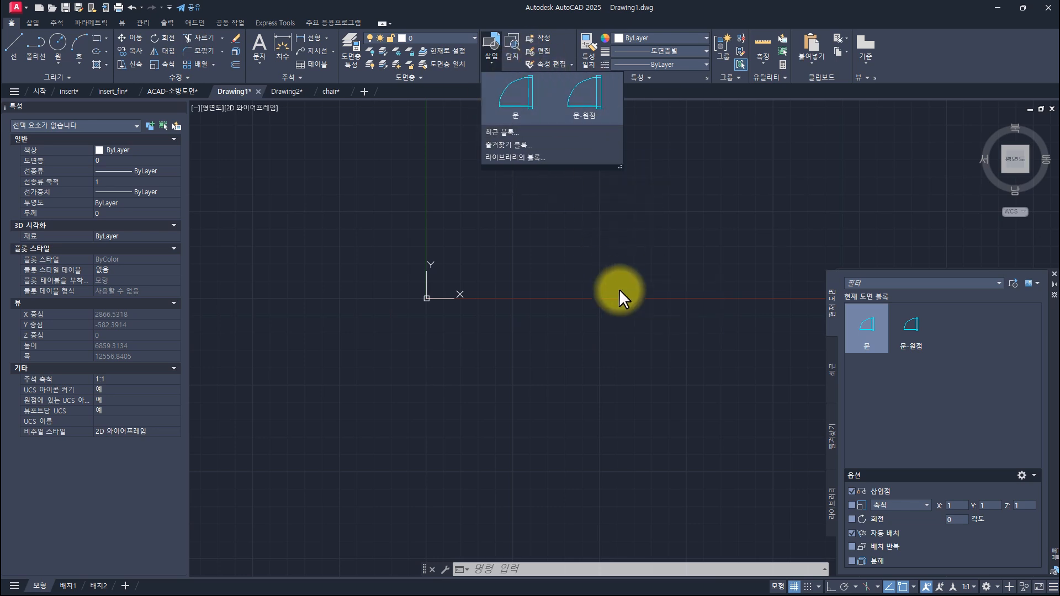
click(521, 107)
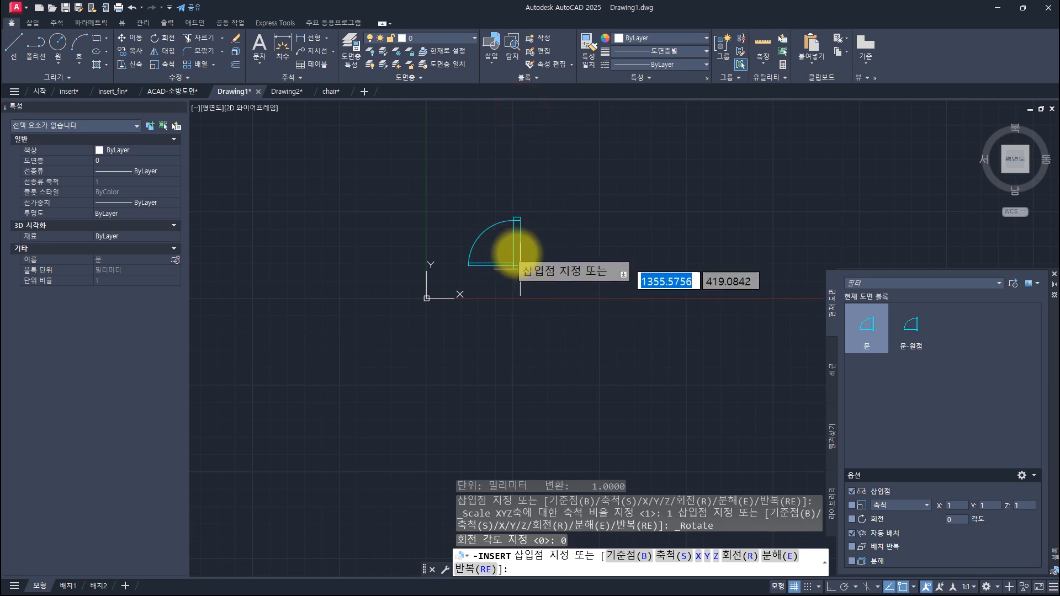
click(498, 271)
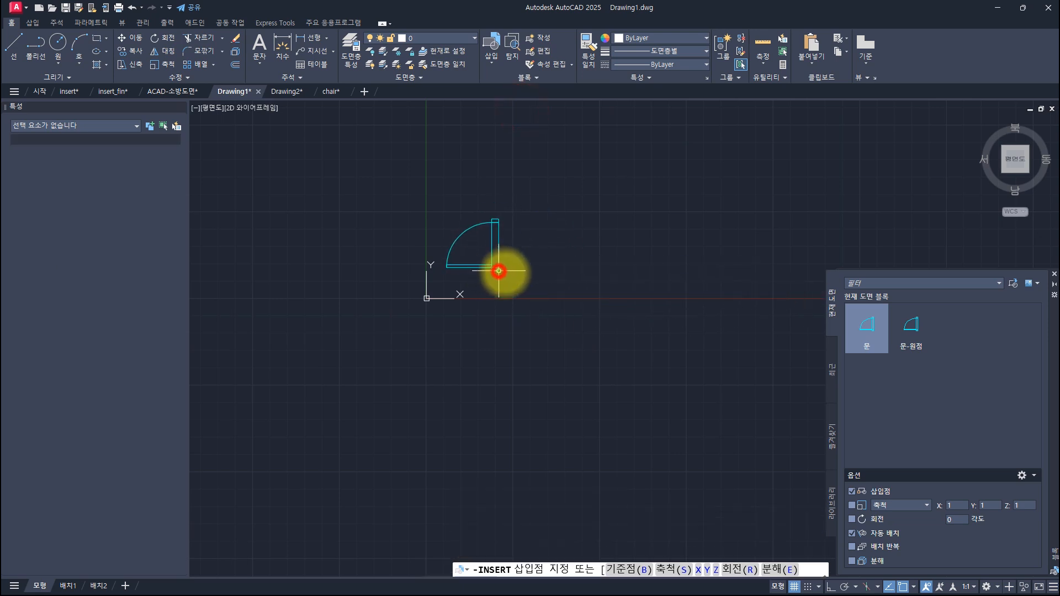
Step: Insert the 문-원점 block with its insertion point below and to the left of the origin, and select it to inspect its base-point grip
click(492, 61)
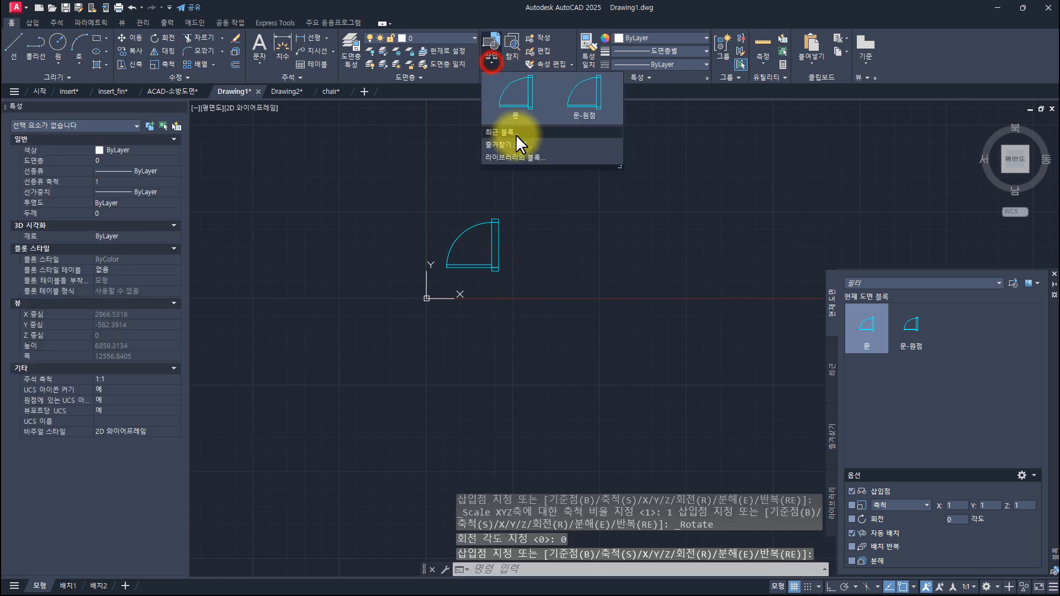
click(587, 95)
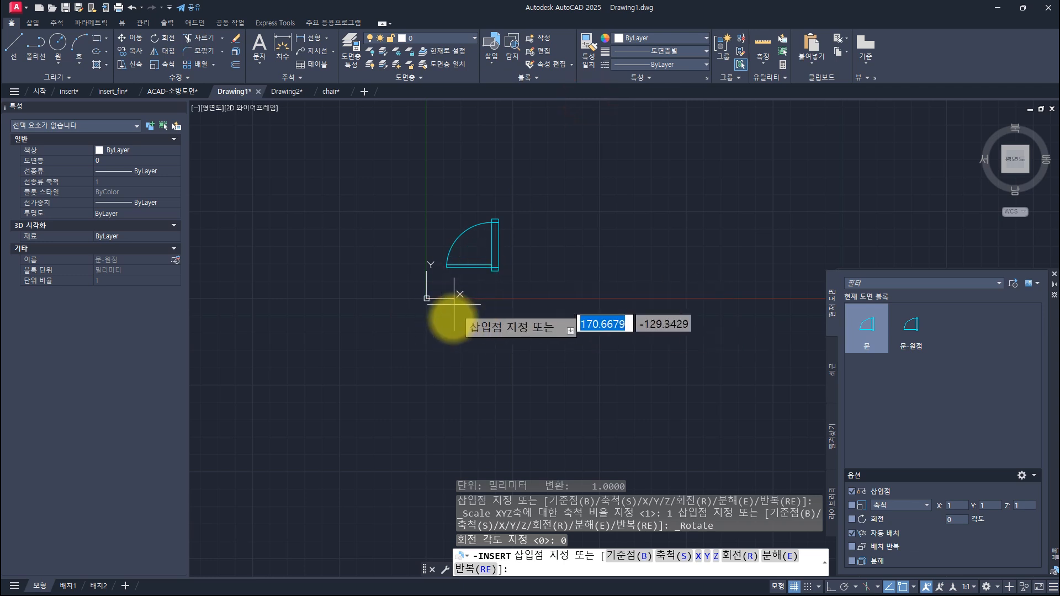
scroll(461, 325, down, 10)
scroll(459, 346, up, 8)
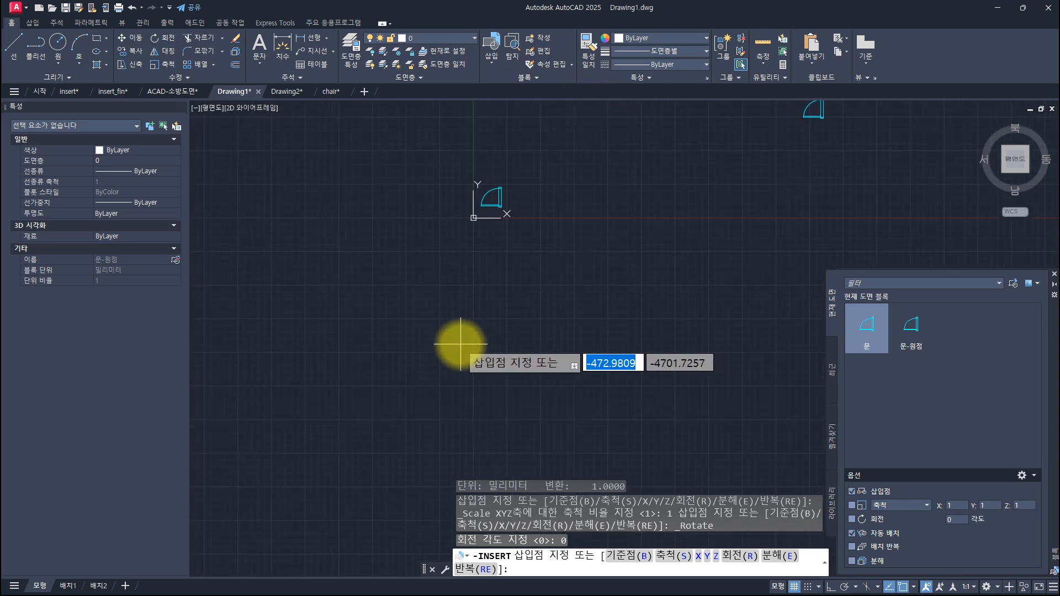
middle_drag(517, 247, 488, 347)
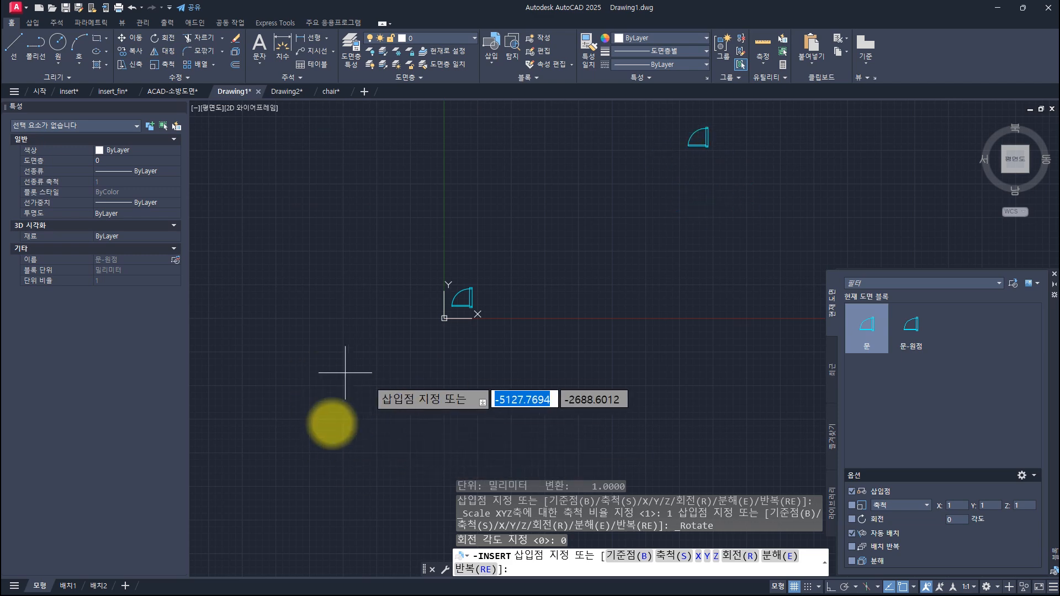
click(329, 414)
click(687, 187)
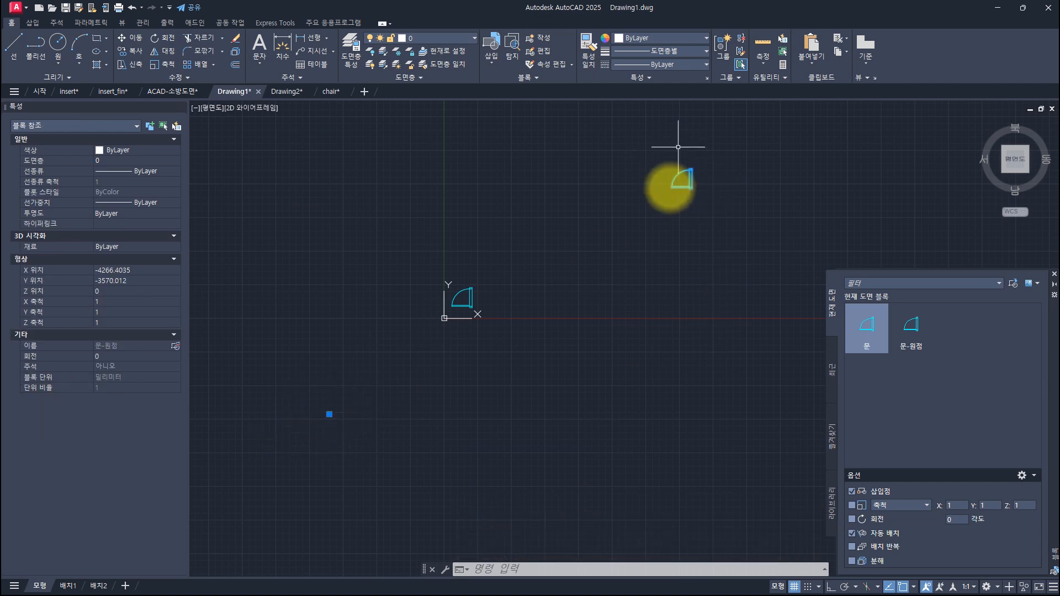
Step: Insert another 문-원점 block just right of the previous one and select both to compare their geometry with their insertion points
click(912, 330)
scroll(491, 395, up, 3)
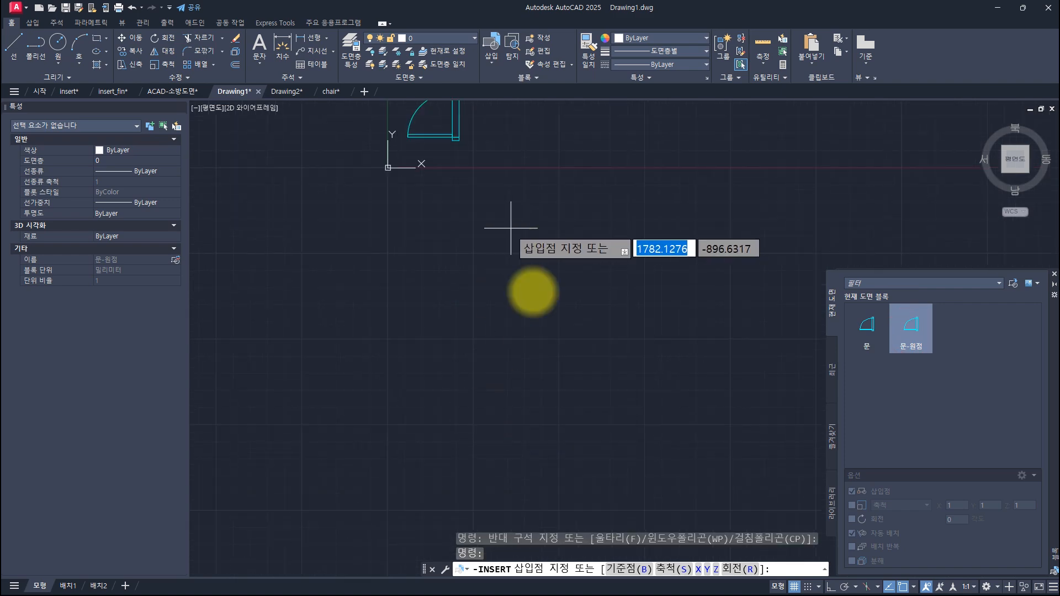
middle_drag(510, 227, 593, 380)
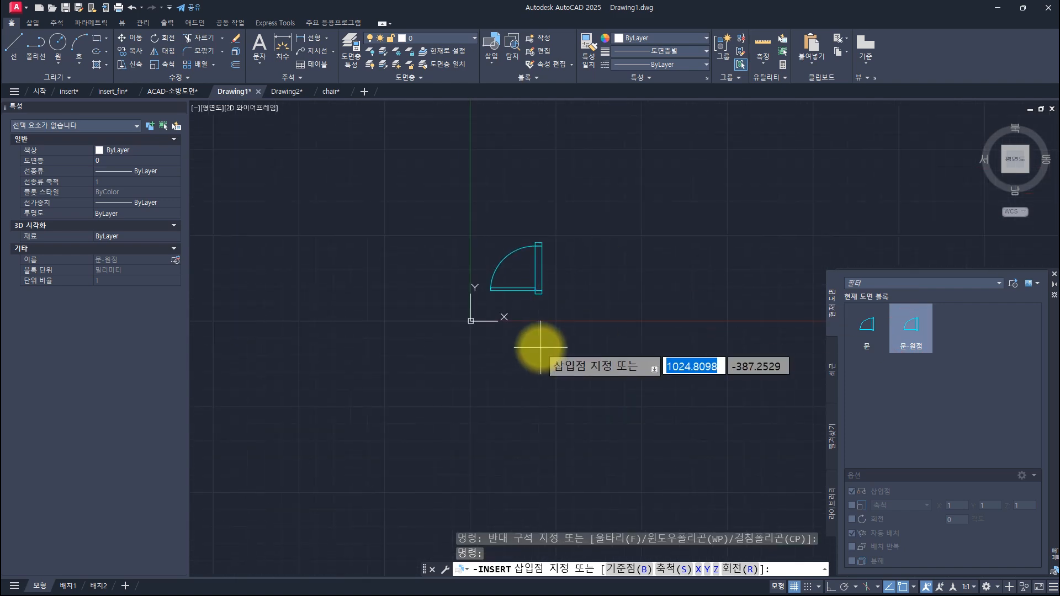
scroll(519, 345, down, 5)
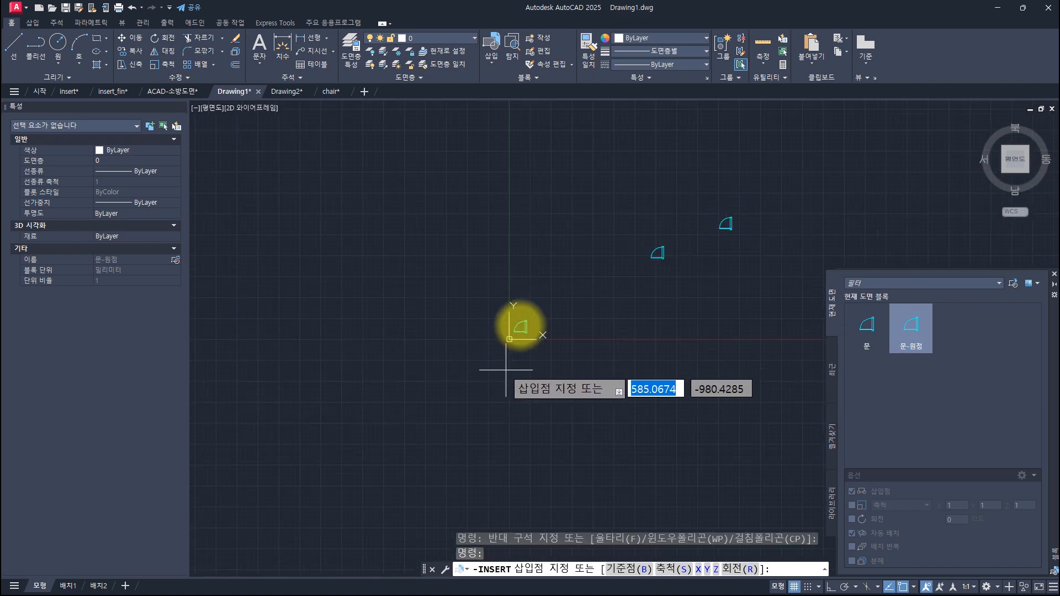
scroll(526, 312, up, 4)
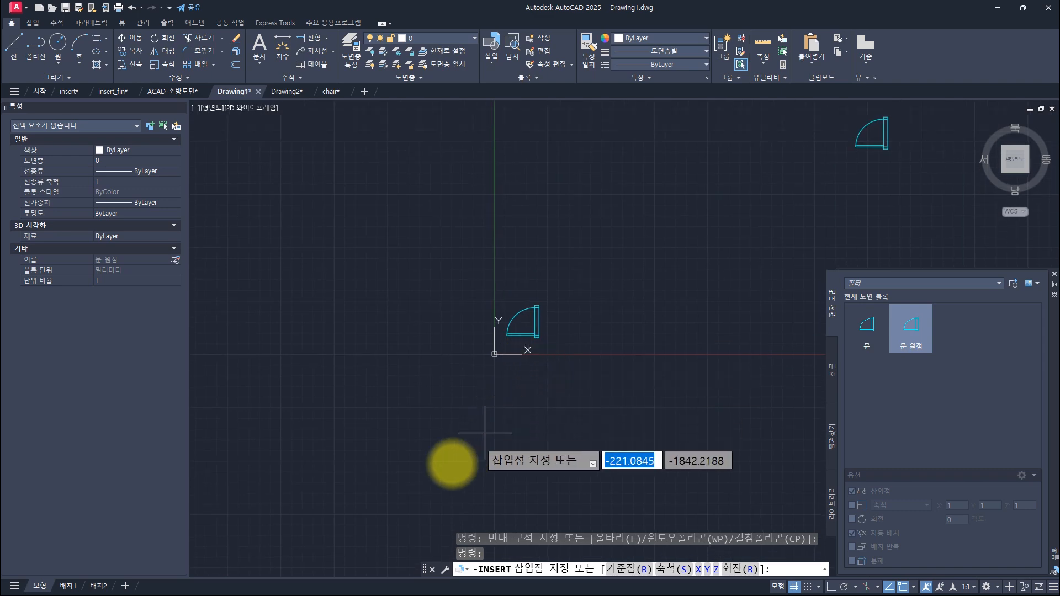
key(ctrl+z)
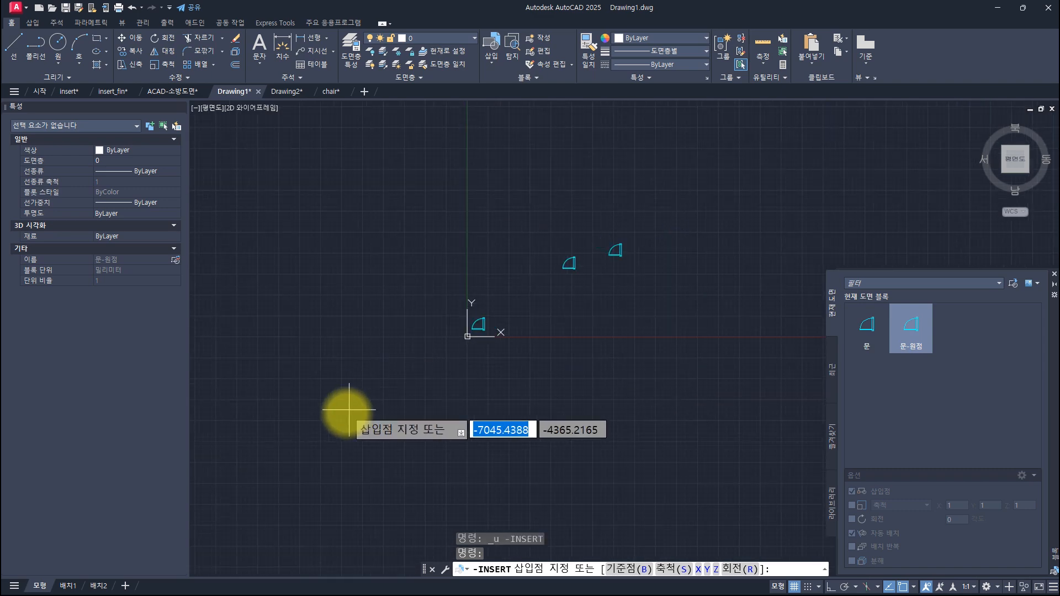
click(423, 396)
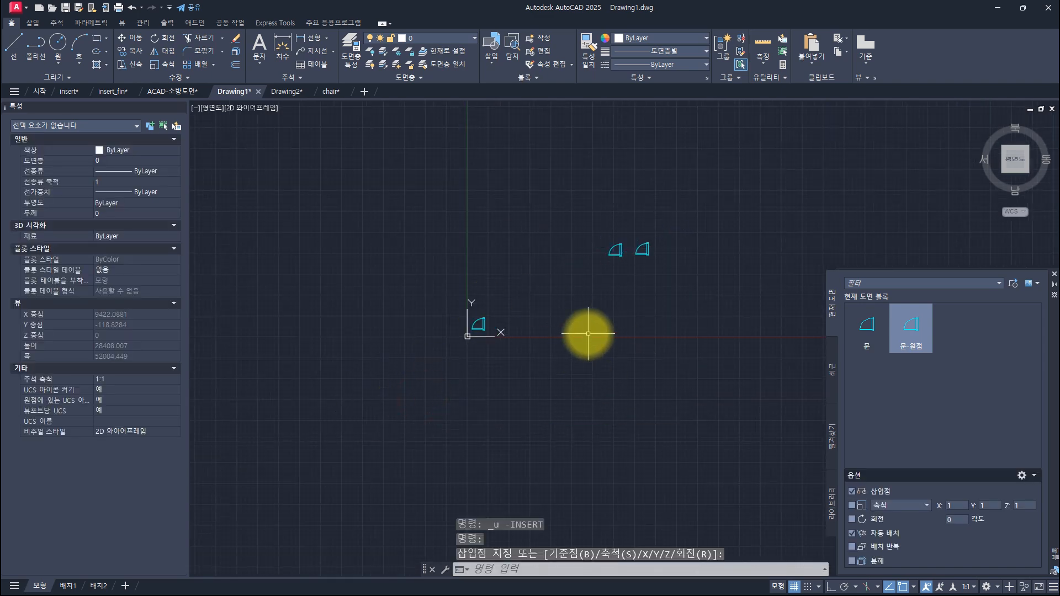
click(674, 291)
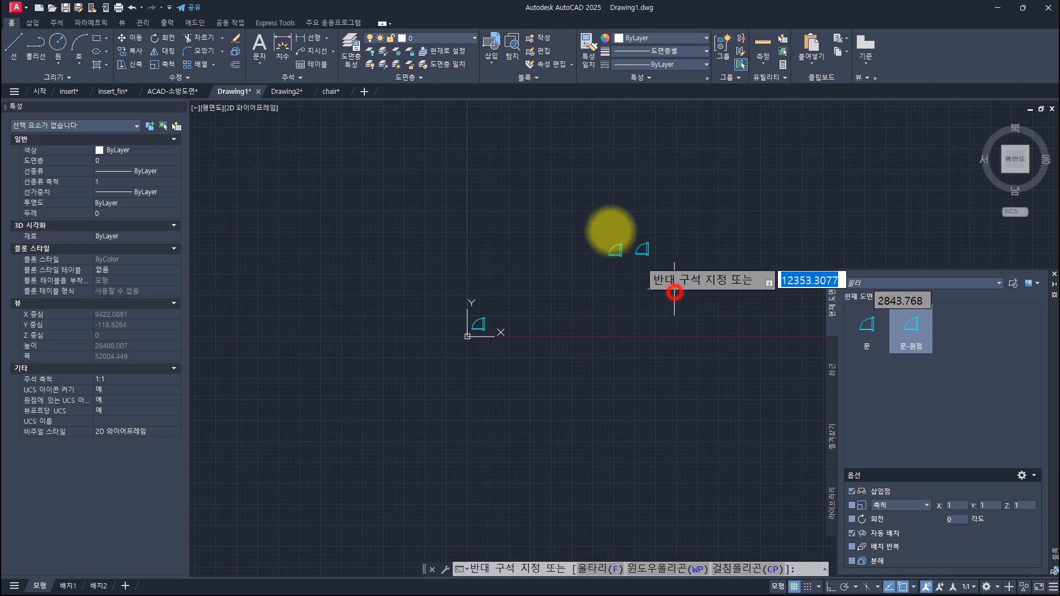
click(592, 219)
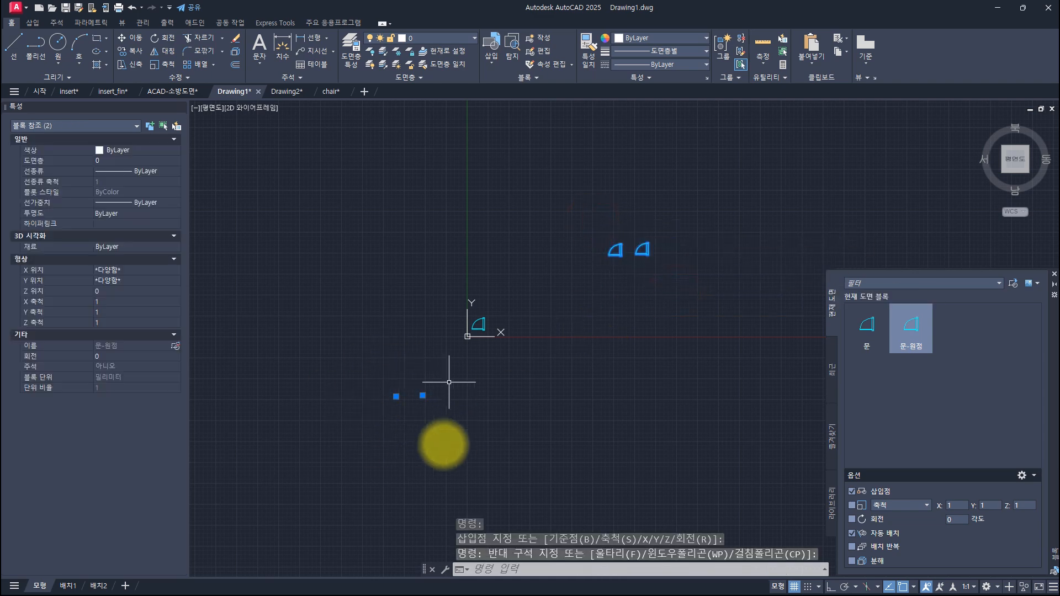